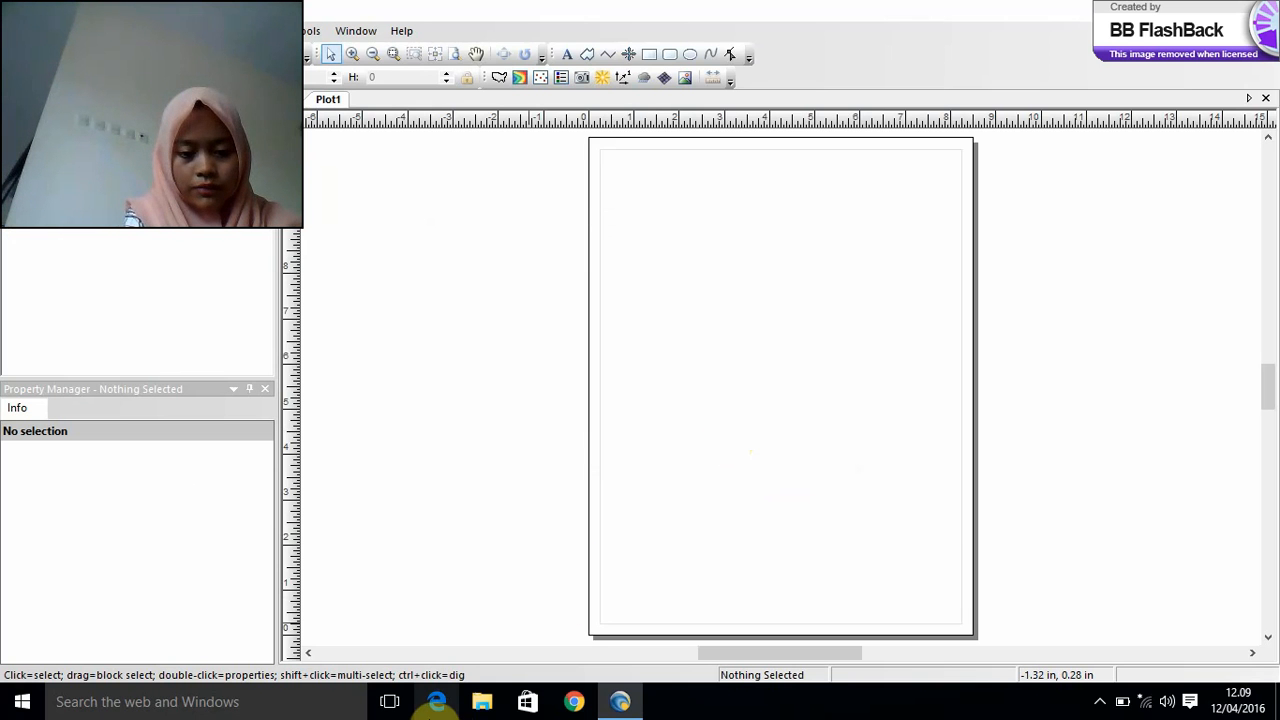
- Open the bingkai Excel workbook from the SERIUS folder in File Explorer
{"action": "left_click", "coordinate": [484, 701]}
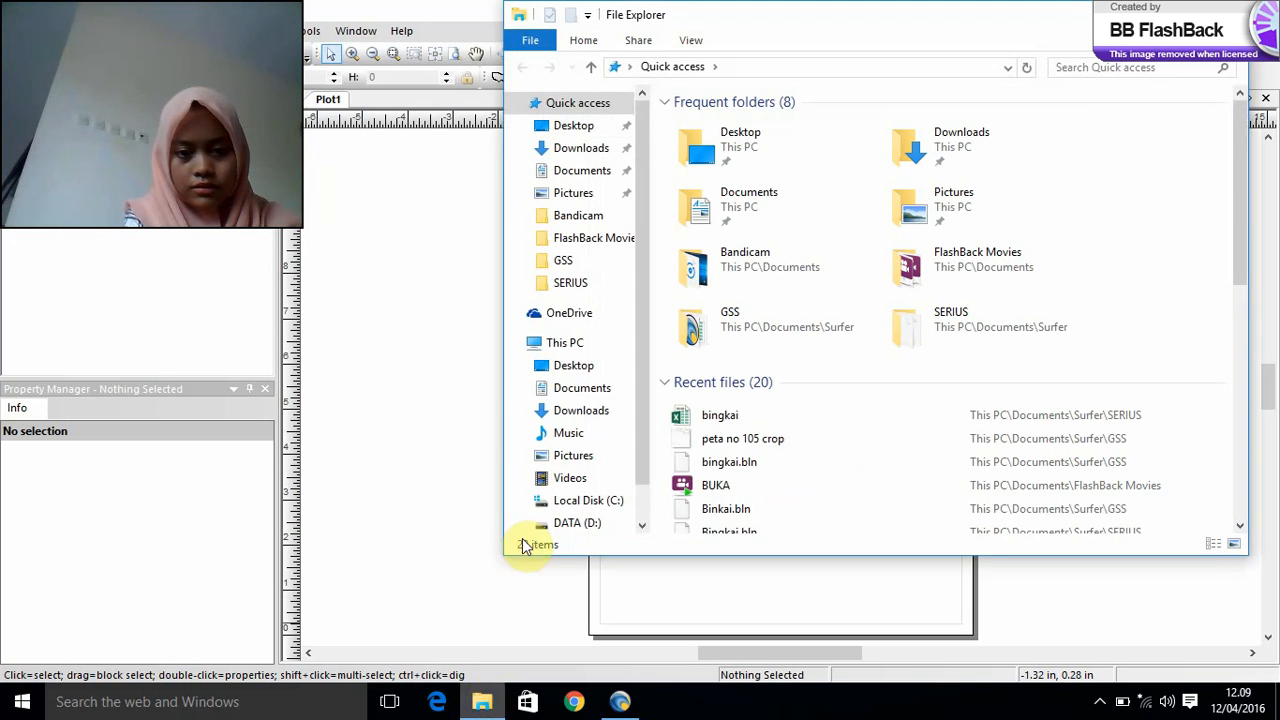
{"action": "left_click", "coordinate": [570, 284]}
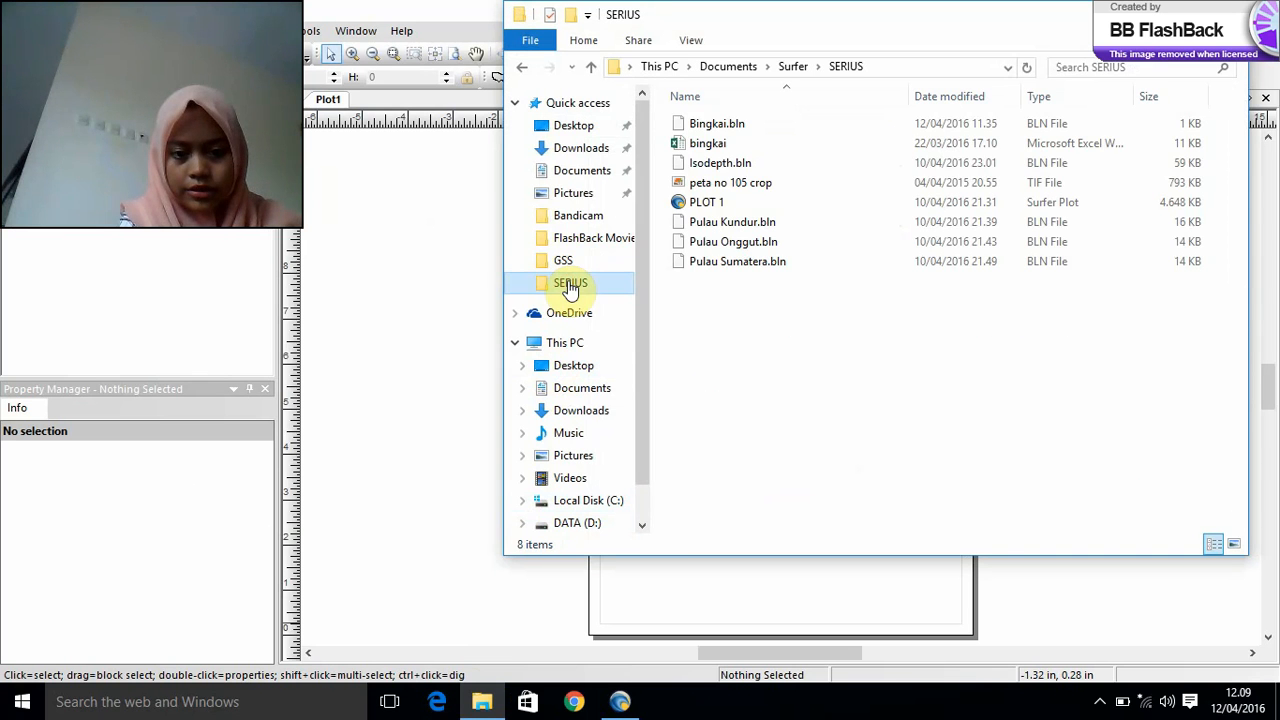
{"action": "left_click", "coordinate": [707, 145]}
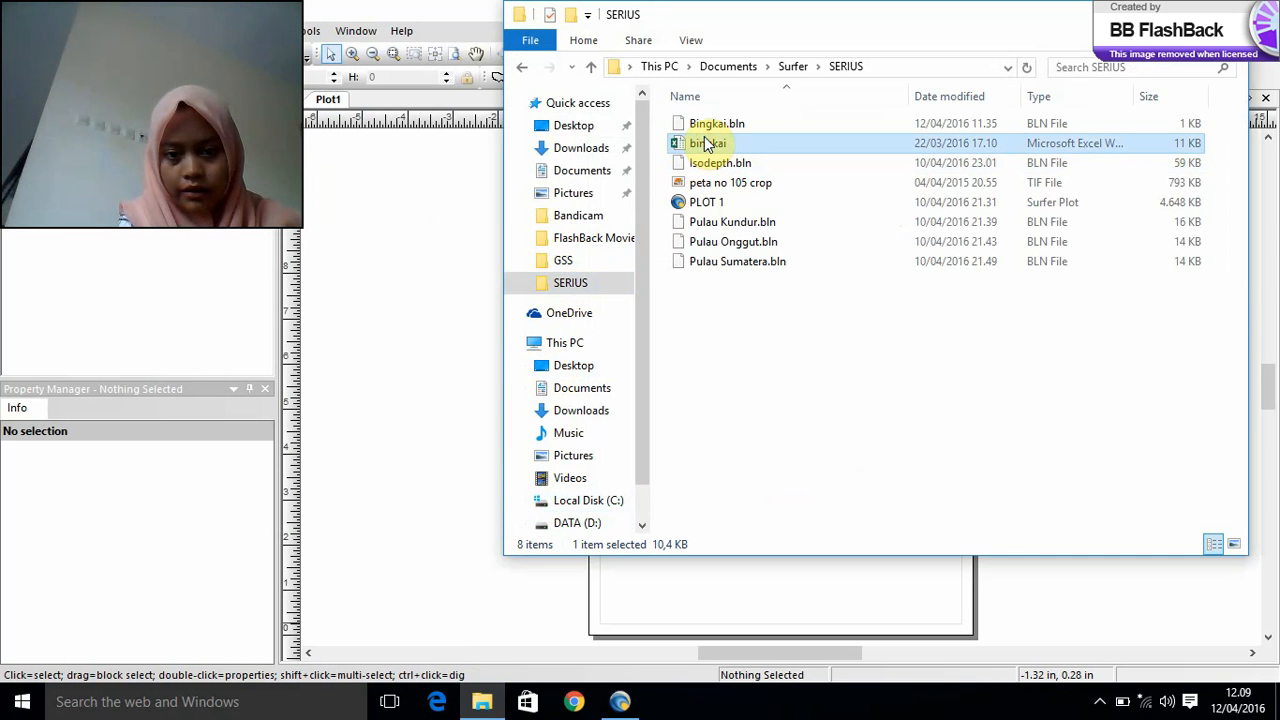
{"action": "double_click", "coordinate": [707, 145]}
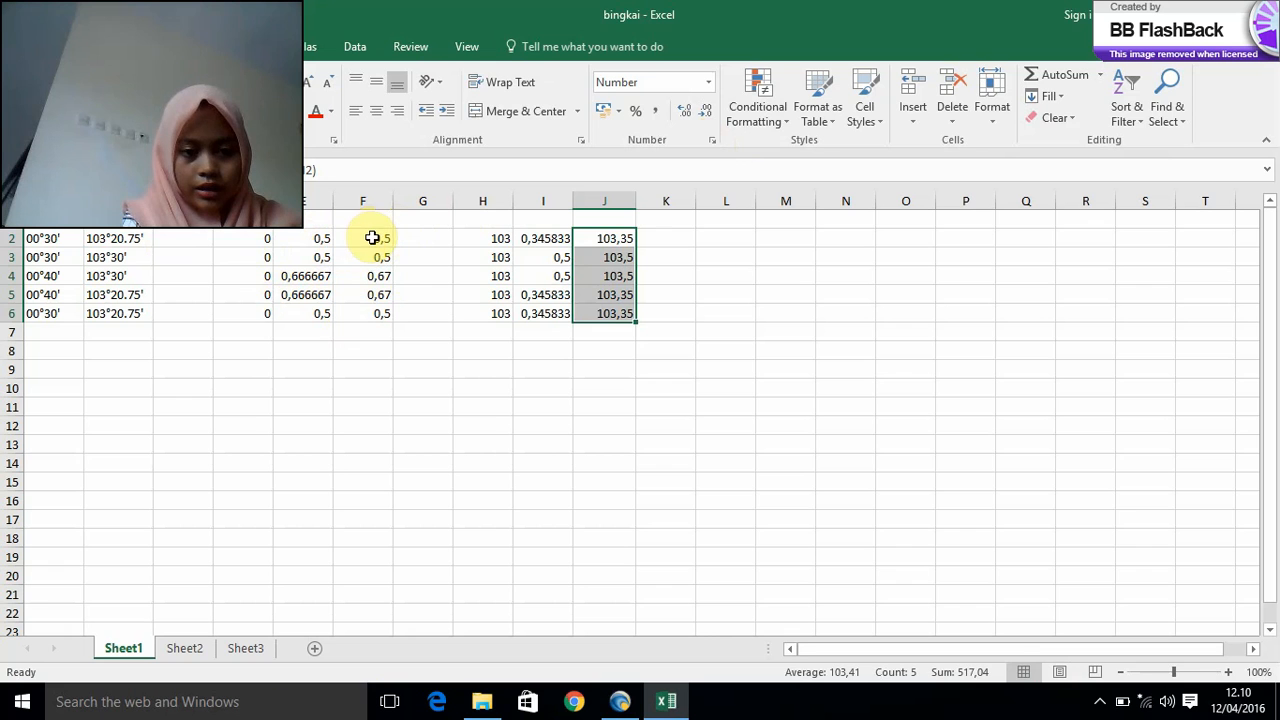
- Copy the decimal latitude values in cells F2 to F6 of Sheet1
{"action": "left_click_drag", "start_coordinate": [371, 238], "coordinate": [381, 314]}
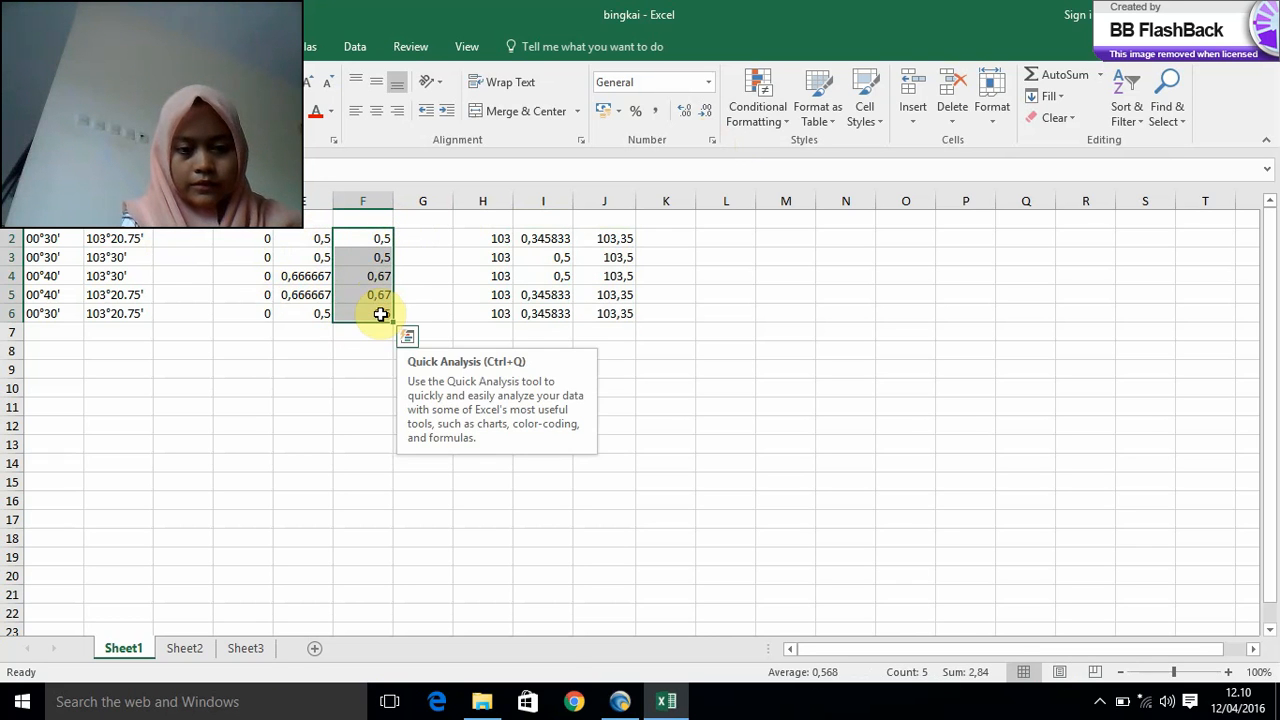
{"action": "right_click", "coordinate": [381, 314]}
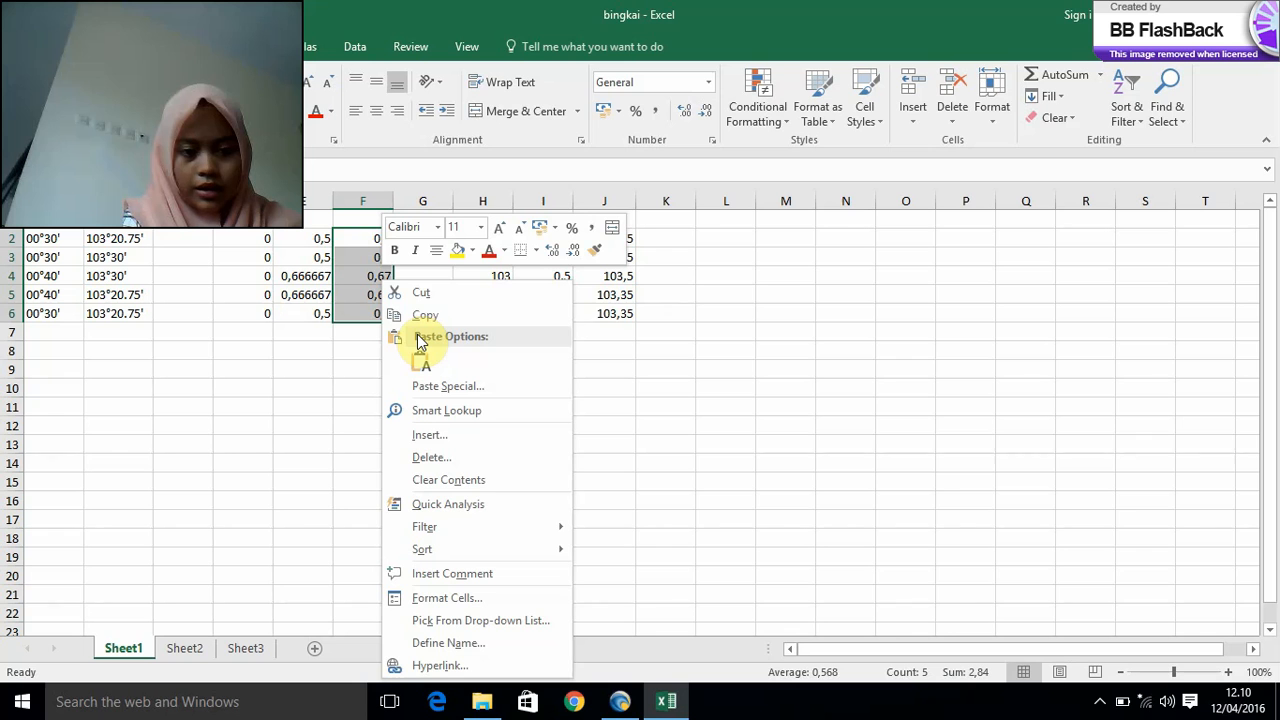
{"action": "left_click", "coordinate": [412, 317]}
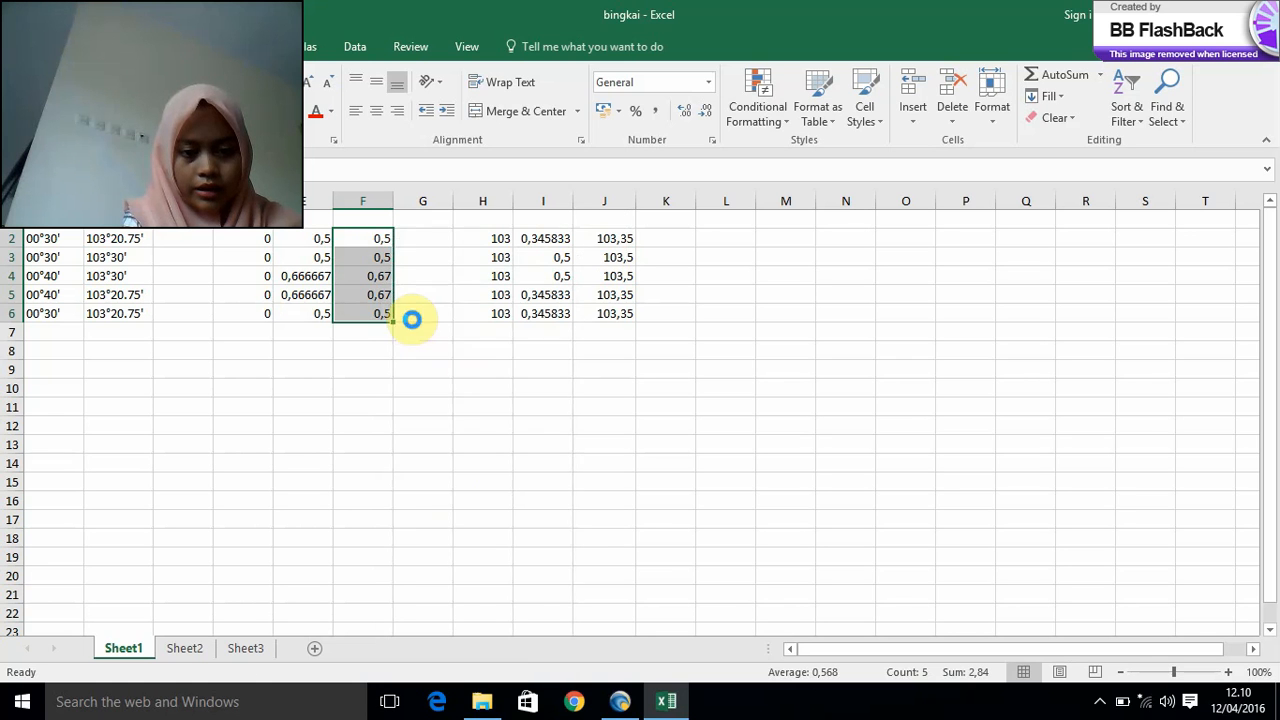
- Switch to Surfer and paste the copied latitude values into a new worksheet starting at cell B2
{"action": "left_click", "coordinate": [621, 706]}
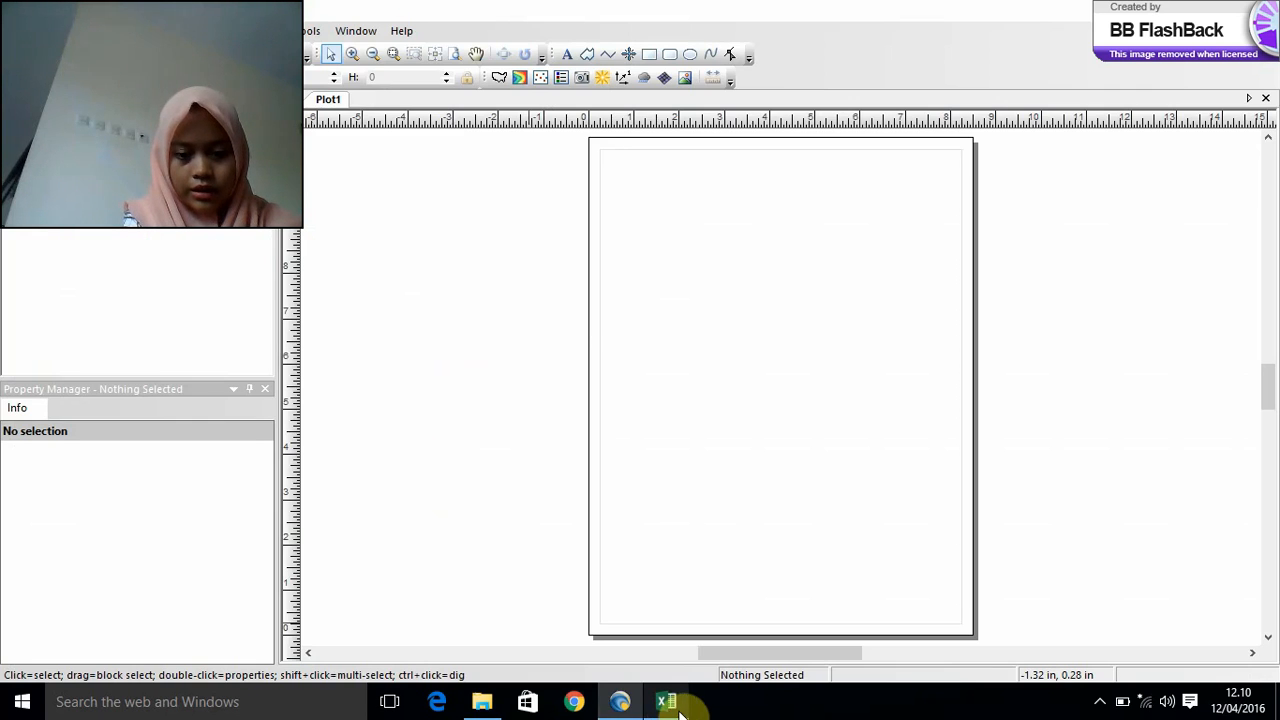
{"action": "mouse_move", "coordinate": [628, 707]}
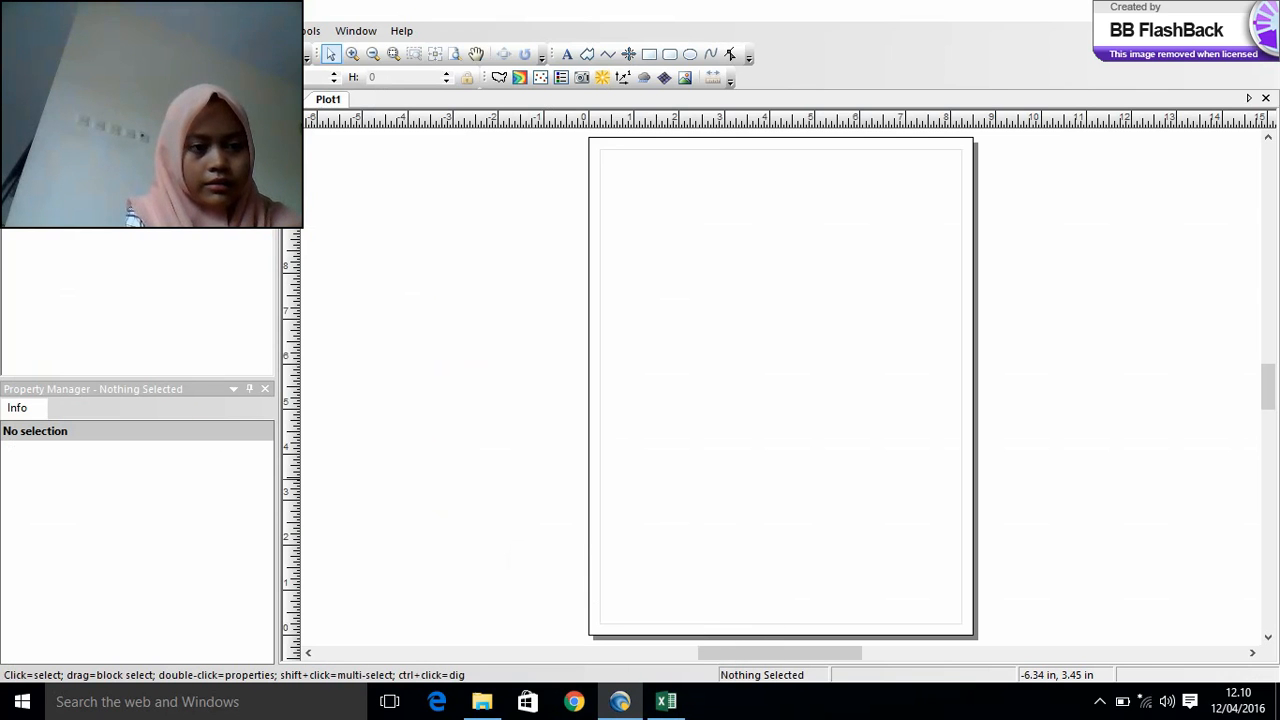
{"action": "left_click", "coordinate": [39, 31]}
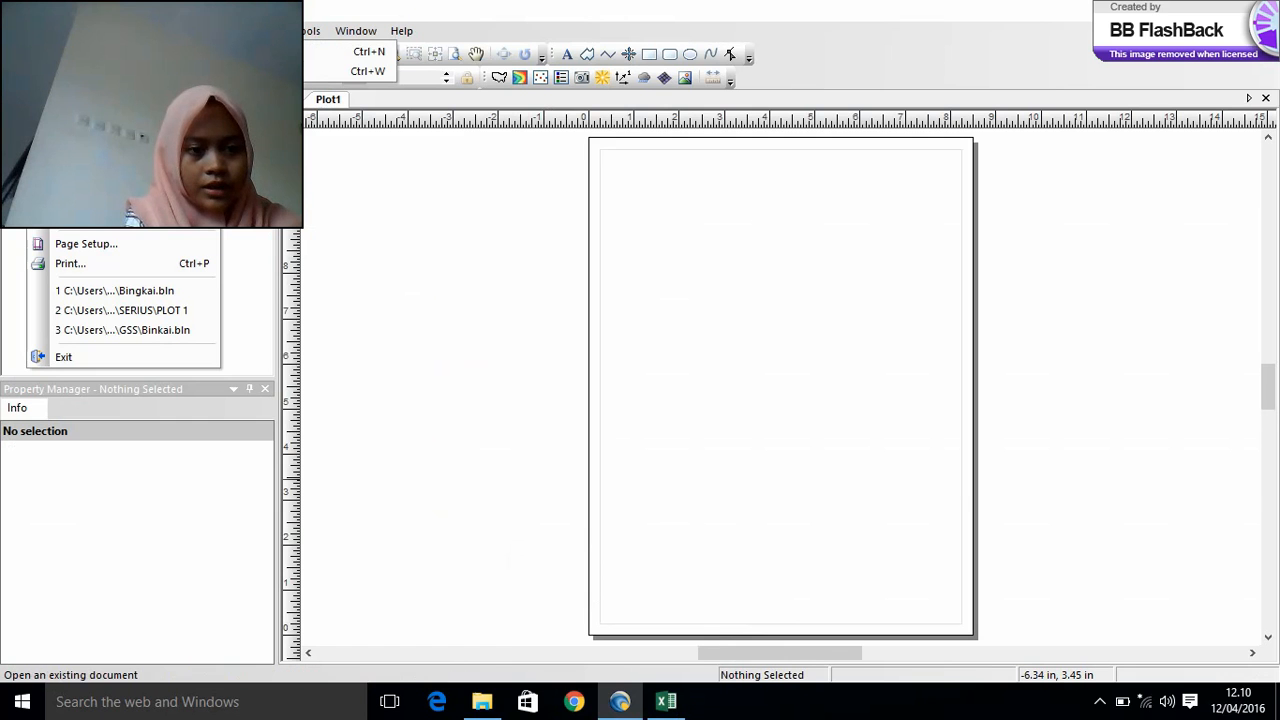
{"action": "left_click", "coordinate": [272, 71]}
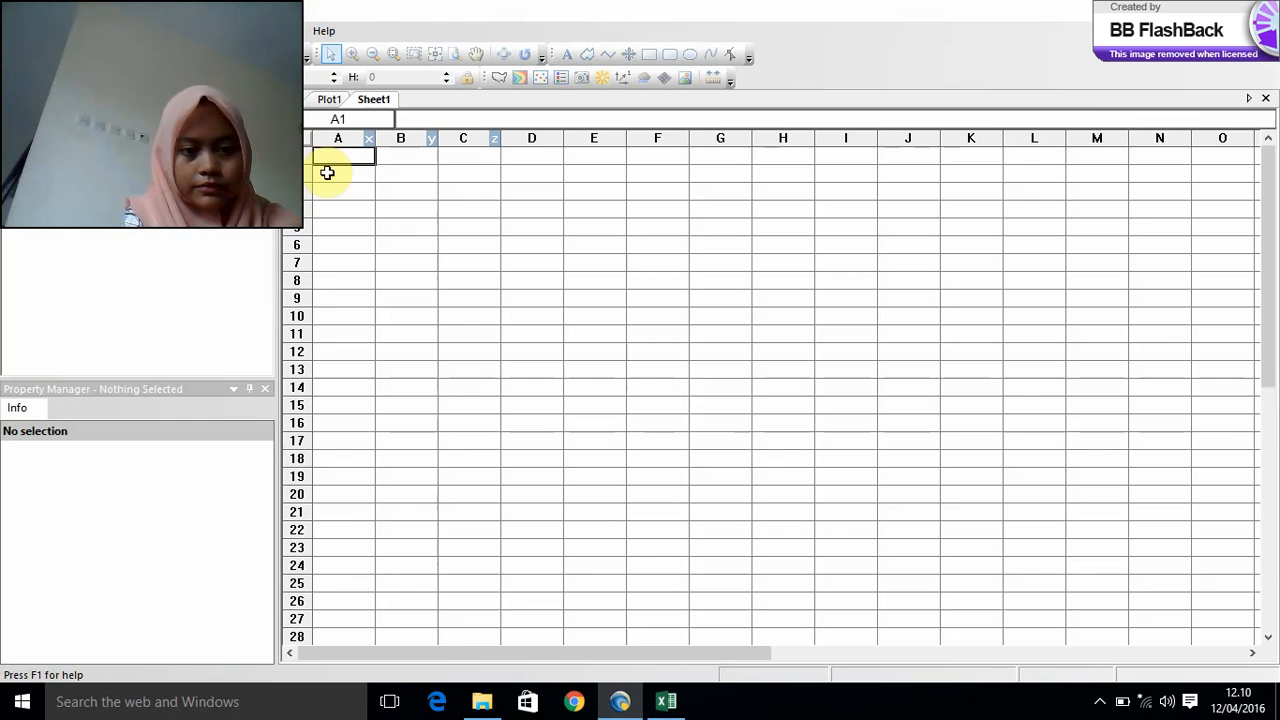
{"action": "left_click", "coordinate": [398, 179]}
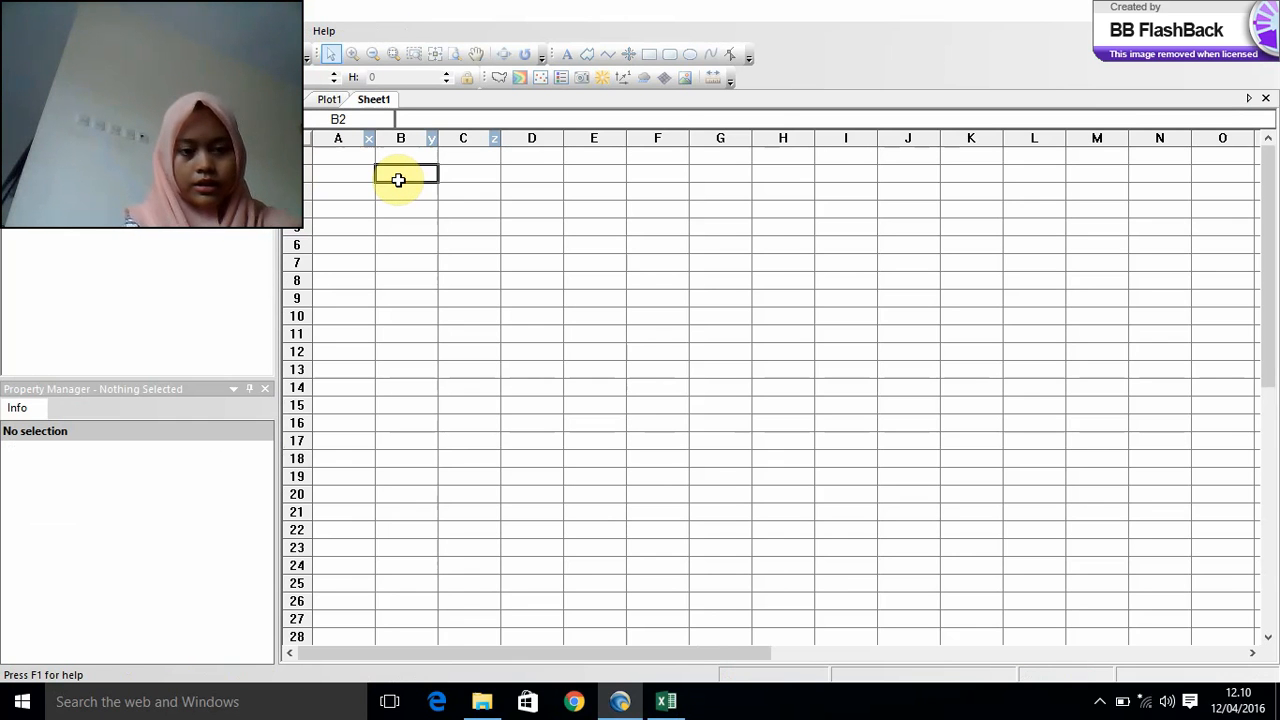
{"action": "right_click", "coordinate": [398, 179]}
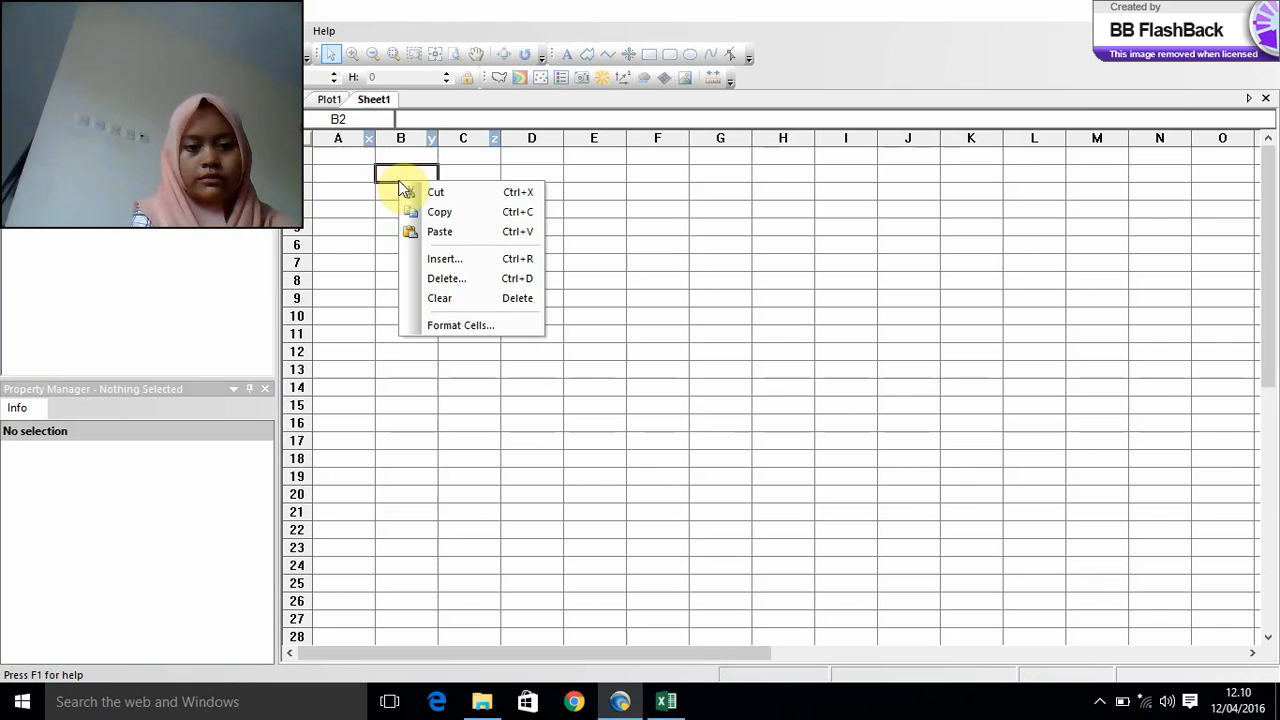
{"action": "left_click", "coordinate": [486, 232]}
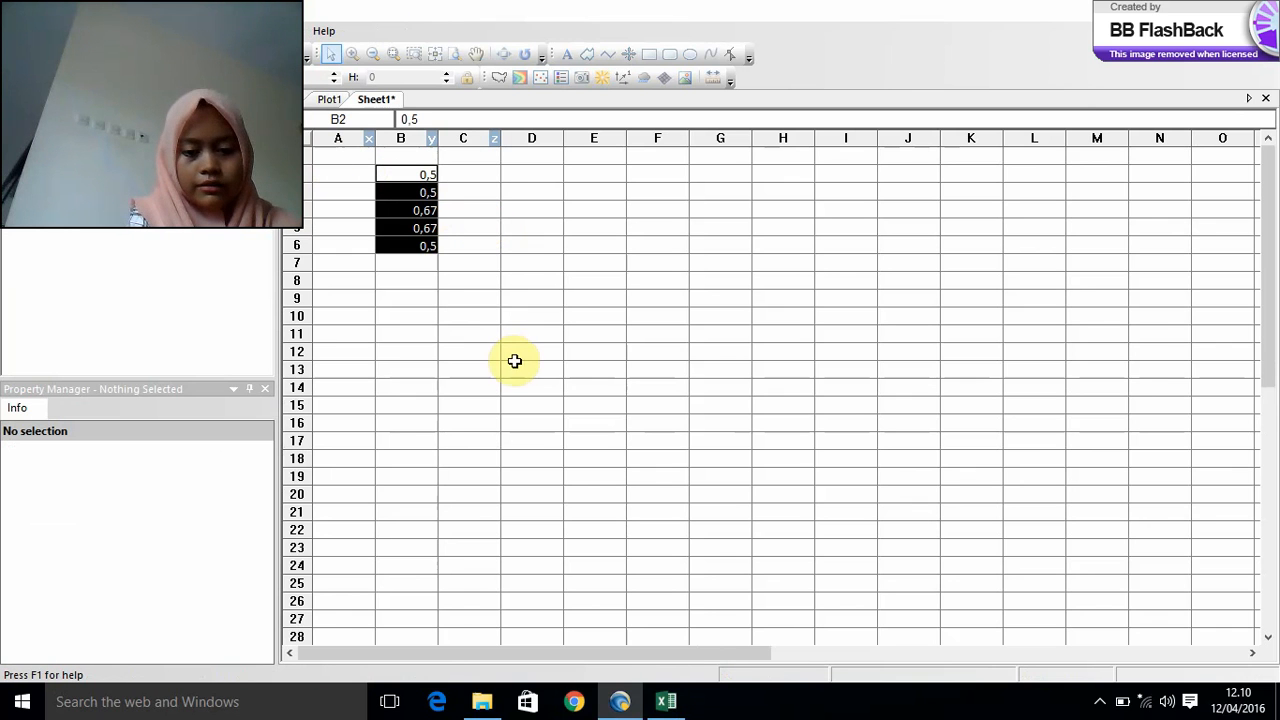
- Switch back to the bingkai workbook in Excel
{"action": "left_click", "coordinate": [668, 703]}
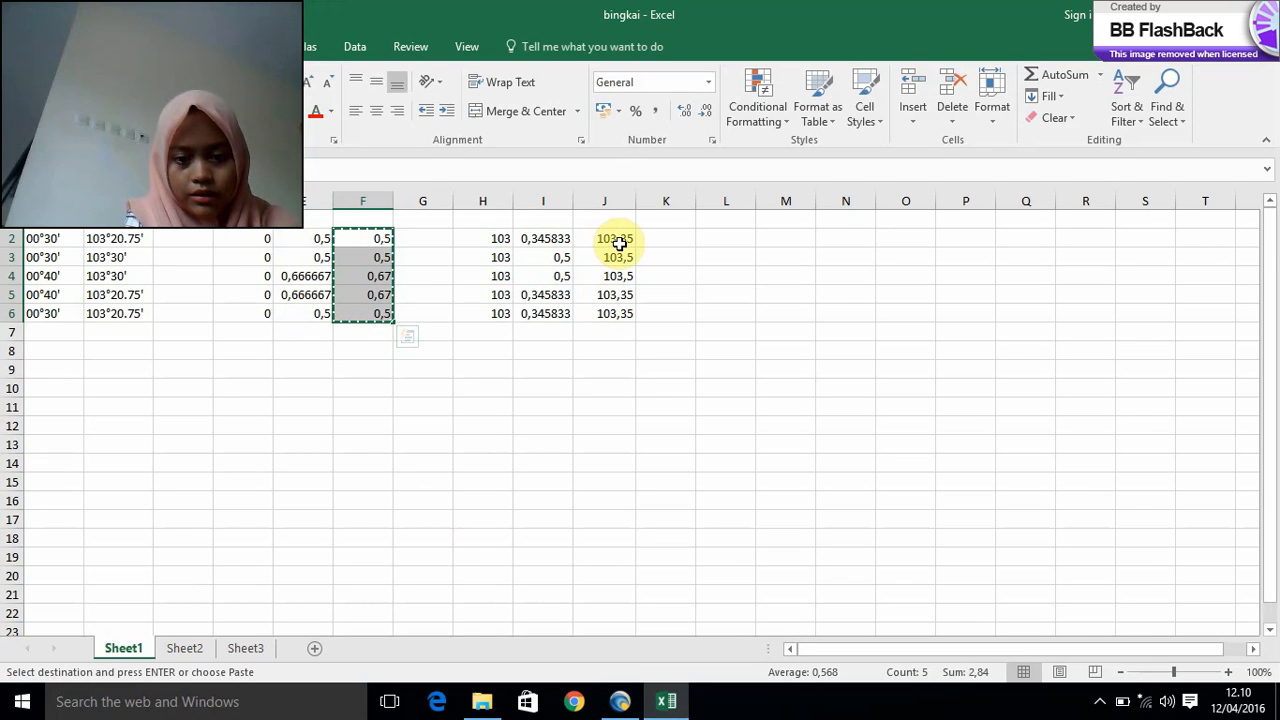
{"action": "left_click", "coordinate": [619, 245]}
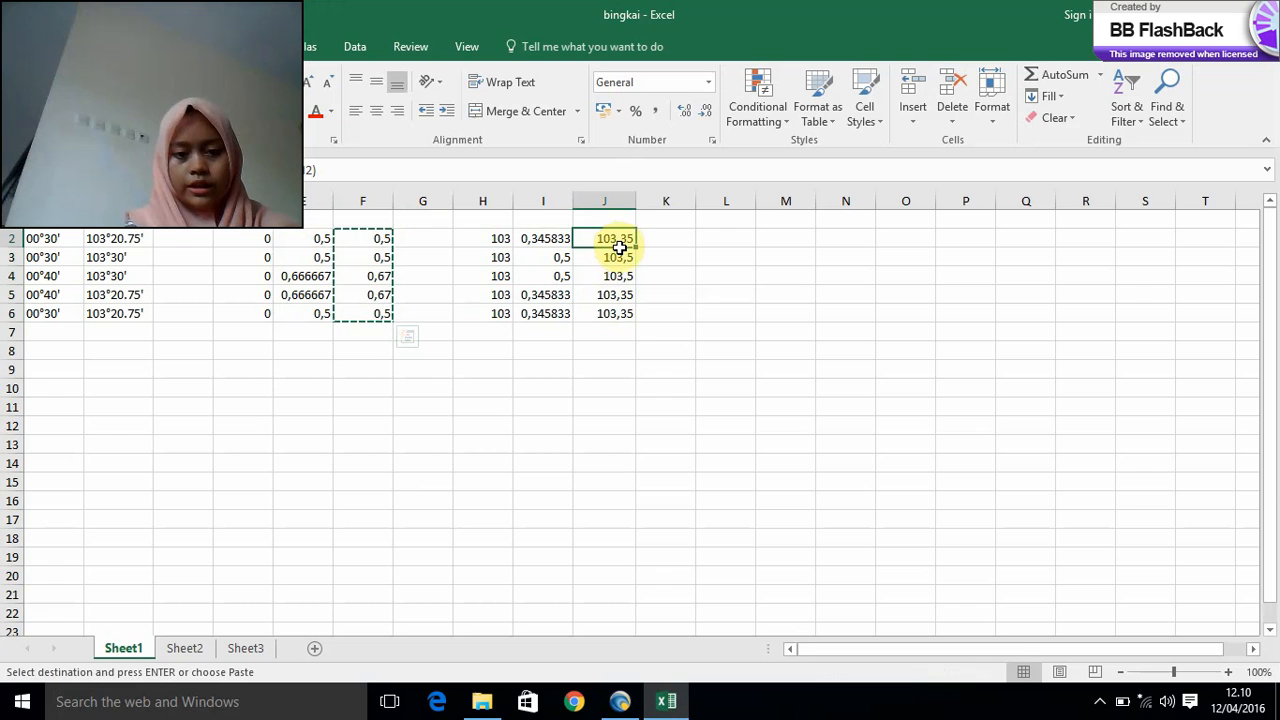
{"action": "left_click_drag", "start_coordinate": [619, 245], "coordinate": [620, 306]}
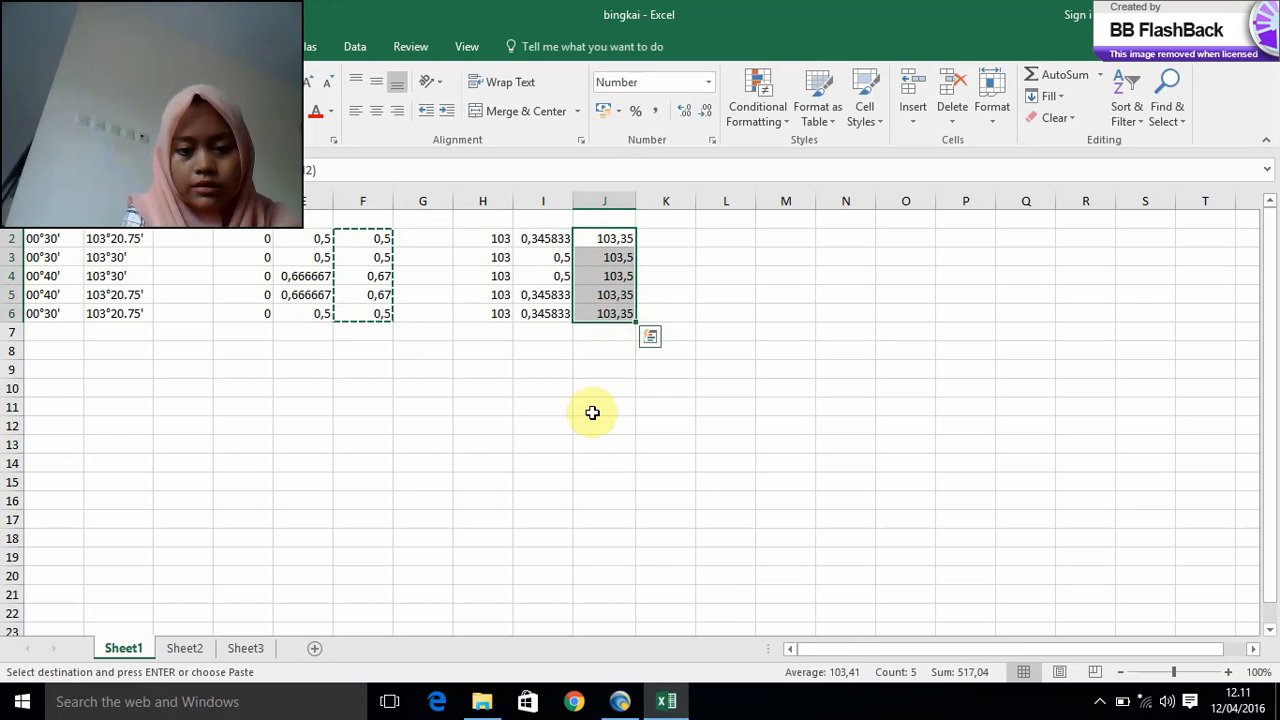
{"action": "right_click", "coordinate": [653, 368]}
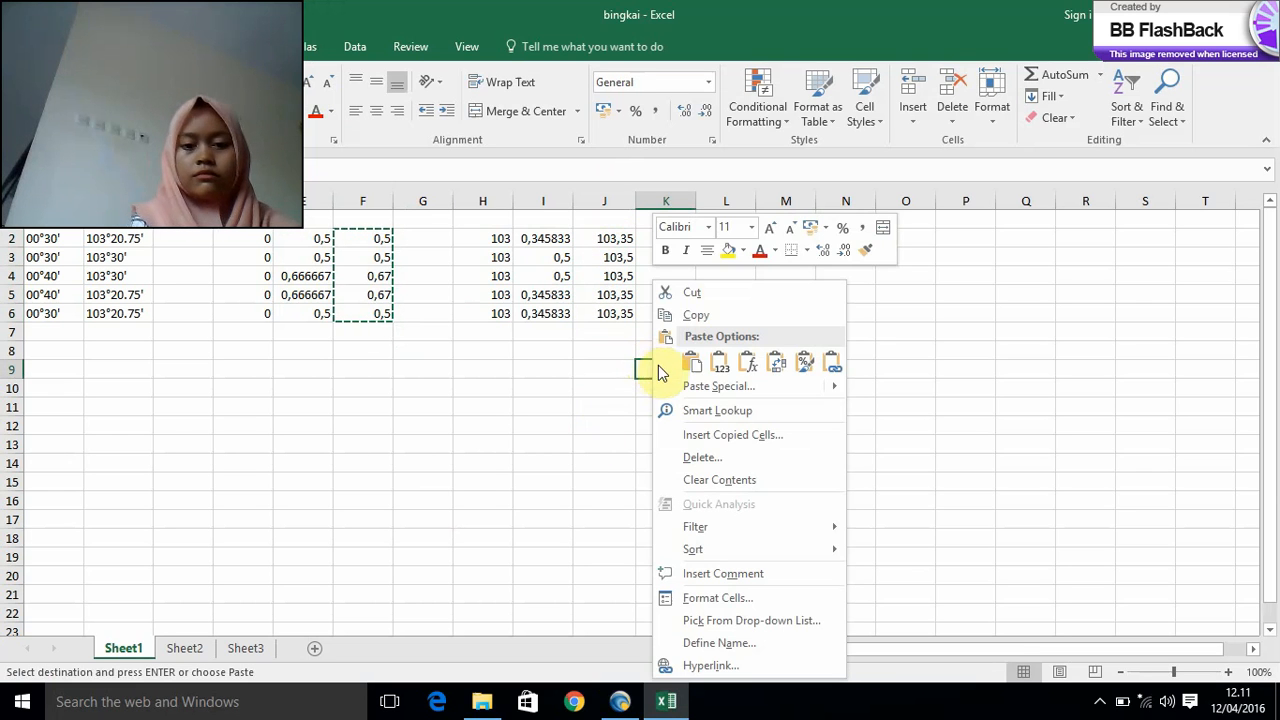
{"action": "left_click", "coordinate": [692, 316]}
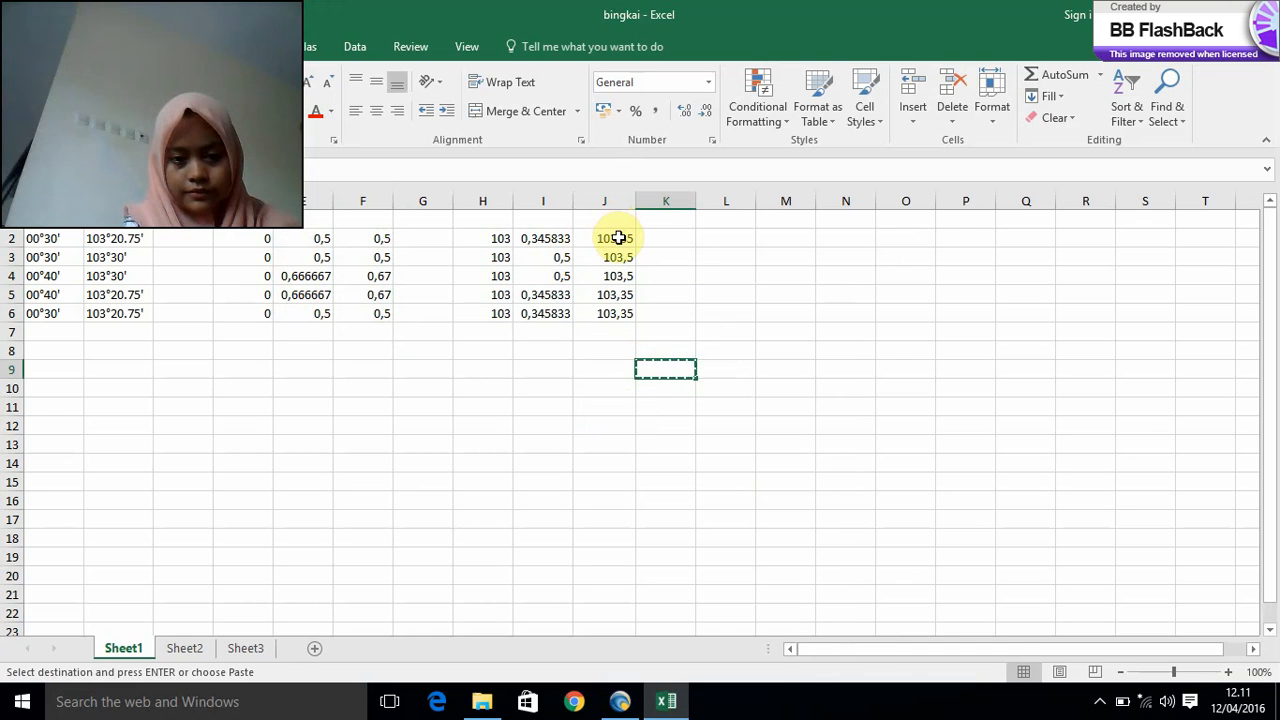
- Copy the decimal longitudes in cells J2 to J7 and paste them into the Surfer worksheet starting at cell A2
{"action": "left_click_drag", "start_coordinate": [619, 238], "coordinate": [617, 330]}
{"action": "right_click", "coordinate": [620, 335]}
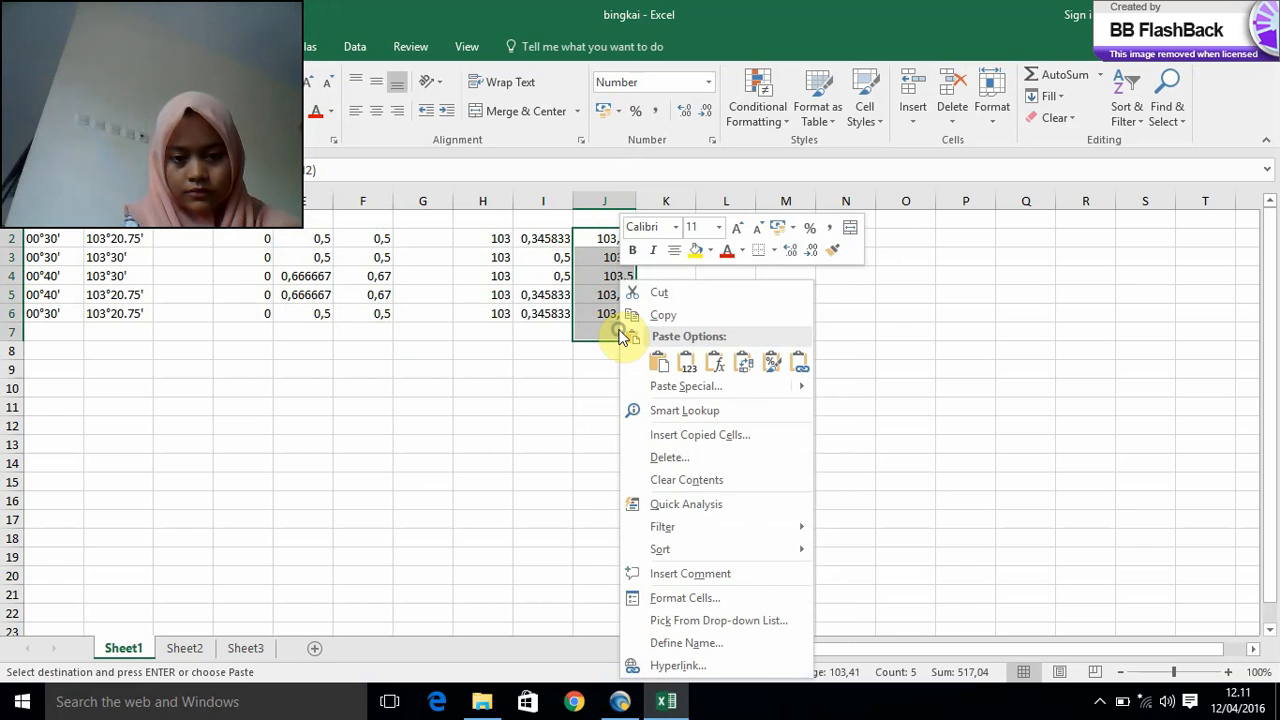
{"action": "left_click", "coordinate": [660, 316]}
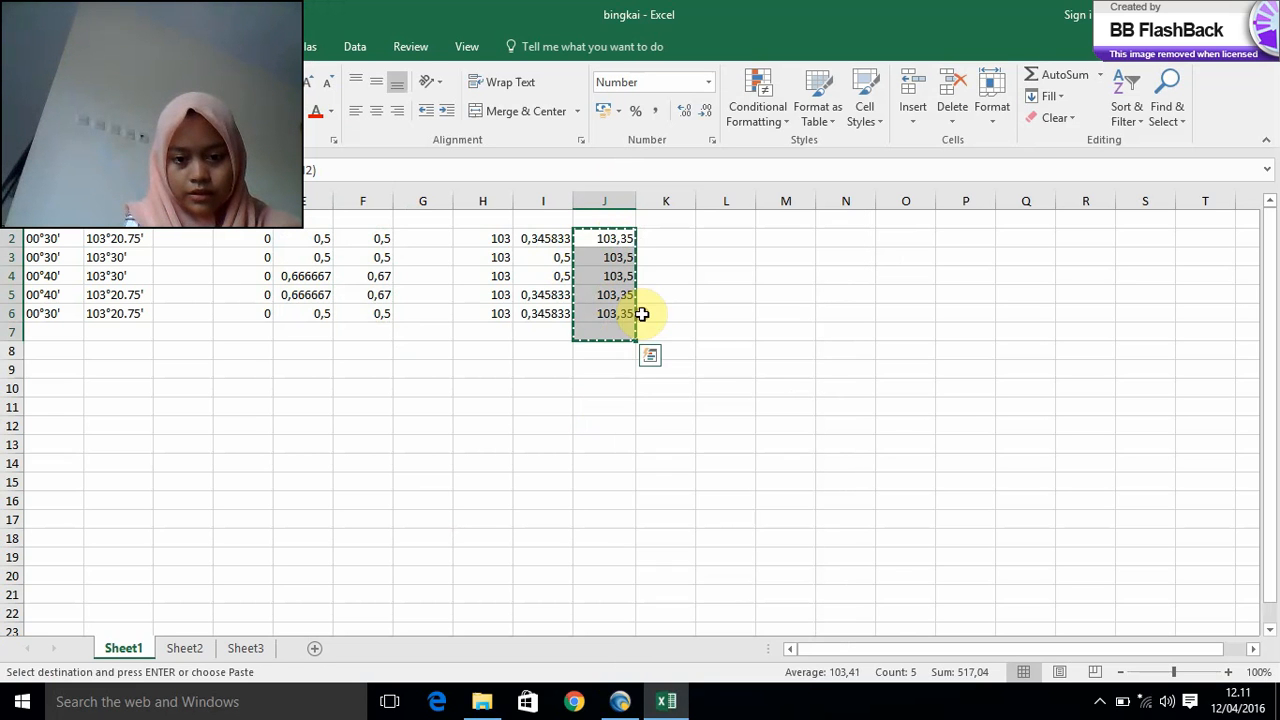
{"action": "left_click", "coordinate": [622, 701]}
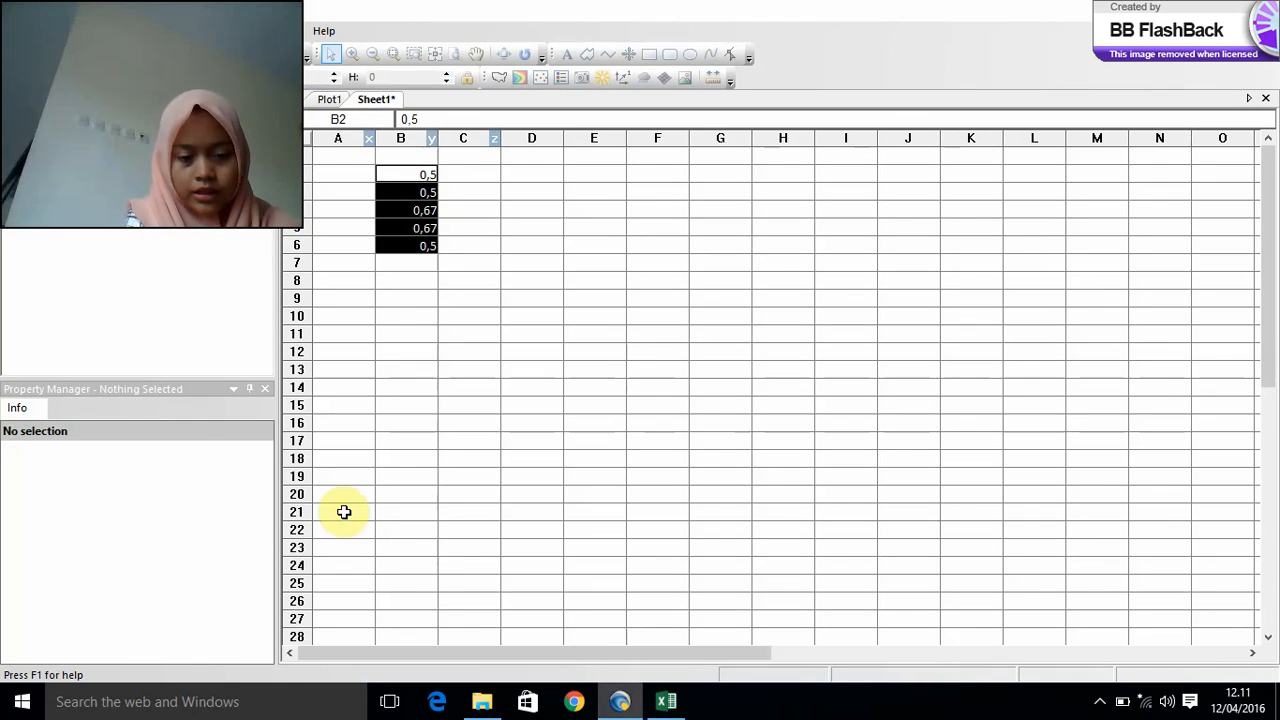
{"action": "right_click", "coordinate": [339, 176]}
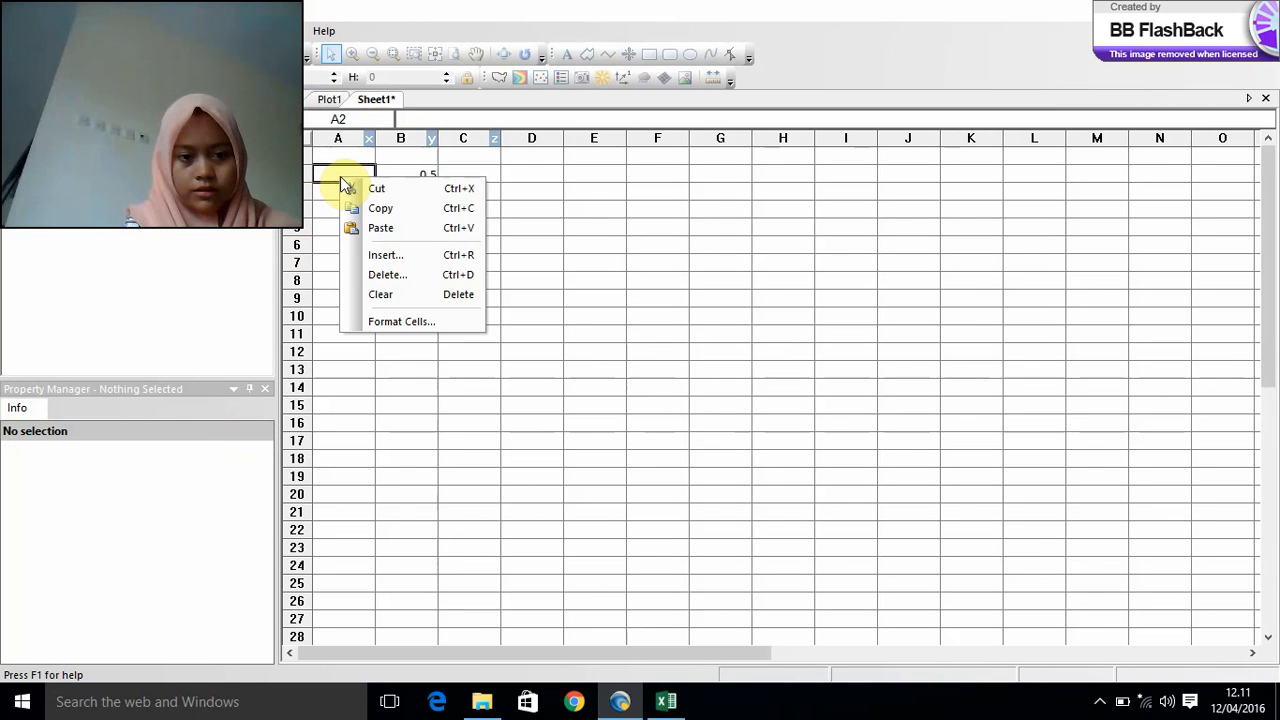
{"action": "left_click", "coordinate": [380, 228]}
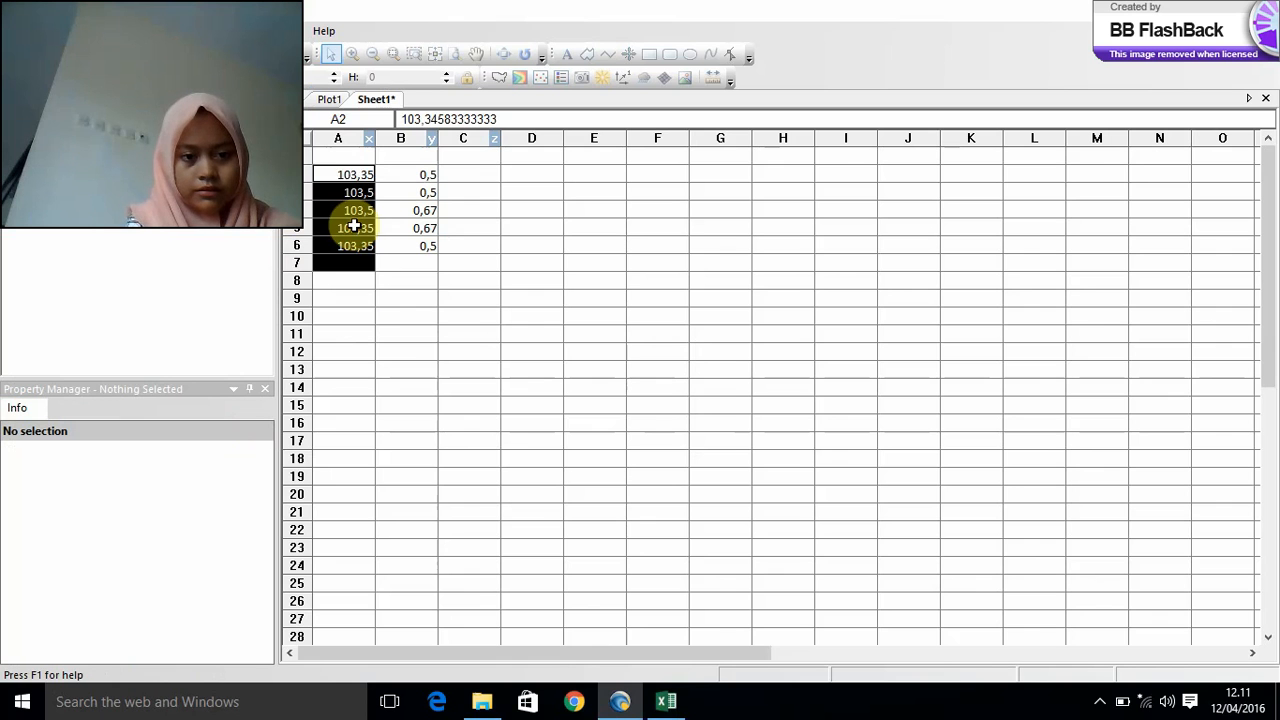
{"action": "left_click", "coordinate": [362, 155]}
{"action": "scroll", "coordinate": [362, 155], "scroll_direction": "right", "scroll_amount": 5}
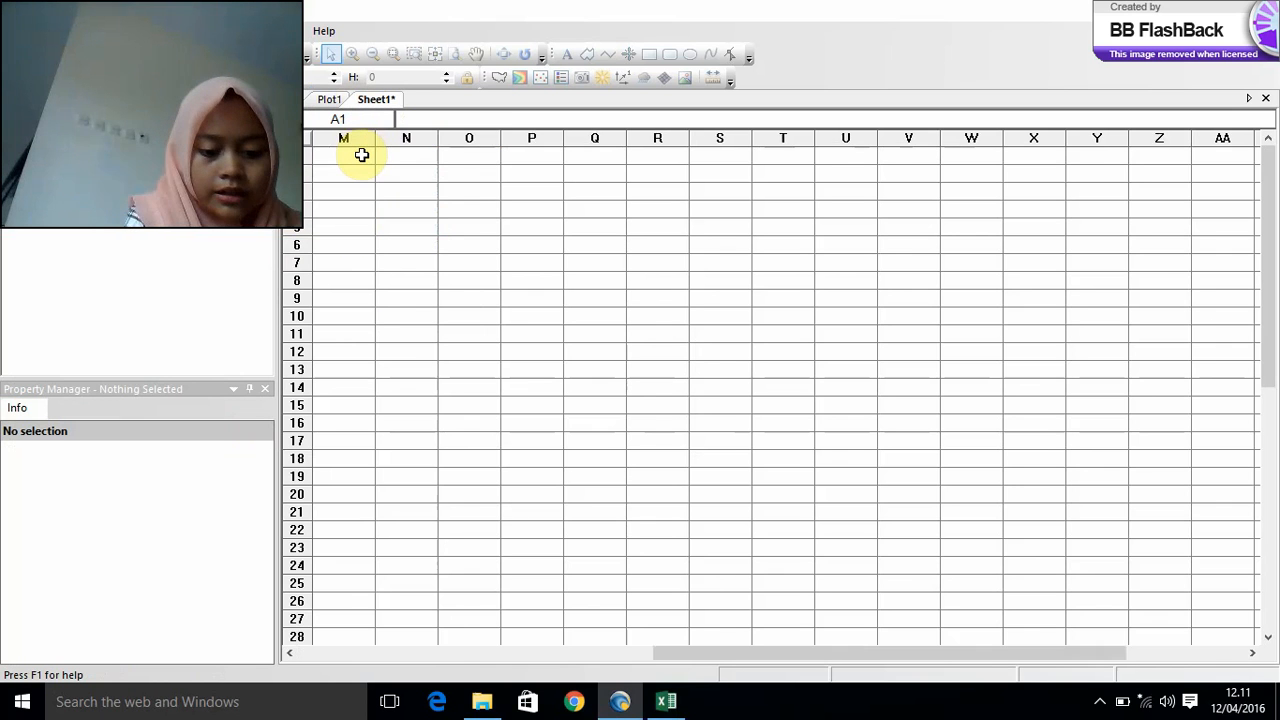
{"action": "type", "text": "5"}
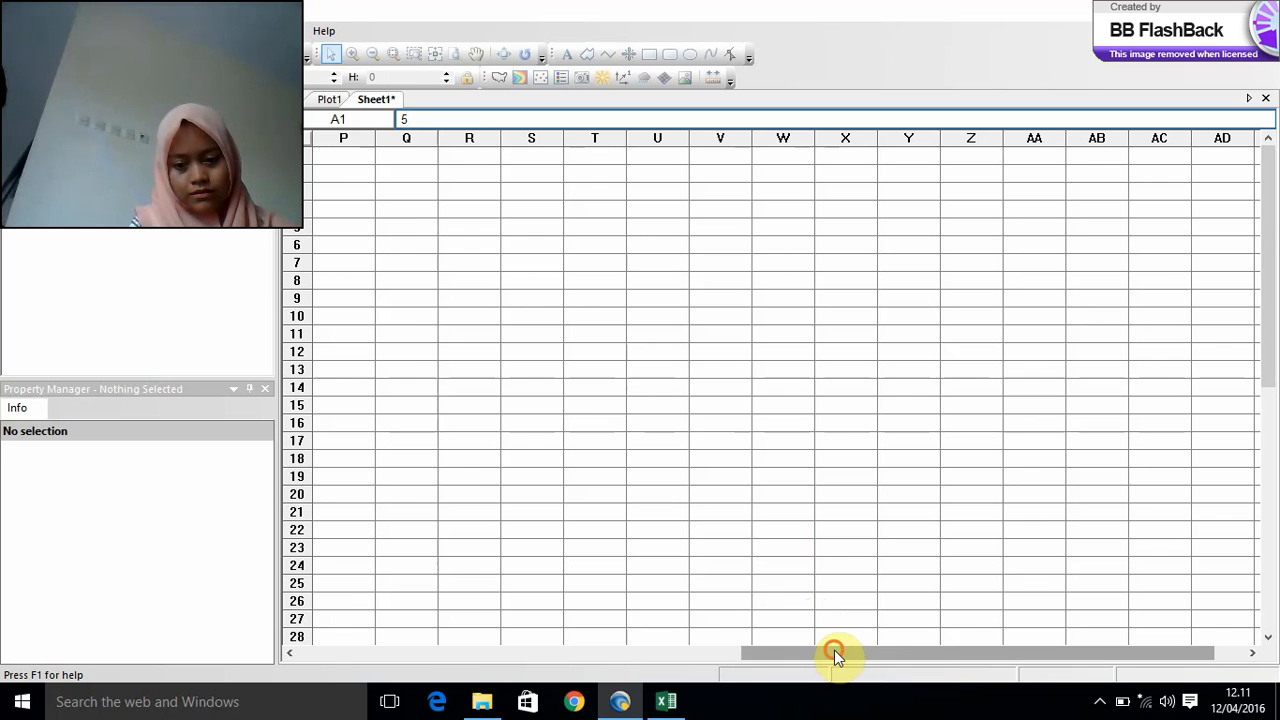
{"action": "left_click_drag", "start_coordinate": [834, 653], "coordinate": [273, 650]}
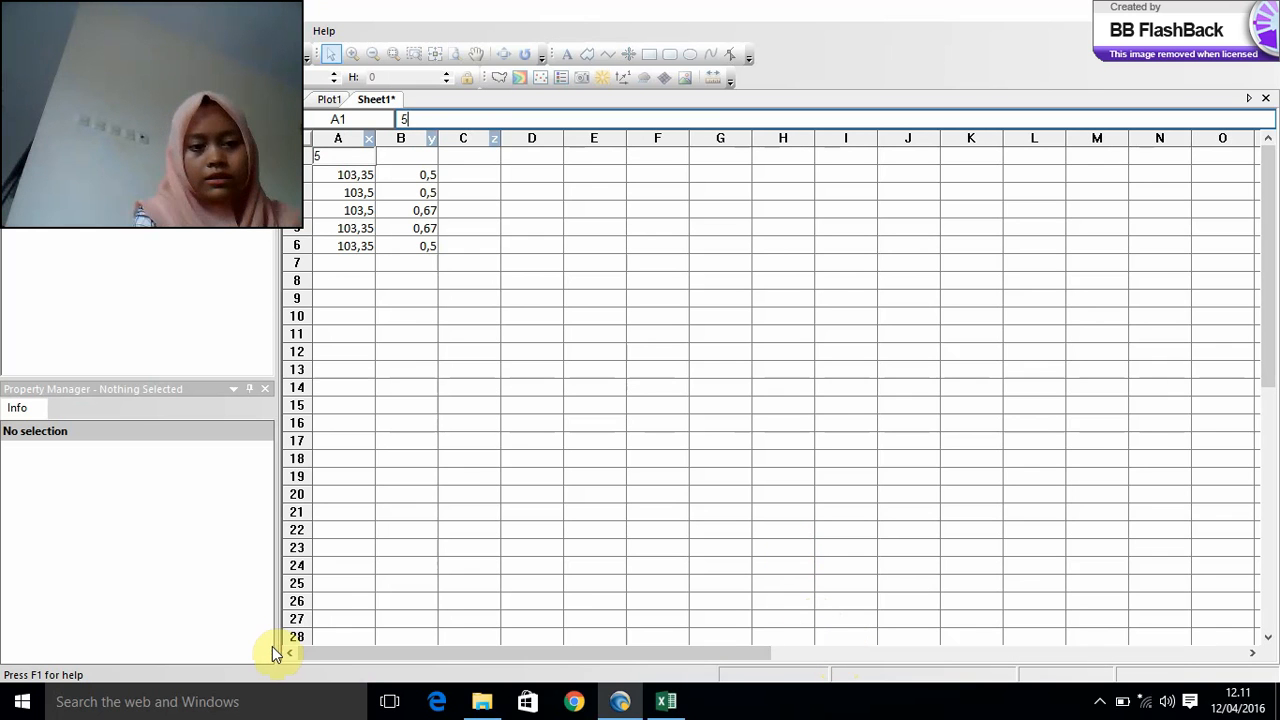
{"action": "key", "text": "BackSpace"}
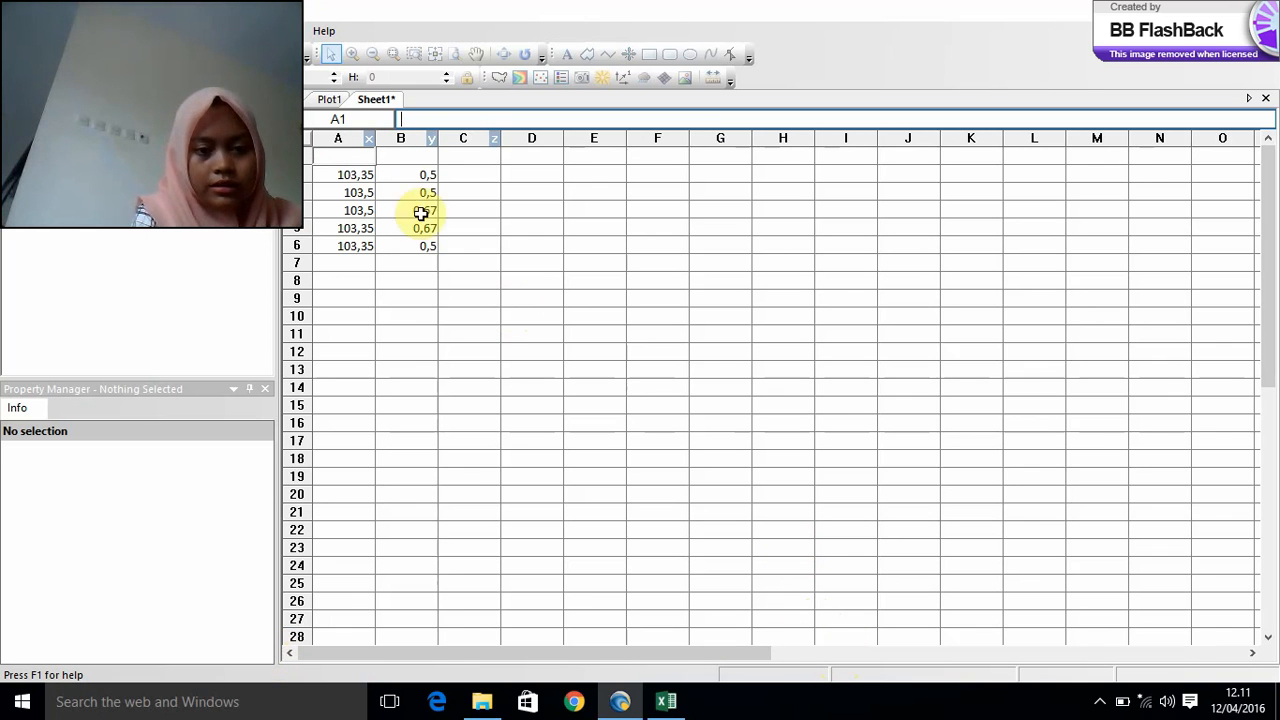
- Fill in the header row above the coordinates with 5 in cell A1 and 1 in cell B1
{"action": "left_click", "coordinate": [357, 157]}
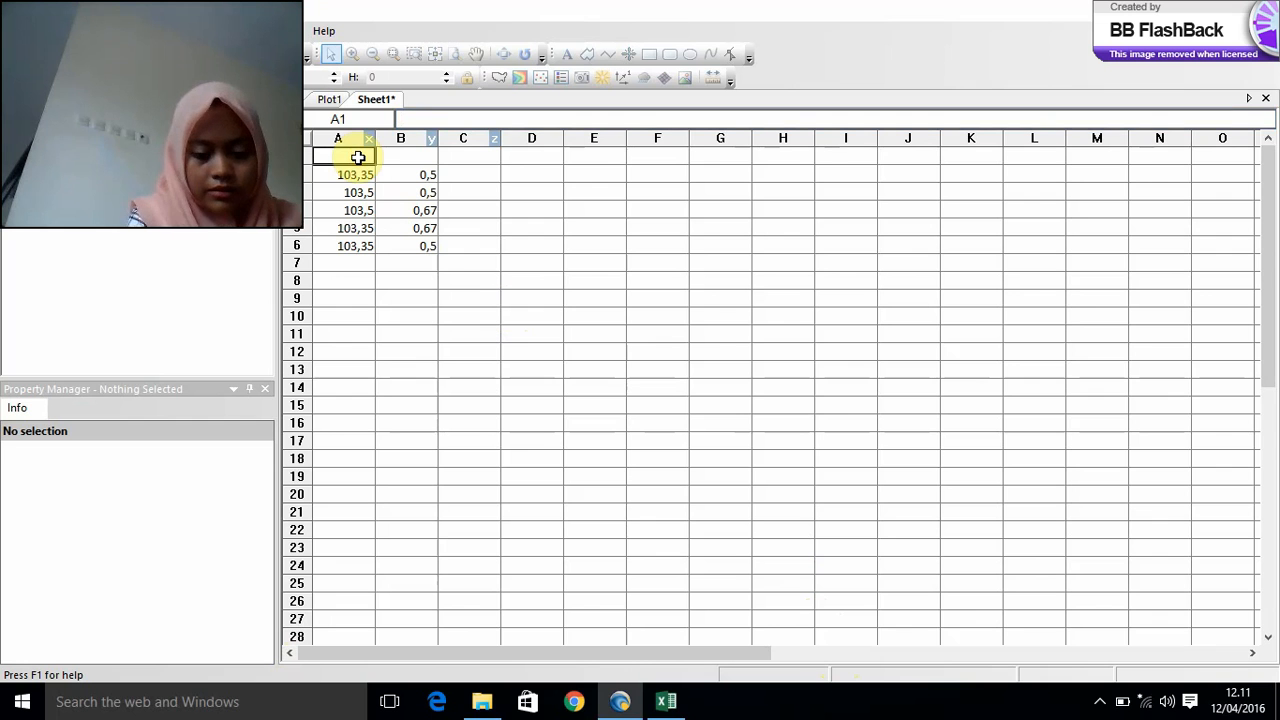
{"action": "type", "text": "5"}
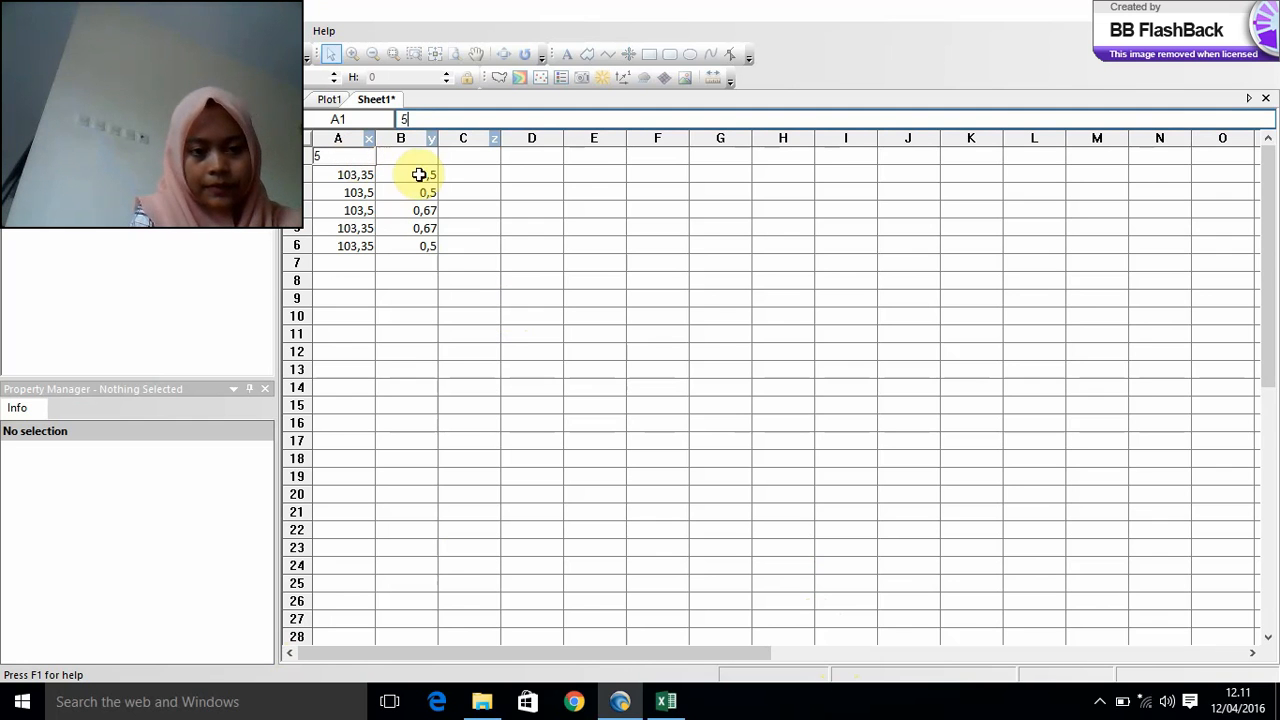
{"action": "left_click", "coordinate": [404, 151]}
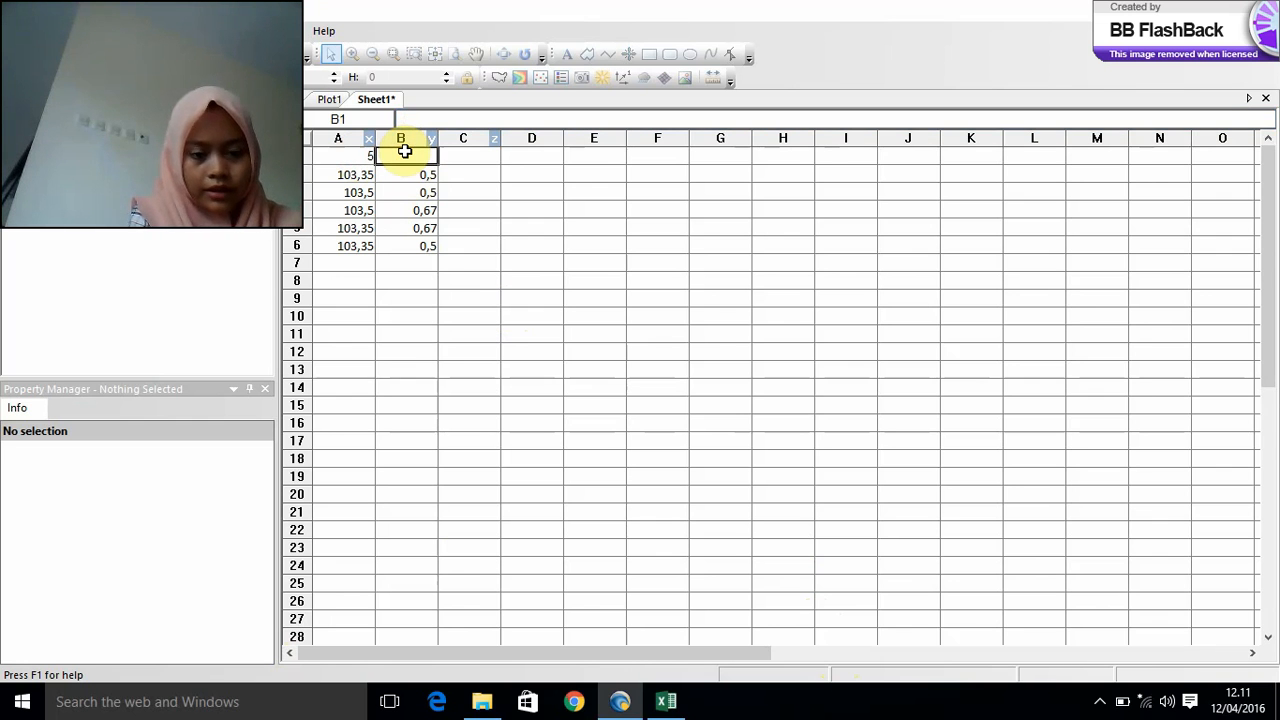
{"action": "type", "text": "1"}
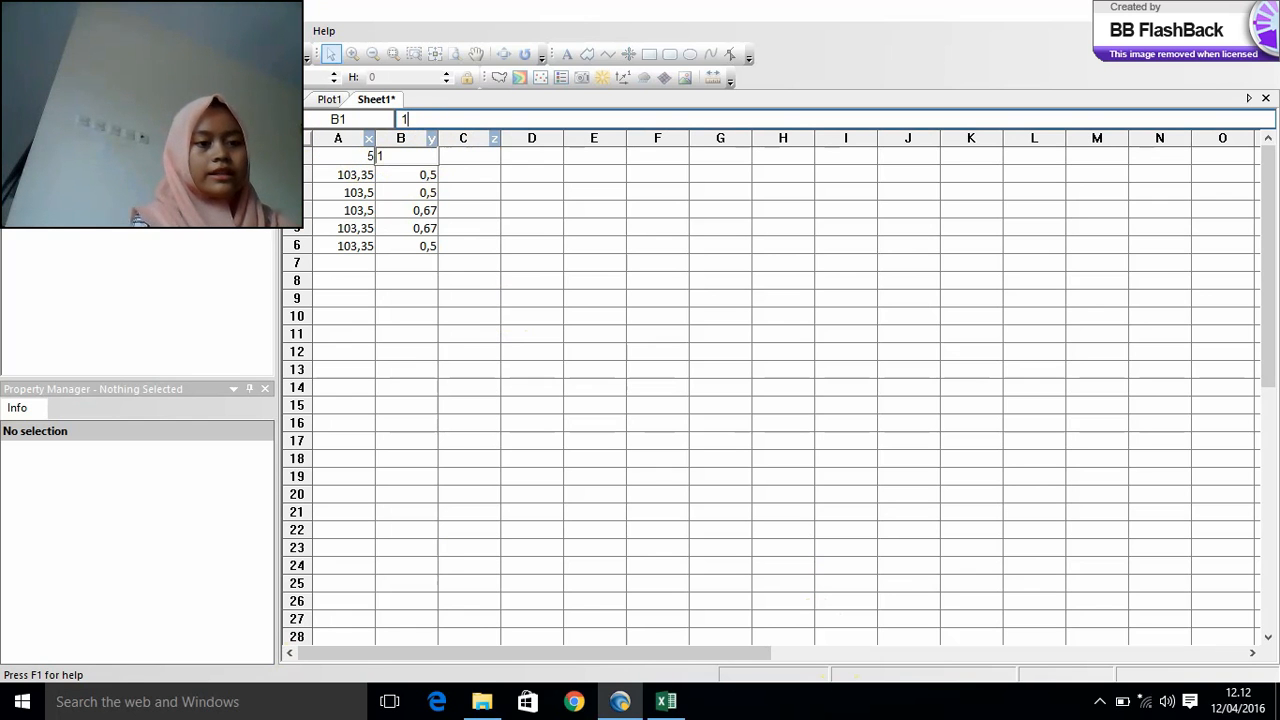
{"action": "left_click", "coordinate": [39, 31]}
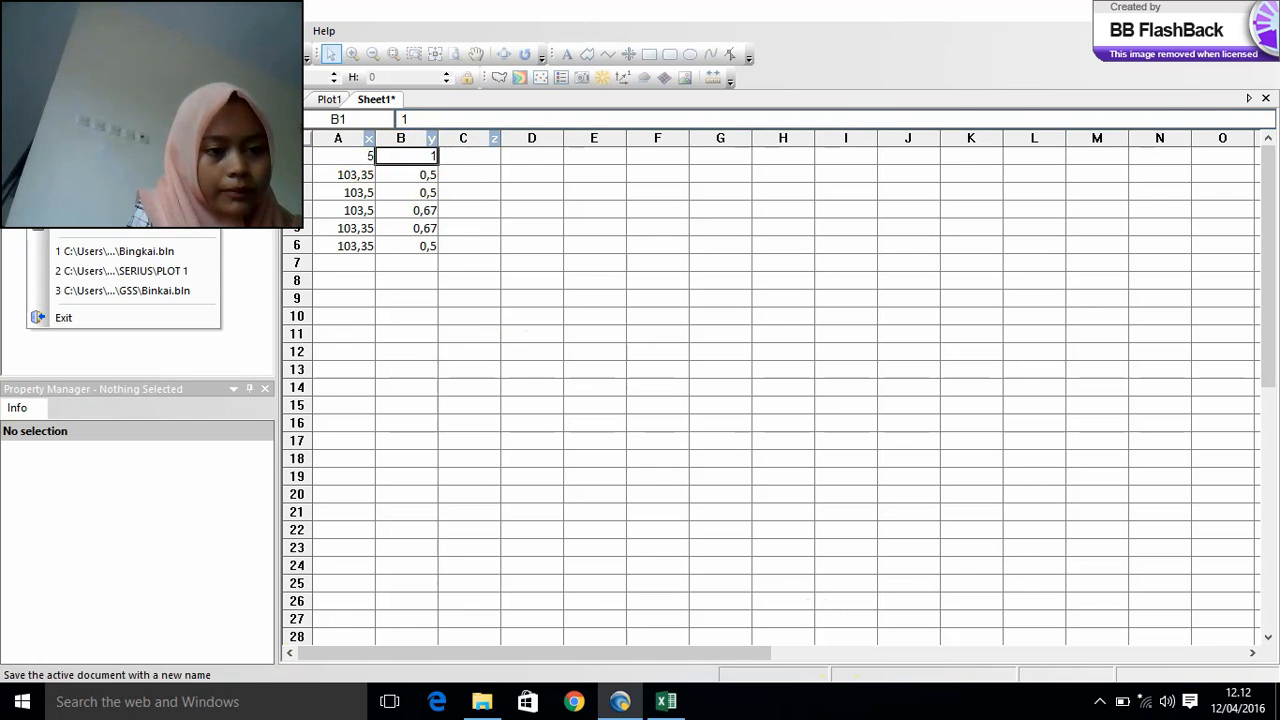
{"action": "left_click", "coordinate": [85, 138]}
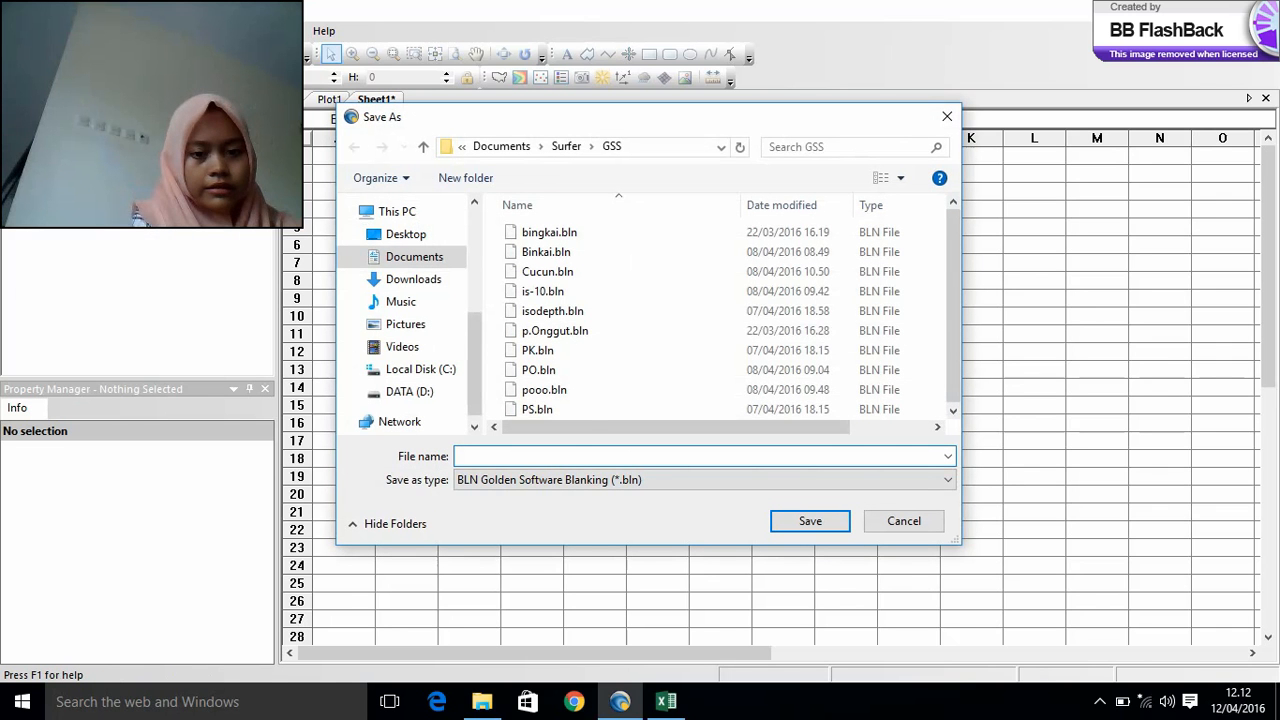
{"action": "left_click", "coordinate": [553, 452]}
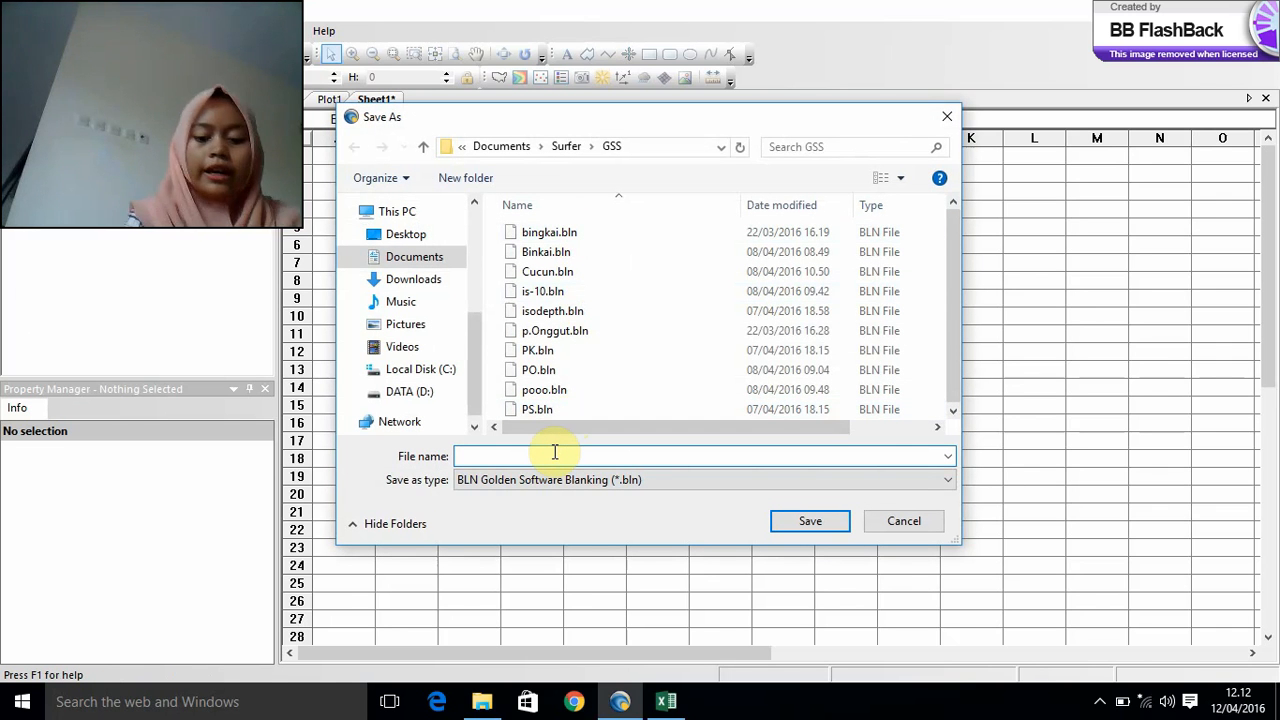
{"action": "type", "text": "BIN"}
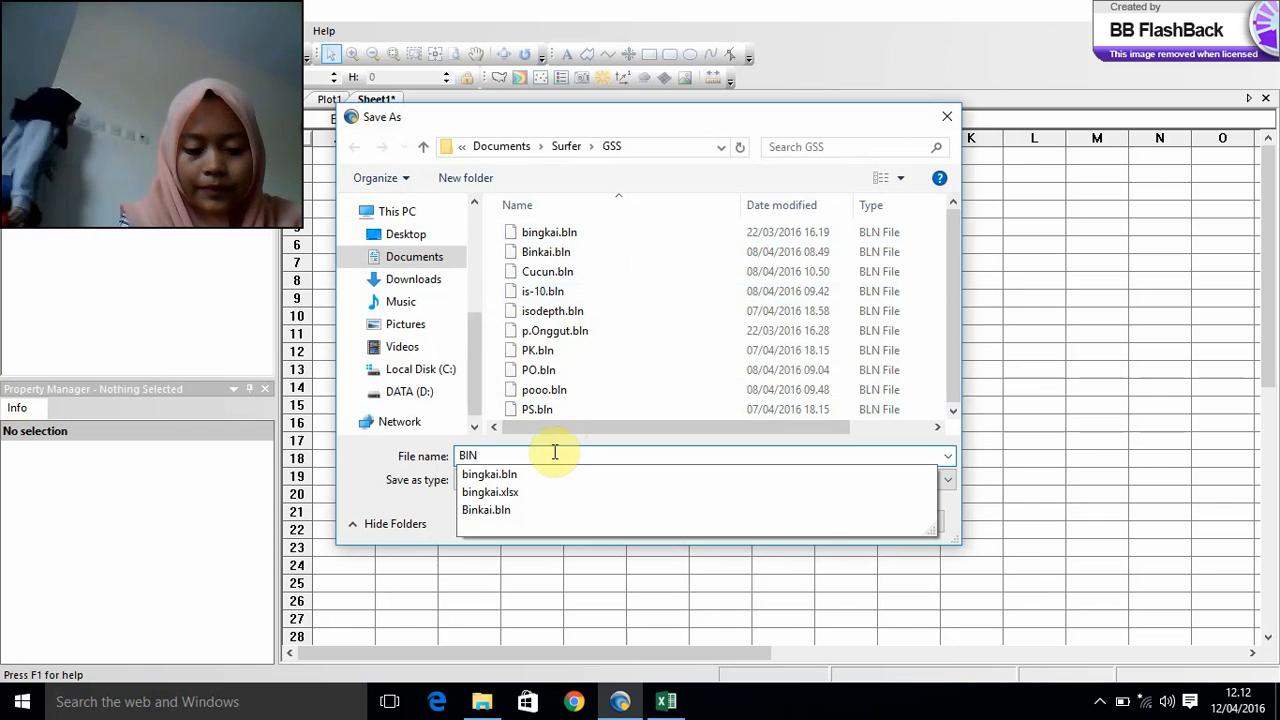
{"action": "type", "text": "G"}
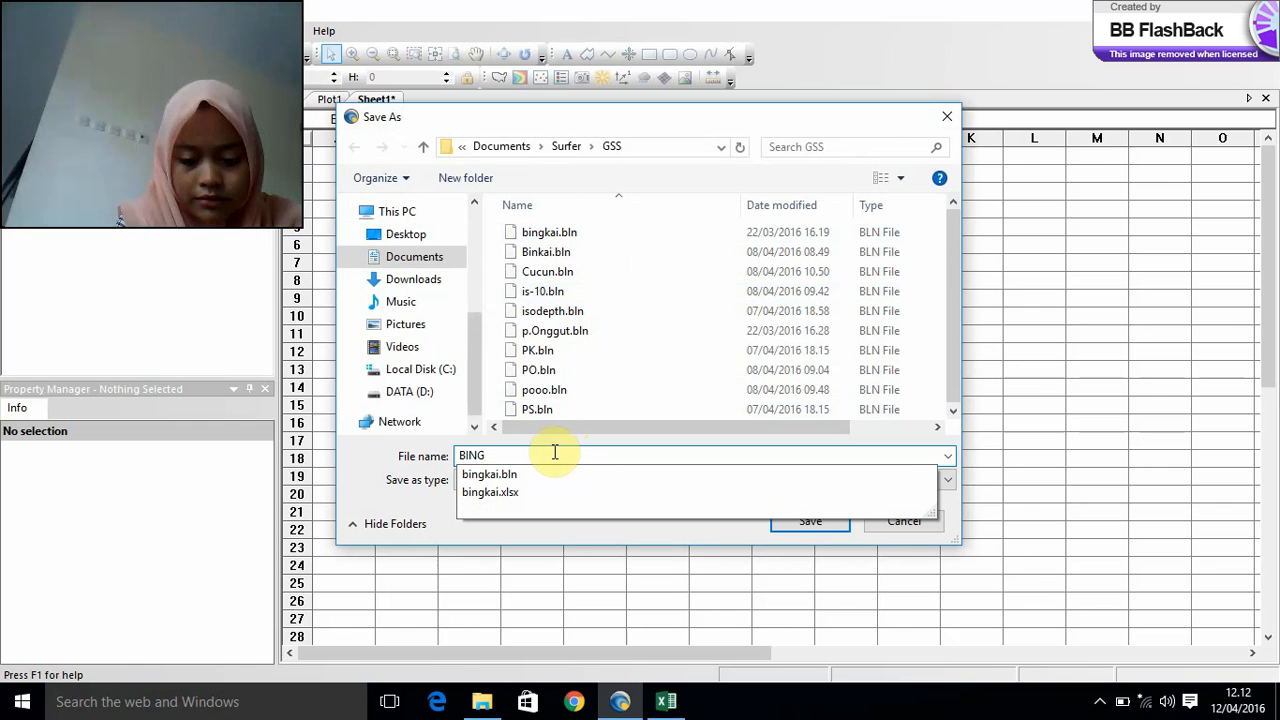
{"action": "type", "text": "KAI"}
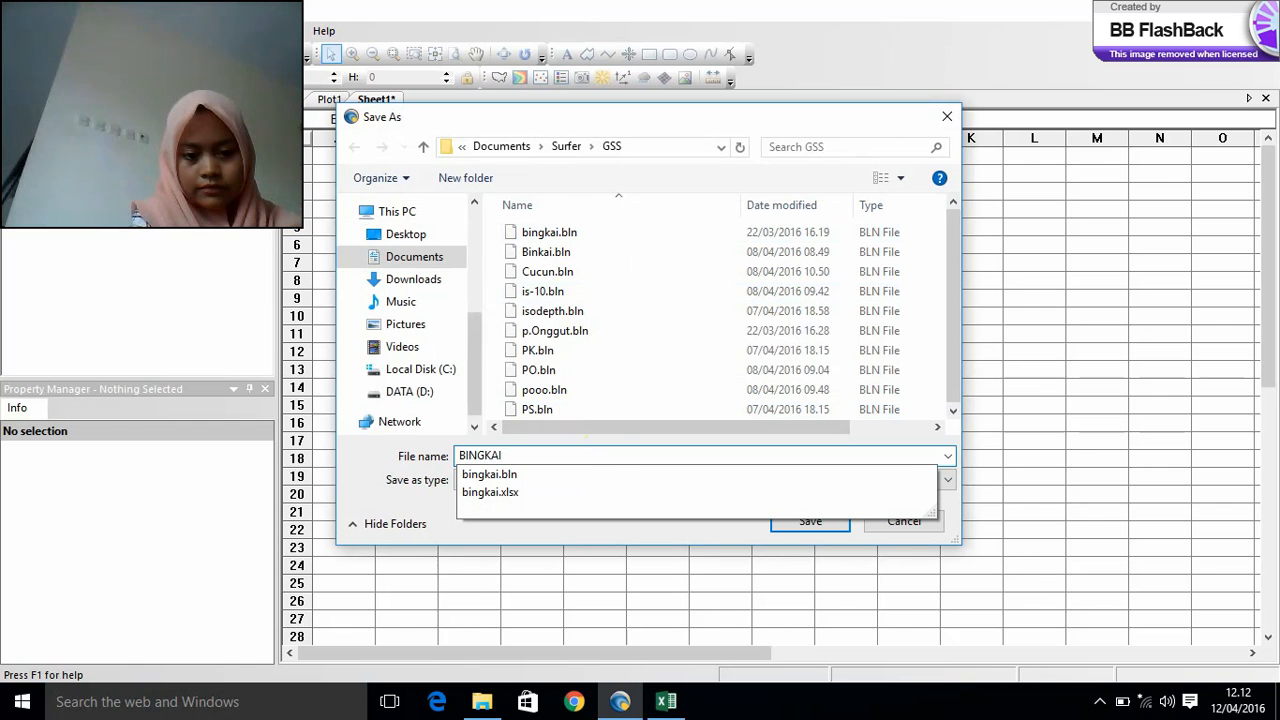
{"action": "left_click", "coordinate": [595, 474]}
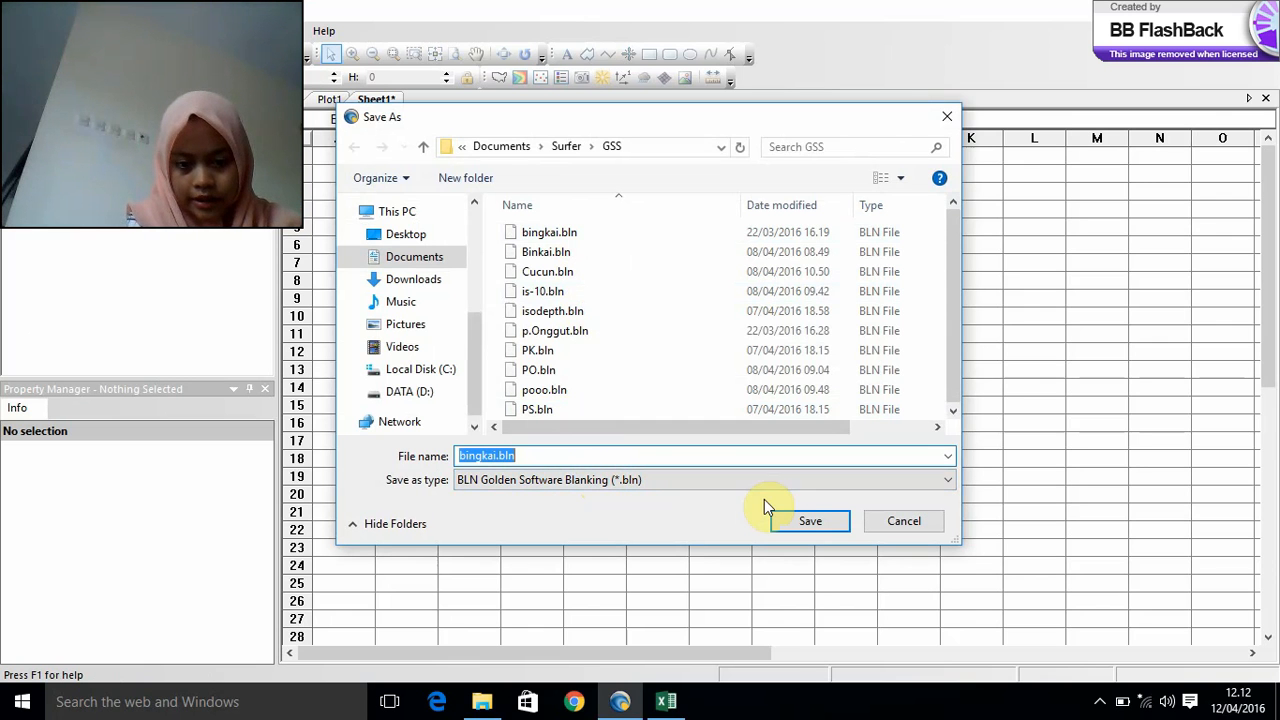
{"action": "left_click", "coordinate": [907, 527]}
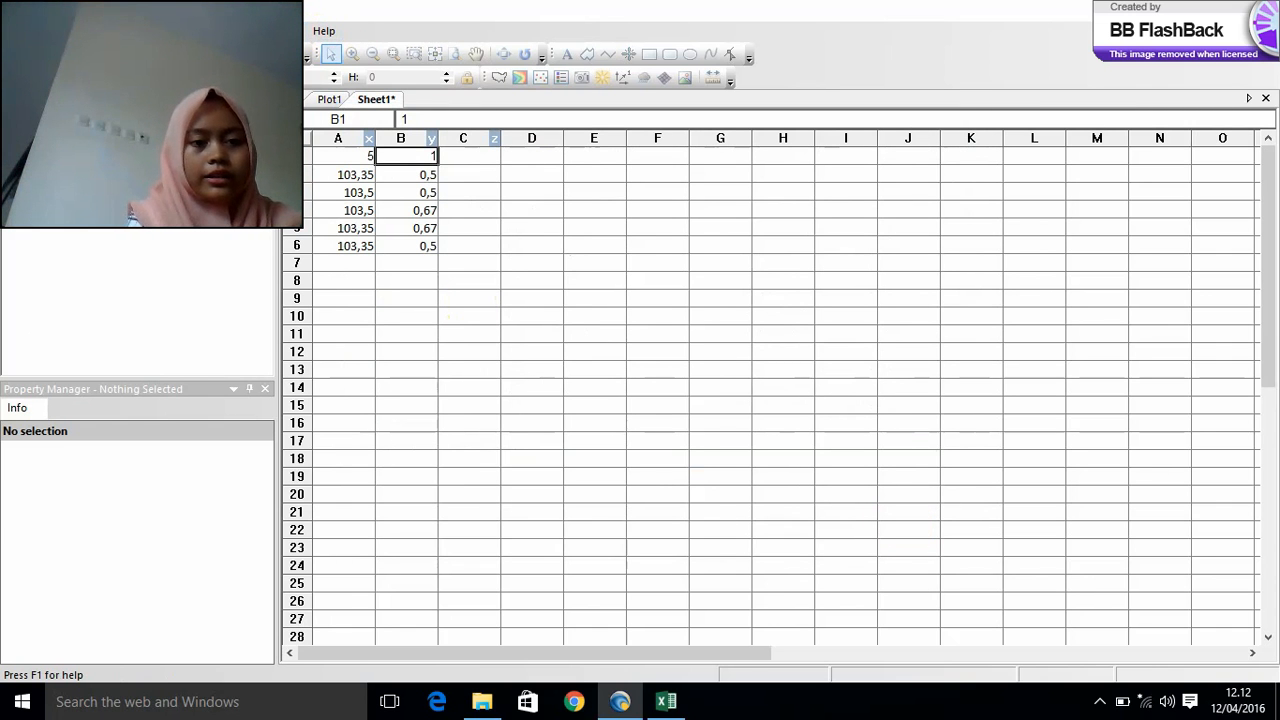
- Switch to the Plot1 document and import the map image peta no 105 crop from the GSS folder
{"action": "left_click", "coordinate": [334, 103]}
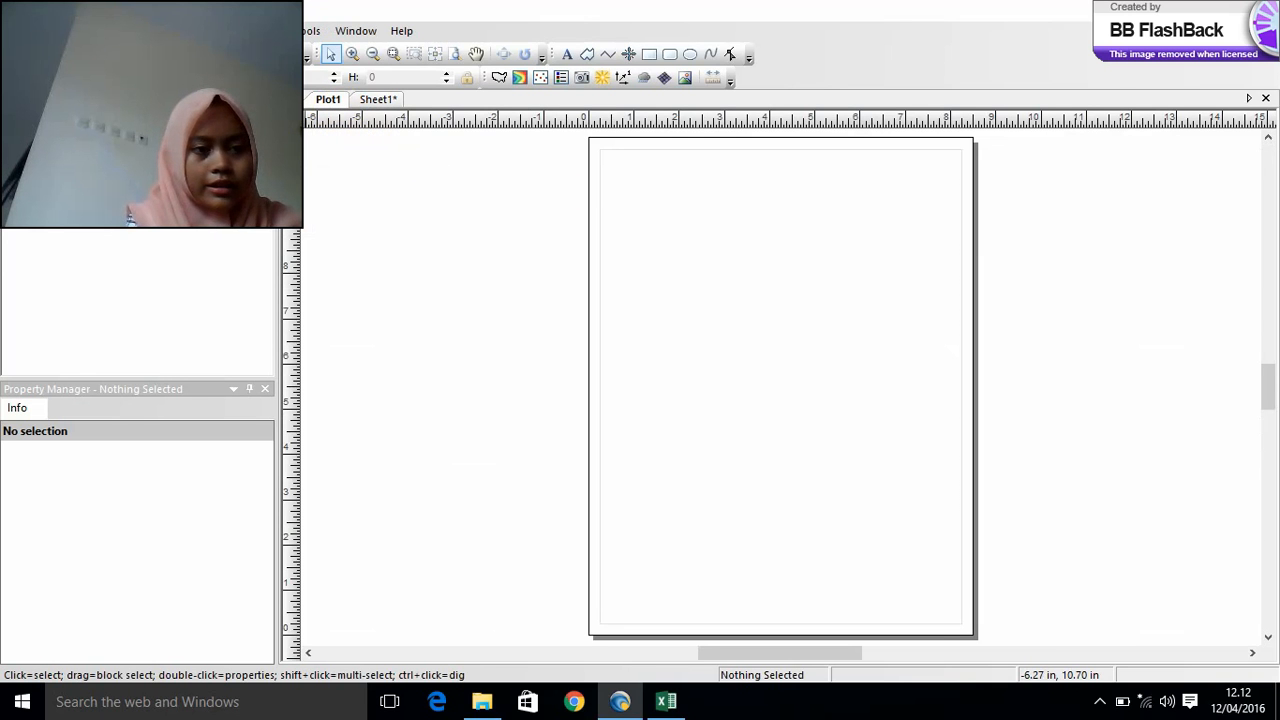
{"action": "left_click", "coordinate": [39, 31]}
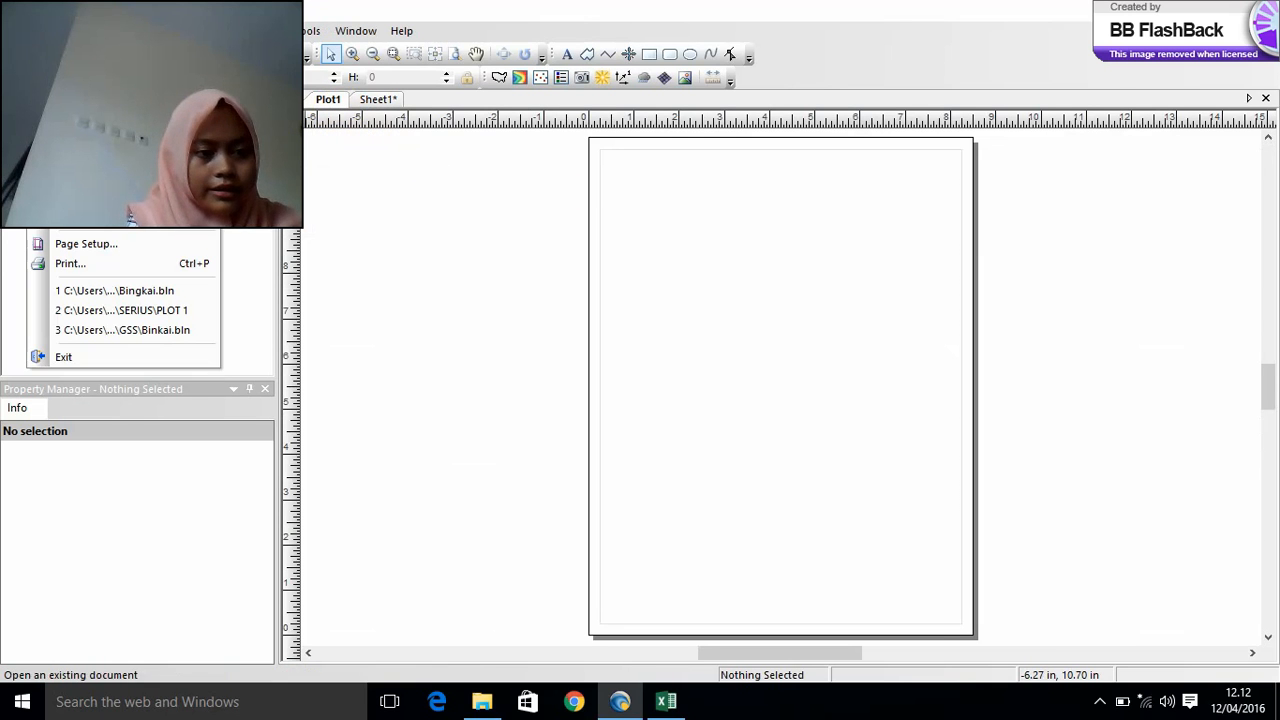
{"action": "left_click", "coordinate": [102, 228]}
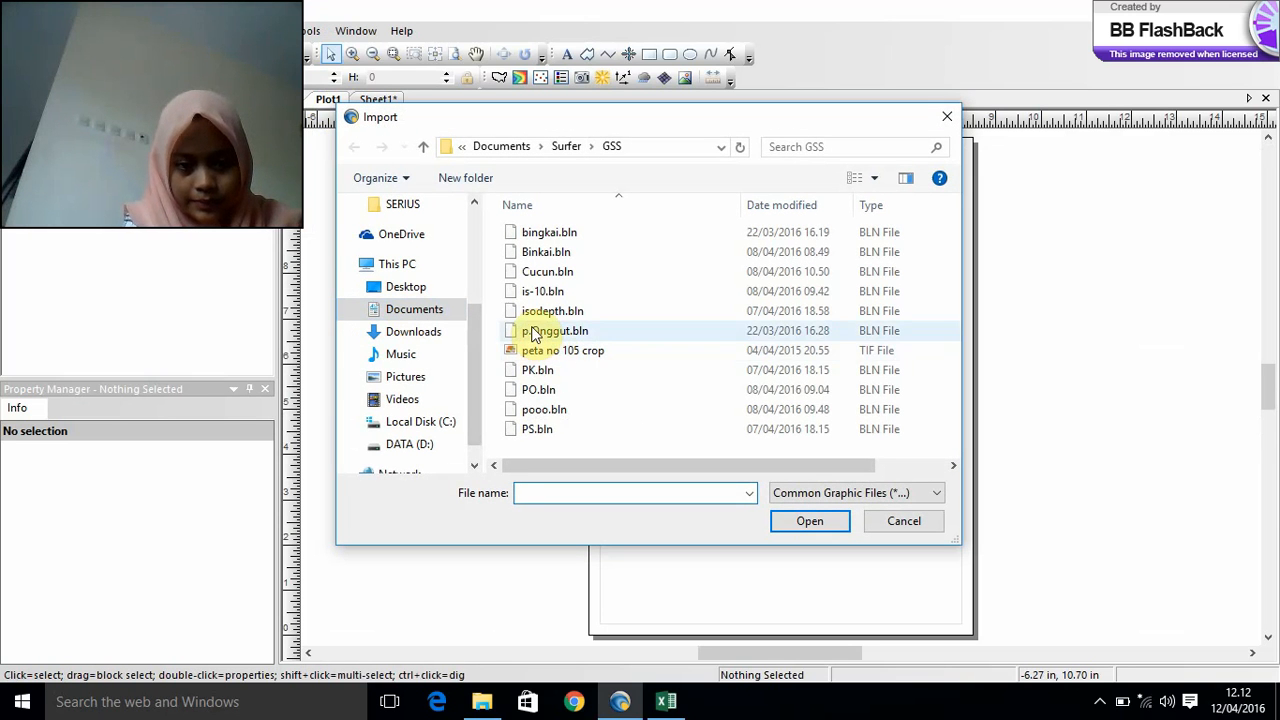
{"action": "left_click", "coordinate": [535, 357]}
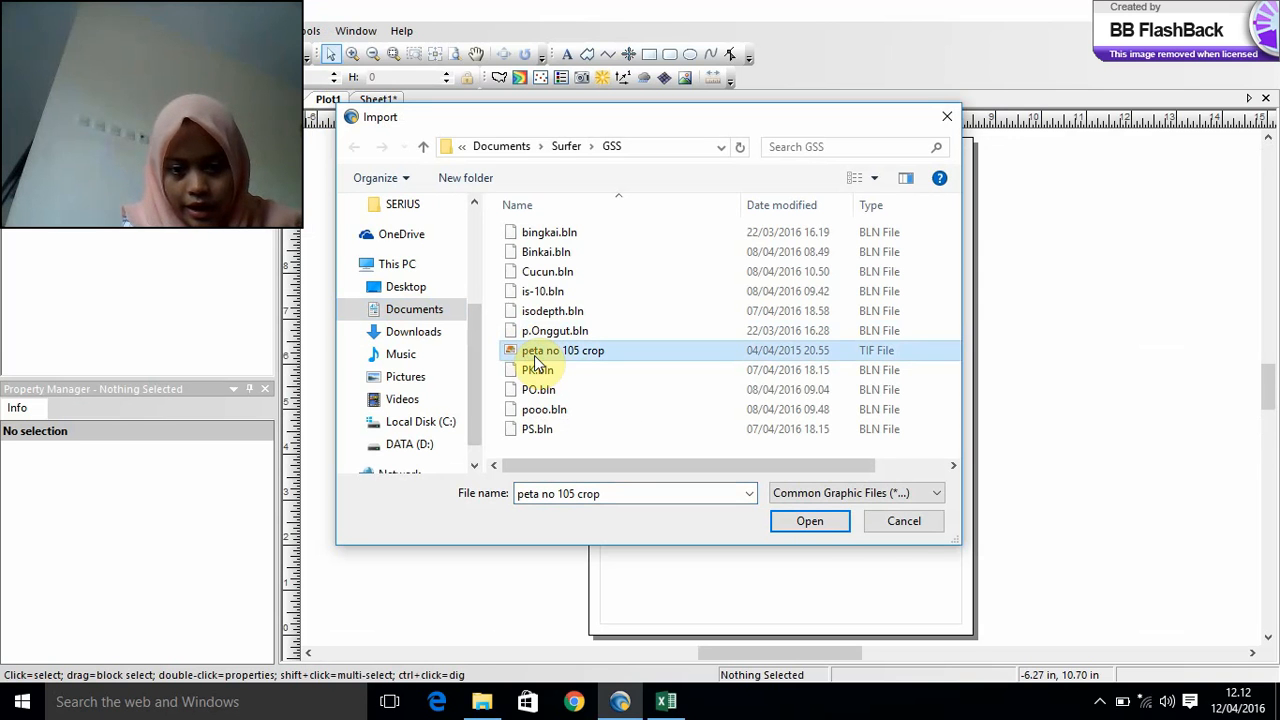
{"action": "left_click", "coordinate": [803, 526]}
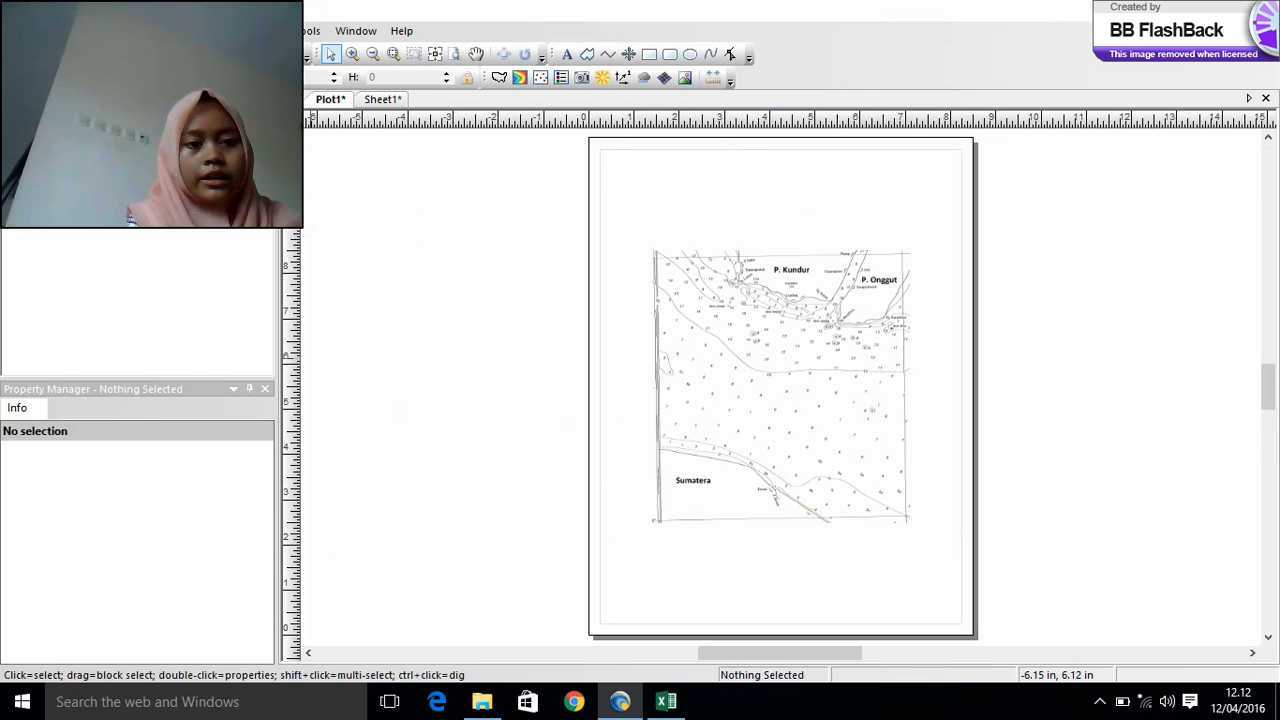
- Create a base map from bingkai.bln in the GSS folder over the imported chart image
{"action": "left_click", "coordinate": [268, 31]}
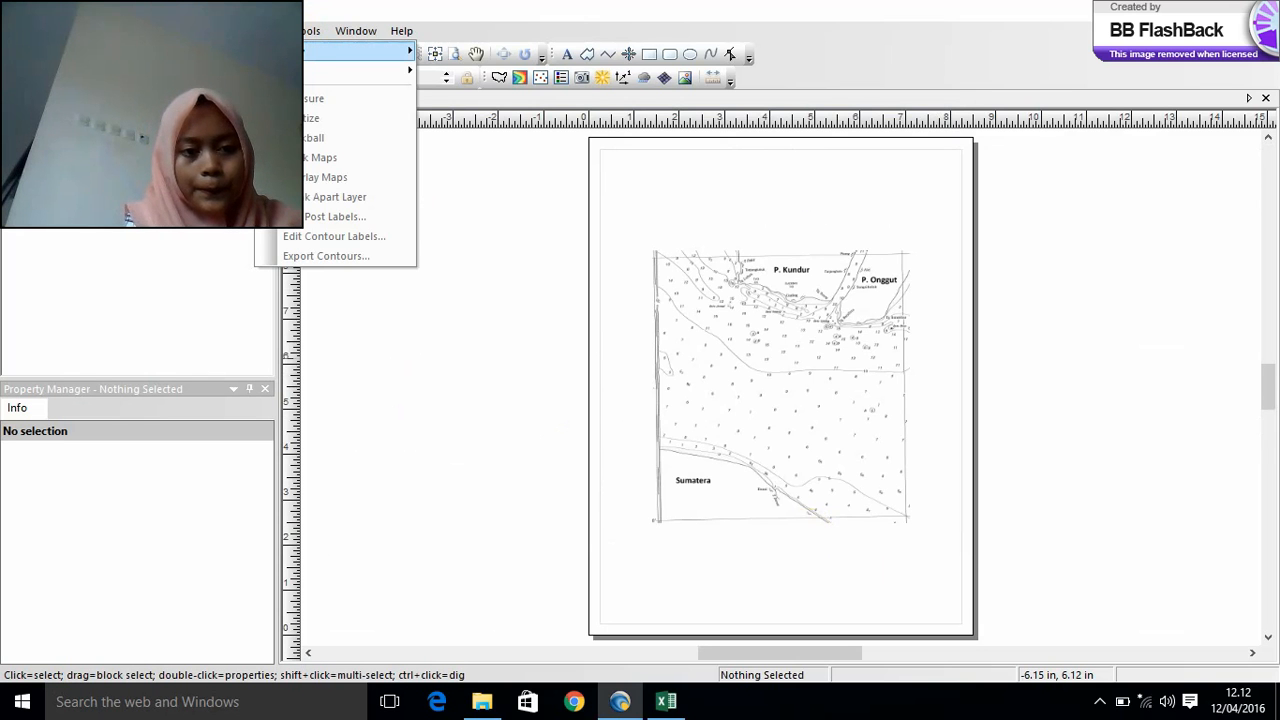
{"action": "mouse_move", "coordinate": [290, 51]}
{"action": "left_click", "coordinate": [472, 51]}
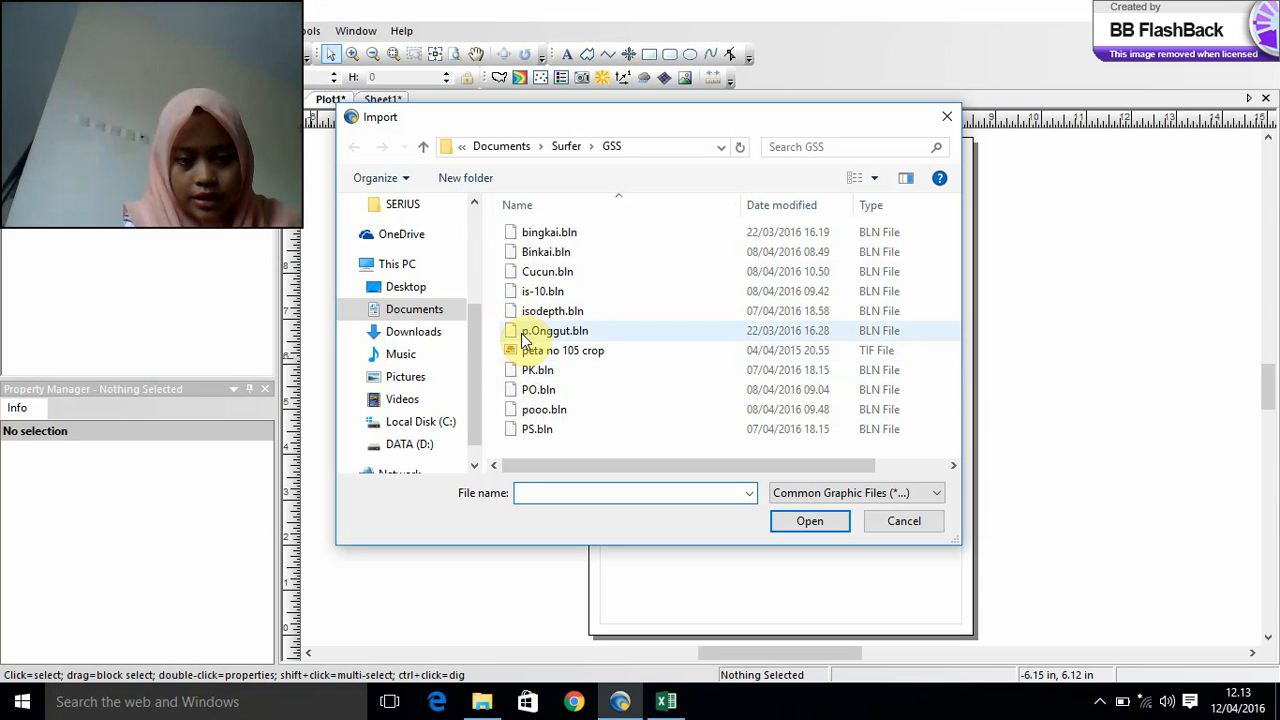
{"action": "left_click", "coordinate": [535, 238]}
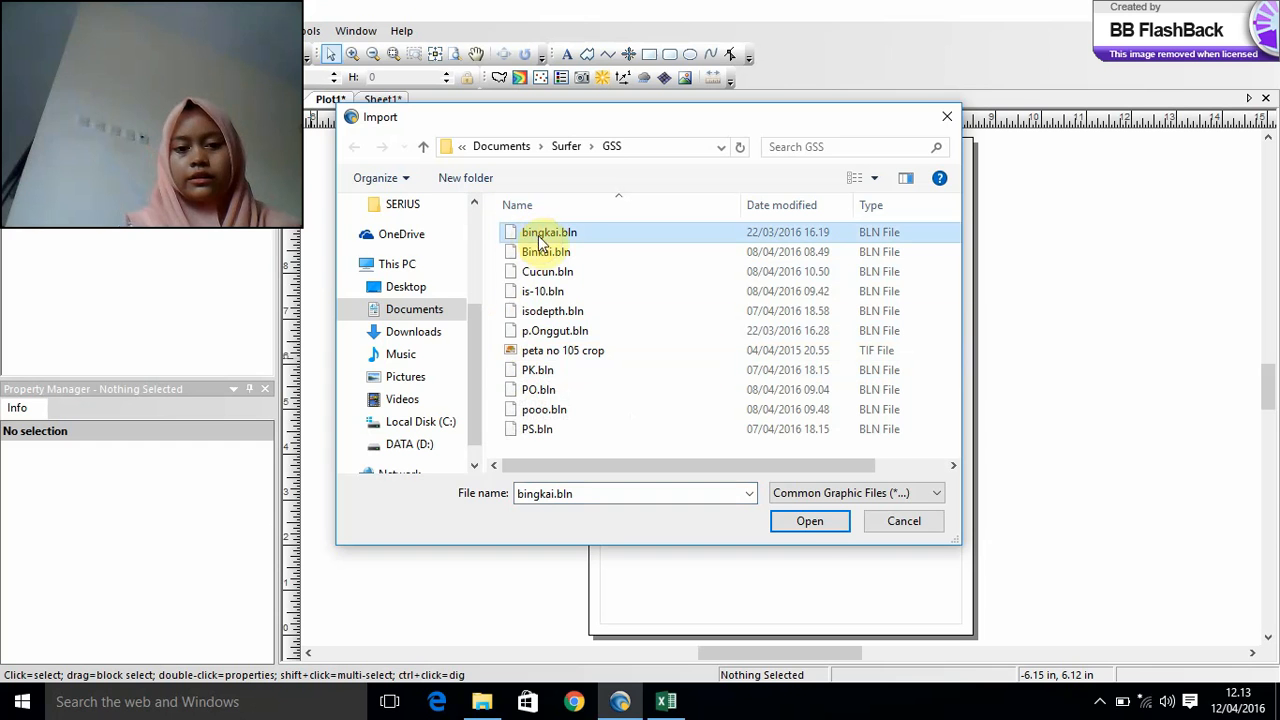
{"action": "left_click", "coordinate": [808, 527]}
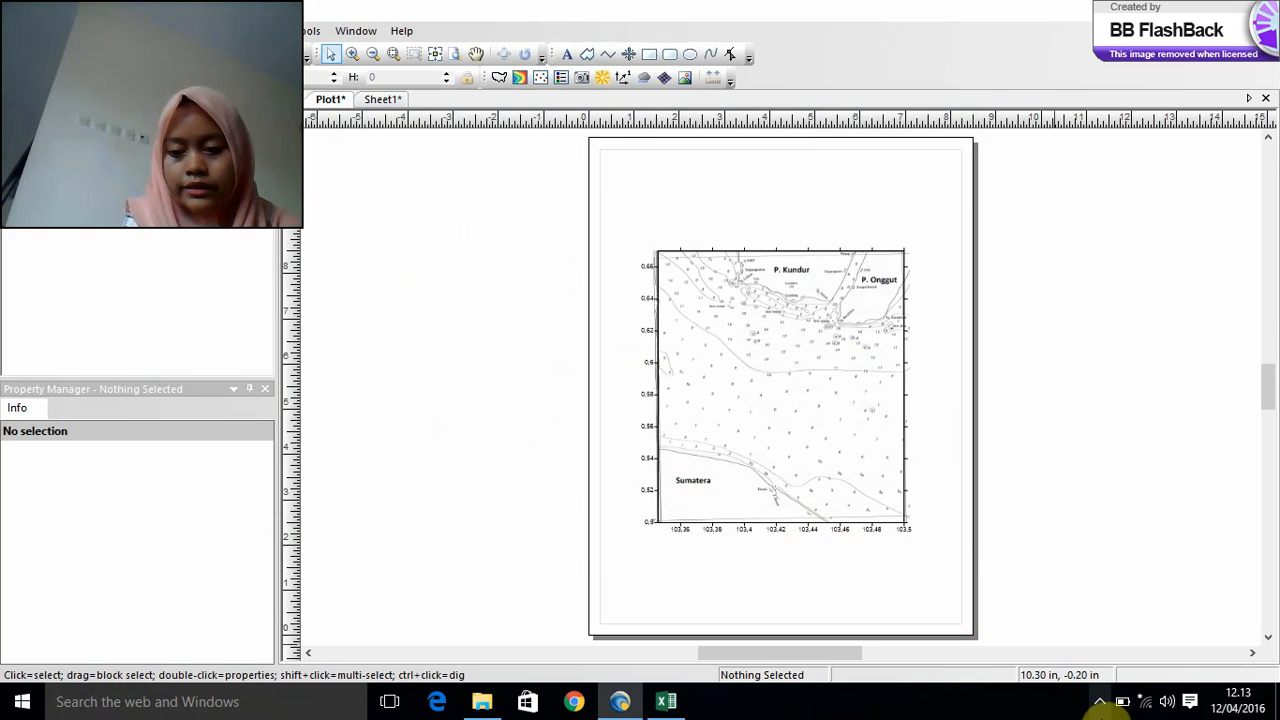
{"action": "left_click", "coordinate": [1100, 702]}
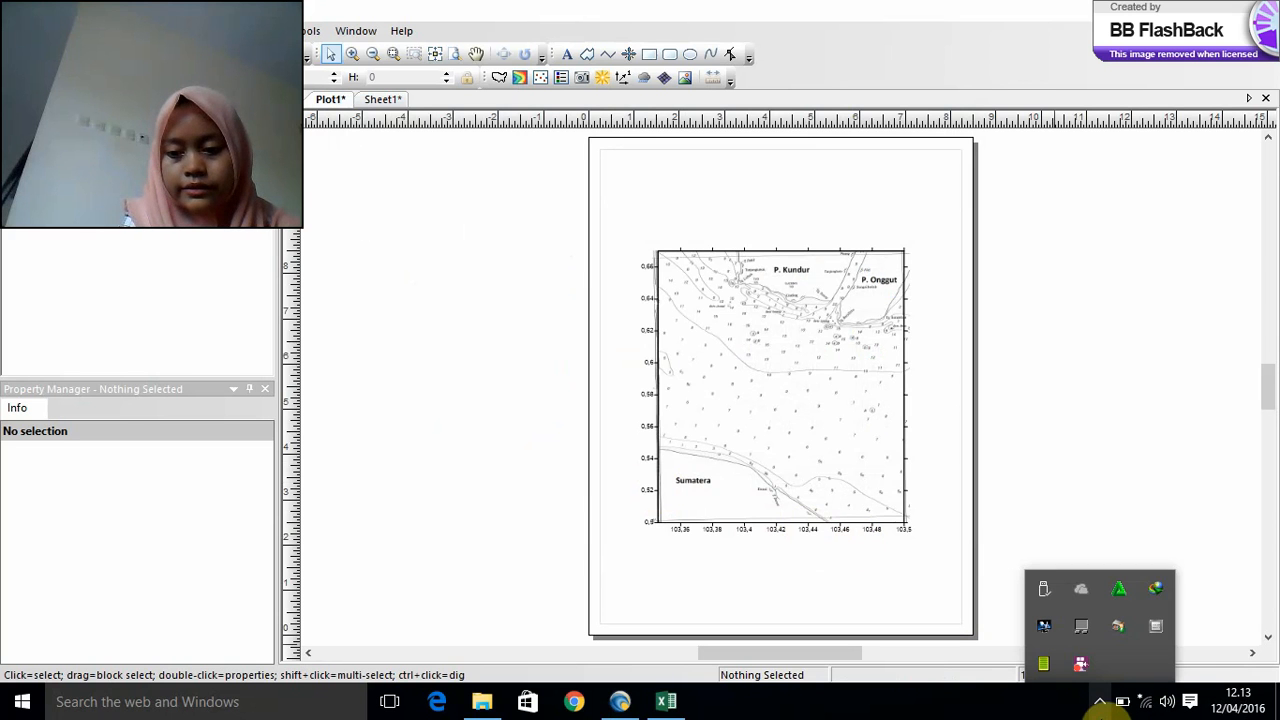
{"action": "right_click", "coordinate": [1081, 668]}
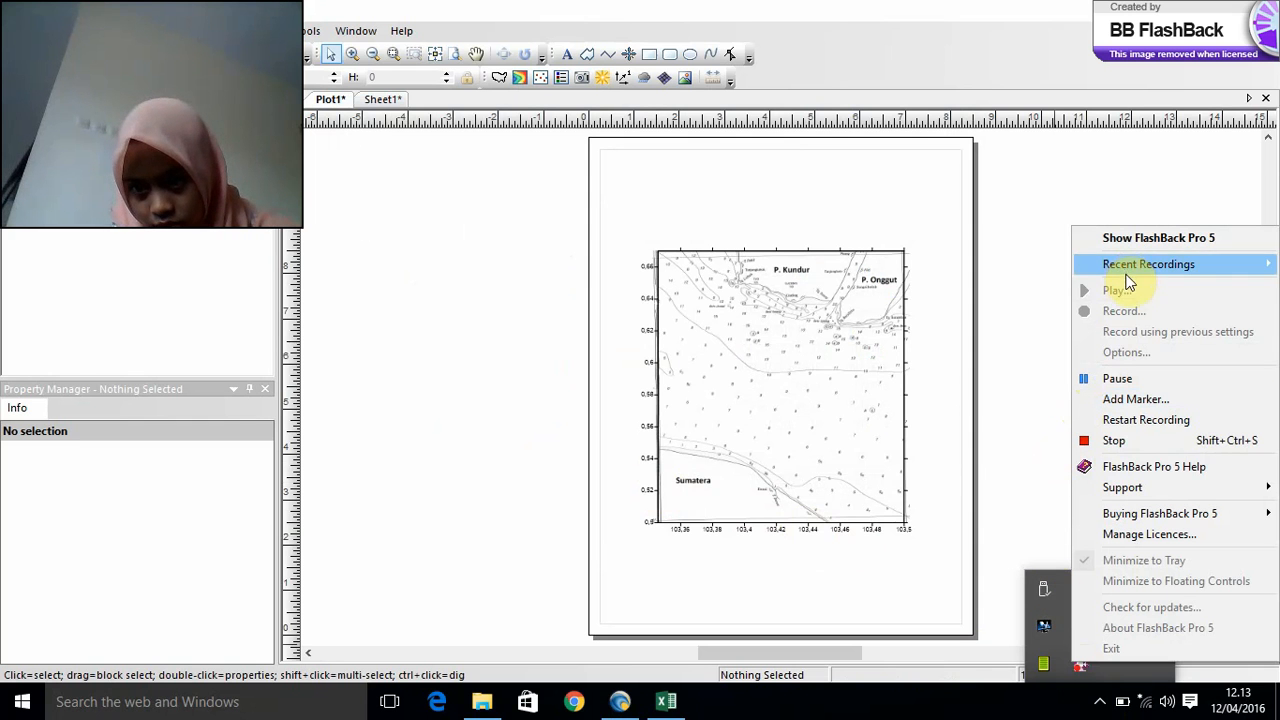
{"action": "left_click", "coordinate": [1120, 386]}
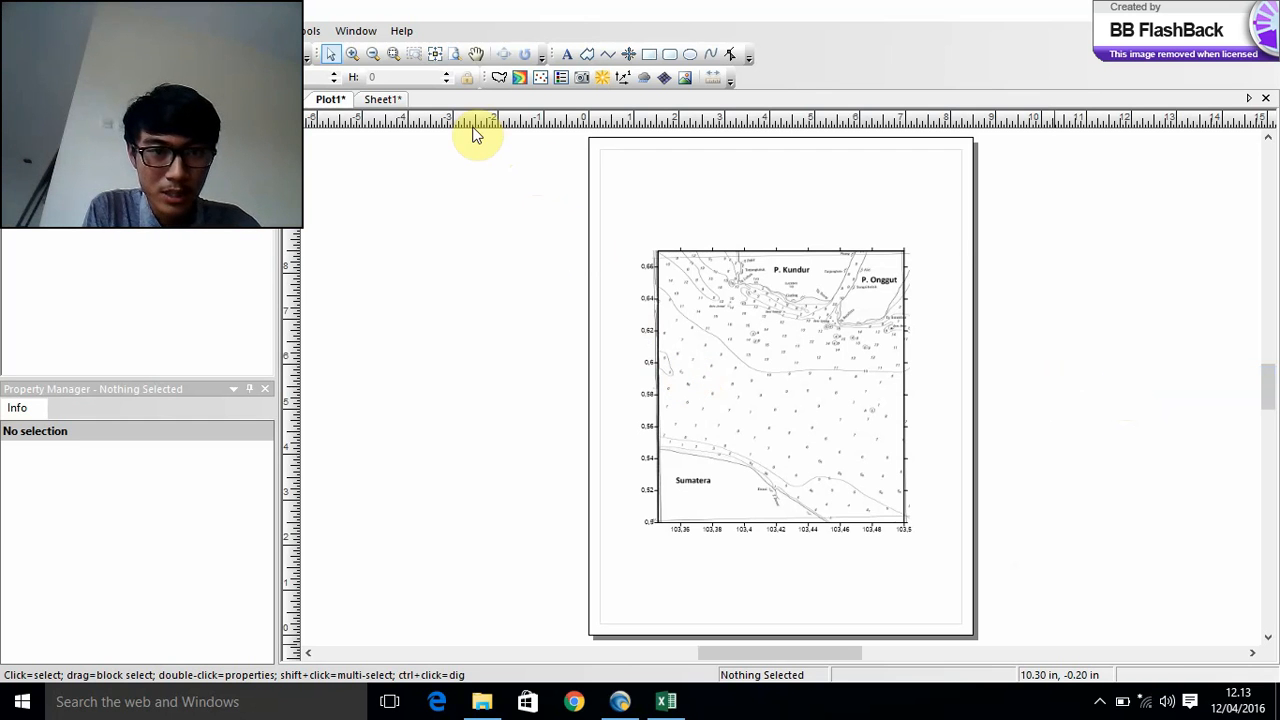
- Select the bingkai base map and start the Digitize command for the P. Kundur and P. Onggut area
{"action": "left_click", "coordinate": [443, 68]}
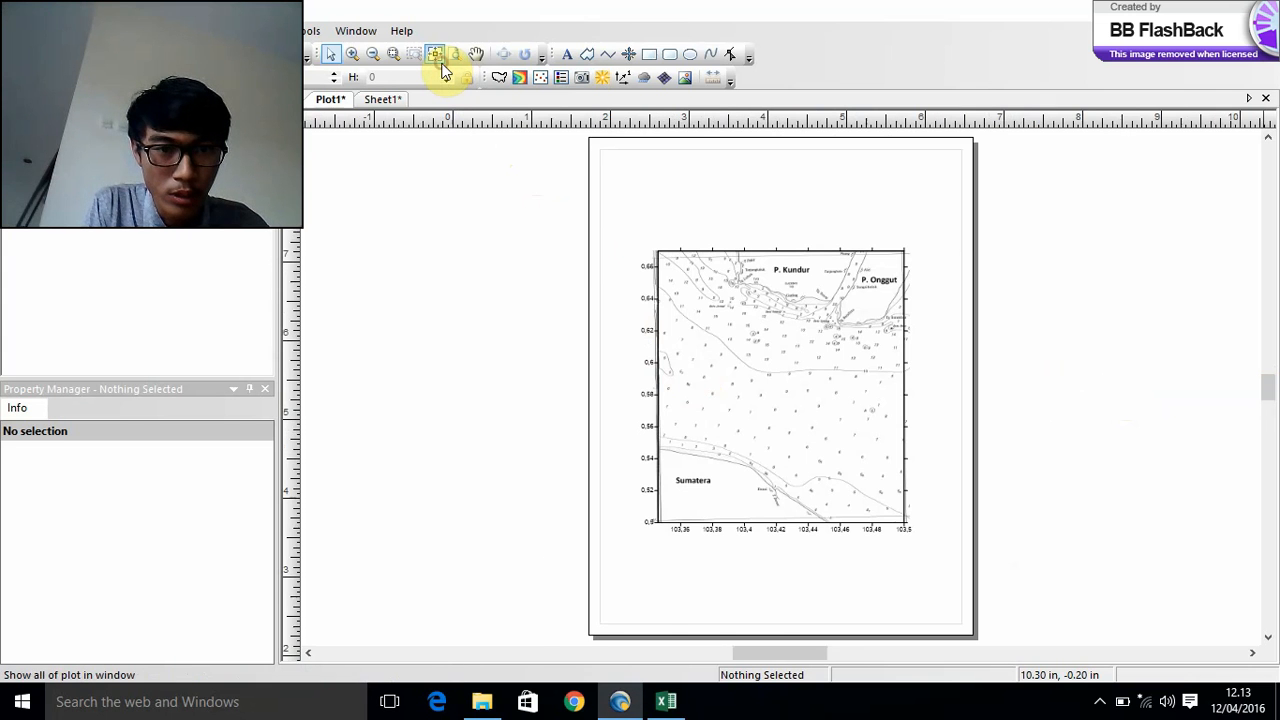
{"action": "left_click", "coordinate": [594, 180]}
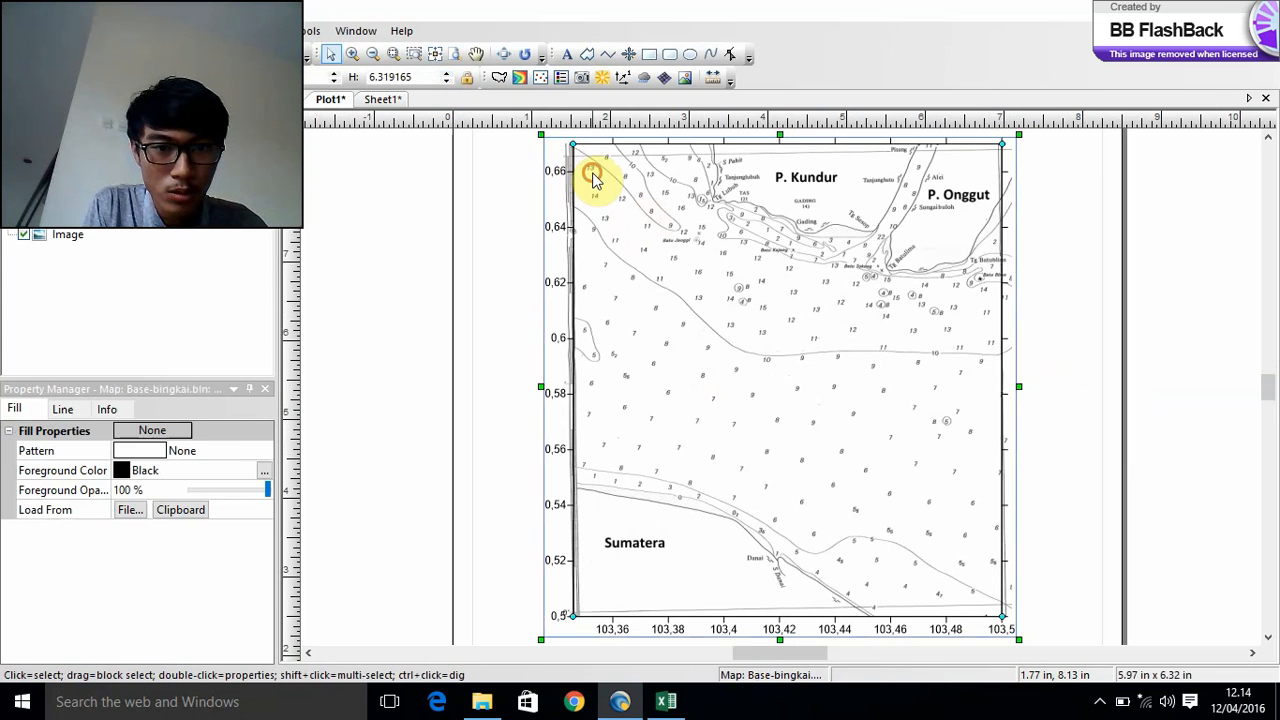
{"action": "left_click", "coordinate": [352, 55]}
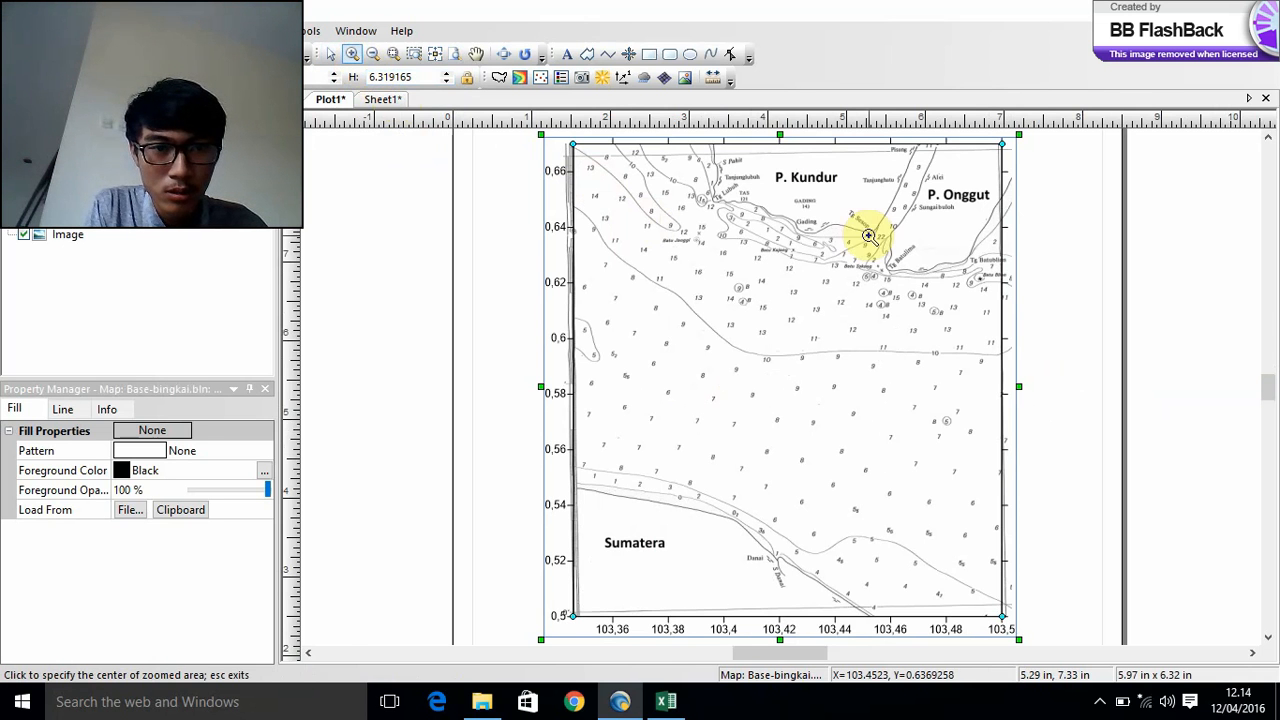
{"action": "left_click", "coordinate": [857, 233]}
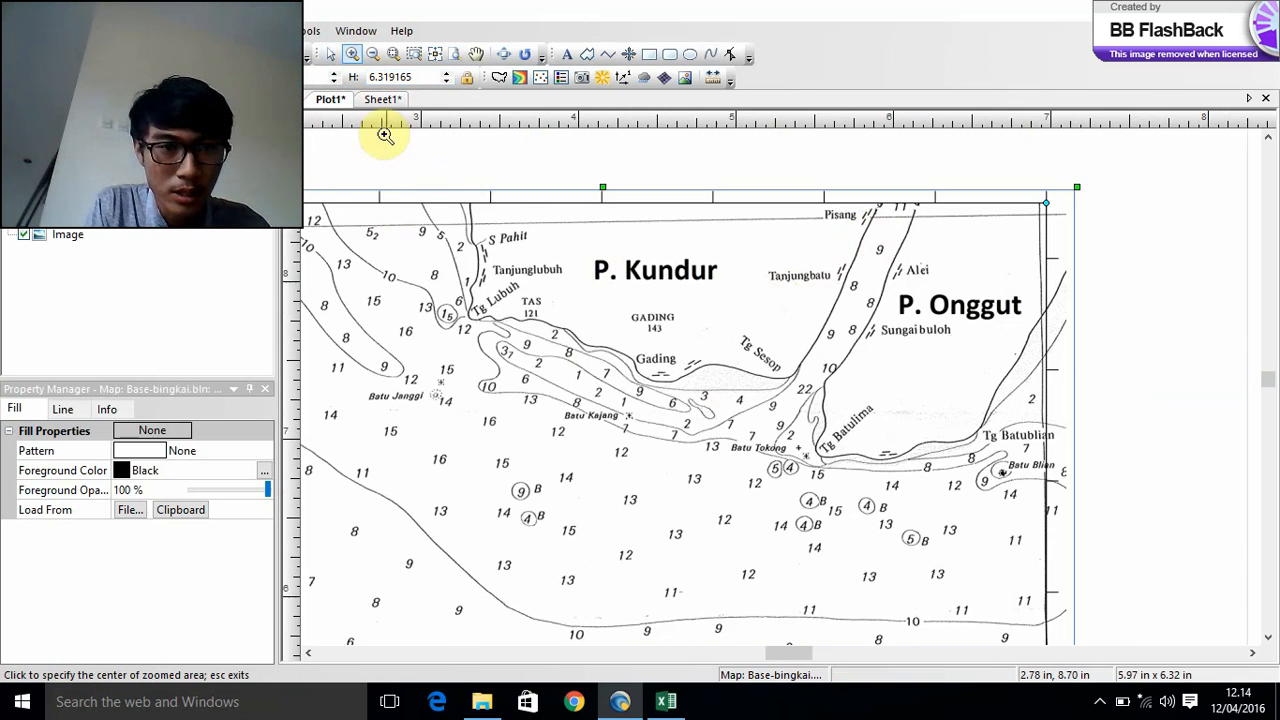
{"action": "left_click", "coordinate": [332, 57]}
{"action": "left_click", "coordinate": [333, 57]}
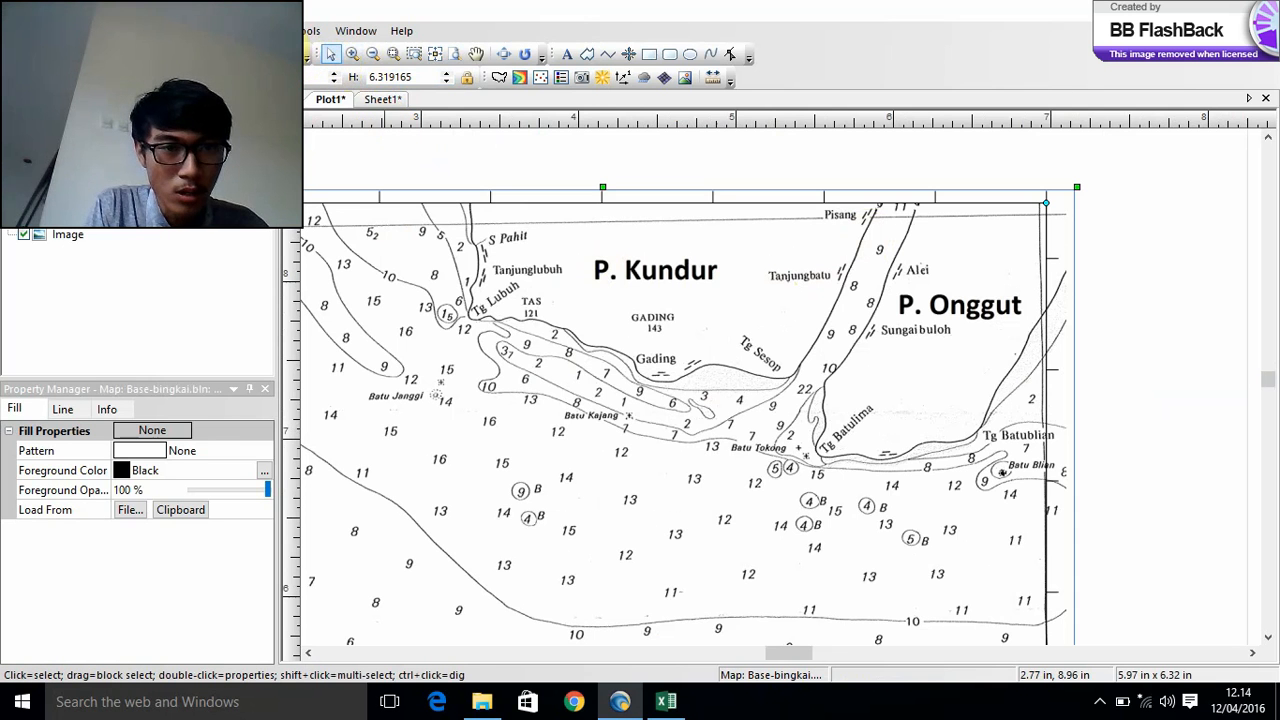
{"action": "left_click", "coordinate": [272, 31]}
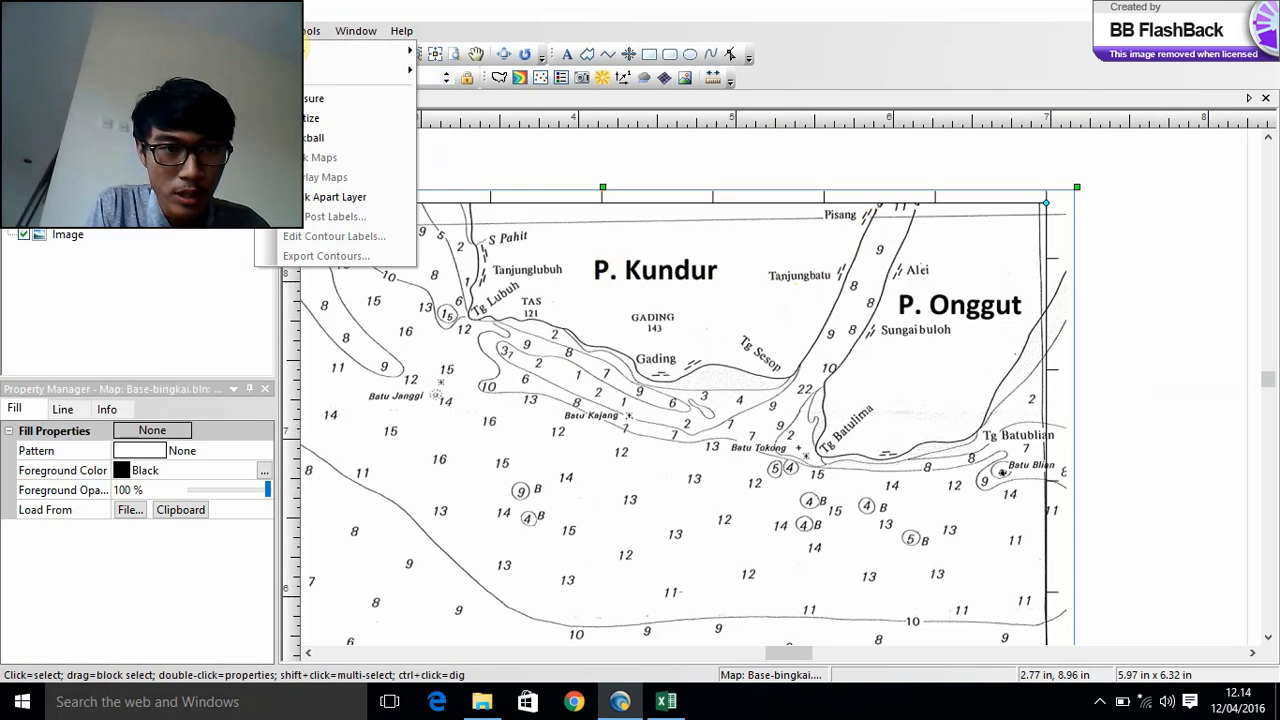
{"action": "left_click", "coordinate": [308, 119]}
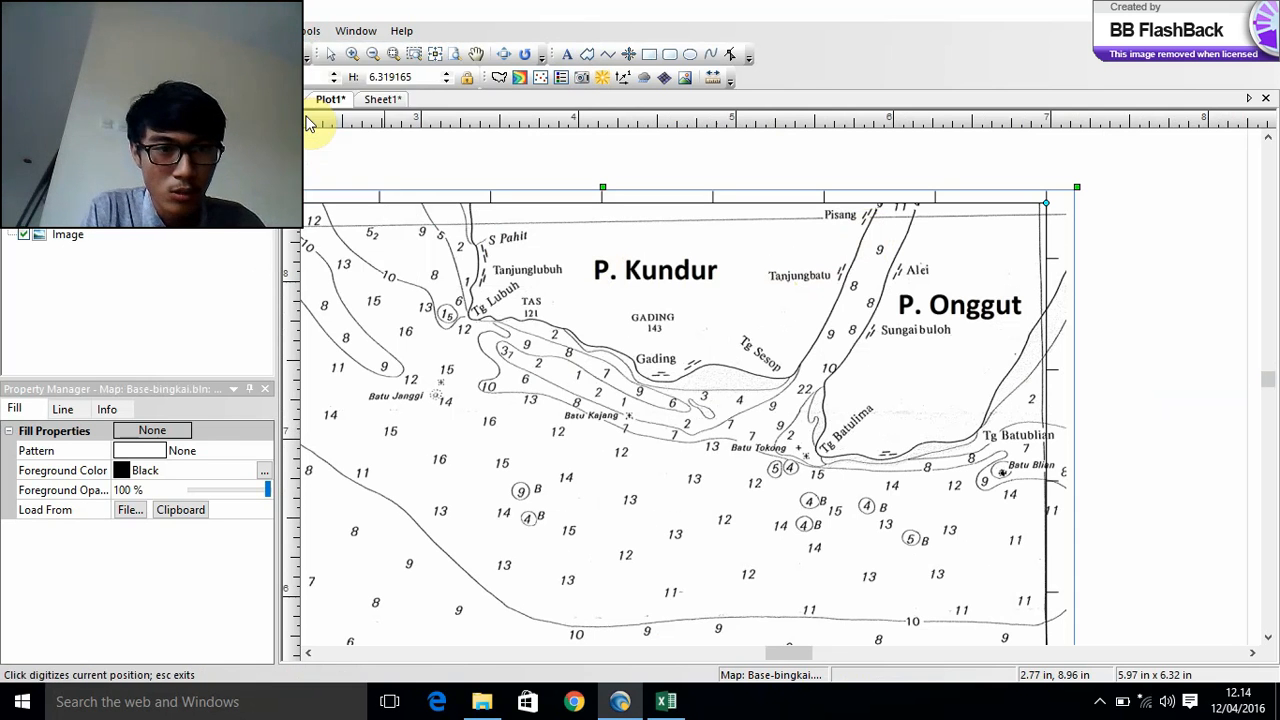
- Digitize the west coast of P. Kundur from the northern map frame past S Pahit down to Tg Lubuh
{"action": "left_click", "coordinate": [469, 208]}
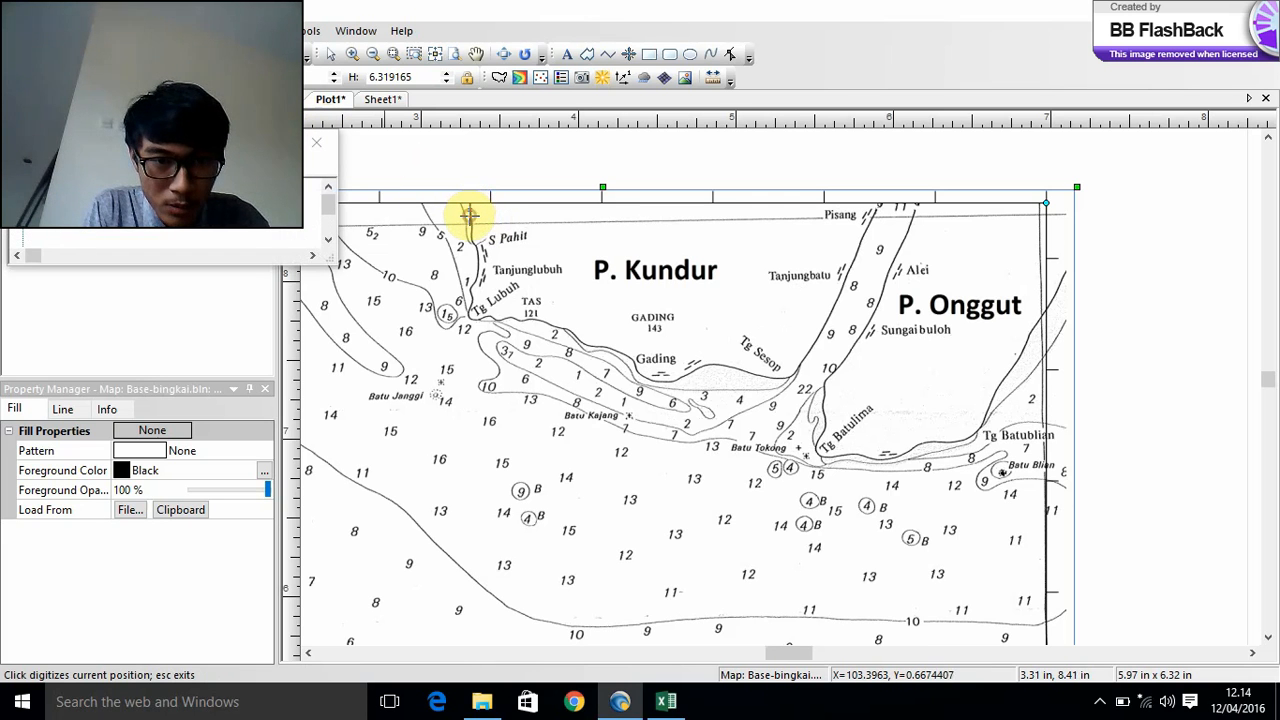
{"action": "left_click", "coordinate": [470, 221]}
{"action": "left_click", "coordinate": [471, 227]}
{"action": "left_click", "coordinate": [471, 229]}
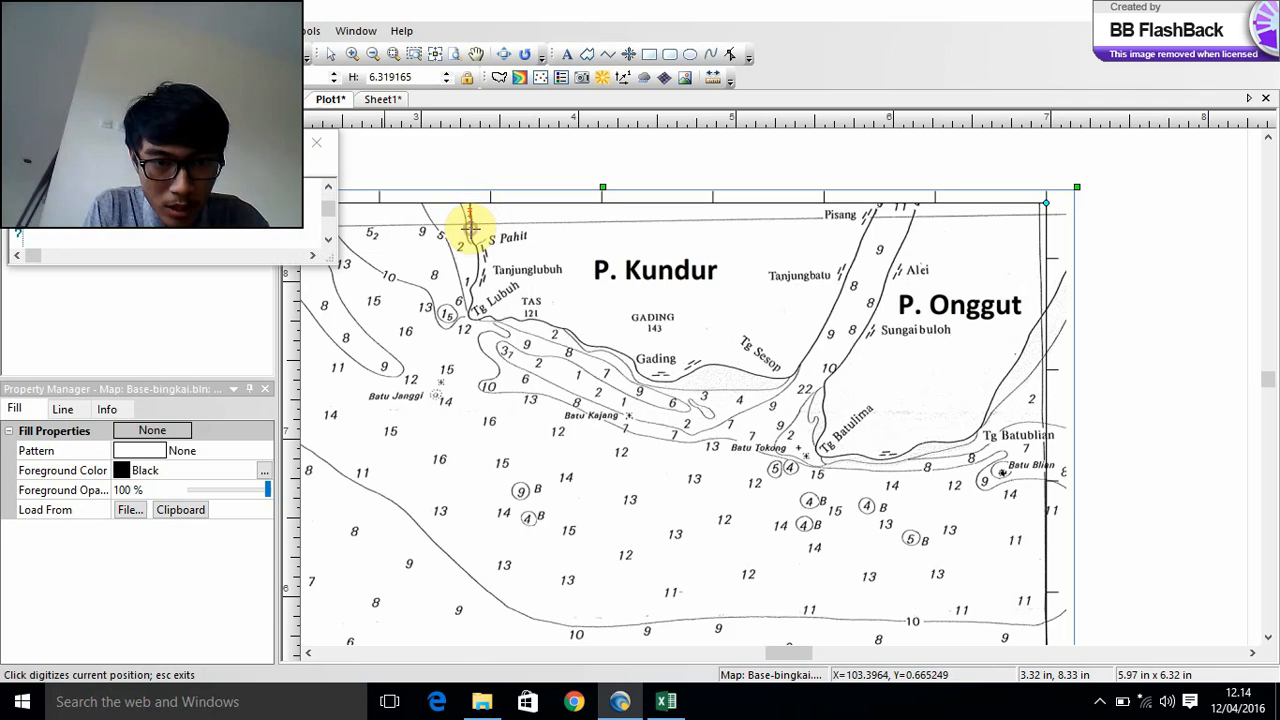
{"action": "left_click", "coordinate": [471, 234]}
{"action": "left_click", "coordinate": [470, 237]}
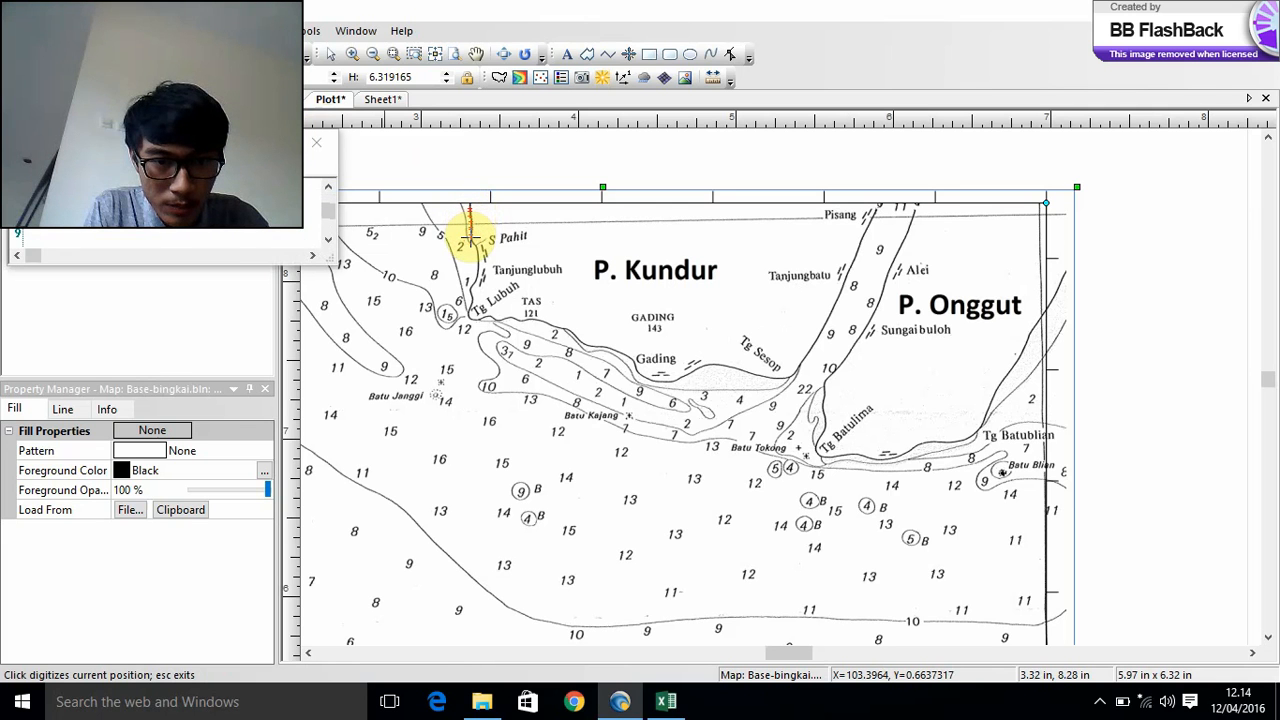
{"action": "left_click", "coordinate": [470, 240]}
{"action": "left_click", "coordinate": [472, 243]}
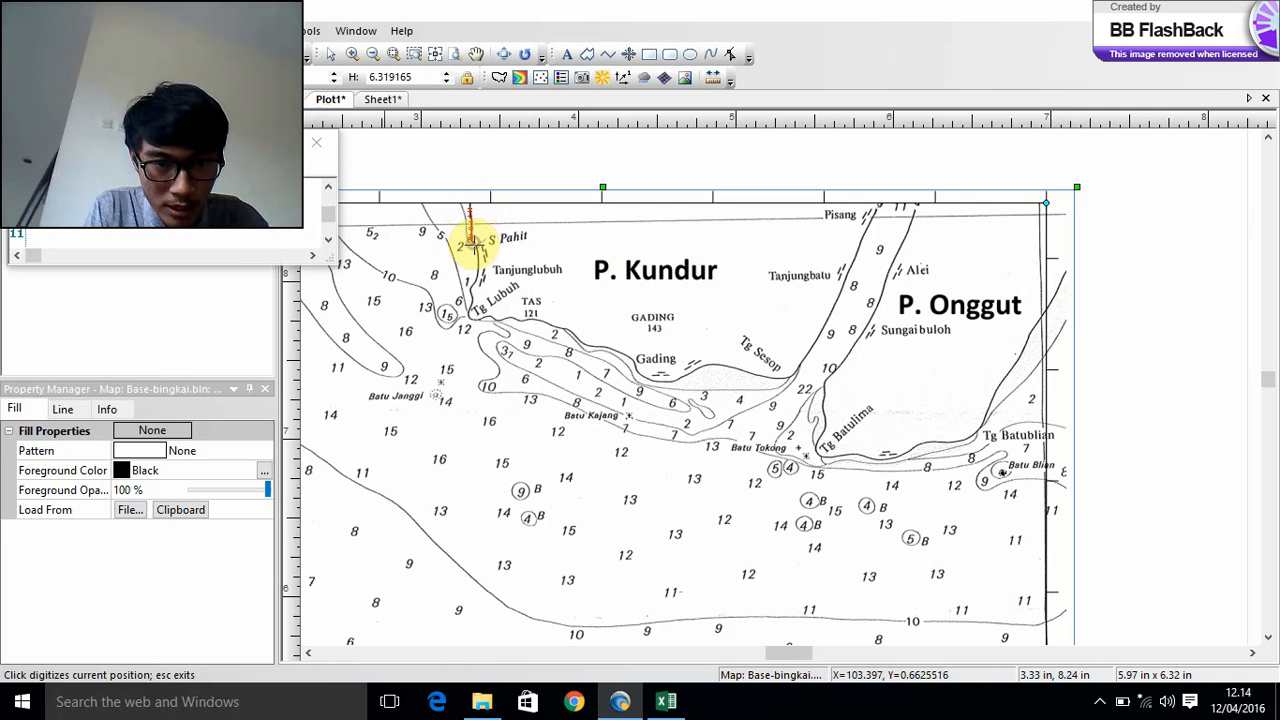
{"action": "left_click", "coordinate": [474, 245]}
{"action": "left_click", "coordinate": [477, 251]}
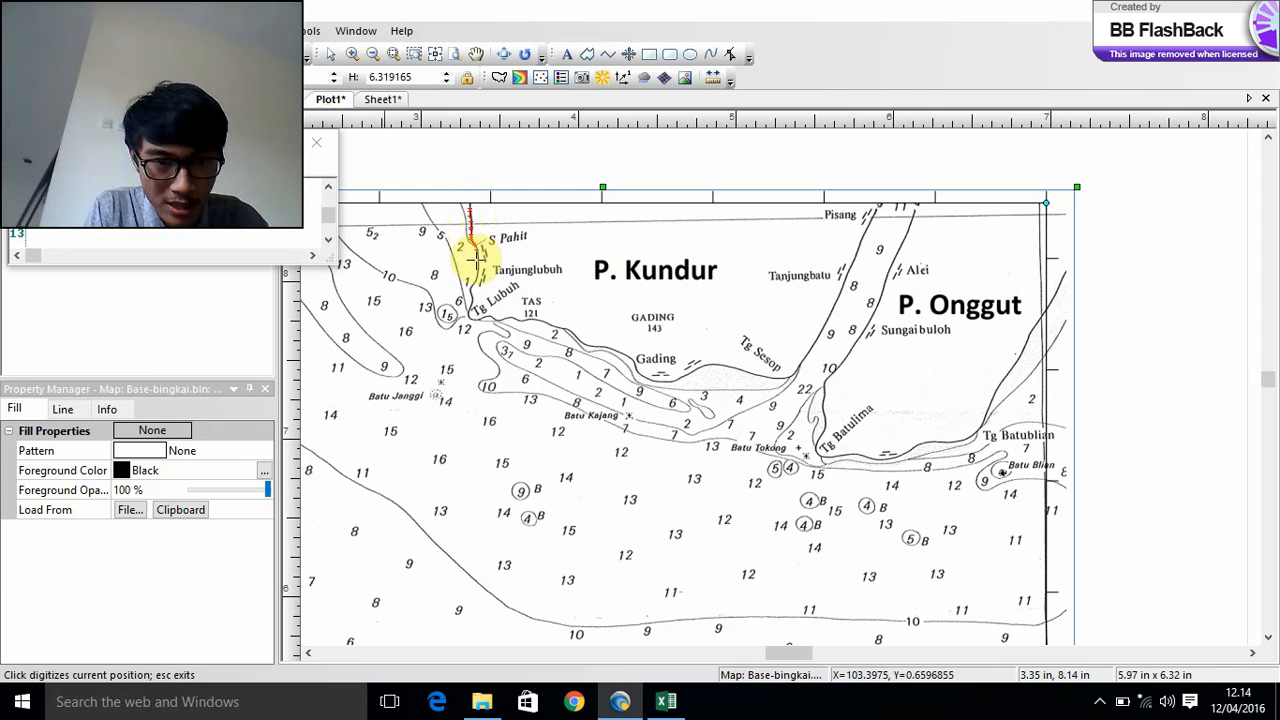
{"action": "left_click", "coordinate": [477, 268]}
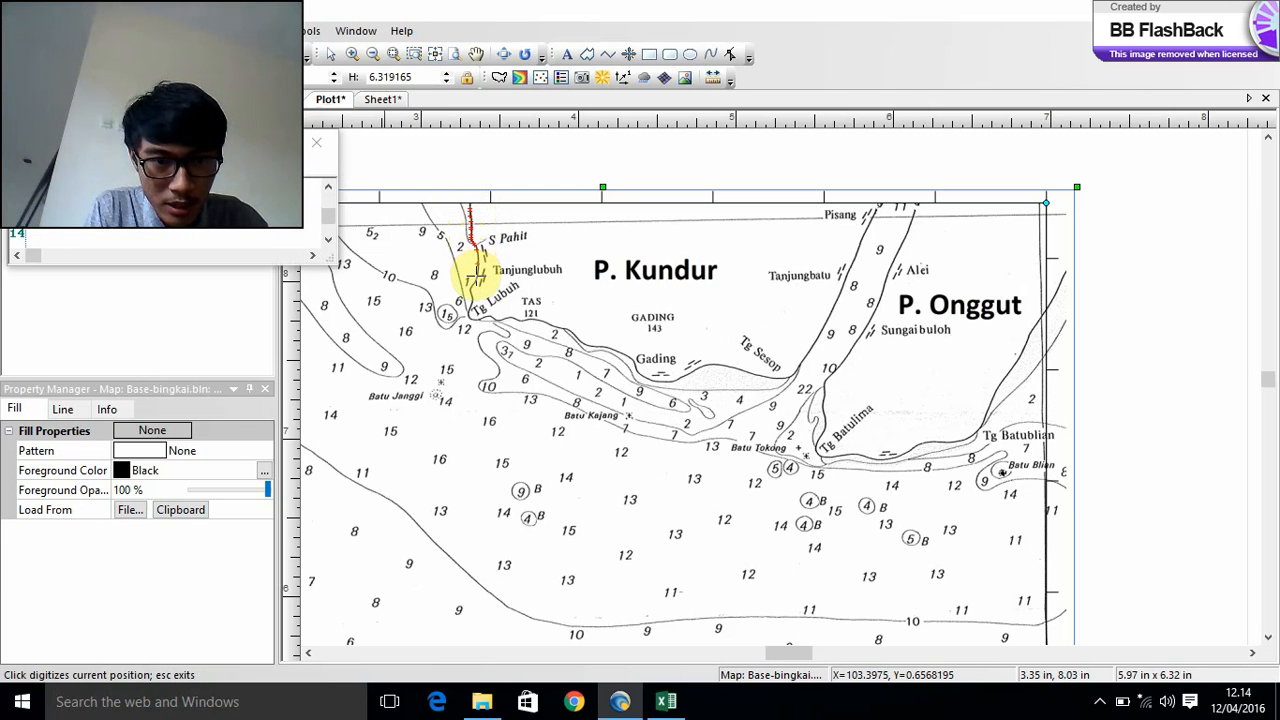
{"action": "left_click", "coordinate": [477, 273]}
{"action": "left_click", "coordinate": [469, 305]}
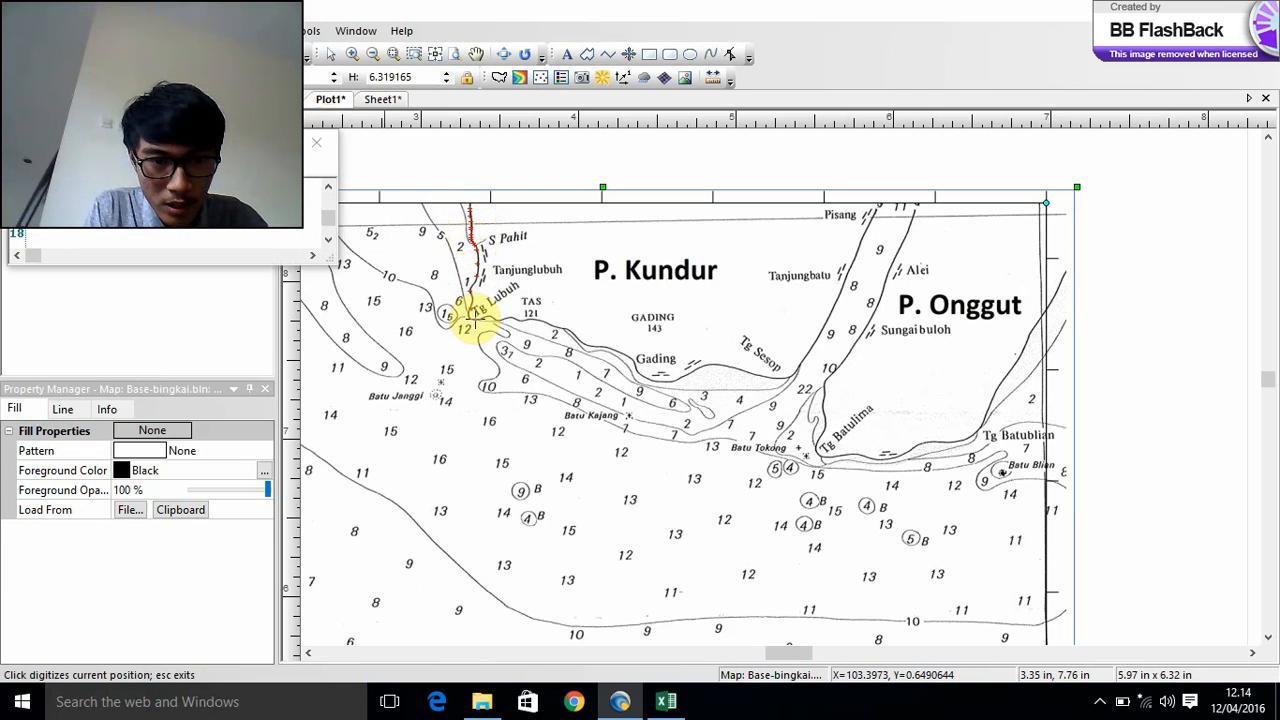
- Continue digitizing P. Kundur along its south coast from Tg Lubuh past Gading to the corner at Tg Sesop
{"action": "left_click", "coordinate": [495, 319]}
{"action": "left_click", "coordinate": [518, 319]}
{"action": "left_click", "coordinate": [537, 322]}
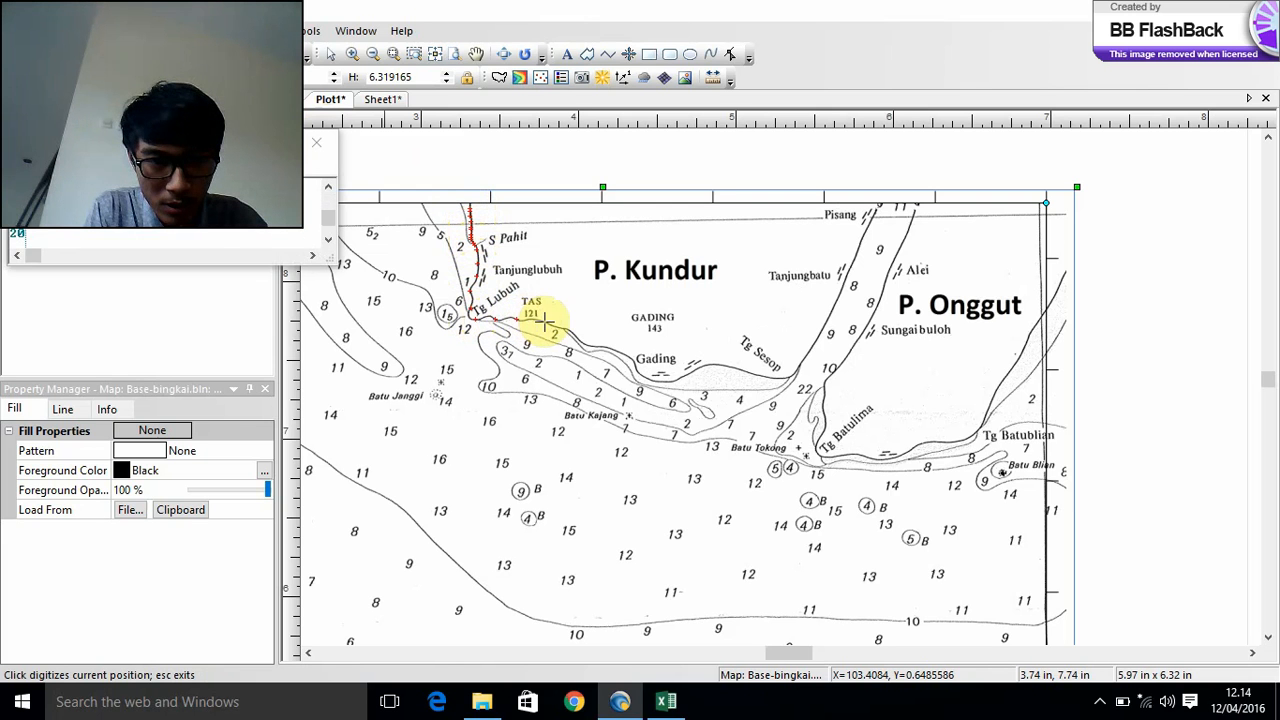
{"action": "left_click", "coordinate": [560, 328]}
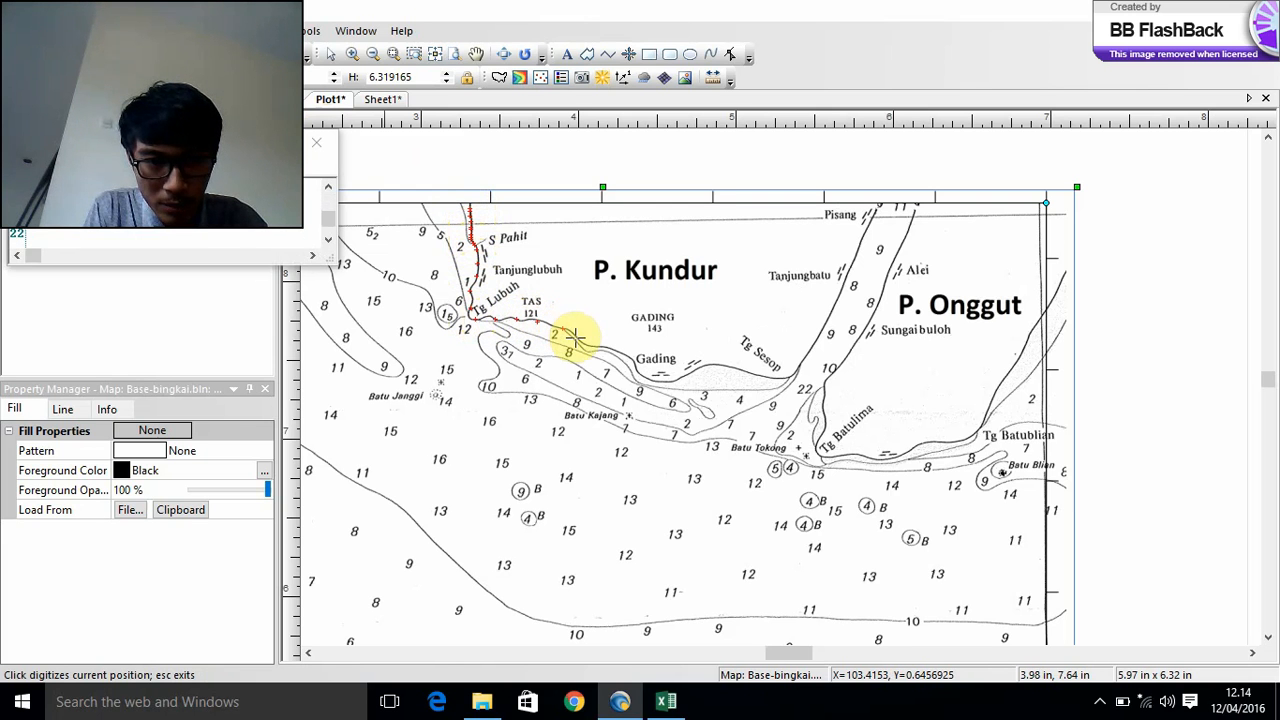
{"action": "left_click", "coordinate": [610, 348]}
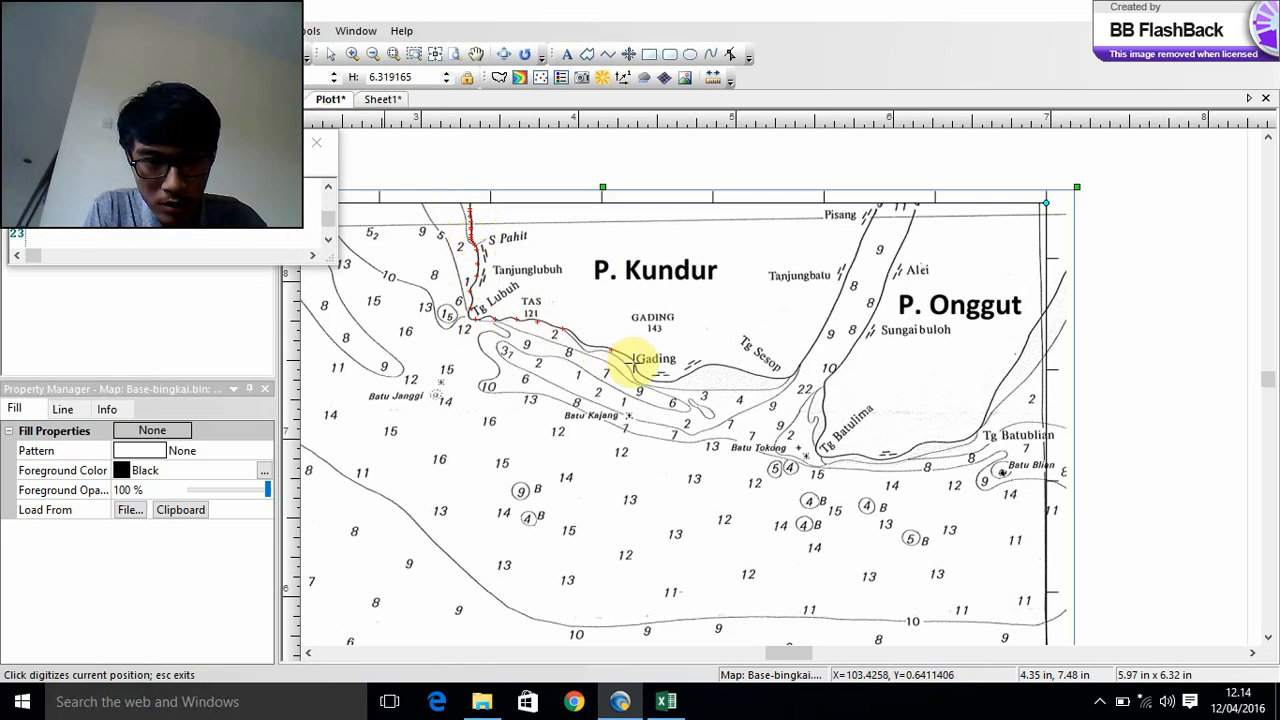
{"action": "left_click", "coordinate": [635, 356]}
{"action": "left_click", "coordinate": [694, 371]}
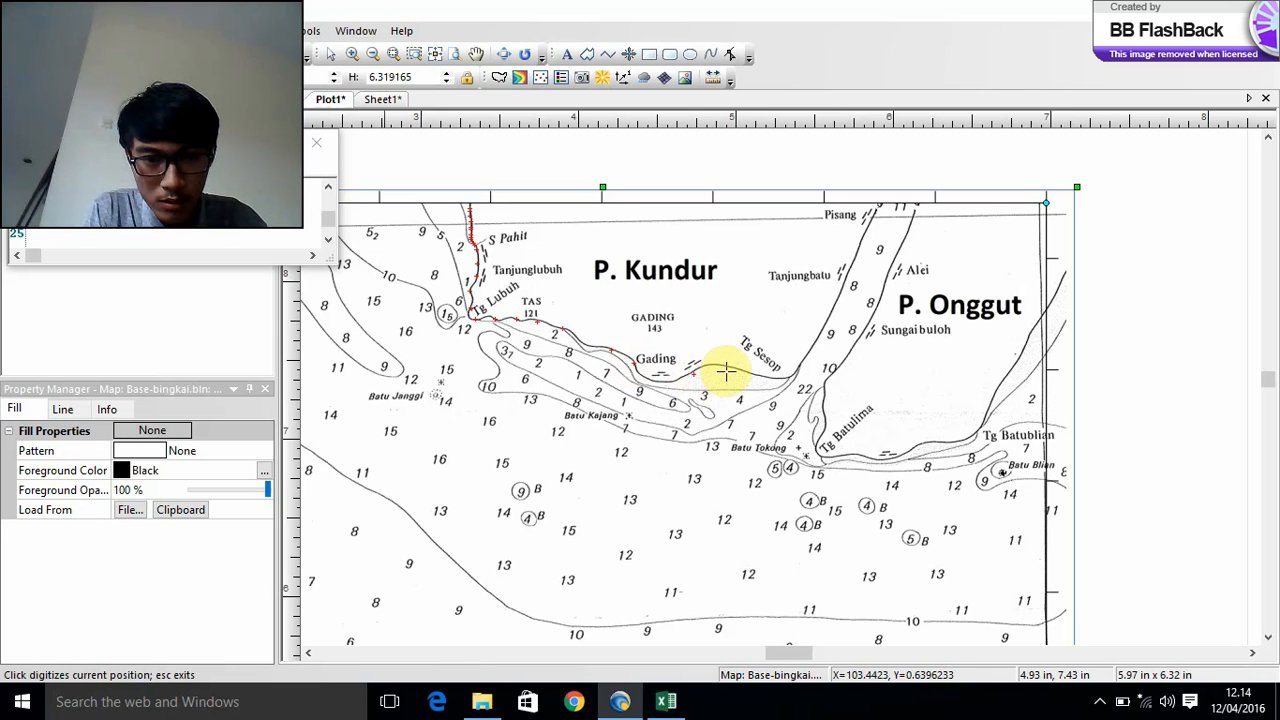
{"action": "left_click", "coordinate": [737, 370]}
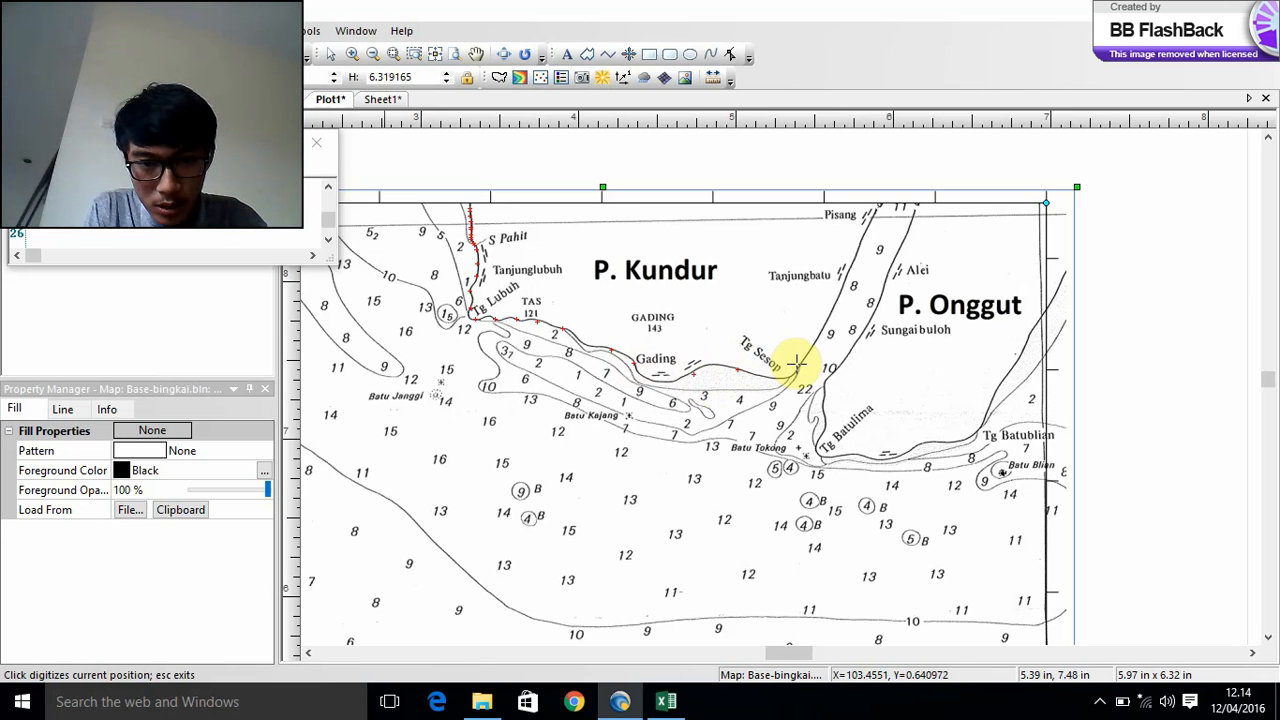
{"action": "left_click", "coordinate": [799, 366]}
- Digitize the east coast of P. Kundur from Tg Sesop northwards past Tanjungbatu to Pisang
{"action": "left_click", "coordinate": [824, 330]}
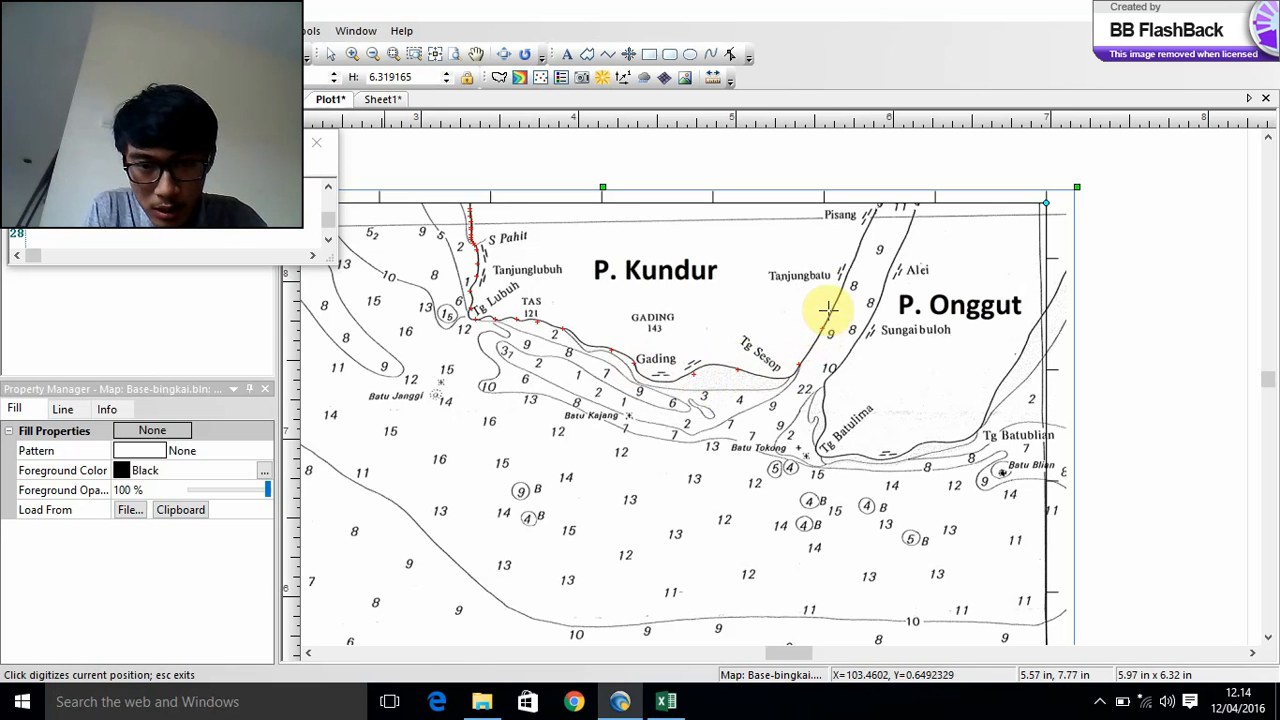
{"action": "left_click", "coordinate": [837, 290]}
{"action": "left_click", "coordinate": [857, 261]}
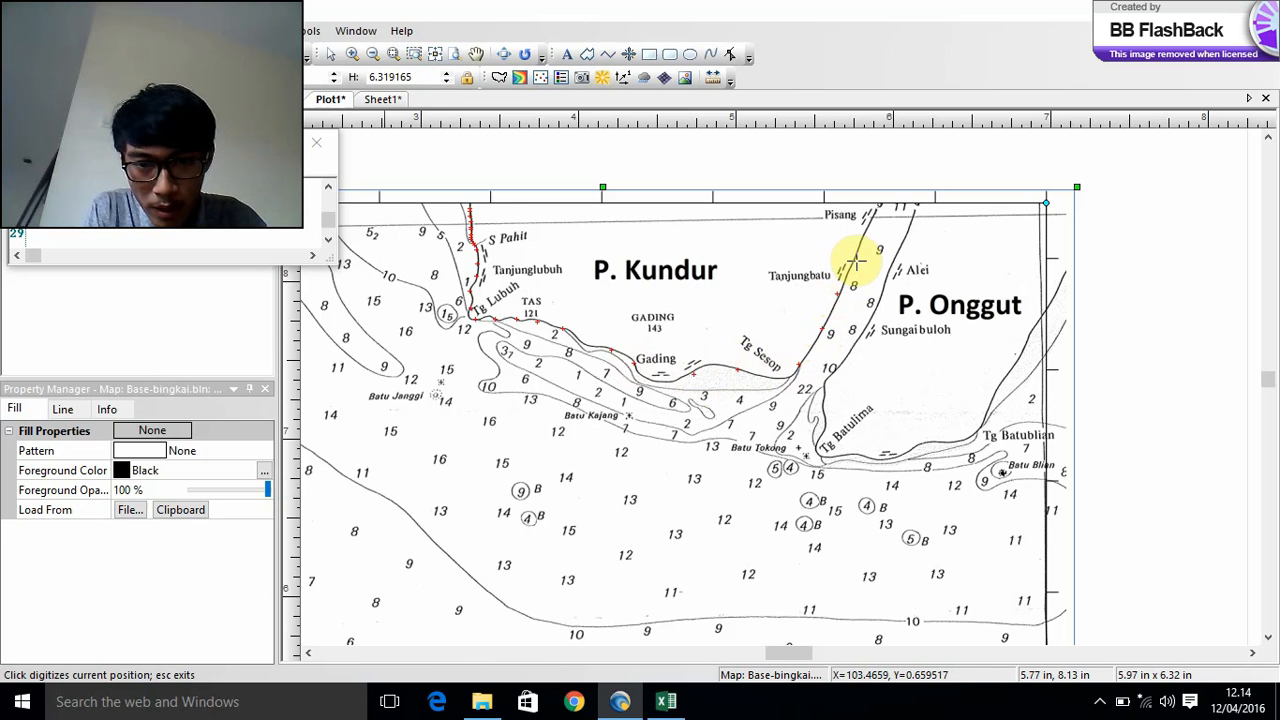
{"action": "left_click", "coordinate": [868, 218]}
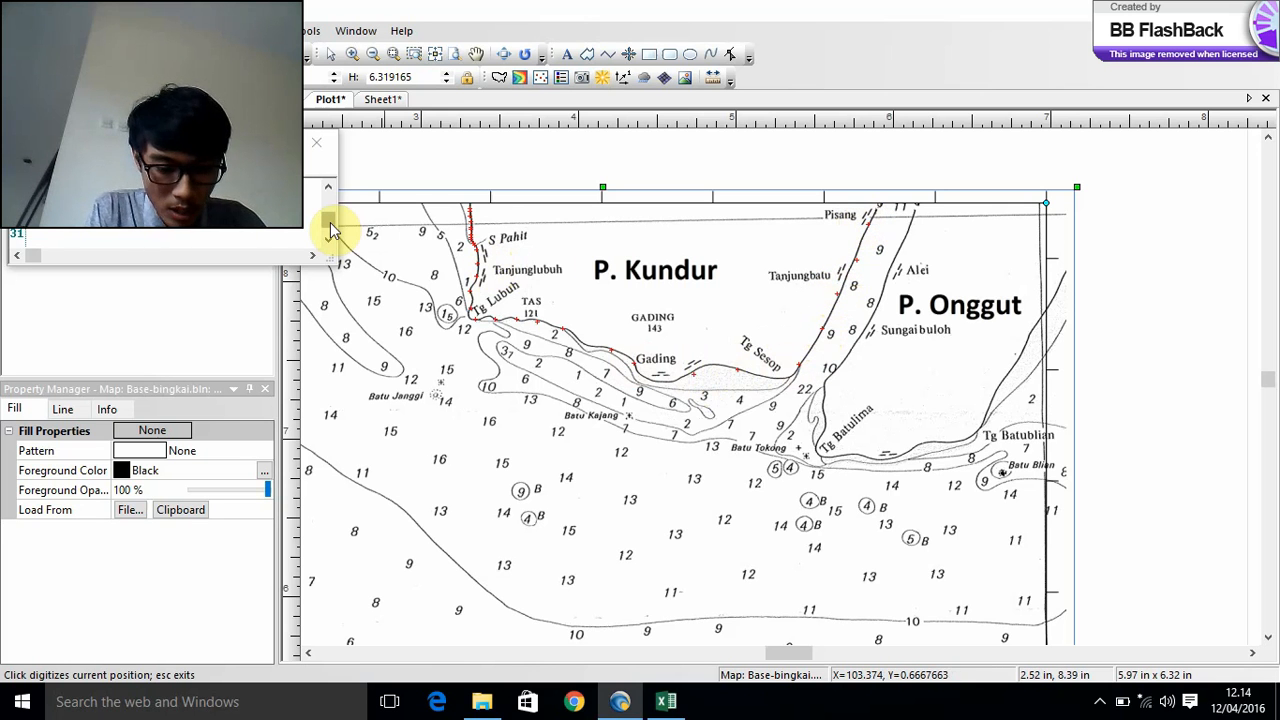
- Look through the list of digitized P. Kundur coordinates from the first points to the last
{"action": "left_click_drag", "start_coordinate": [329, 221], "coordinate": [331, 200]}
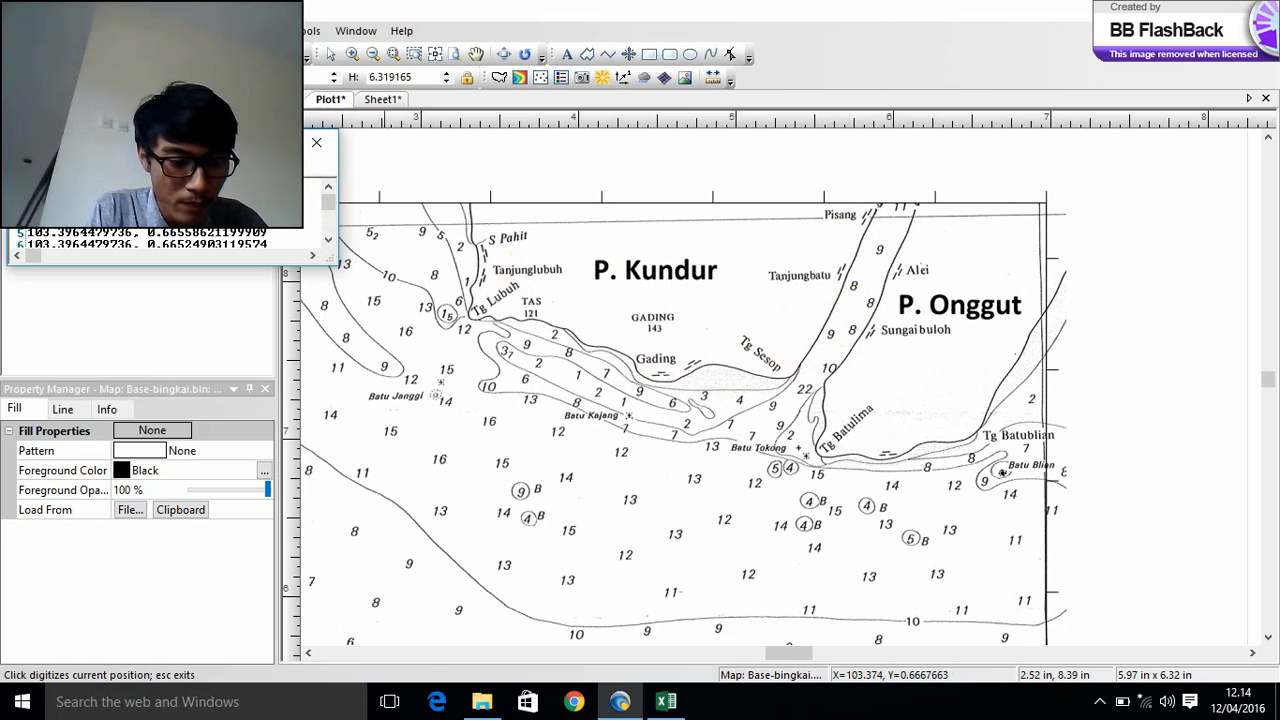
{"action": "left_click", "coordinate": [330, 226]}
{"action": "left_click", "coordinate": [330, 232]}
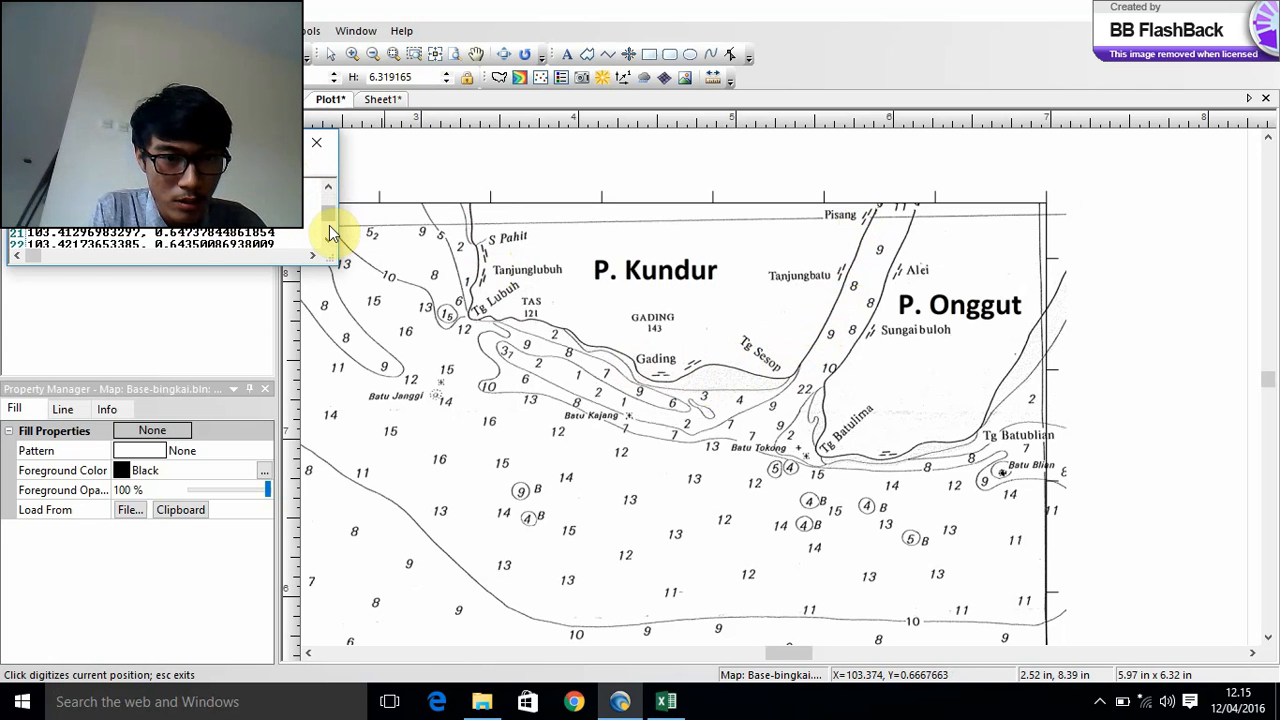
{"action": "left_click", "coordinate": [332, 242]}
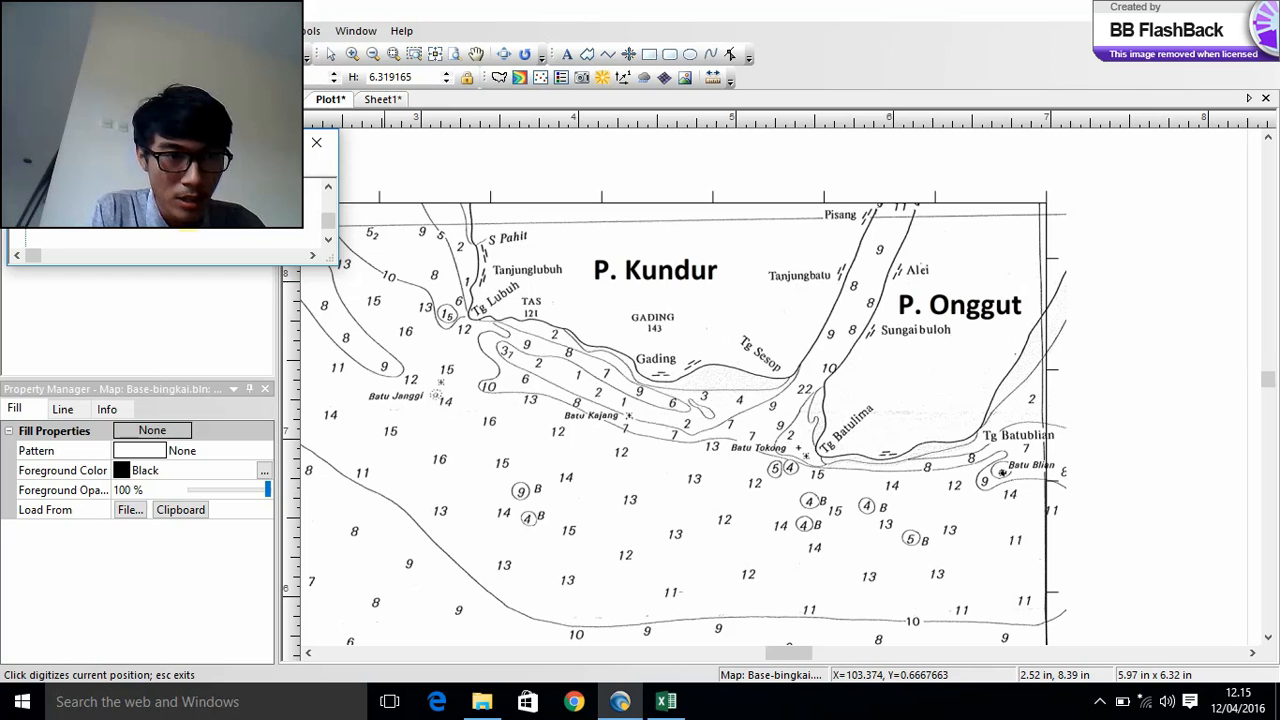
- Check the Boundary Files (*.bln) save type for the digitized points, cancel saving and discard the coordinate list
{"action": "left_click", "coordinate": [24, 167]}
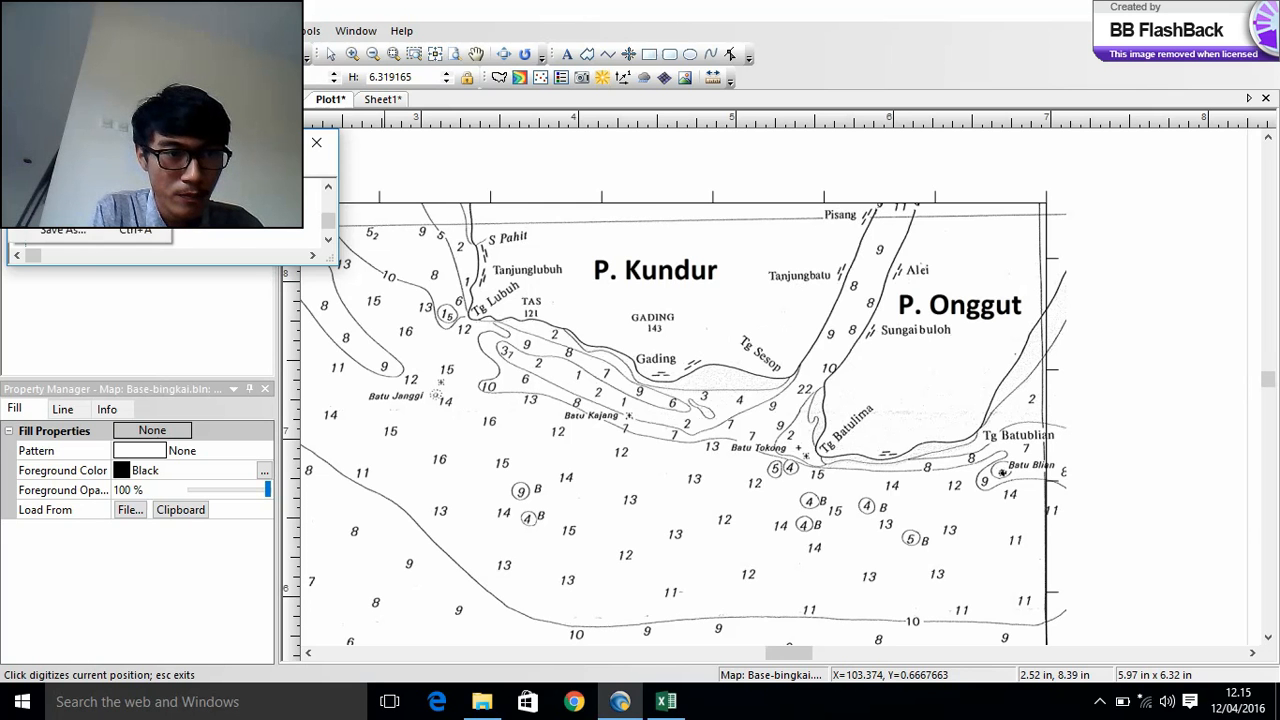
{"action": "left_click", "coordinate": [64, 233]}
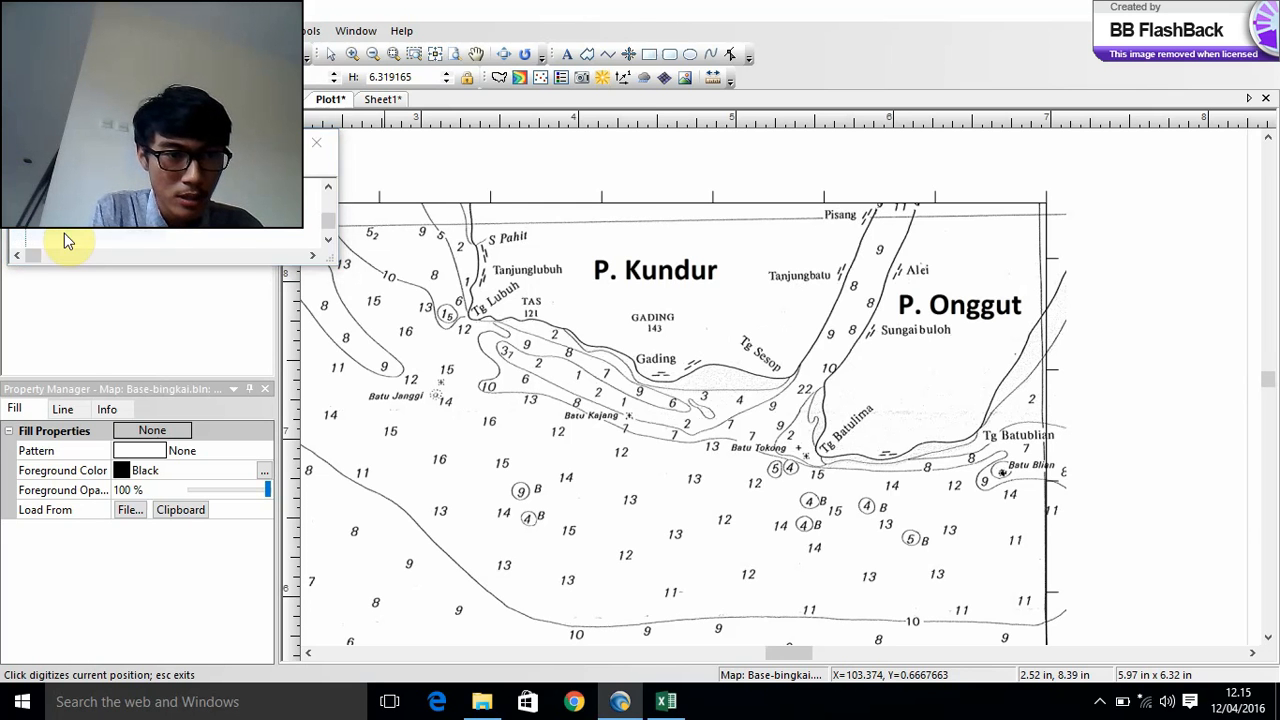
{"action": "left_click", "coordinate": [290, 378]}
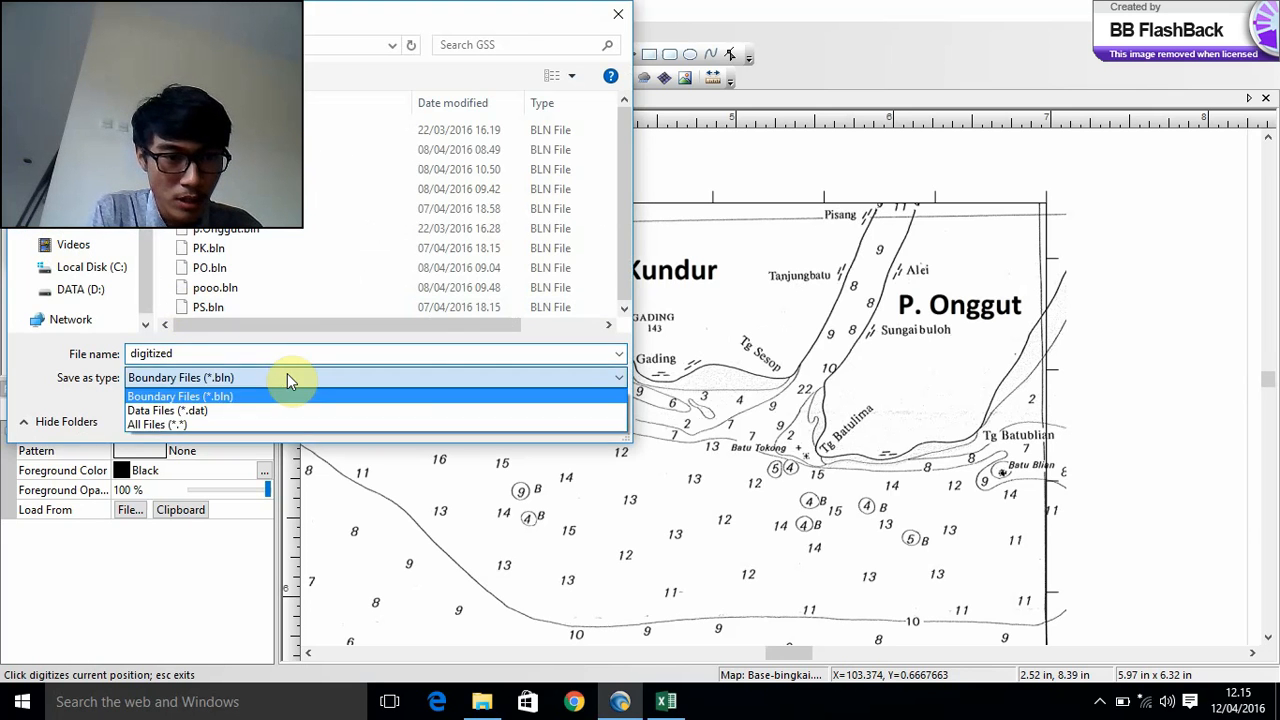
{"action": "left_click", "coordinate": [287, 378]}
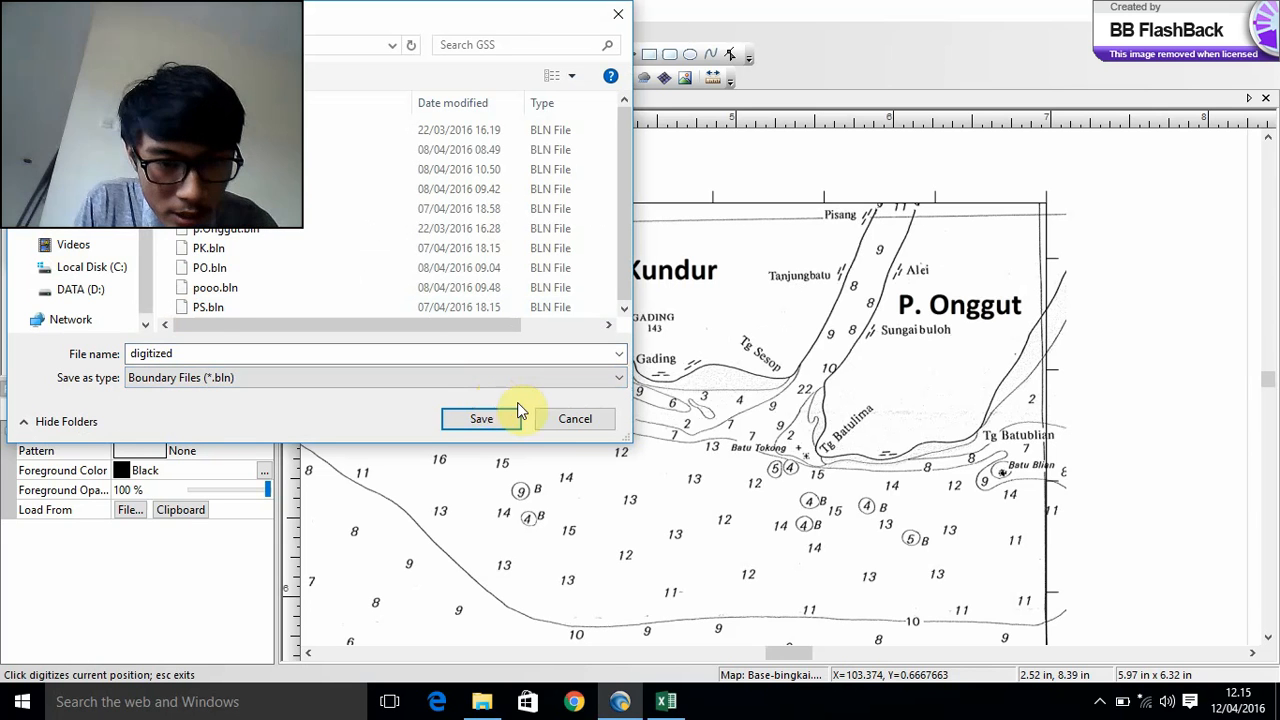
{"action": "left_click", "coordinate": [541, 418]}
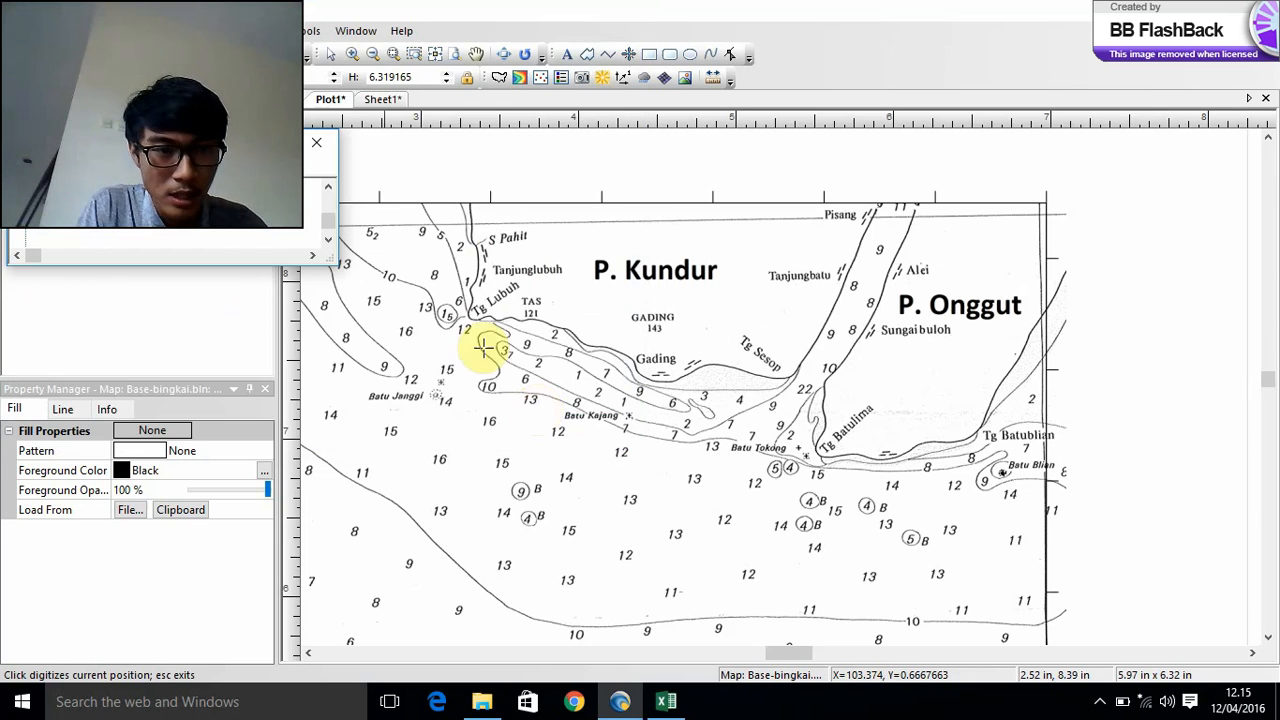
{"action": "left_click", "coordinate": [321, 152]}
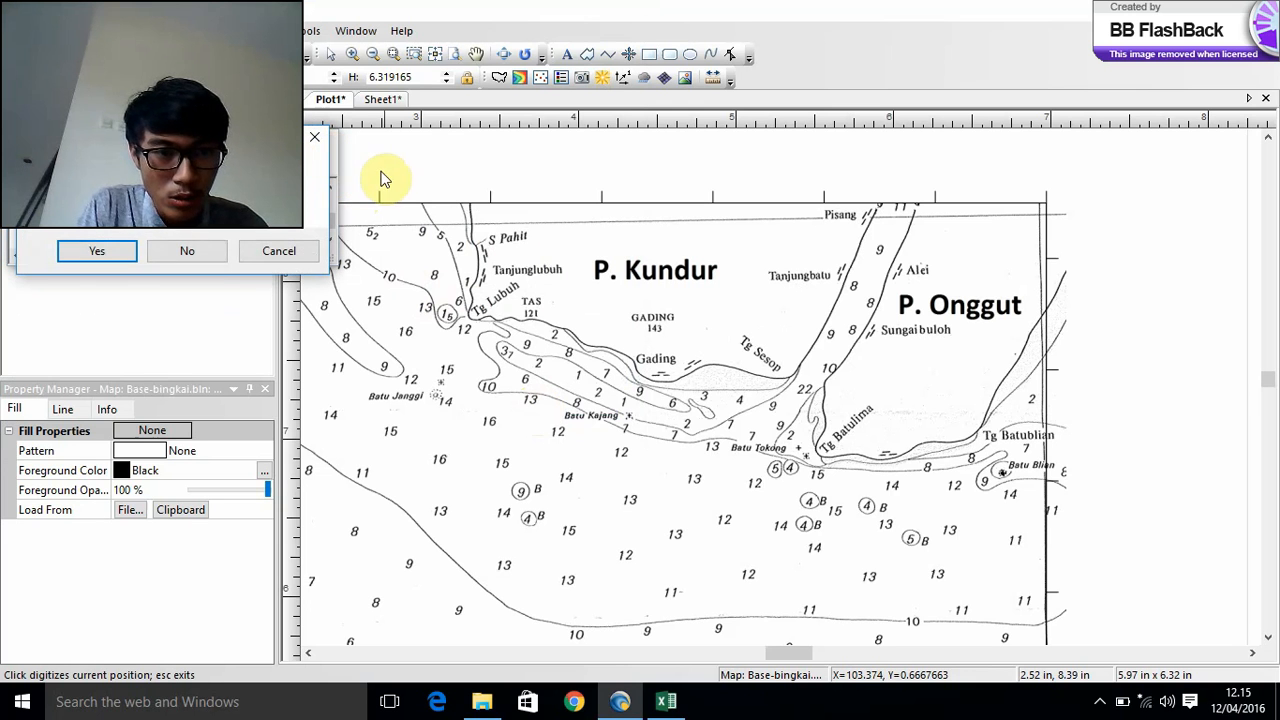
{"action": "left_click", "coordinate": [187, 254]}
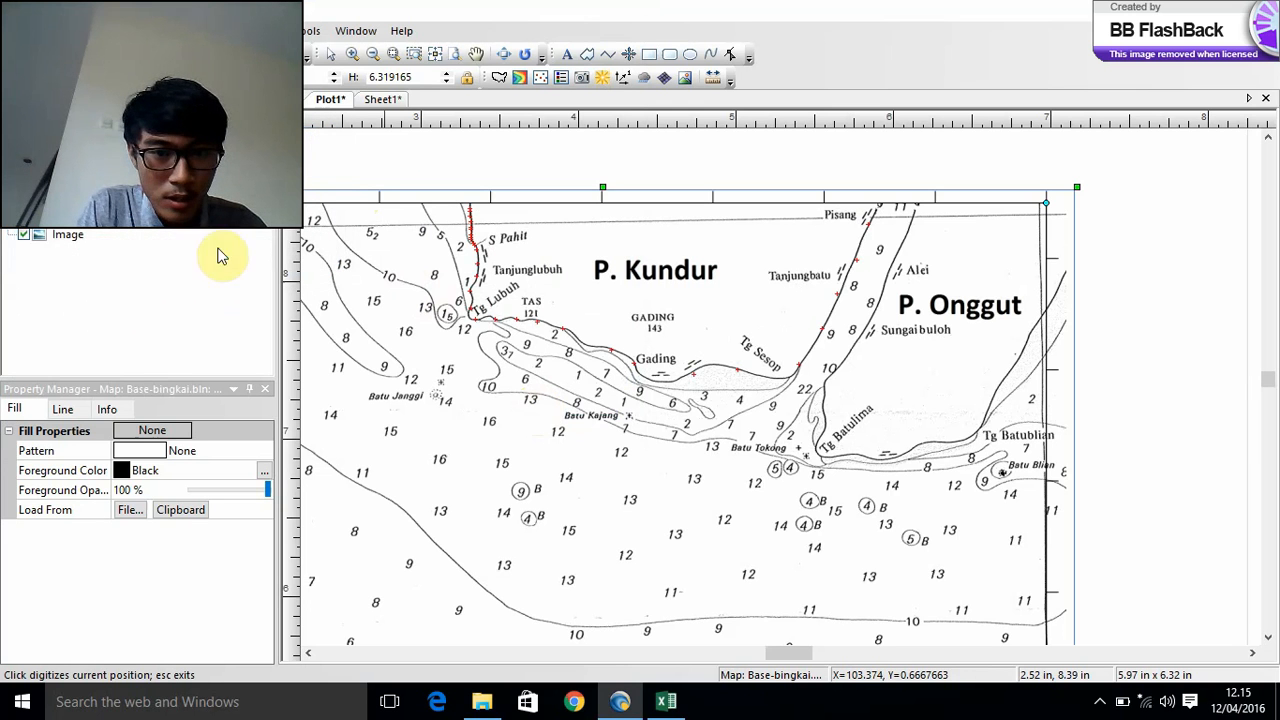
- Digitize the west coast of P. Onggut from its north end southwards past Alei and Sungaibuloh to Tg Batulima
{"action": "left_click", "coordinate": [912, 221]}
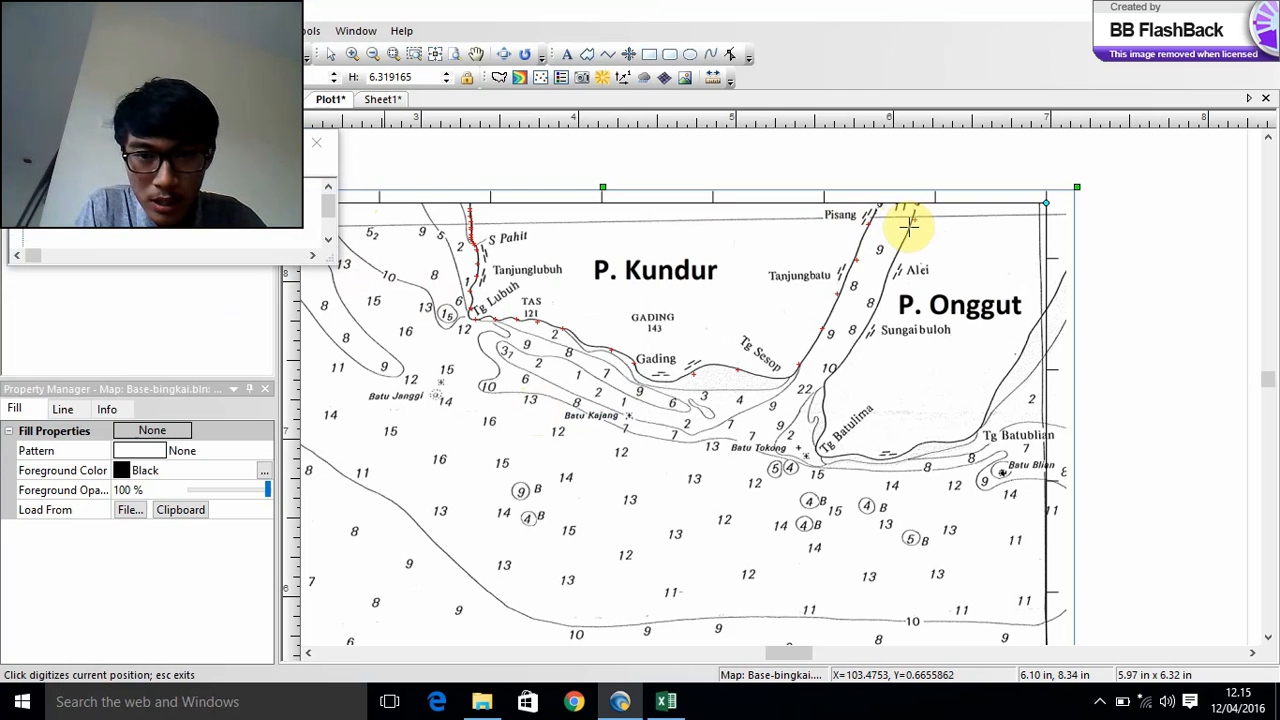
{"action": "left_click", "coordinate": [903, 235]}
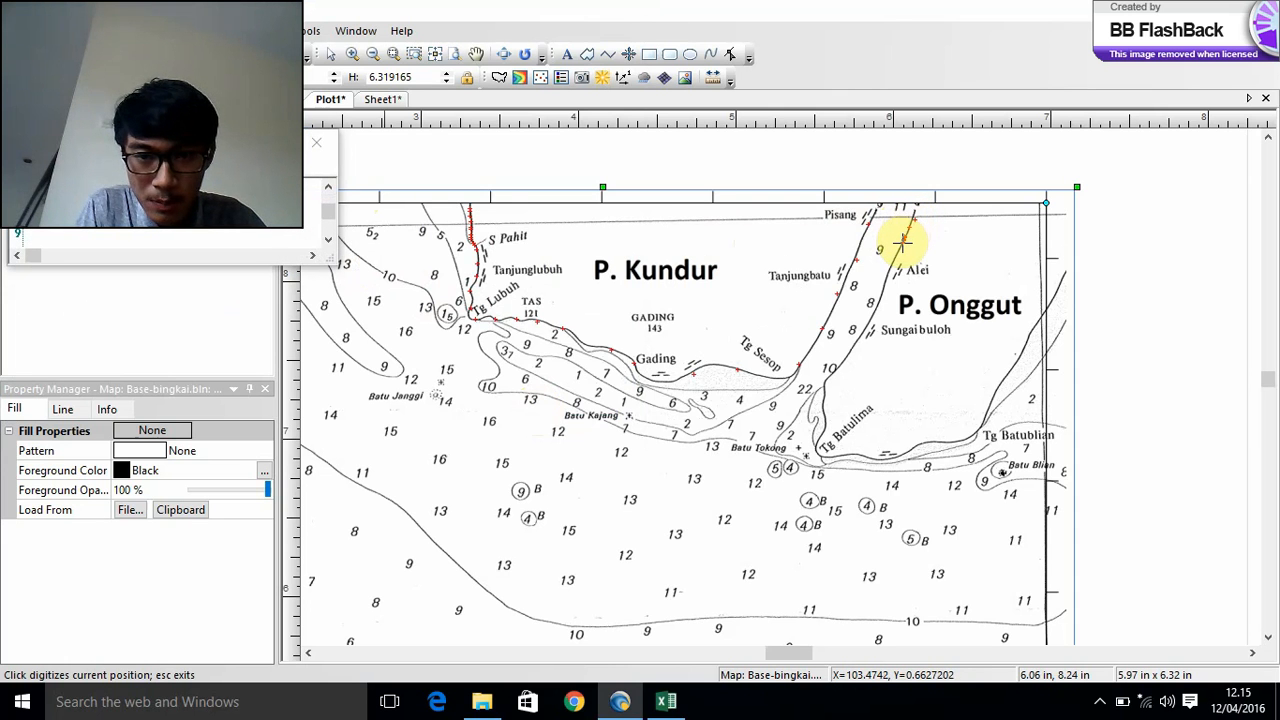
{"action": "left_click", "coordinate": [897, 251]}
{"action": "left_click", "coordinate": [893, 258]}
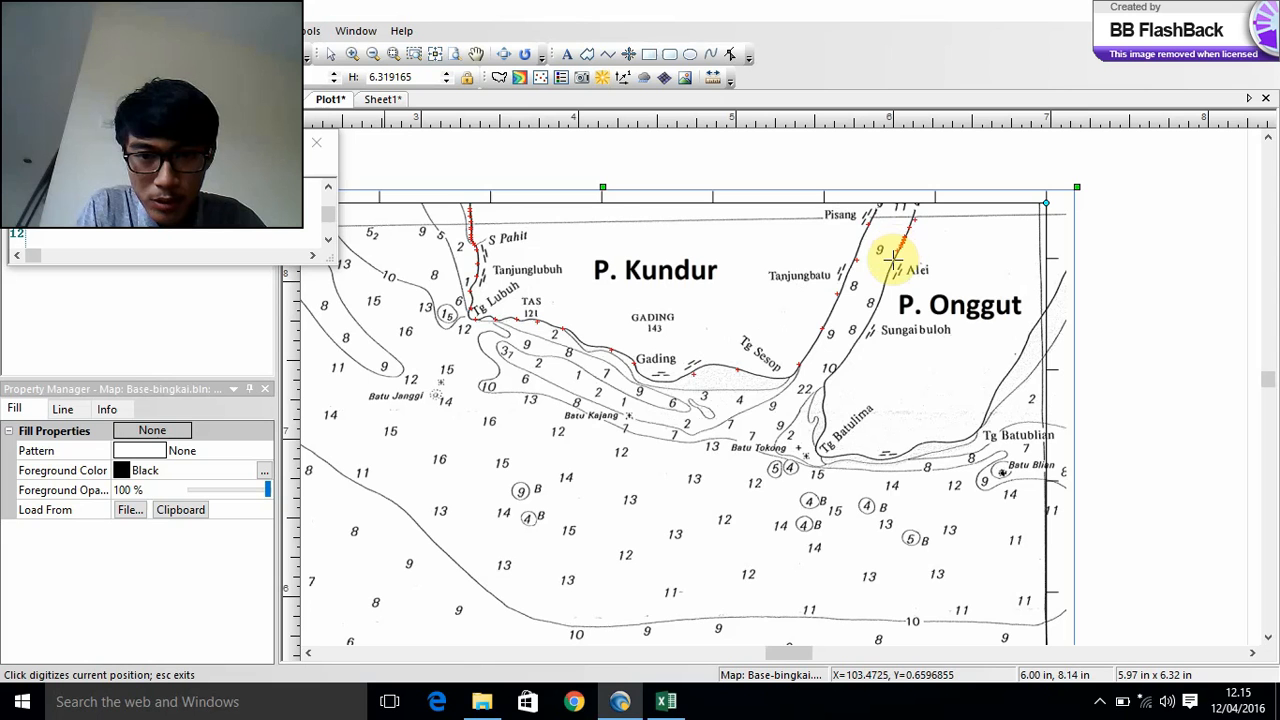
{"action": "left_click", "coordinate": [888, 278]}
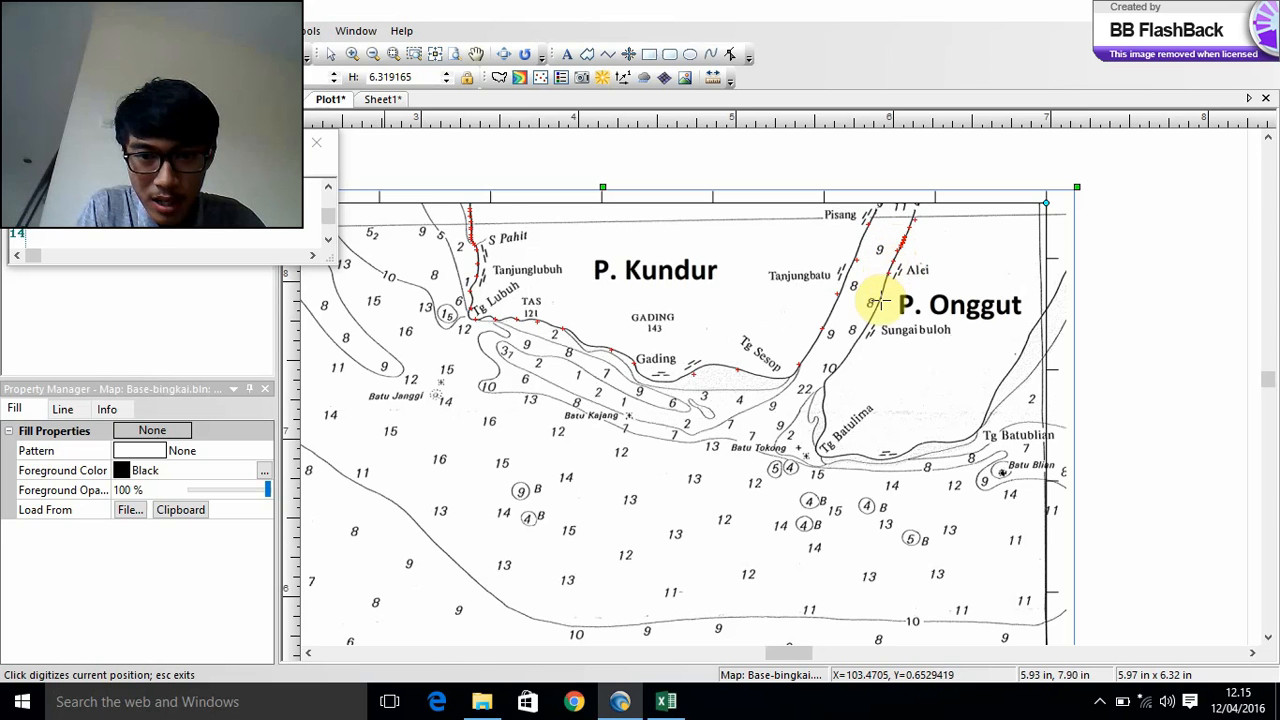
{"action": "left_click", "coordinate": [881, 302]}
{"action": "left_click", "coordinate": [873, 314]}
{"action": "left_click", "coordinate": [863, 332]}
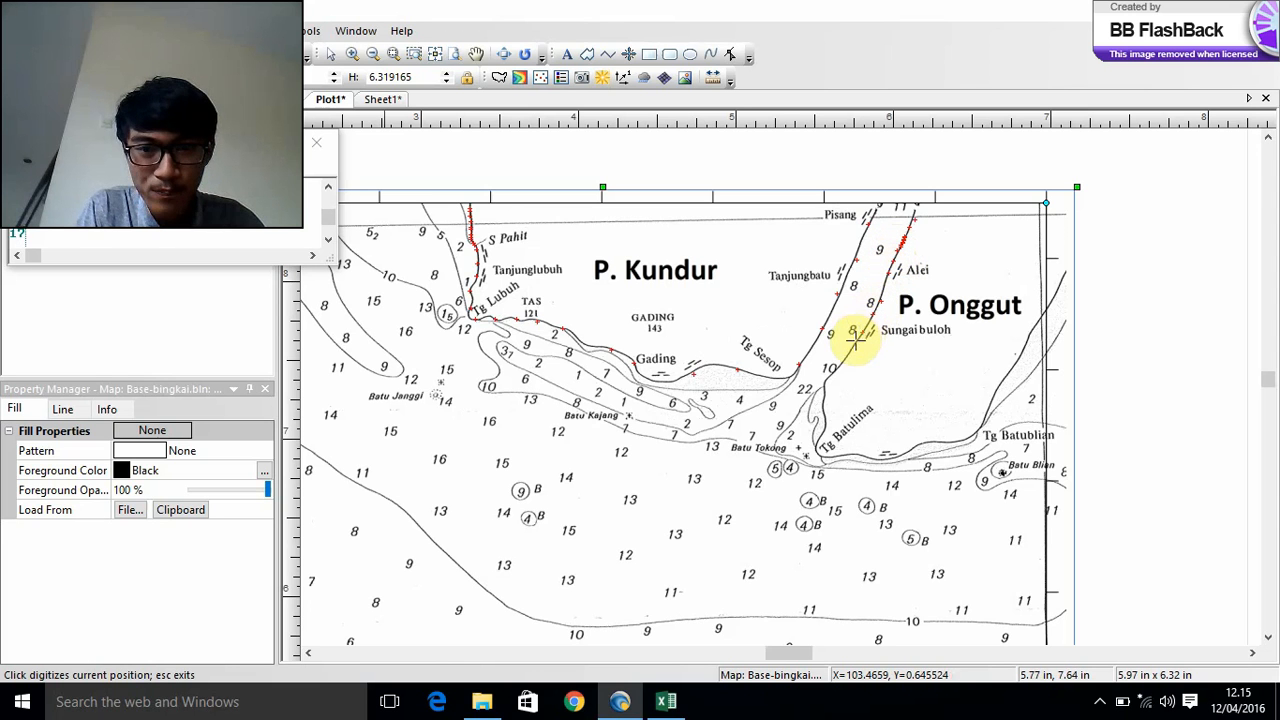
{"action": "left_click", "coordinate": [840, 362]}
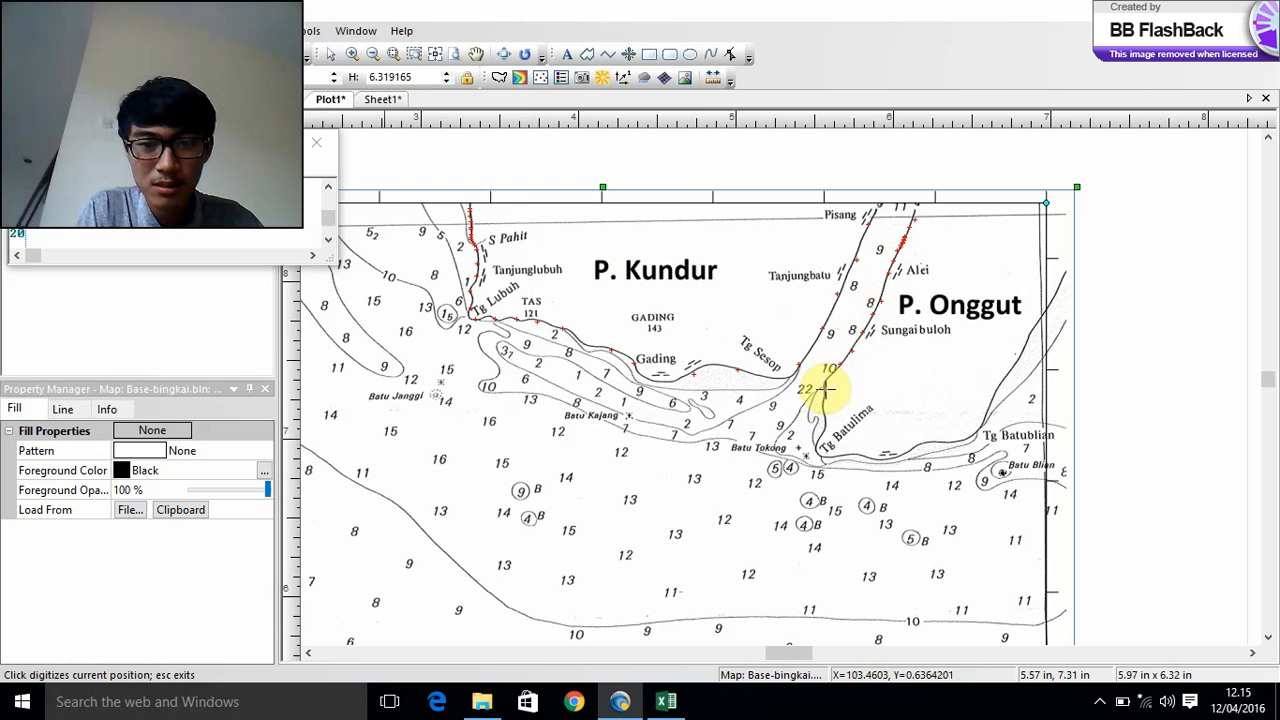
{"action": "left_click", "coordinate": [818, 439]}
{"action": "left_click", "coordinate": [828, 456]}
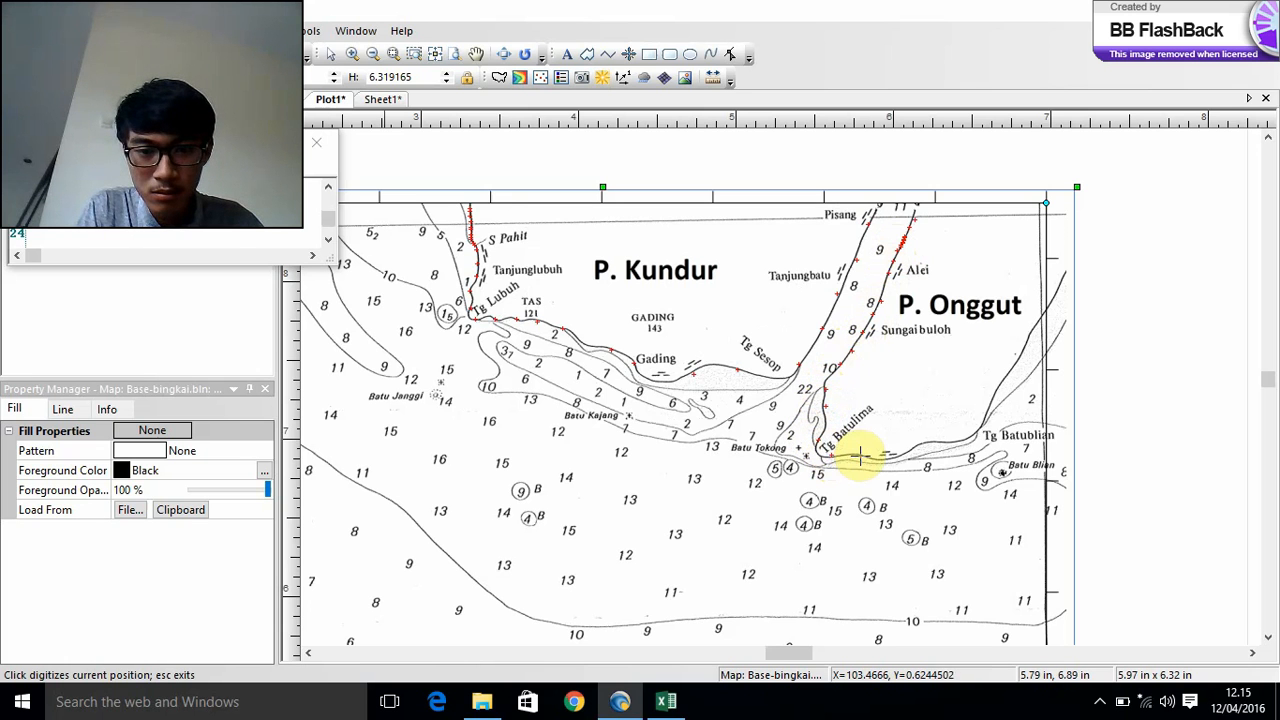
- Continue digitizing P. Onggut along its south coast to Tg Batublian and up the east coast towards the map frame
{"action": "left_click", "coordinate": [888, 456]}
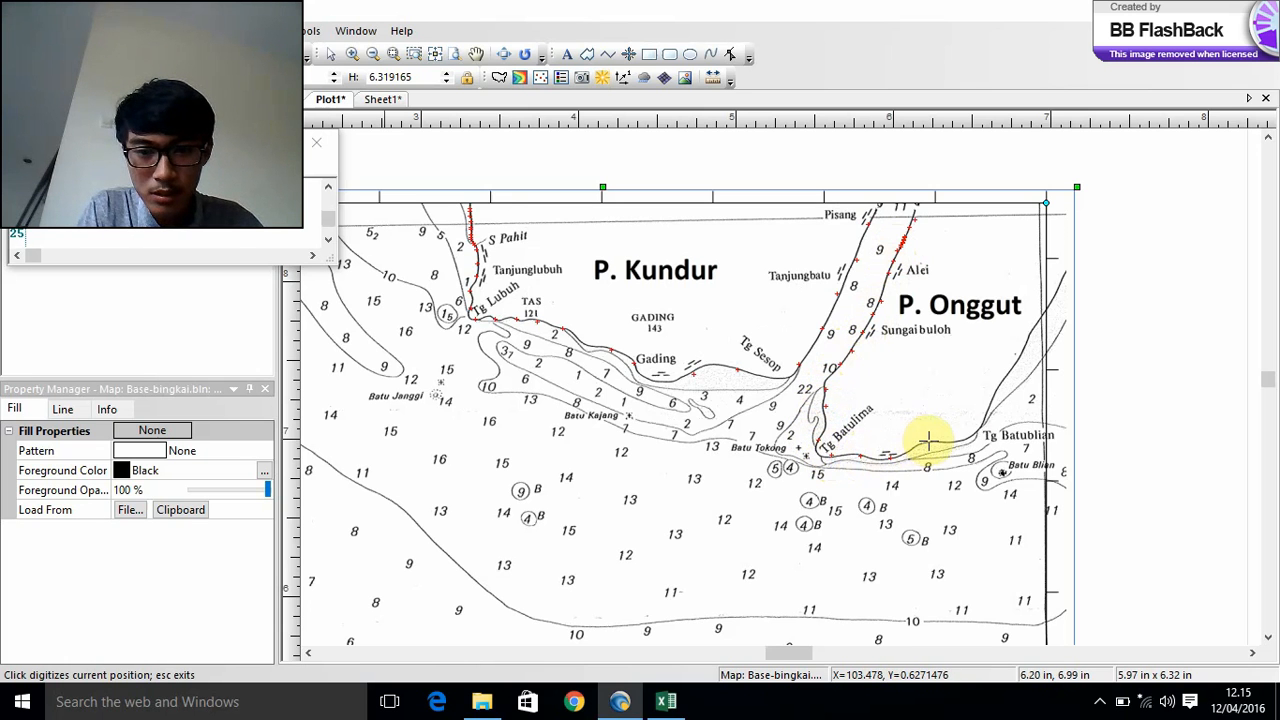
{"action": "left_click", "coordinate": [927, 441]}
{"action": "left_click", "coordinate": [970, 433]}
{"action": "left_click", "coordinate": [990, 410]}
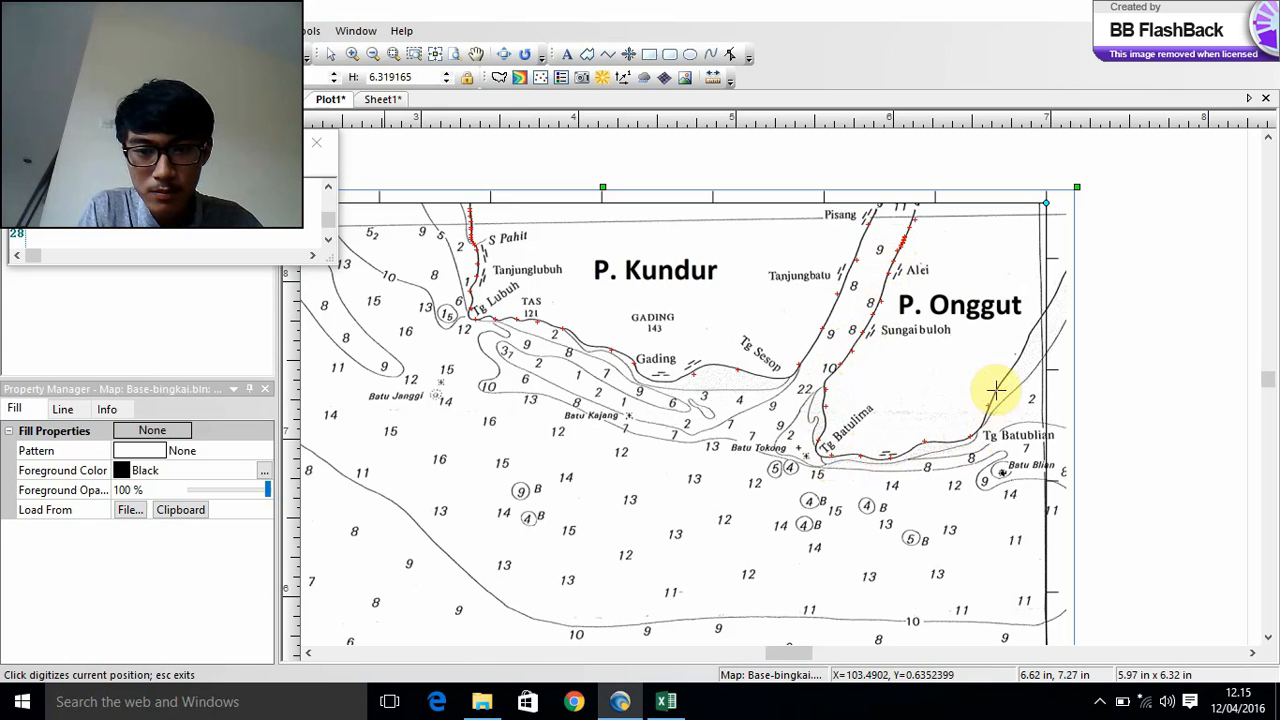
{"action": "left_click", "coordinate": [1001, 378]}
{"action": "left_click", "coordinate": [1018, 350]}
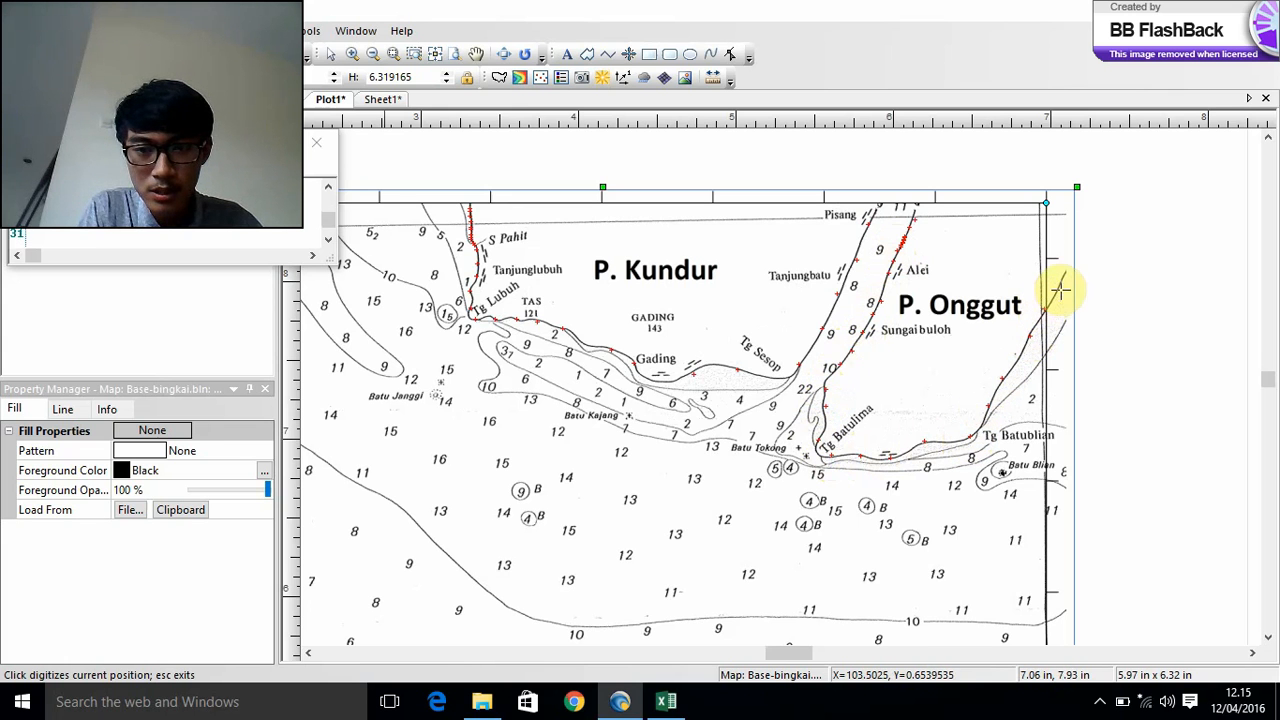
- Look through the digitized P. Onggut coordinates and check the Boundary Files (*.bln) save type, then cancel saving
{"action": "left_click", "coordinate": [328, 224]}
{"action": "left_click_drag", "start_coordinate": [328, 224], "coordinate": [329, 194]}
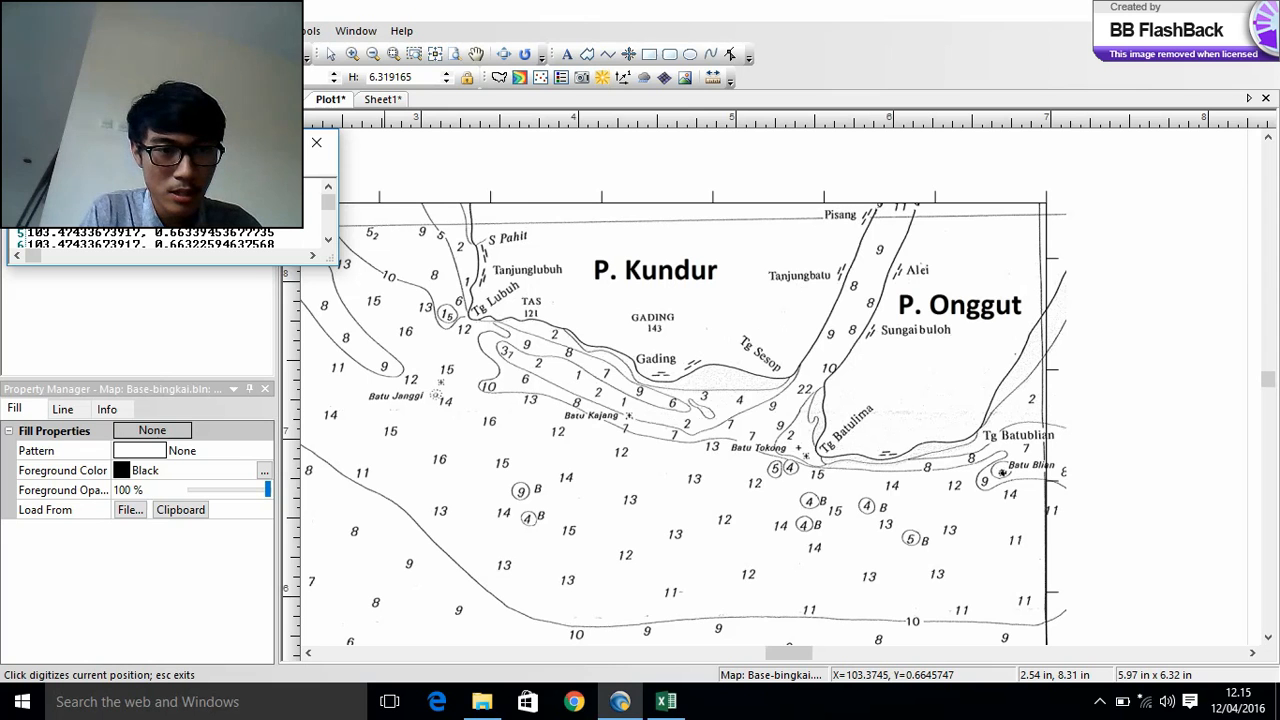
{"action": "left_click_drag", "start_coordinate": [329, 210], "coordinate": [329, 240]}
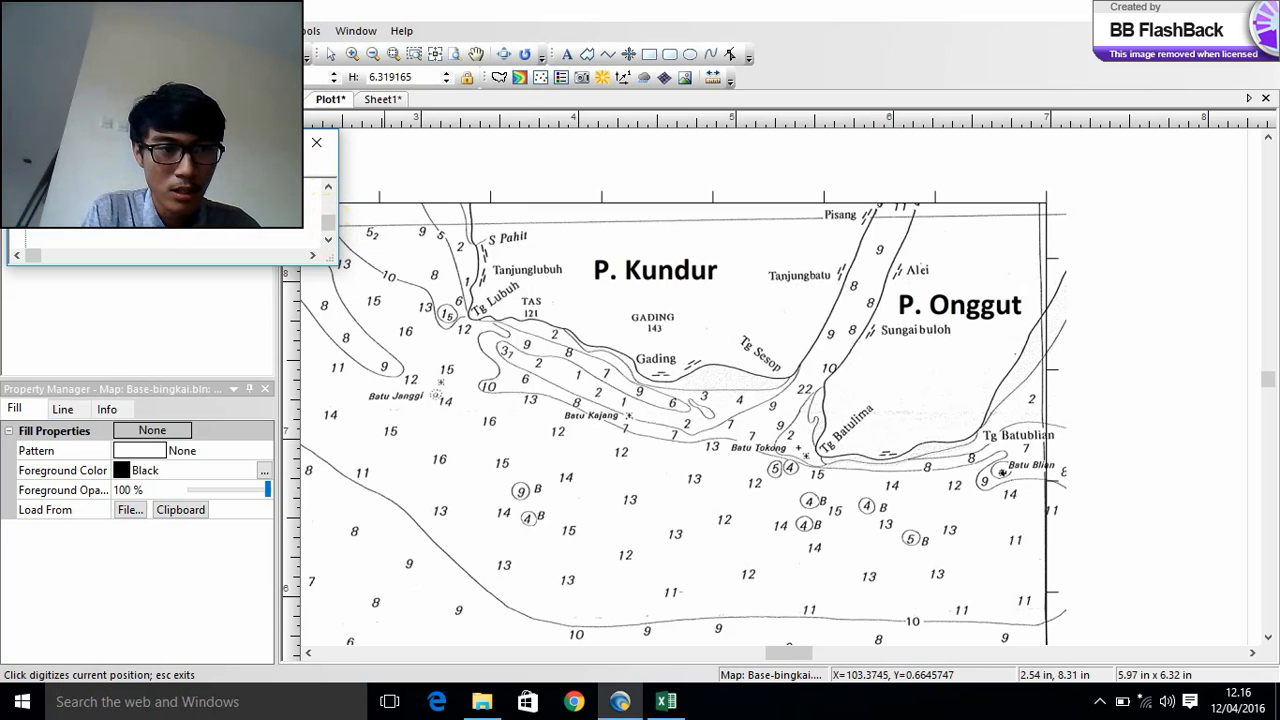
{"action": "left_click", "coordinate": [25, 167]}
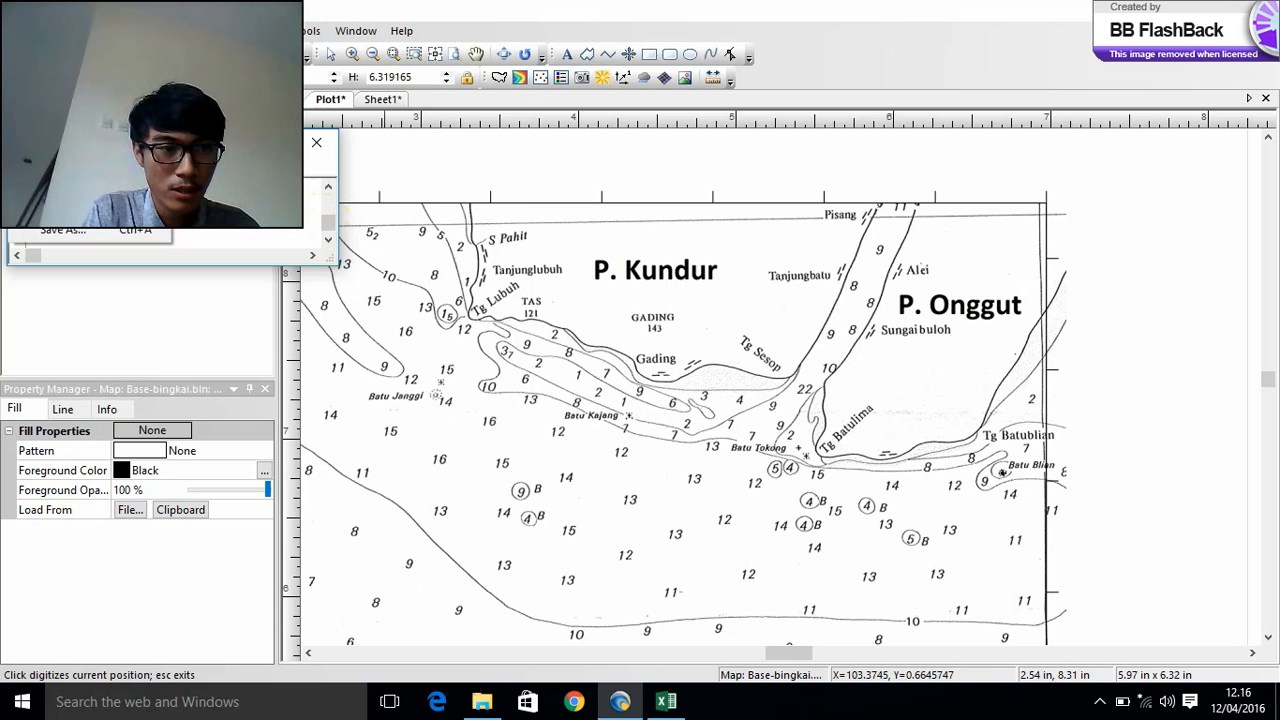
{"action": "left_click", "coordinate": [62, 230]}
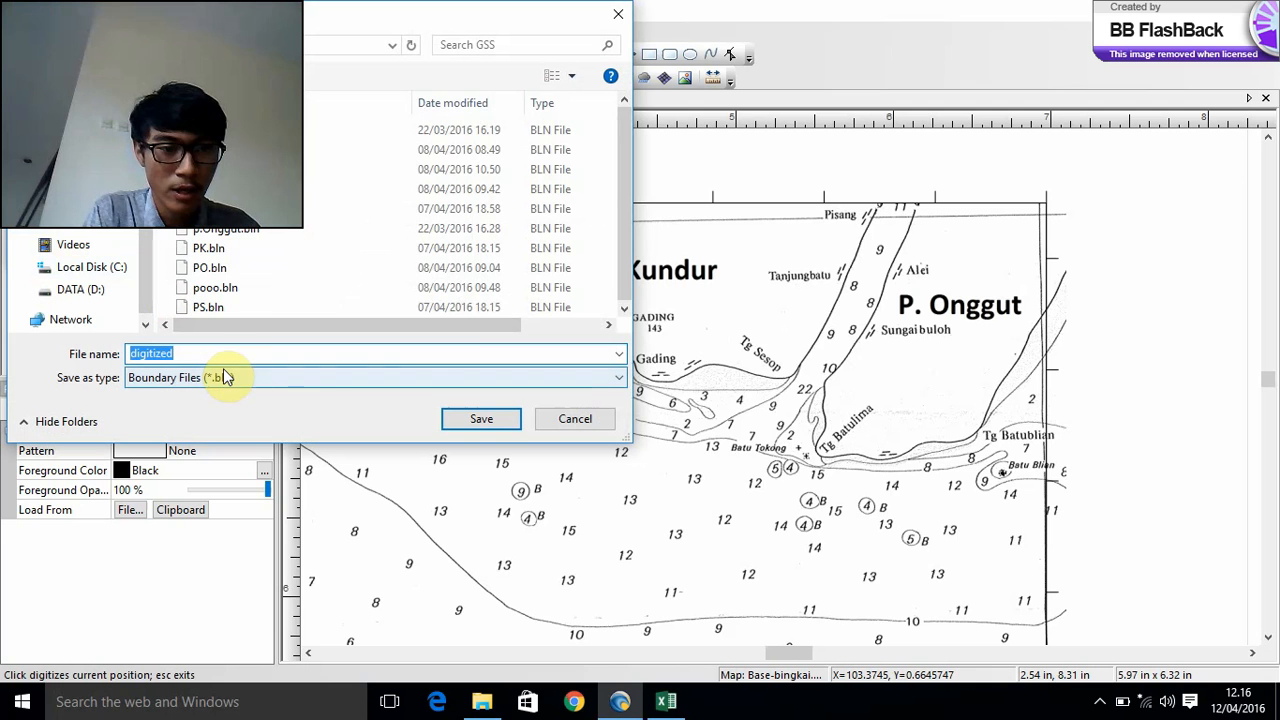
{"action": "left_click", "coordinate": [577, 420]}
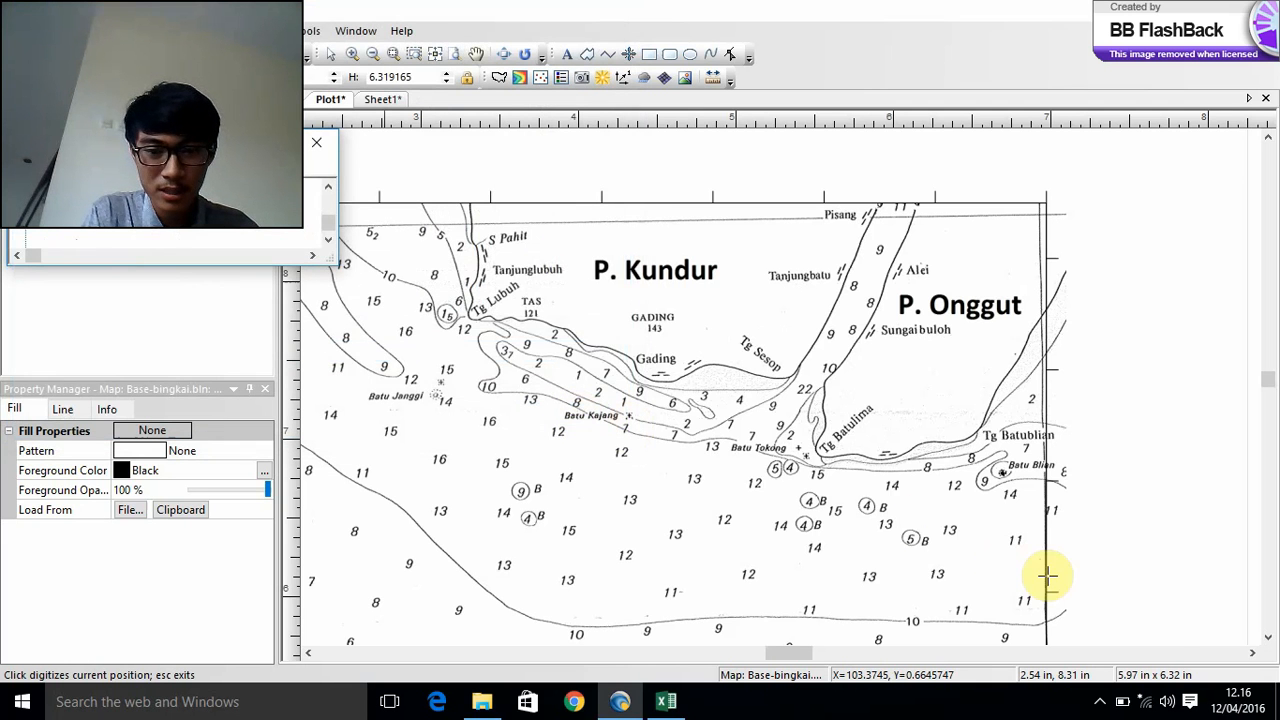
{"action": "left_click", "coordinate": [1100, 702]}
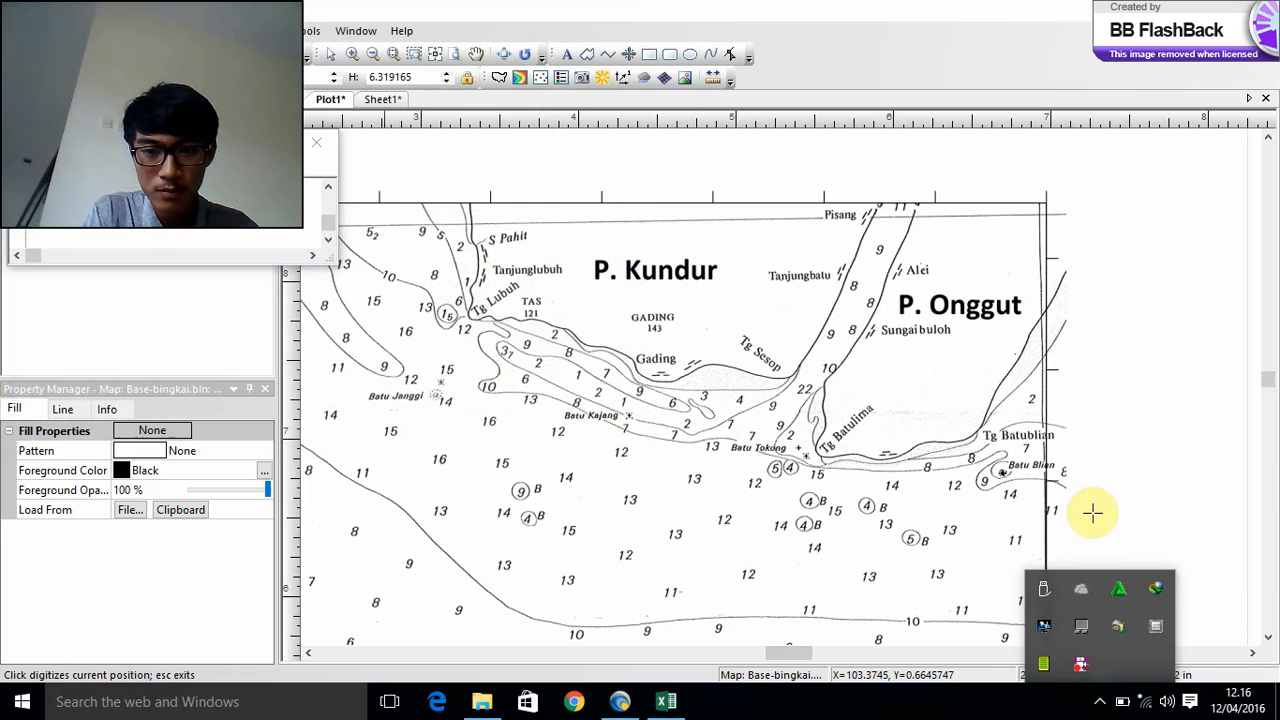
{"action": "right_click", "coordinate": [1080, 662]}
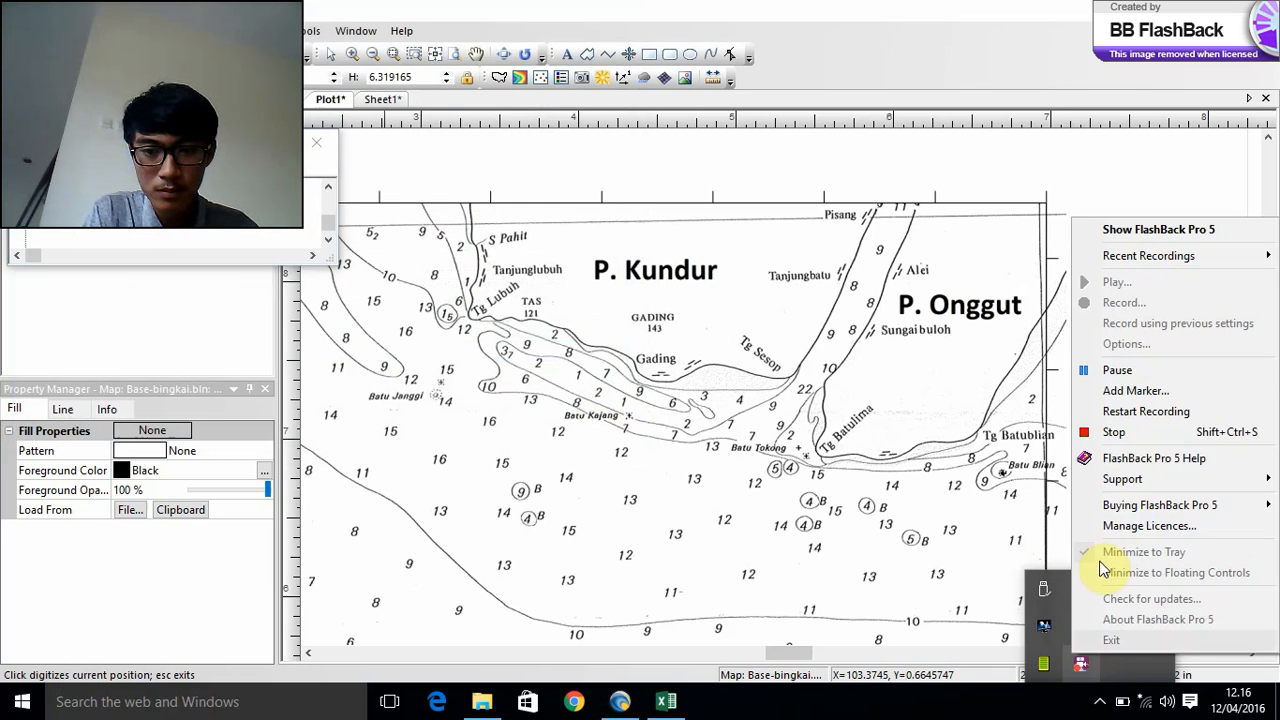
{"action": "left_click", "coordinate": [1121, 372]}
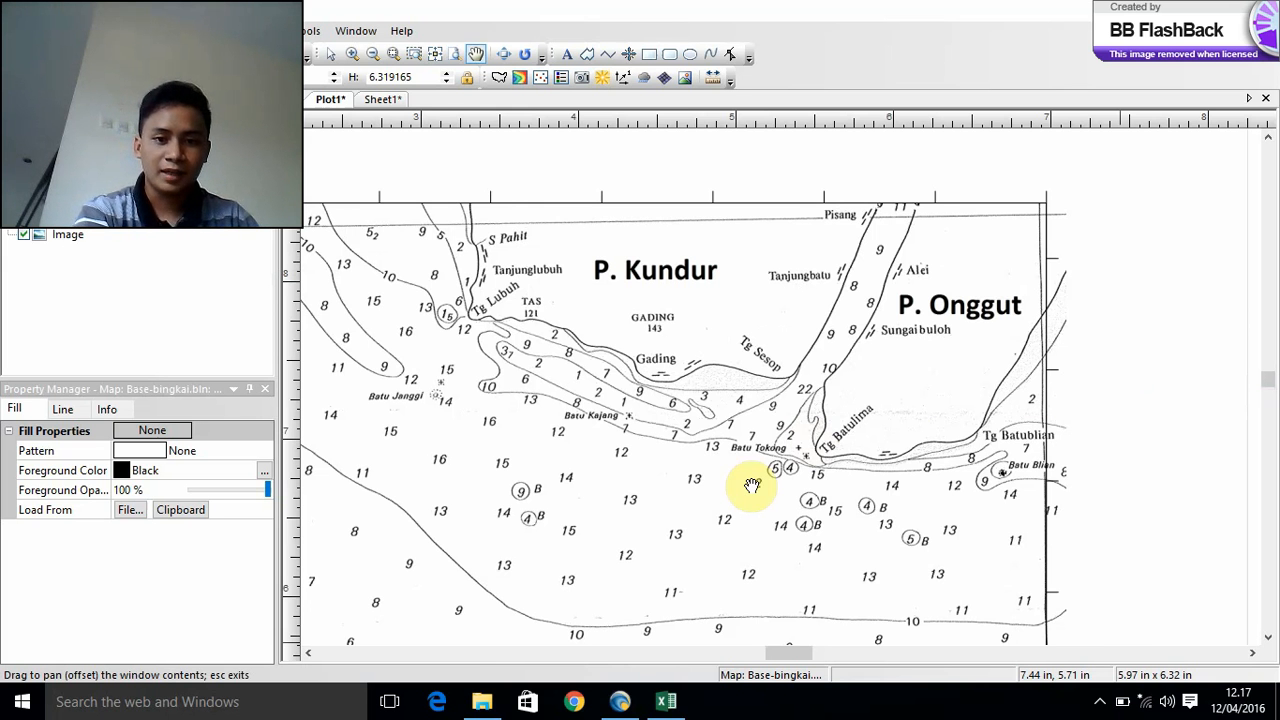
- Start digitizing the Sumatera coastline from the map's west border eastwards to about X=103.37
{"action": "left_click_drag", "start_coordinate": [752, 485], "coordinate": [829, 371]}
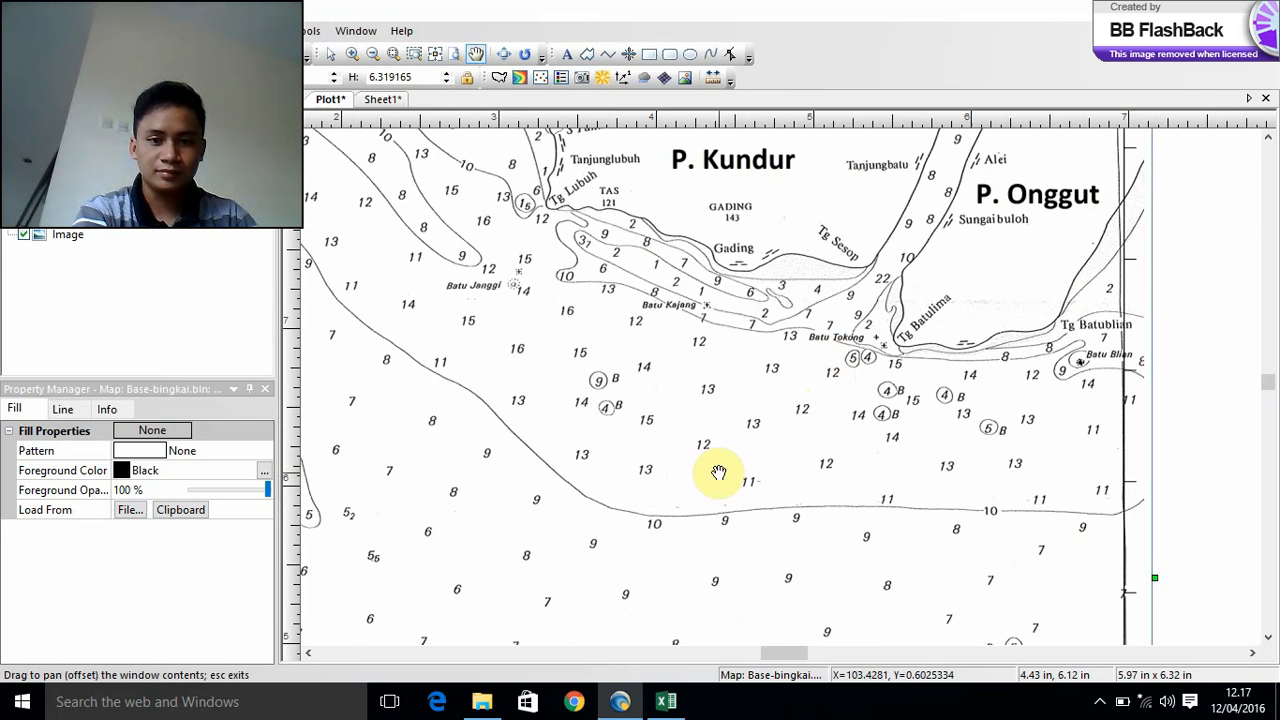
{"action": "left_click_drag", "start_coordinate": [718, 472], "coordinate": [851, 369]}
{"action": "mouse_move", "coordinate": [766, 469]}
{"action": "left_mouse_down"}
{"action": "mouse_move", "coordinate": [826, 366]}
{"action": "mouse_move", "coordinate": [739, 344]}
{"action": "left_mouse_up"}
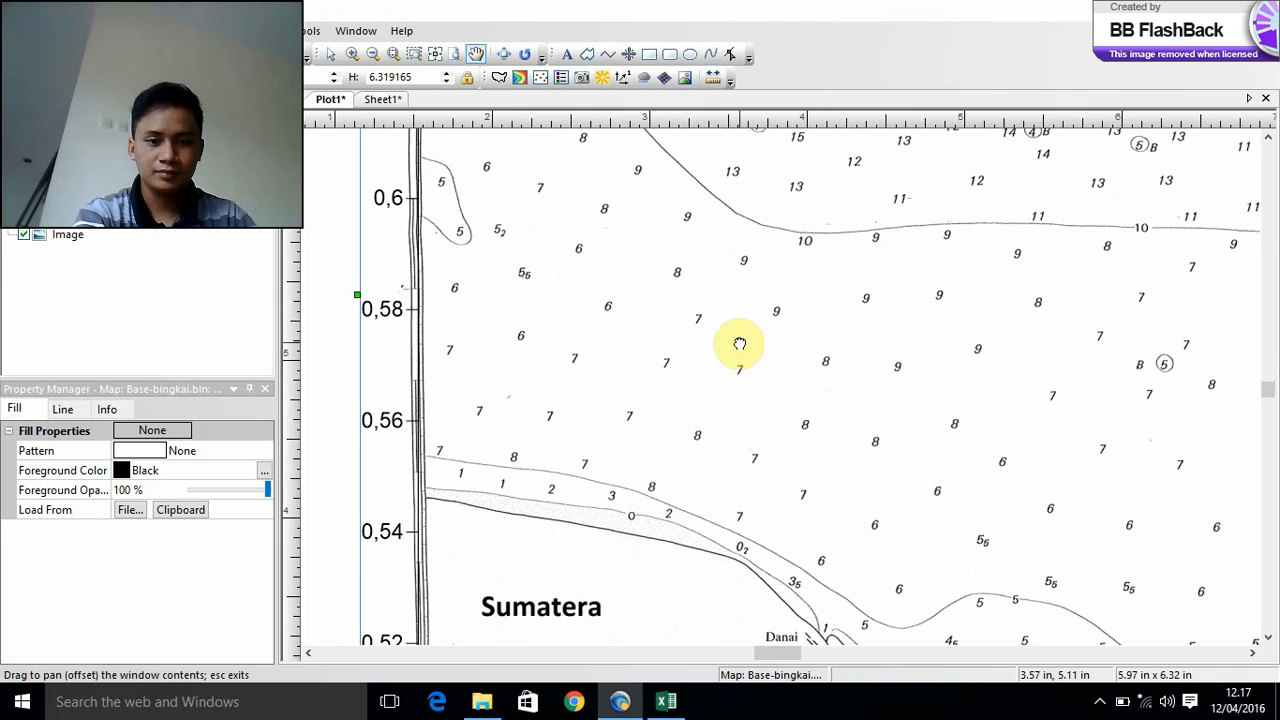
{"action": "left_click_drag", "start_coordinate": [811, 491], "coordinate": [723, 363]}
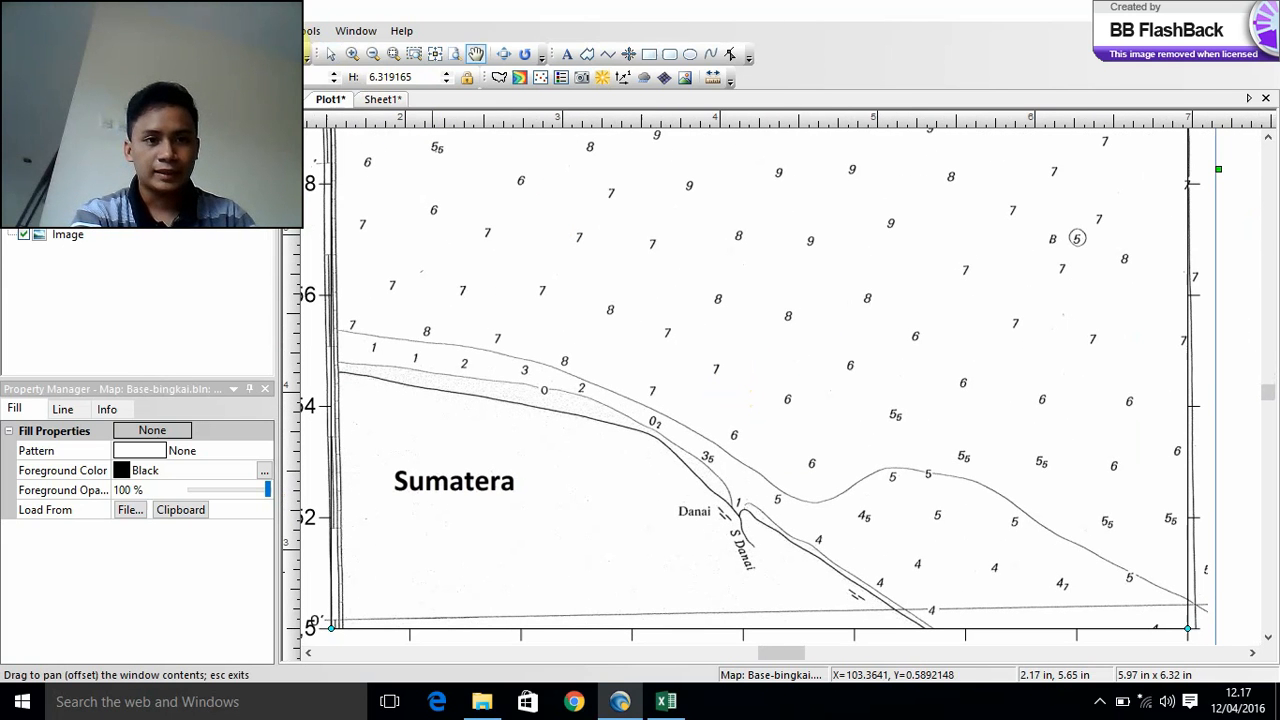
{"action": "left_click", "coordinate": [306, 31]}
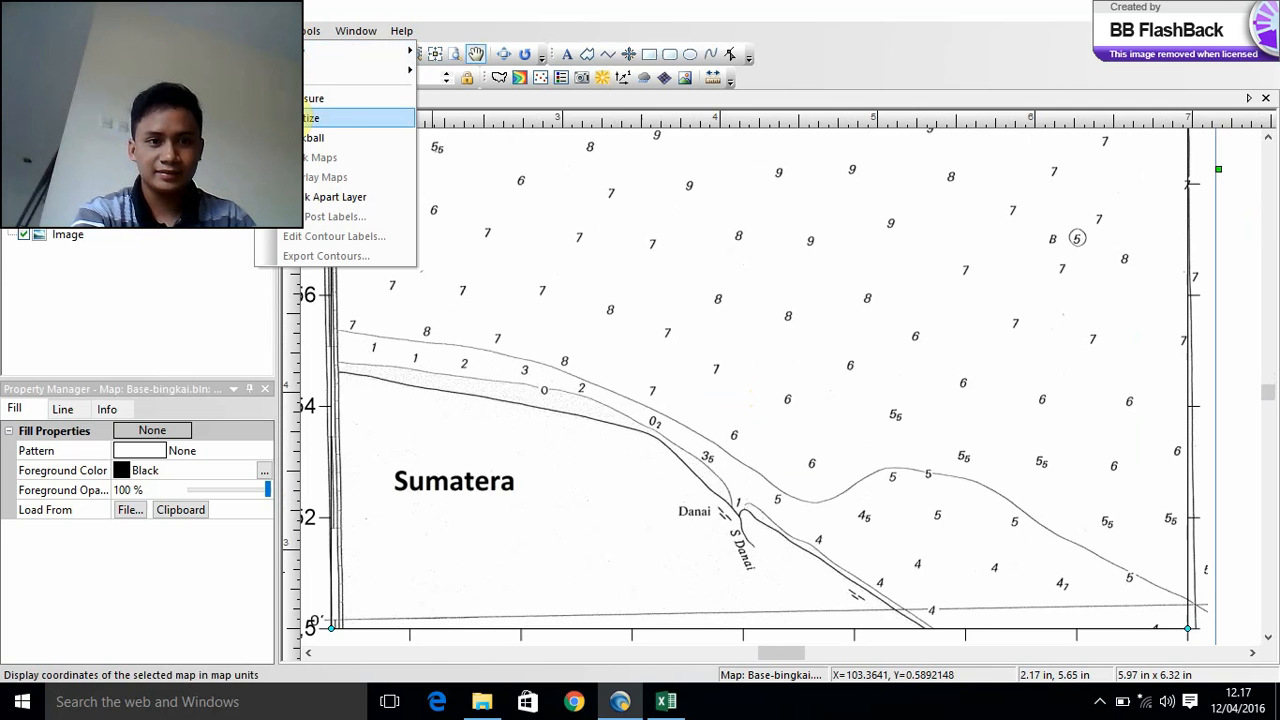
{"action": "left_click", "coordinate": [308, 118]}
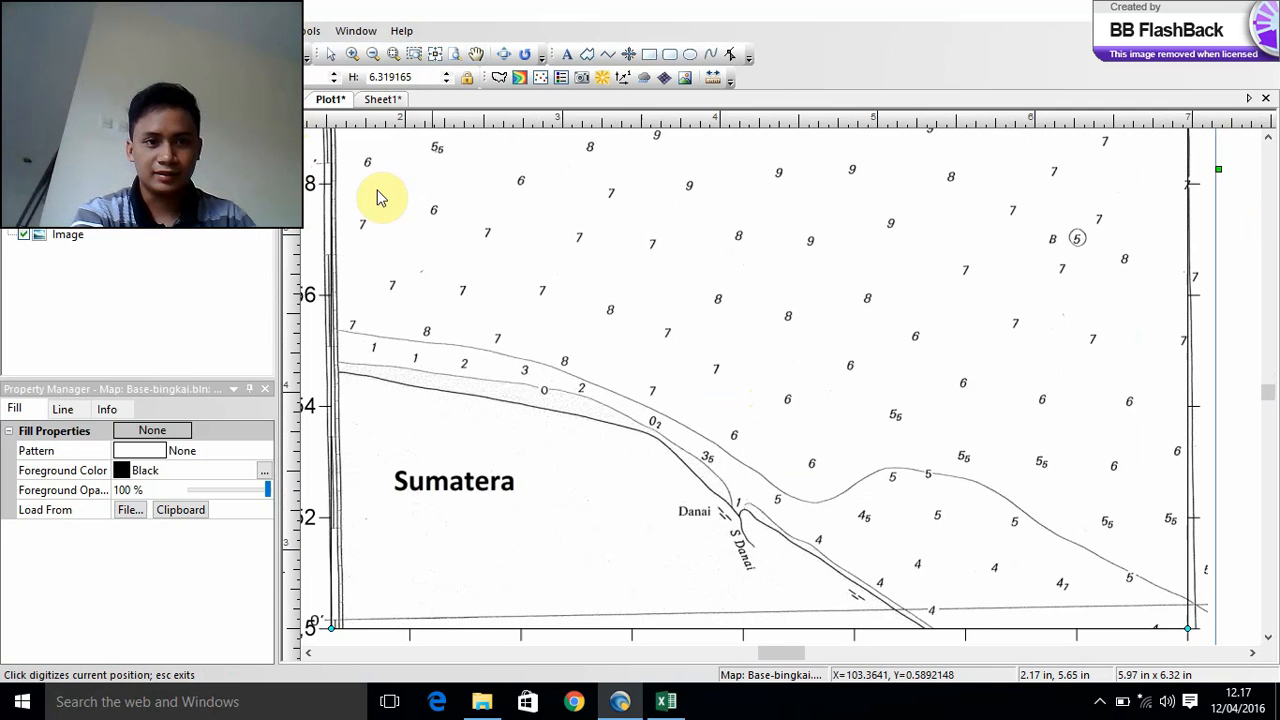
{"action": "left_click", "coordinate": [342, 373]}
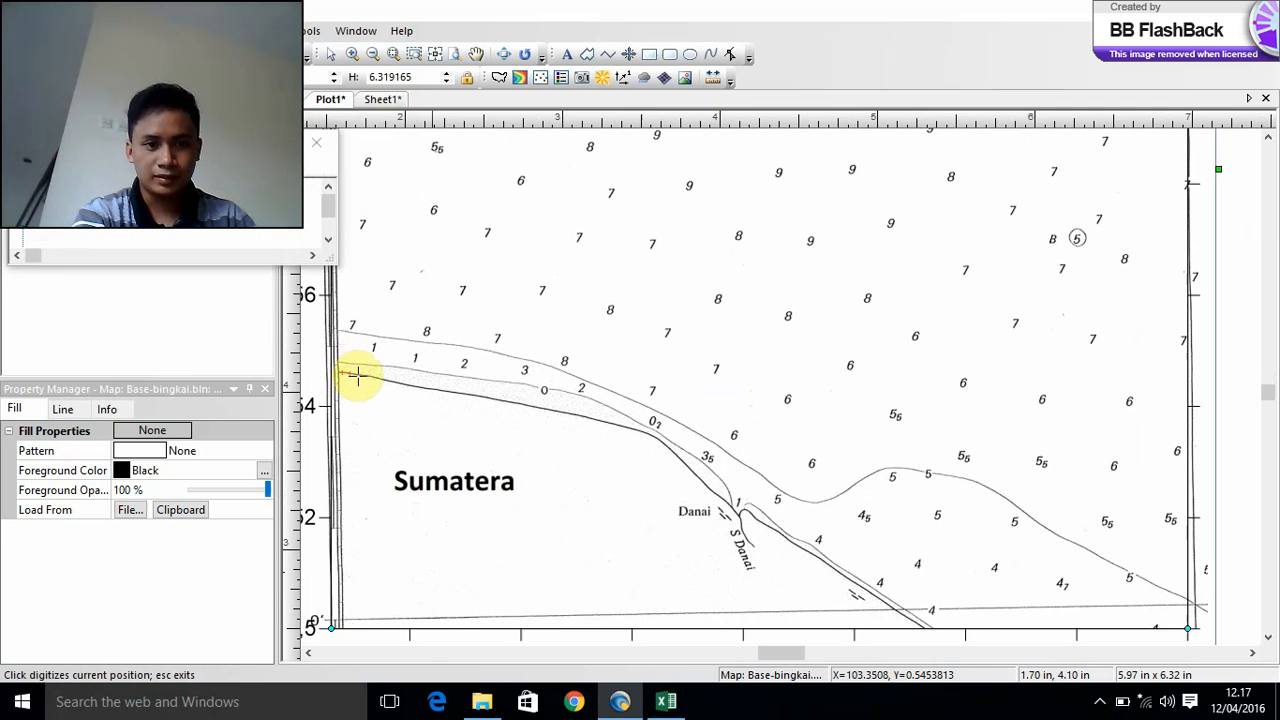
{"action": "left_click", "coordinate": [384, 380]}
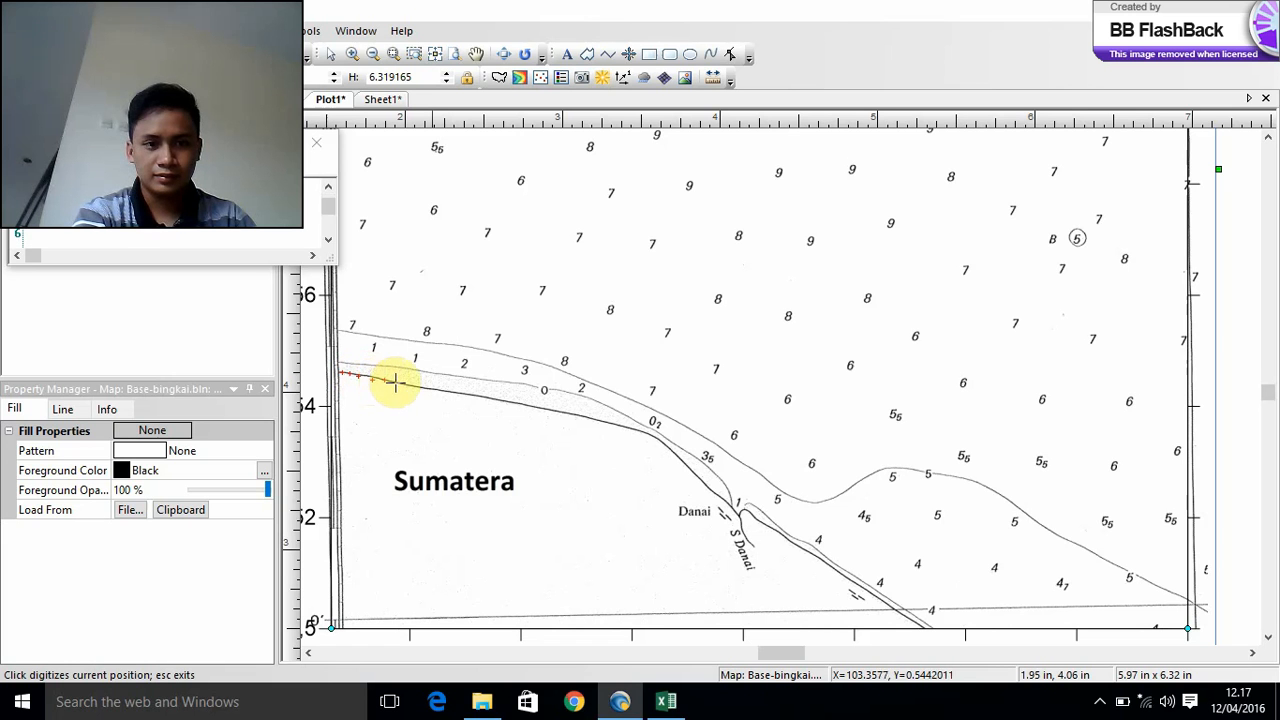
{"action": "left_click", "coordinate": [398, 383]}
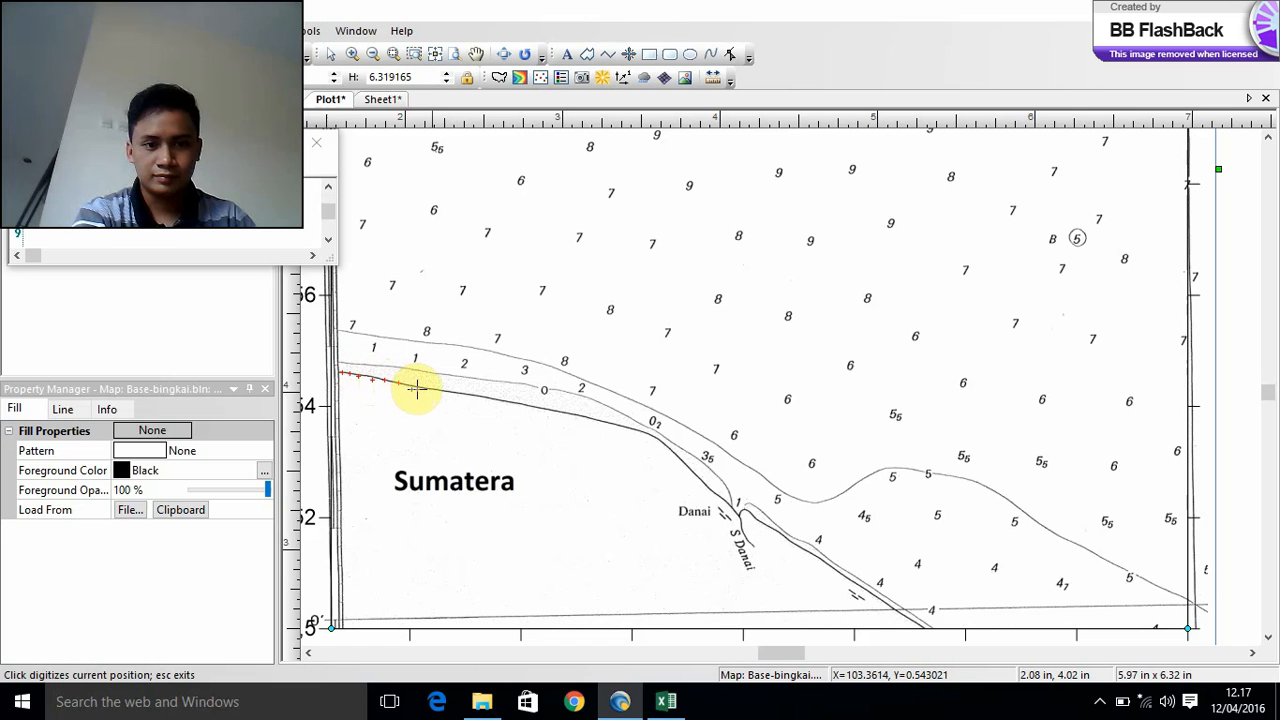
{"action": "left_click", "coordinate": [416, 388]}
{"action": "left_click", "coordinate": [432, 390]}
{"action": "left_click", "coordinate": [449, 394]}
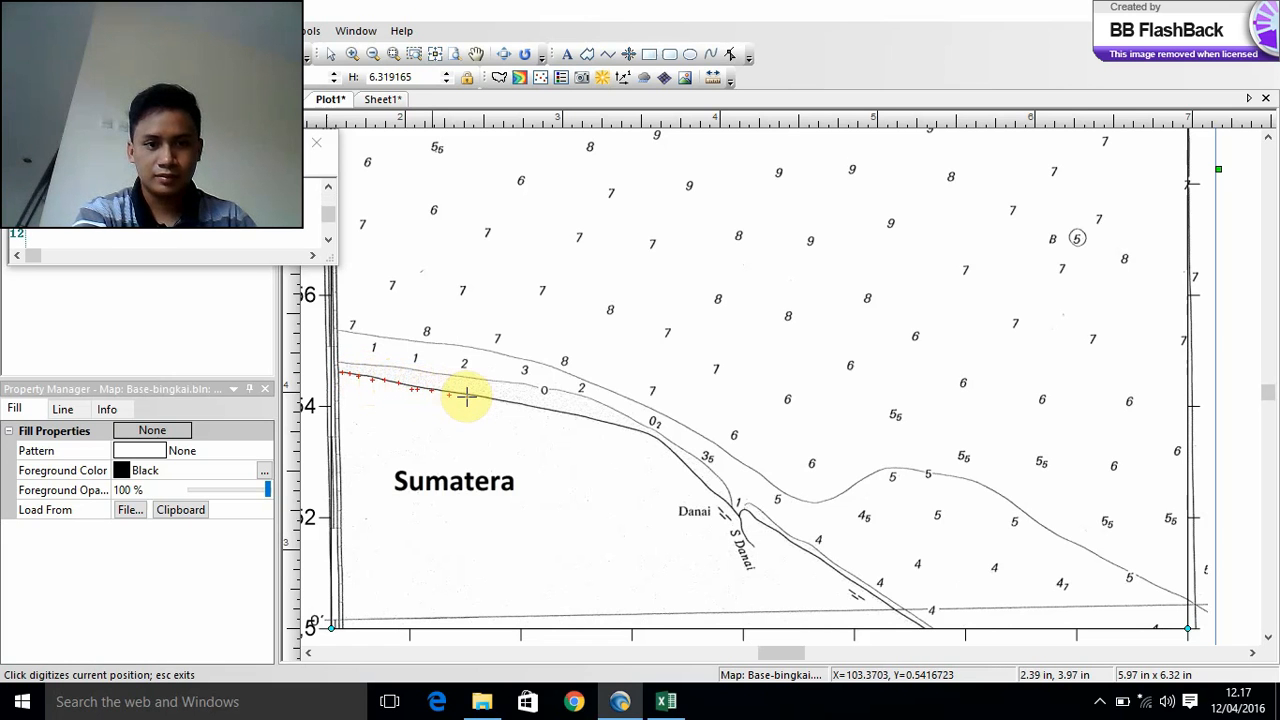
- Continue digitizing the Sumatera coast eastwards with closely spaced points to the bend at about X=103.40, Y=0.535
{"action": "left_click", "coordinate": [466, 395]}
{"action": "left_click", "coordinate": [486, 398]}
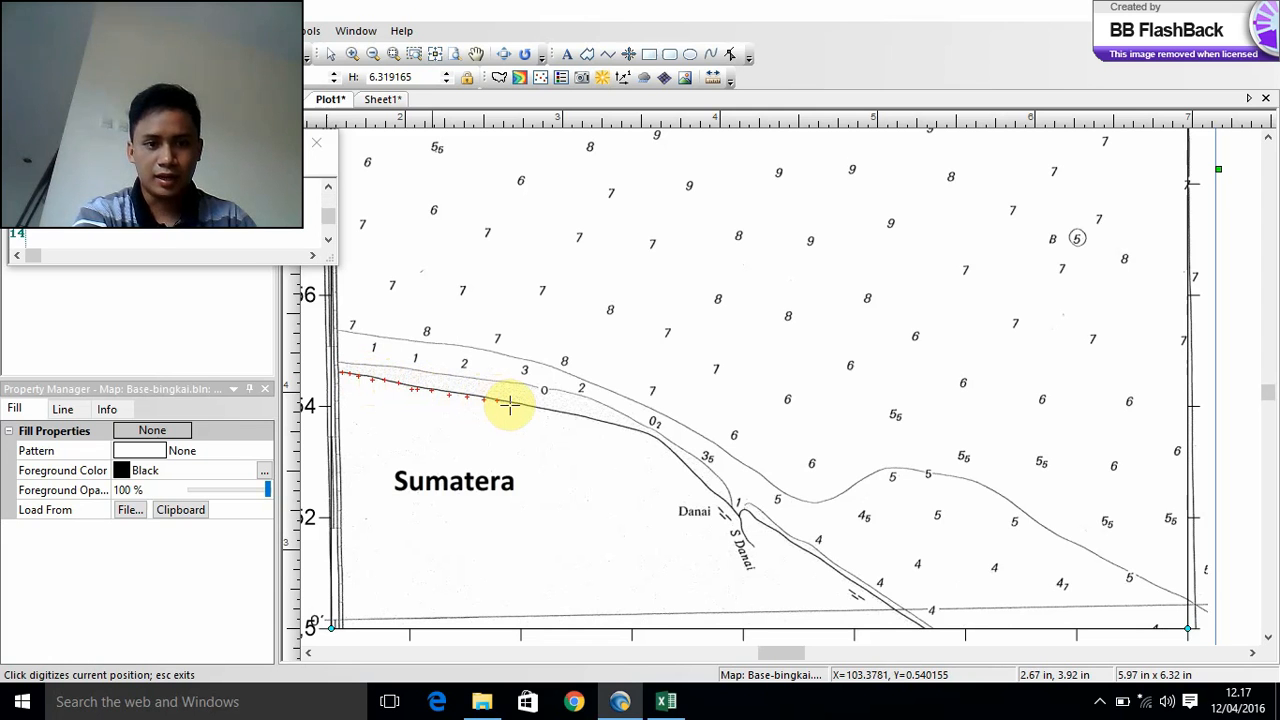
{"action": "left_click", "coordinate": [509, 404]}
{"action": "left_click", "coordinate": [528, 406]}
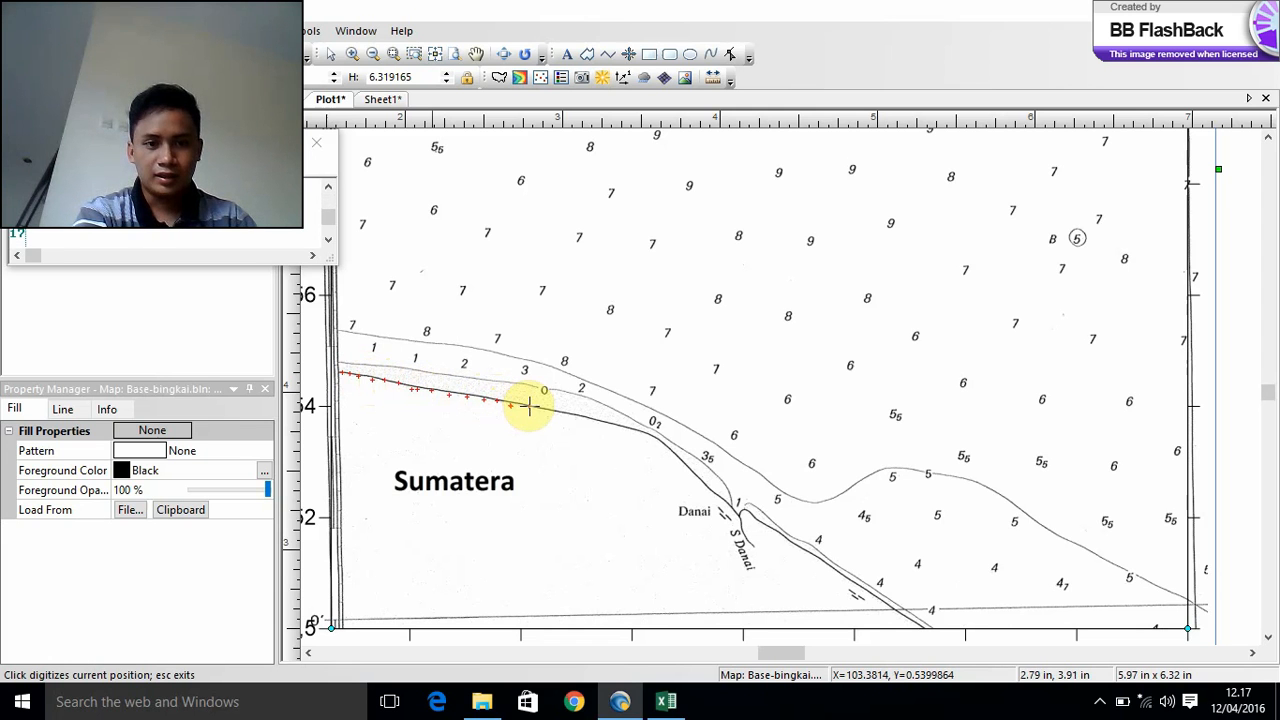
{"action": "left_click", "coordinate": [546, 410]}
{"action": "left_click", "coordinate": [553, 410]}
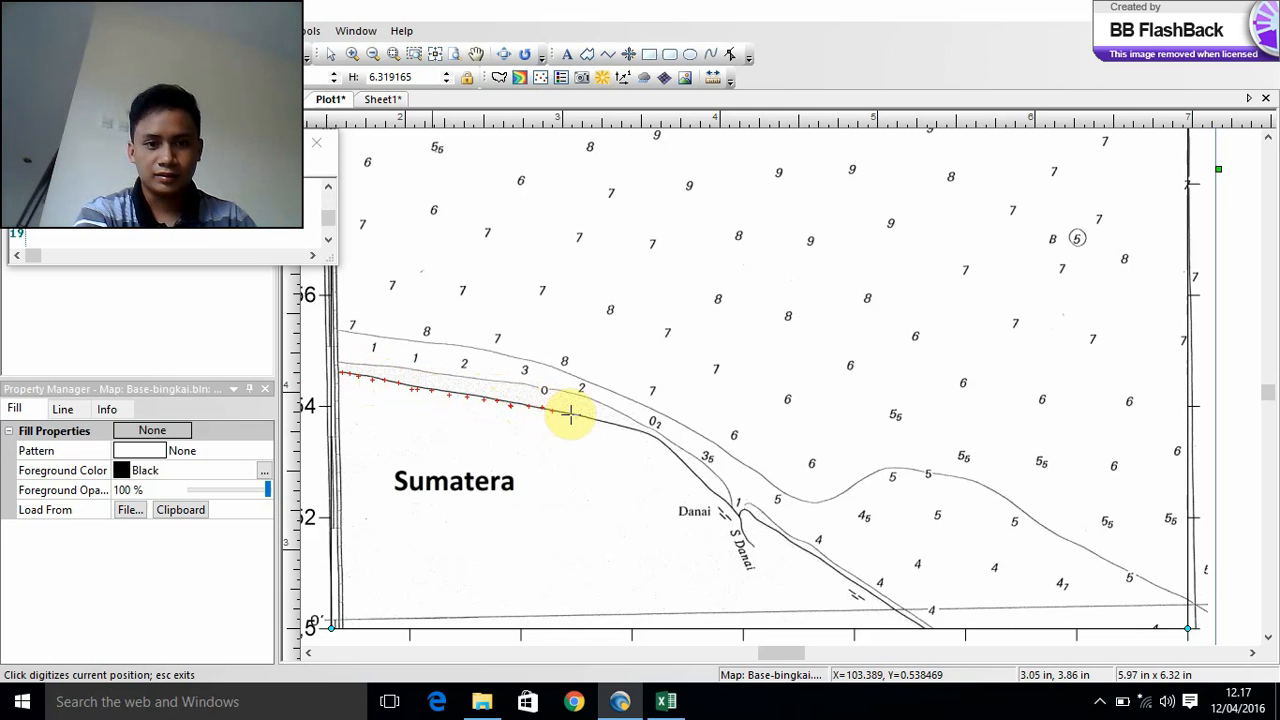
{"action": "left_click", "coordinate": [569, 414]}
{"action": "left_click", "coordinate": [579, 416]}
{"action": "left_click", "coordinate": [586, 420]}
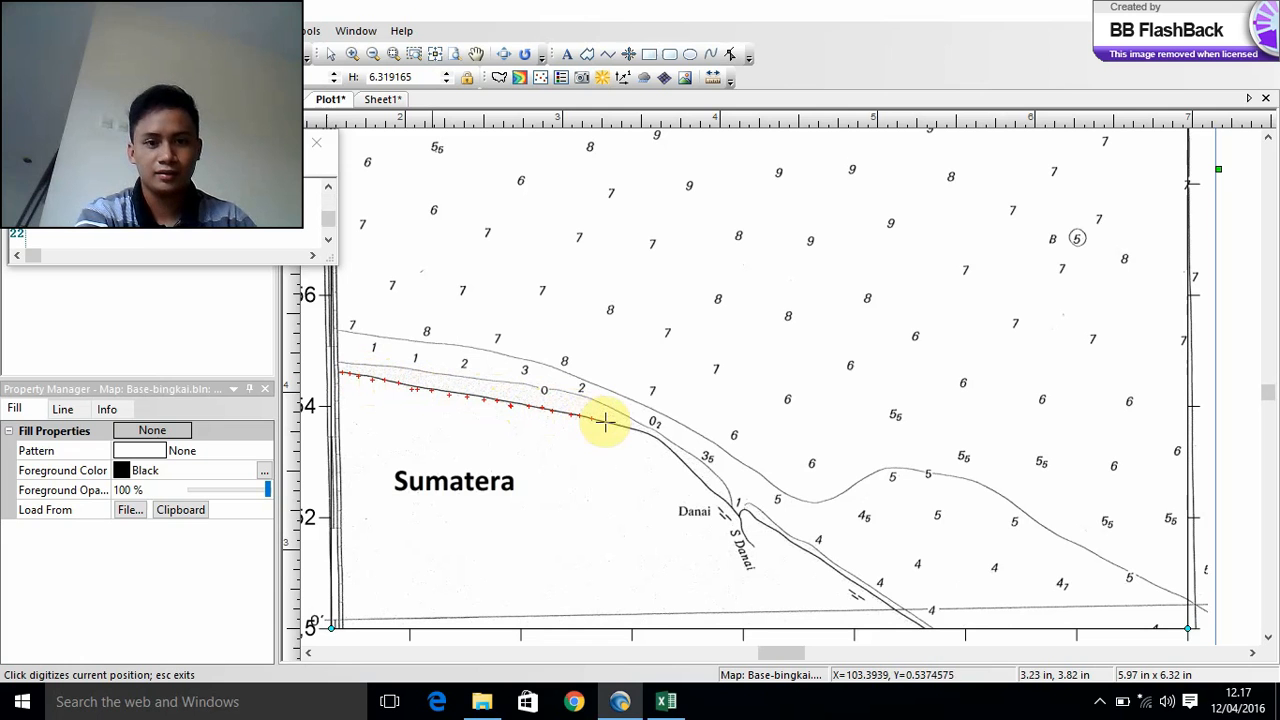
{"action": "left_click", "coordinate": [606, 423]}
{"action": "left_click", "coordinate": [616, 425]}
{"action": "left_click", "coordinate": [625, 424]}
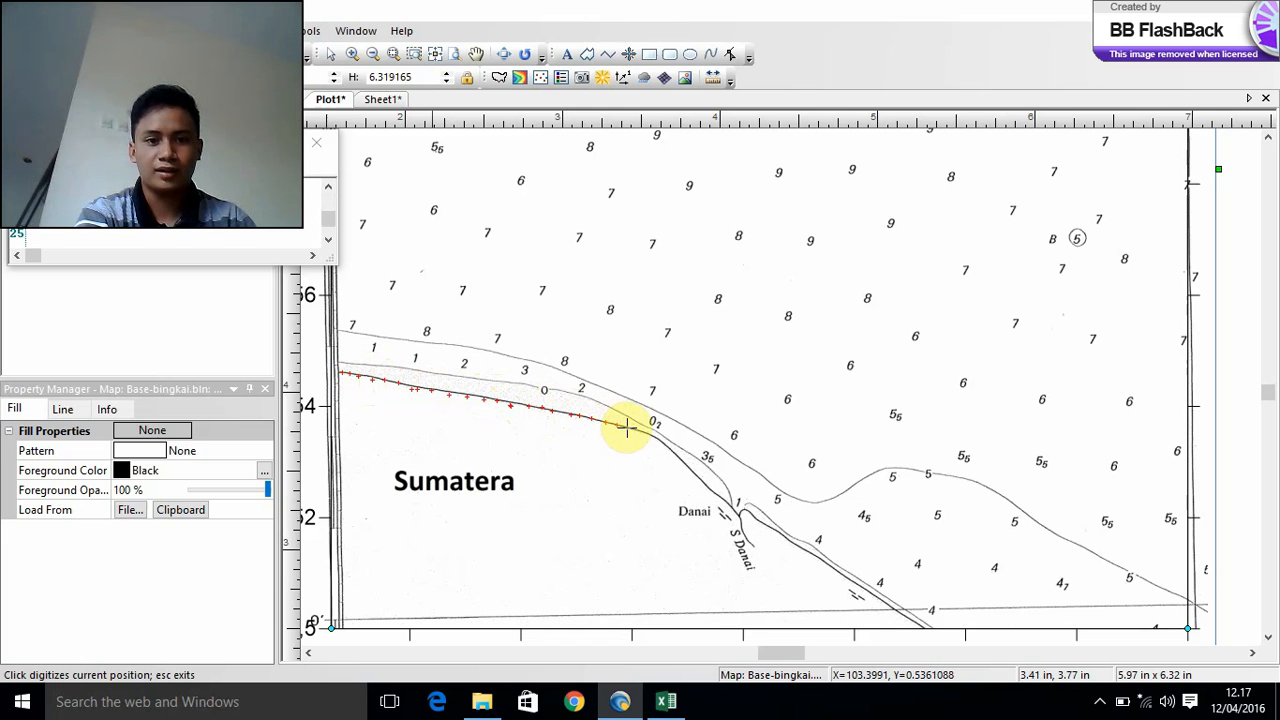
{"action": "left_click", "coordinate": [638, 429]}
{"action": "left_click", "coordinate": [649, 431]}
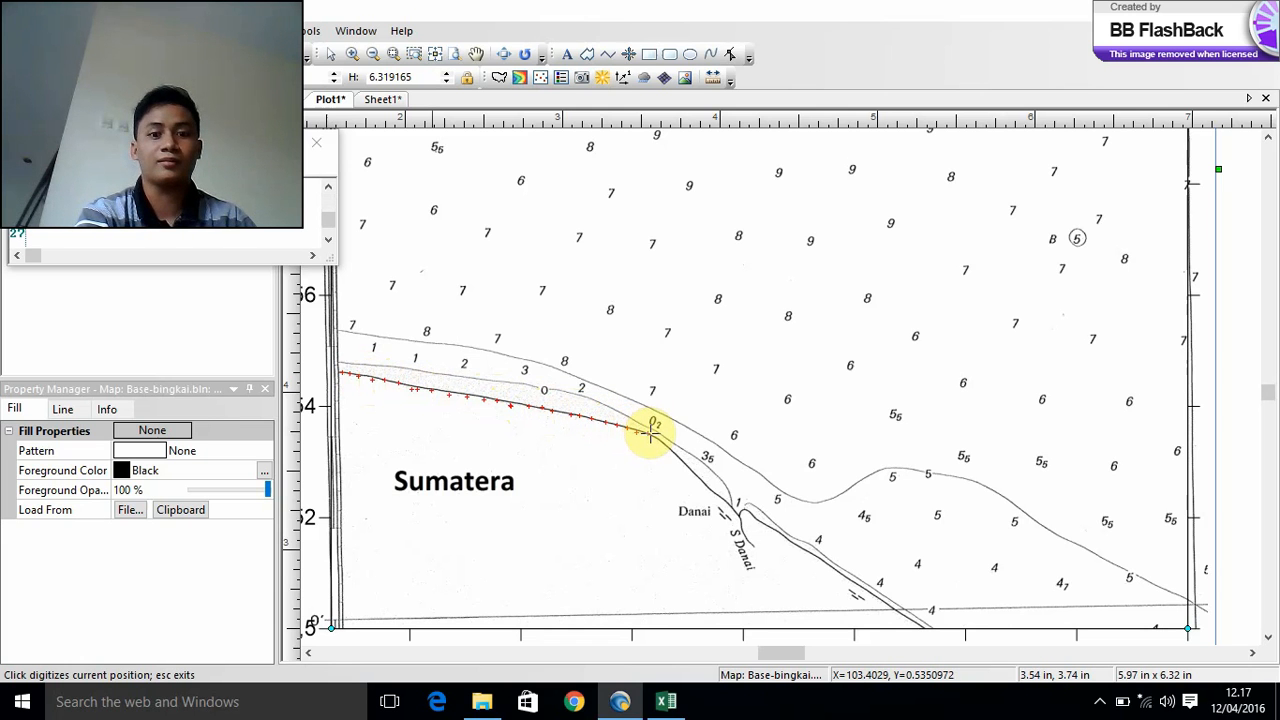
- Continue digitizing the Sumatera coastline southeast from the bend at about X=103.40 to the S Danai river mouth near X=103.42
{"action": "left_click", "coordinate": [650, 433]}
{"action": "left_click", "coordinate": [662, 439]}
{"action": "left_click", "coordinate": [672, 447]}
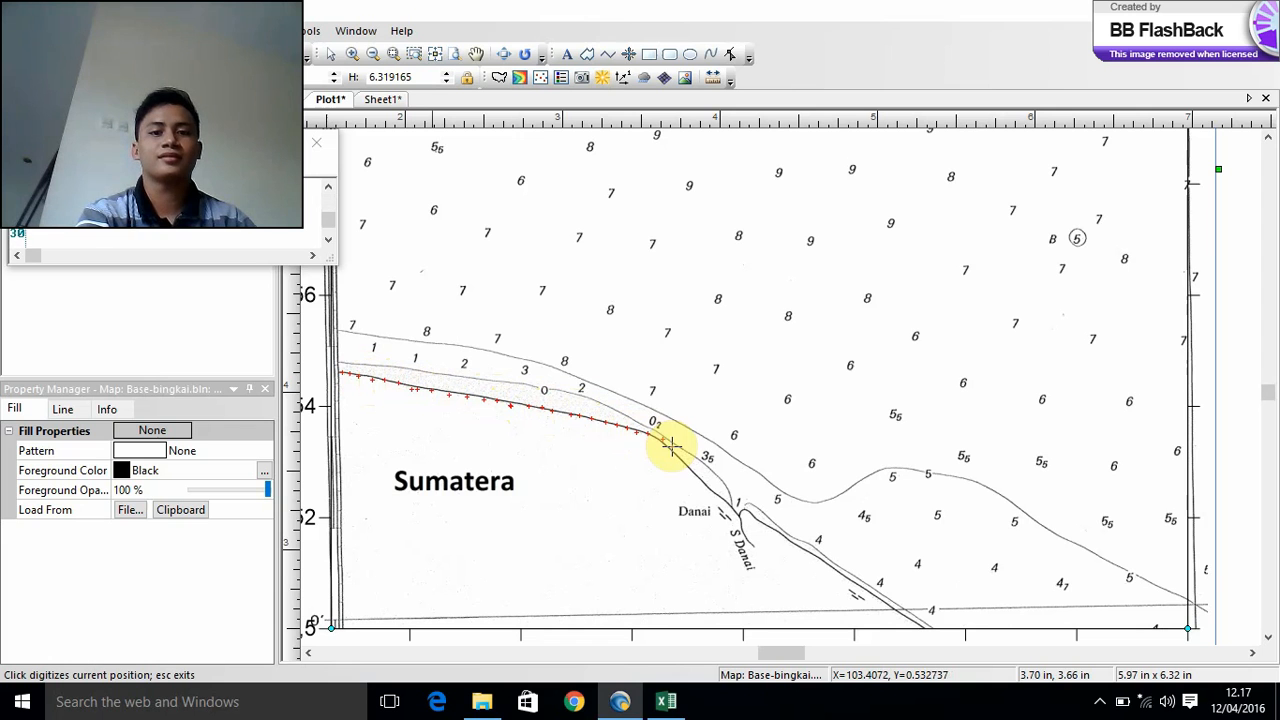
{"action": "left_click", "coordinate": [676, 459]}
{"action": "left_click", "coordinate": [685, 457]}
{"action": "left_click", "coordinate": [694, 467]}
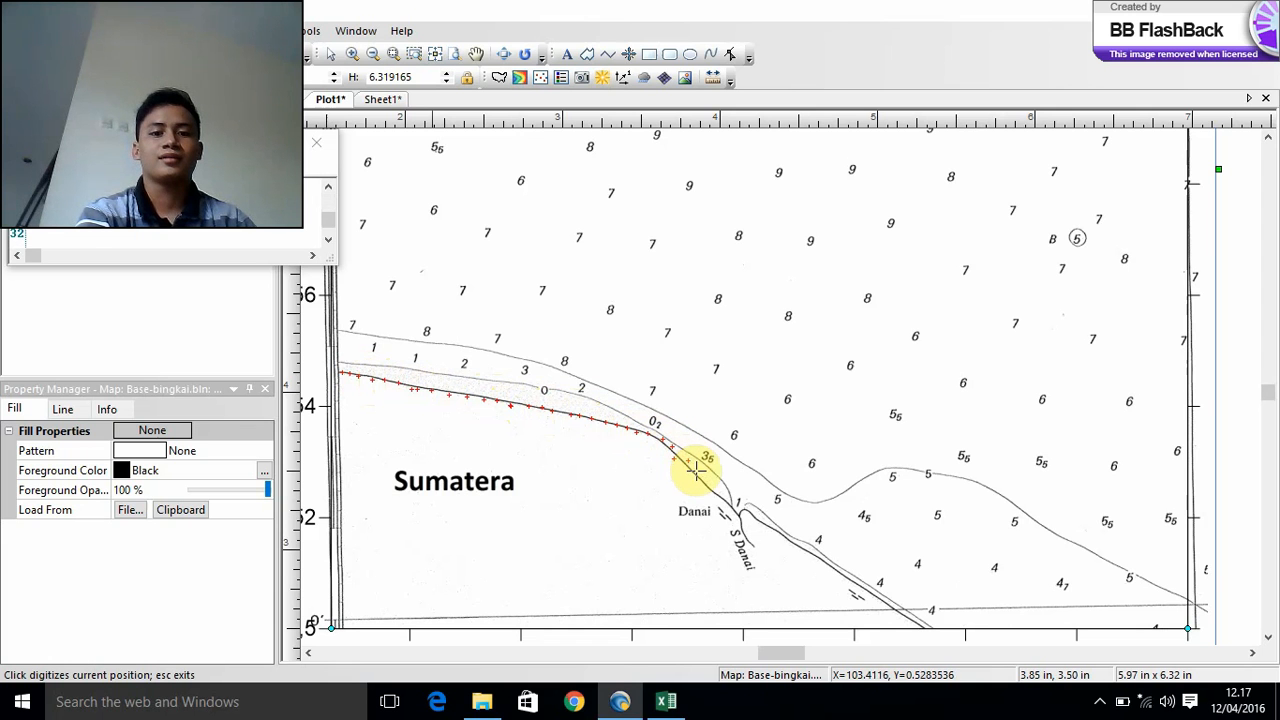
{"action": "left_click", "coordinate": [702, 483]}
{"action": "left_click", "coordinate": [709, 490]}
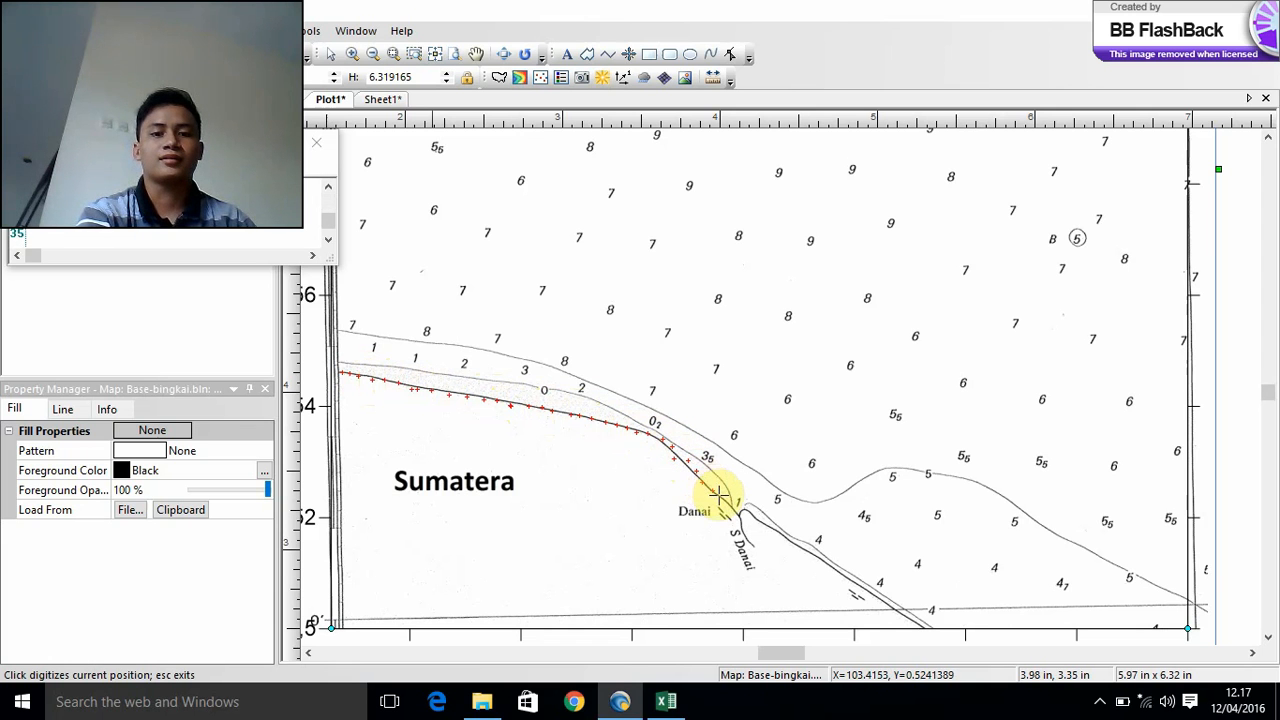
{"action": "left_click", "coordinate": [717, 495]}
{"action": "left_click", "coordinate": [729, 505]}
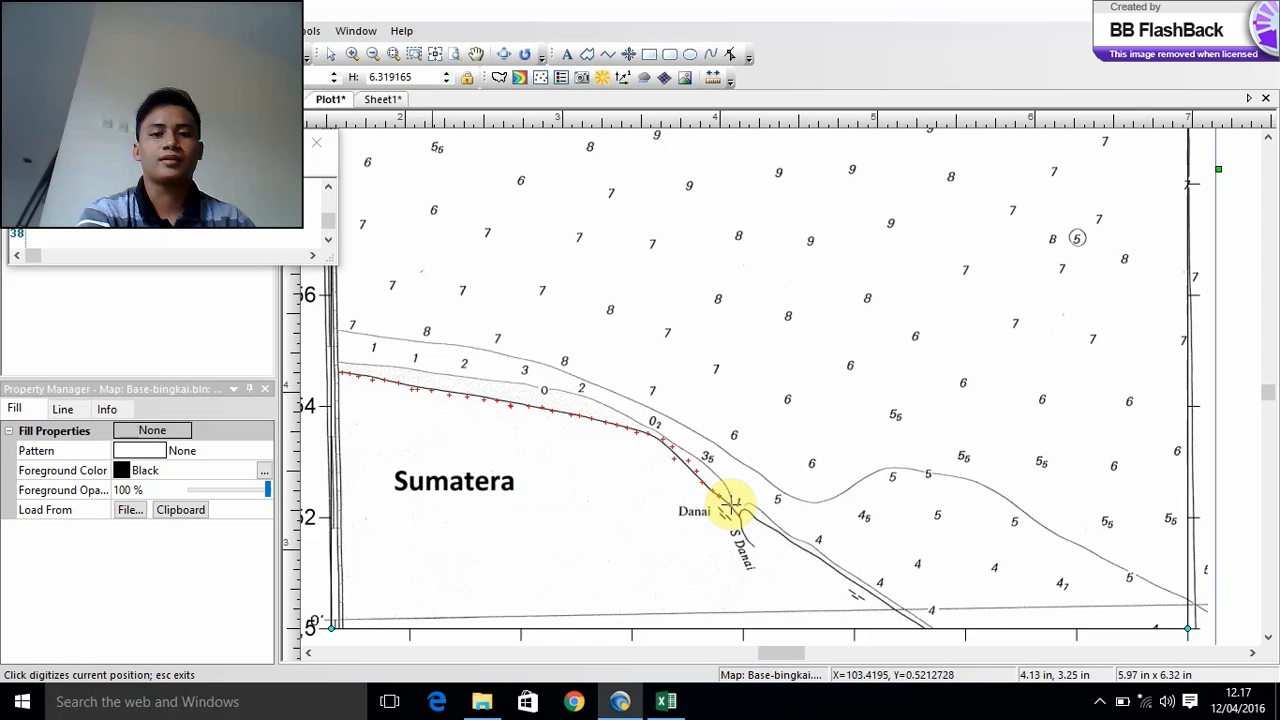
- Digitize the Sumatera coastline across the S Danai river mouth and on southeast to about X=103.435, Y=0.511
{"action": "left_click", "coordinate": [740, 511]}
{"action": "left_click", "coordinate": [745, 515]}
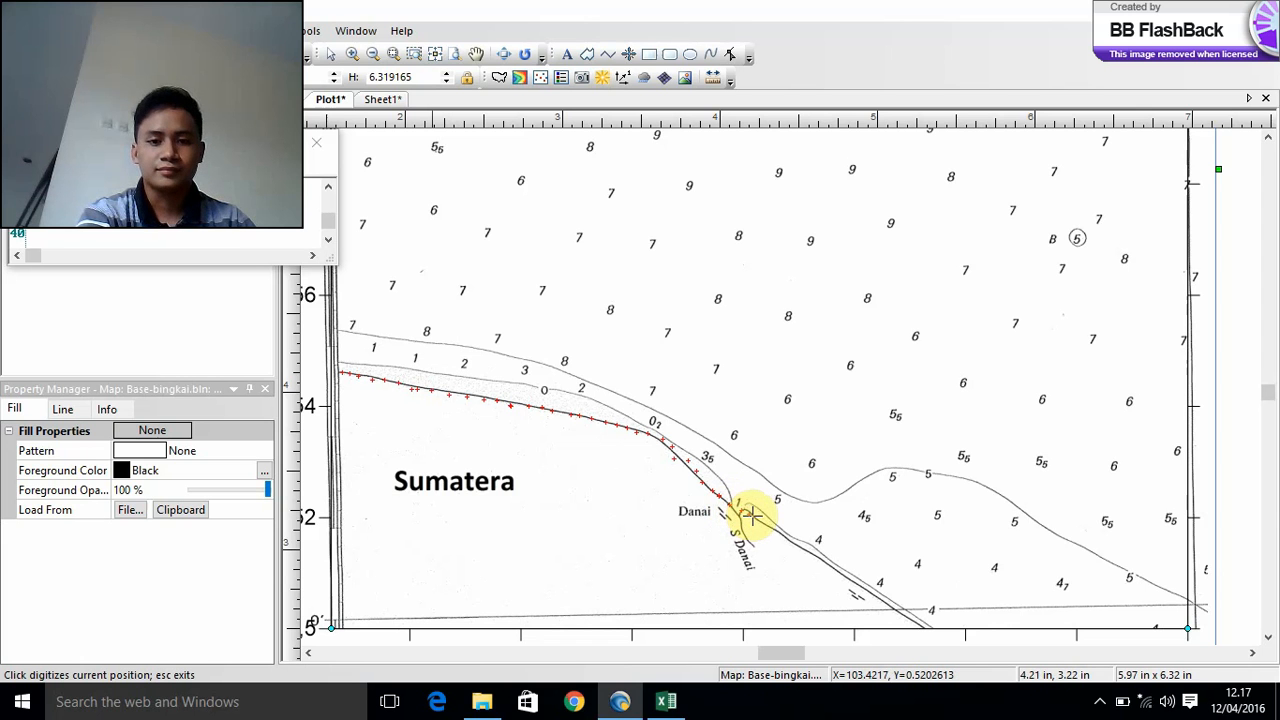
{"action": "left_click", "coordinate": [751, 516]}
{"action": "left_click", "coordinate": [758, 517]}
{"action": "left_click", "coordinate": [767, 522]}
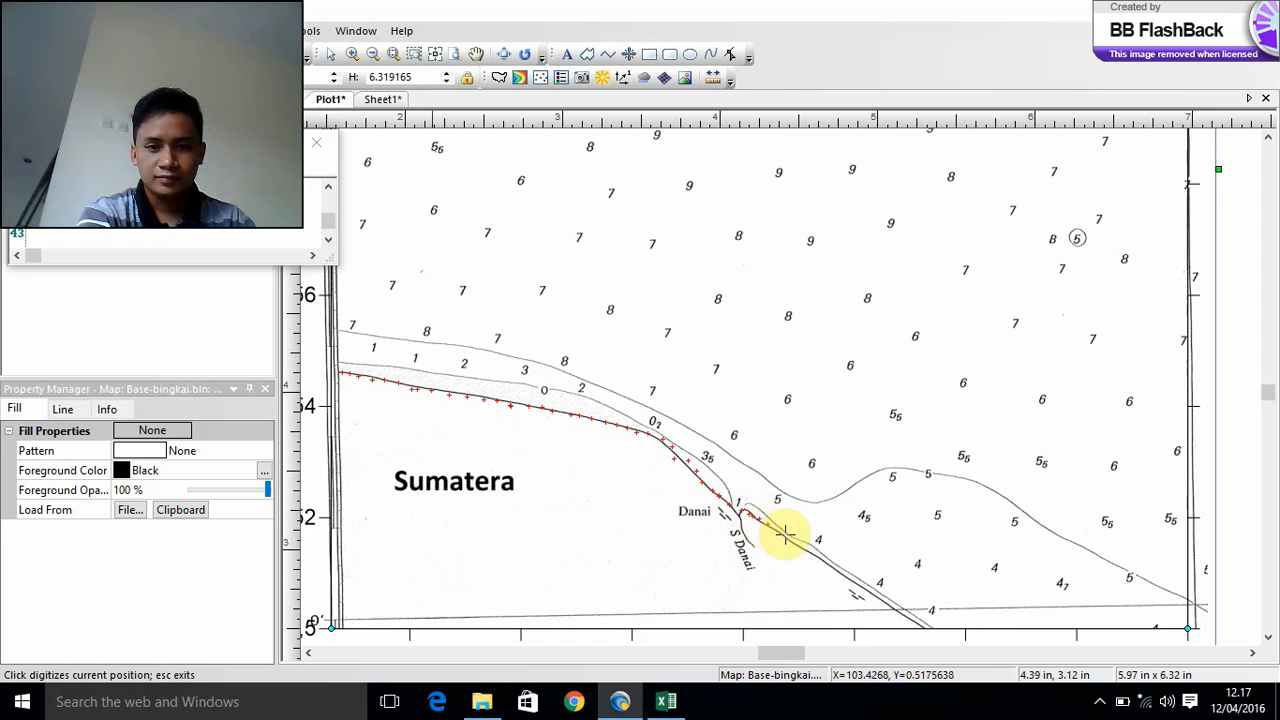
{"action": "left_click", "coordinate": [777, 528]}
{"action": "left_click", "coordinate": [786, 536]}
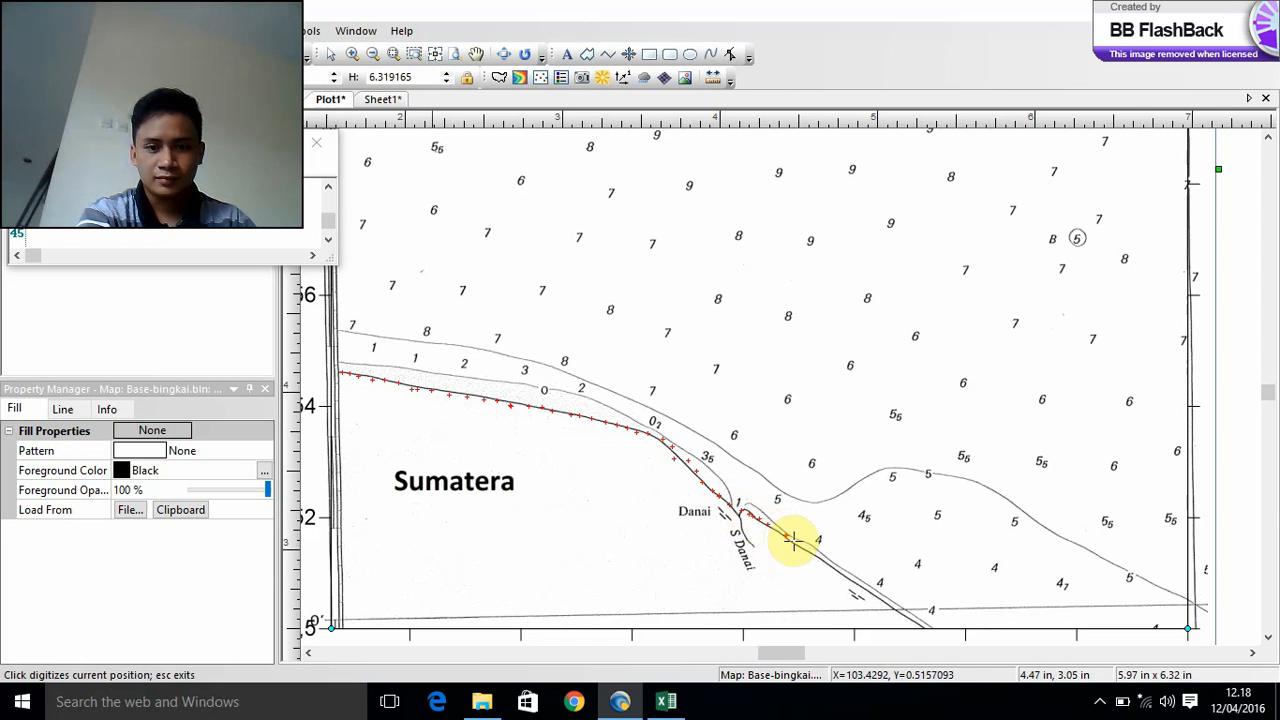
{"action": "left_click", "coordinate": [802, 544]}
{"action": "left_click", "coordinate": [818, 556]}
{"action": "left_click", "coordinate": [821, 556]}
{"action": "left_click", "coordinate": [826, 563]}
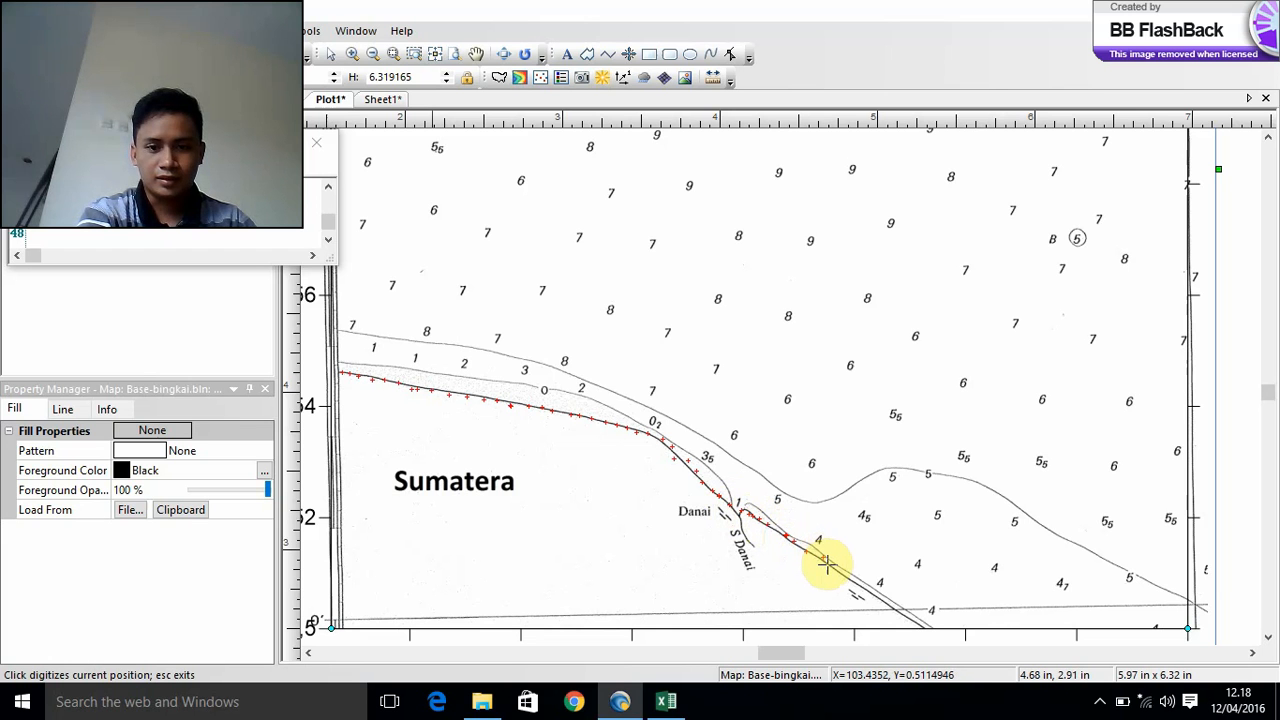
- Digitize the last stretch of the Sumatera coastline southeast to the map's bottom border
{"action": "left_click", "coordinate": [835, 568]}
{"action": "left_click", "coordinate": [859, 582]}
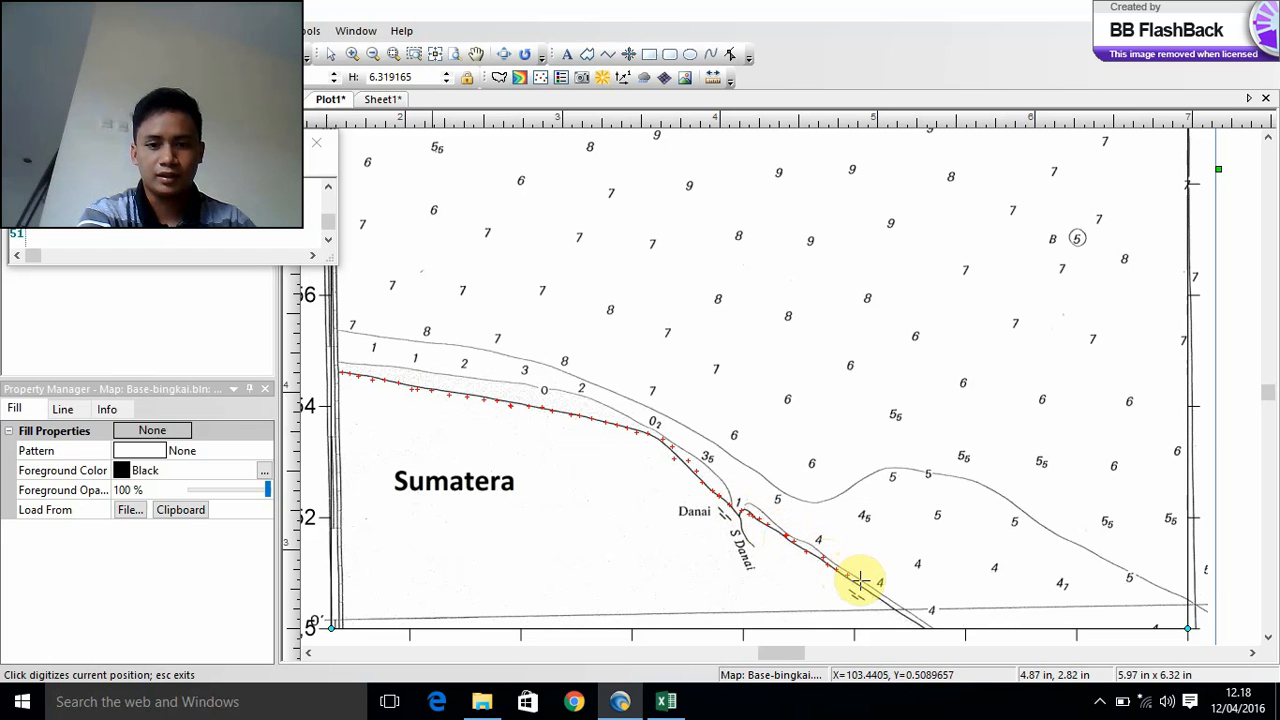
{"action": "left_click", "coordinate": [861, 589]}
{"action": "left_click", "coordinate": [876, 590]}
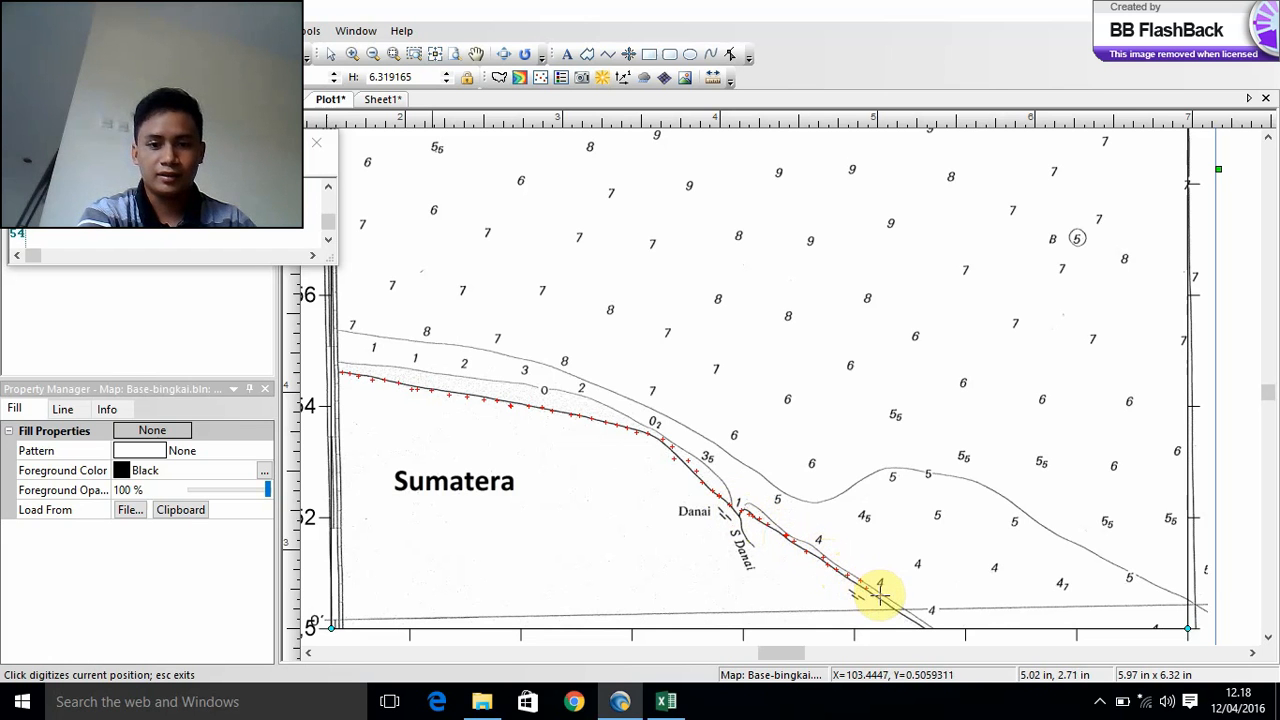
{"action": "left_click", "coordinate": [885, 599]}
{"action": "left_click", "coordinate": [889, 606]}
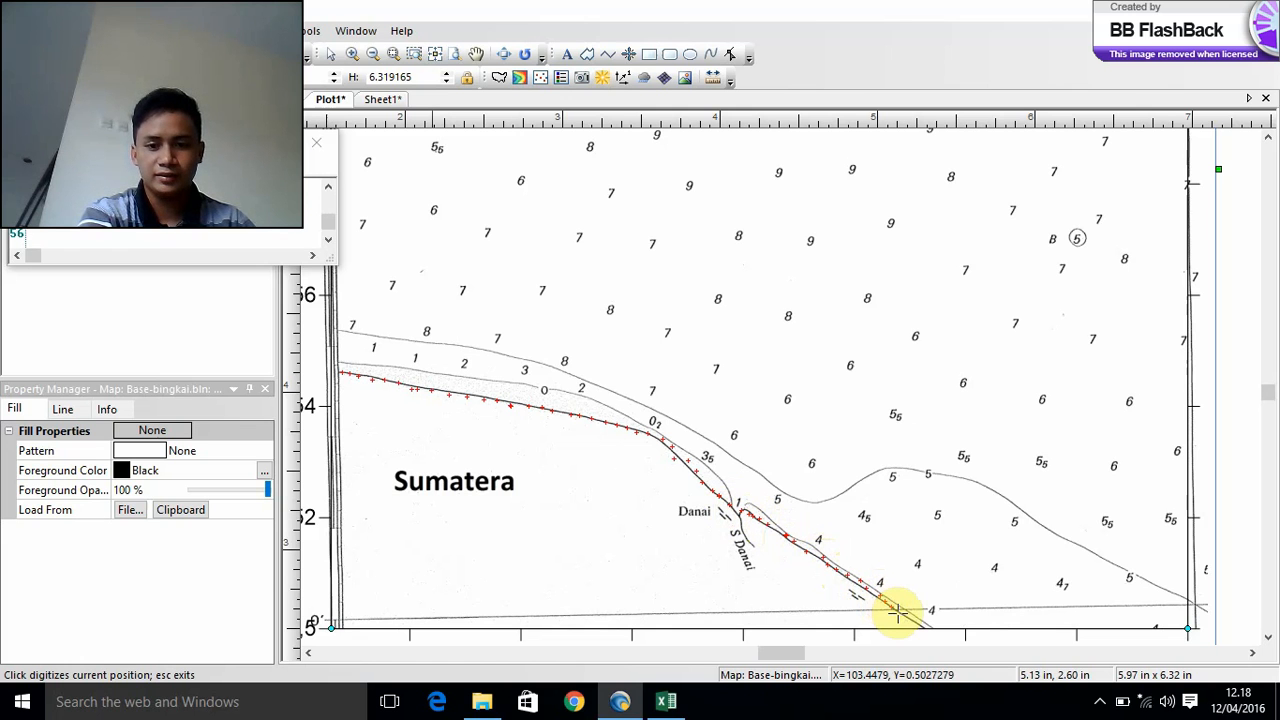
{"action": "left_click", "coordinate": [898, 610]}
{"action": "left_click", "coordinate": [908, 617]}
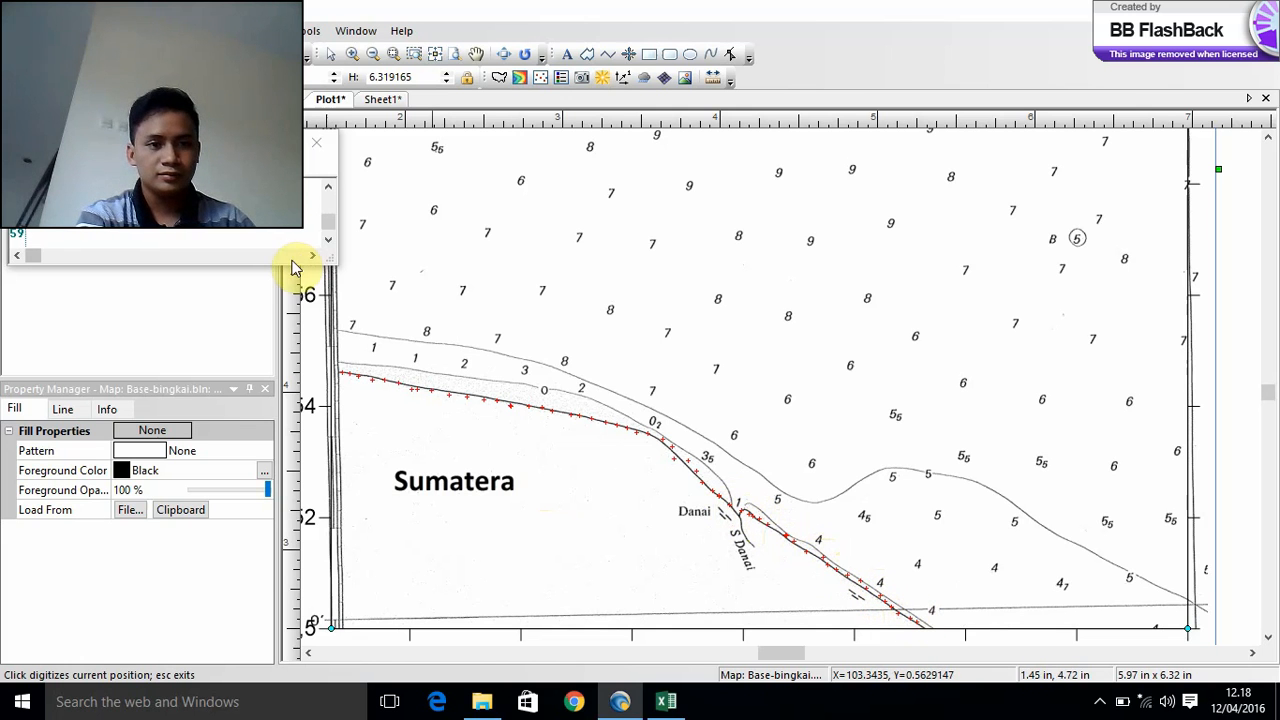
- Look through the digitized Sumatera coordinates from first to last and open the save dialog for them
{"action": "left_click_drag", "start_coordinate": [330, 224], "coordinate": [338, 174]}
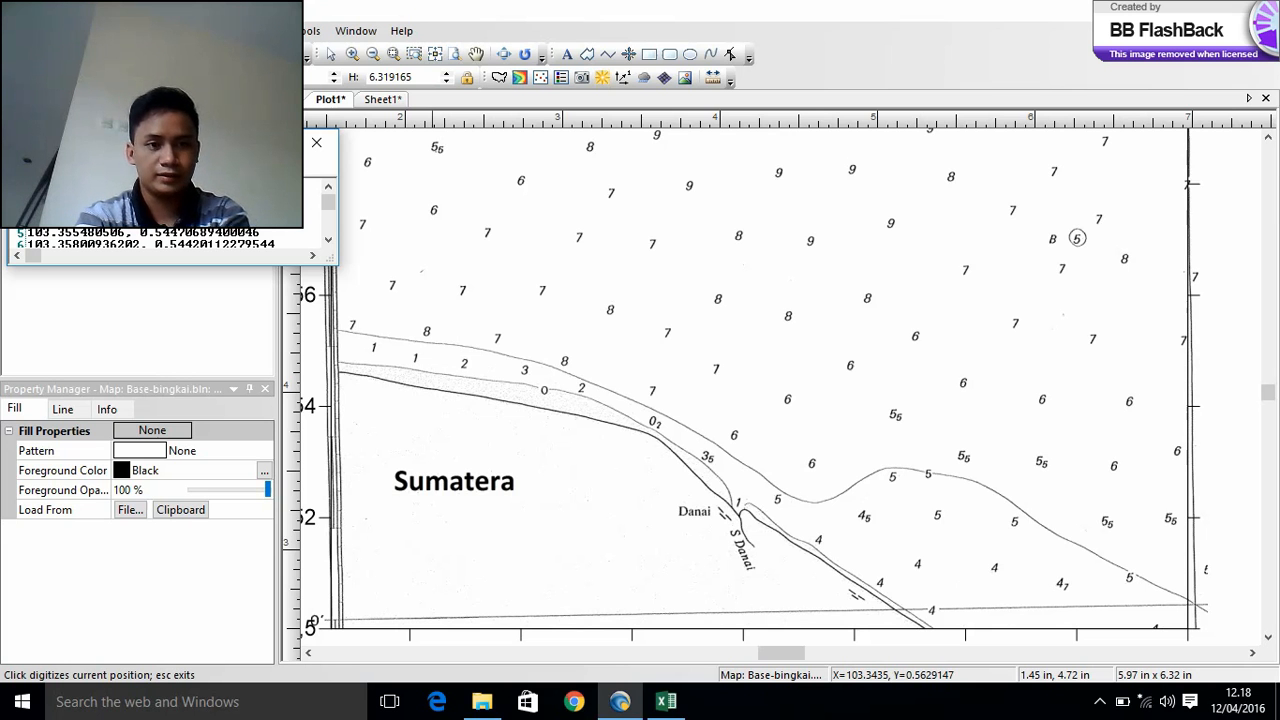
{"action": "left_click_drag", "start_coordinate": [329, 200], "coordinate": [322, 237]}
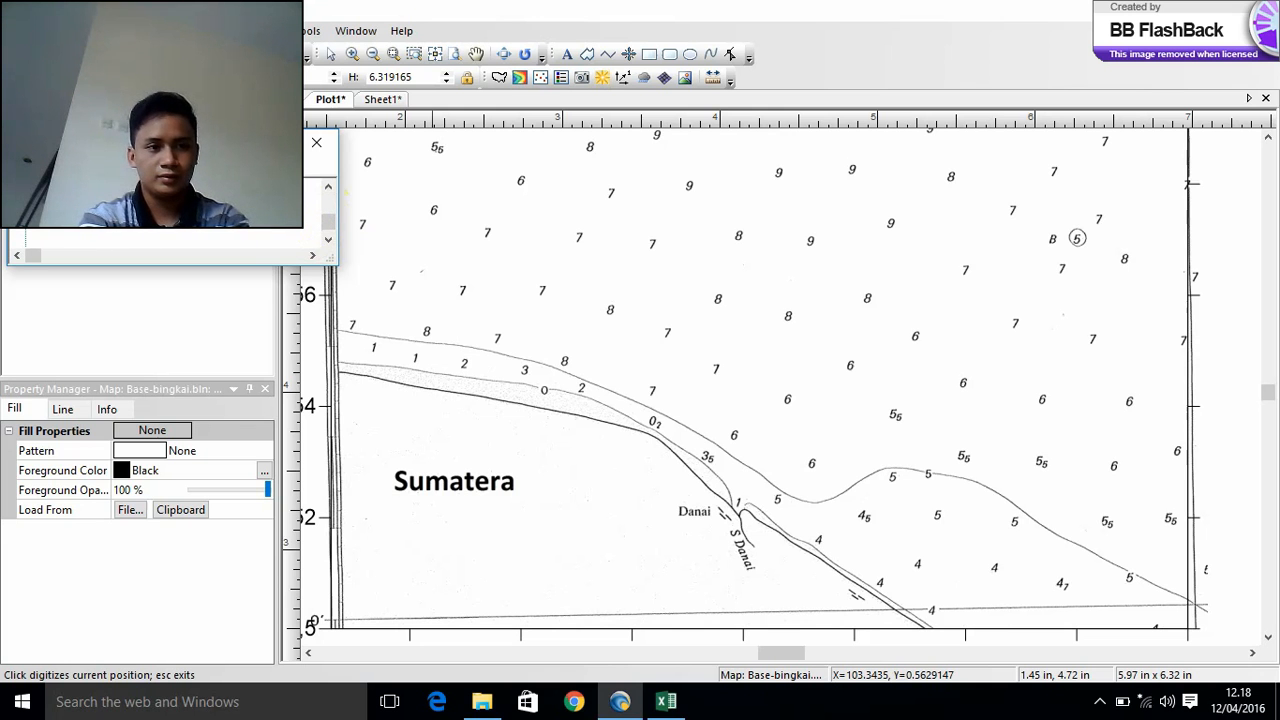
{"action": "left_click", "coordinate": [23, 167]}
{"action": "left_click", "coordinate": [44, 230]}
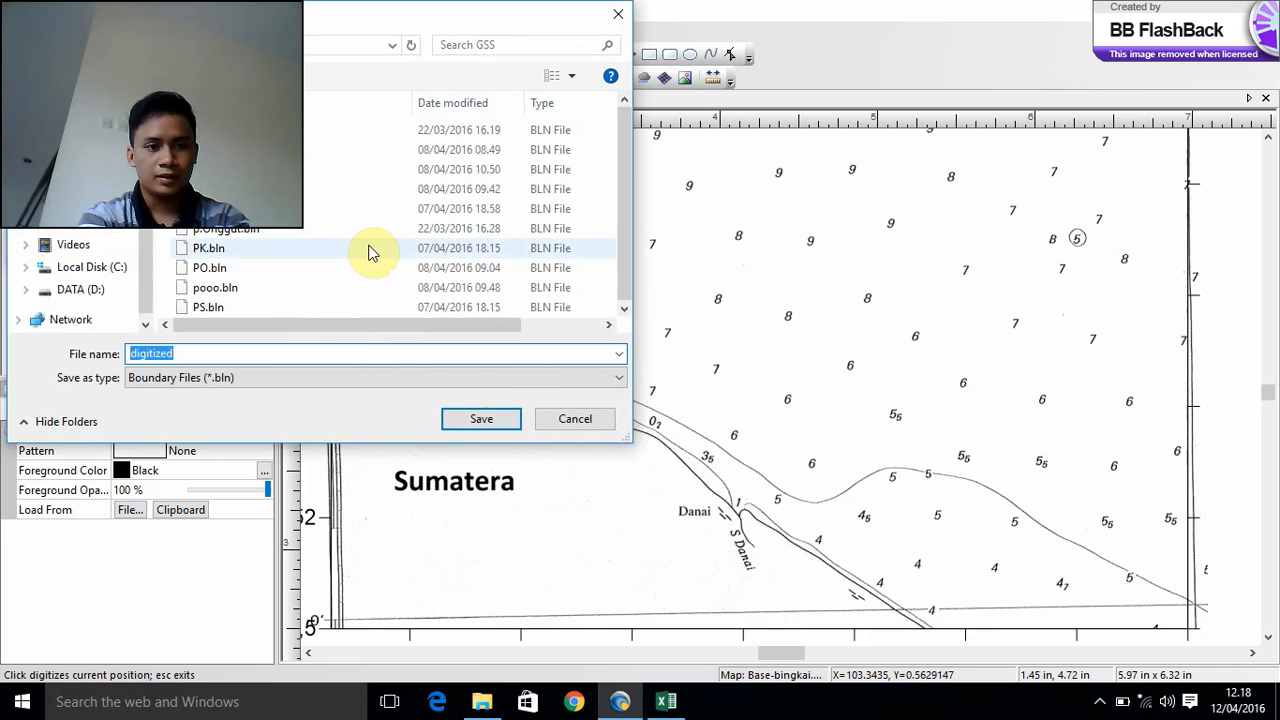
- Enter P.SUMATRA as the file name with the Boundary Files (*.bln) save type, then cancel saving
{"action": "left_click", "coordinate": [357, 354]}
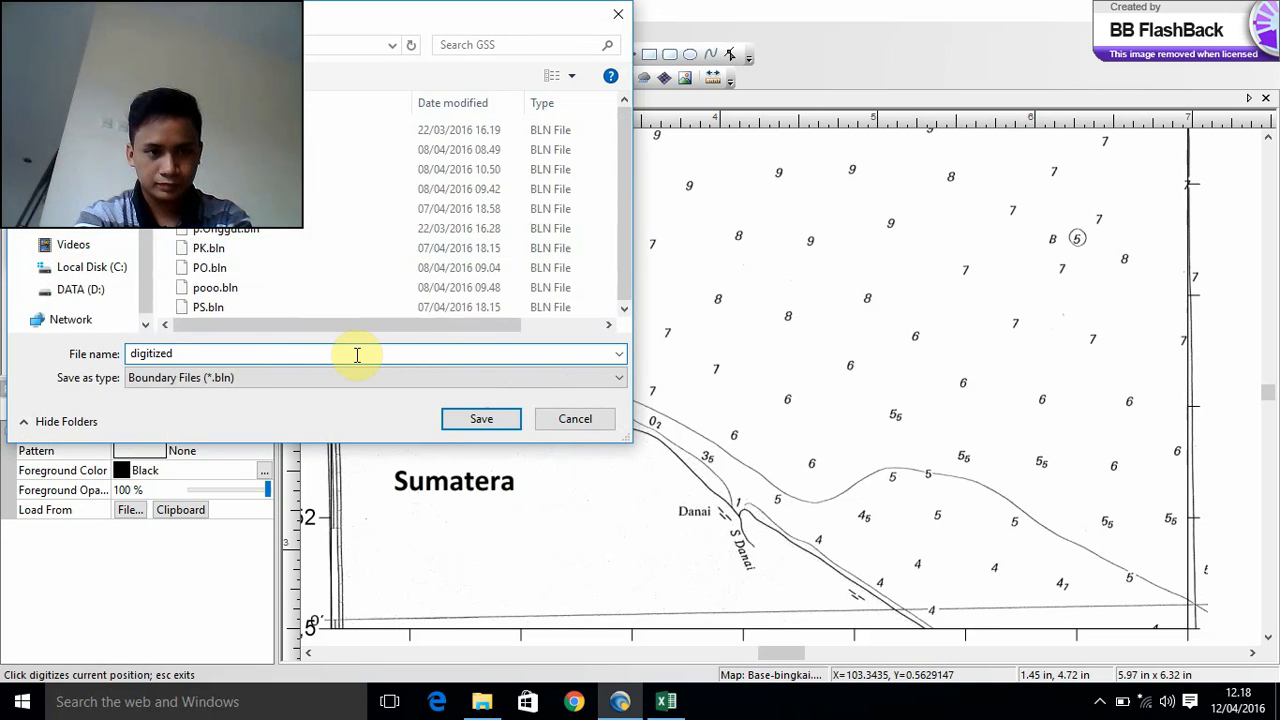
{"action": "key", "text": "BackSpace"}
{"action": "key", "text": "BackSpace"}
{"action": "key", "text": "BackSpace"}
{"action": "key", "text": "BackSpace"}
{"action": "key", "text": "BackSpace"}
{"action": "key", "text": "BackSpace"}
{"action": "key", "text": "BackSpace"}
{"action": "key", "text": "BackSpace"}
{"action": "key", "text": "BackSpace"}
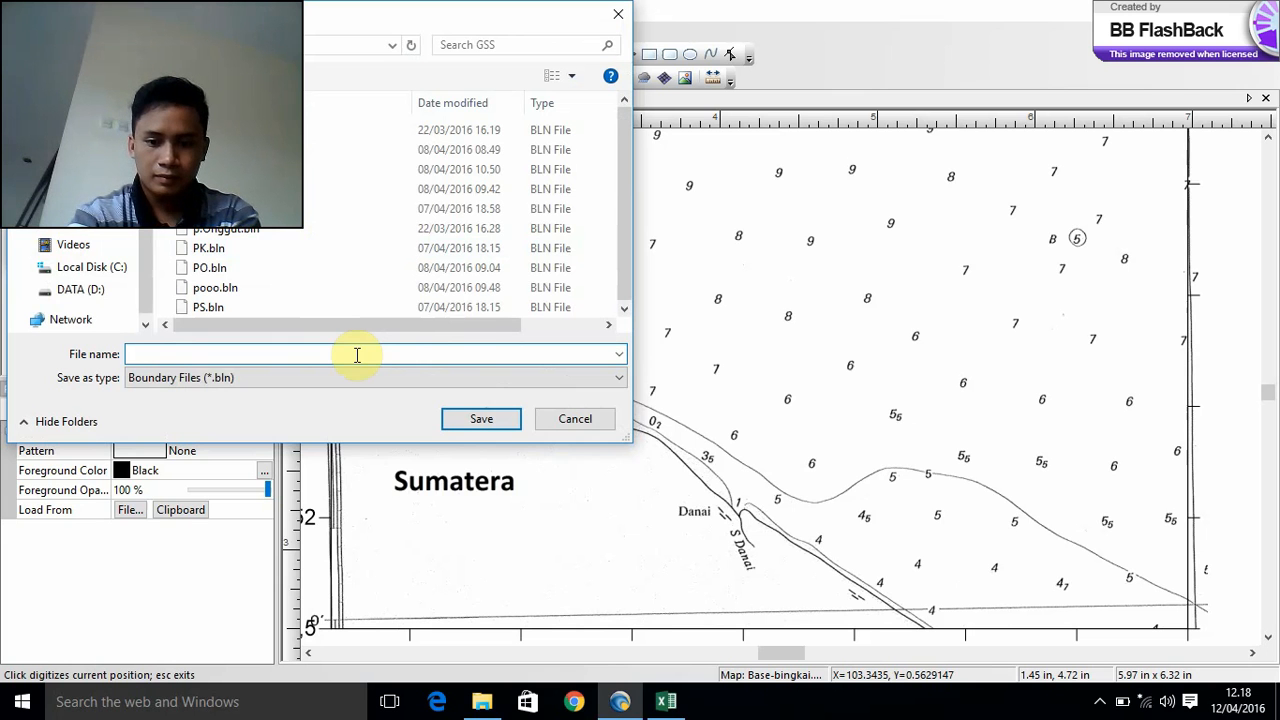
{"action": "type", "text": "P."}
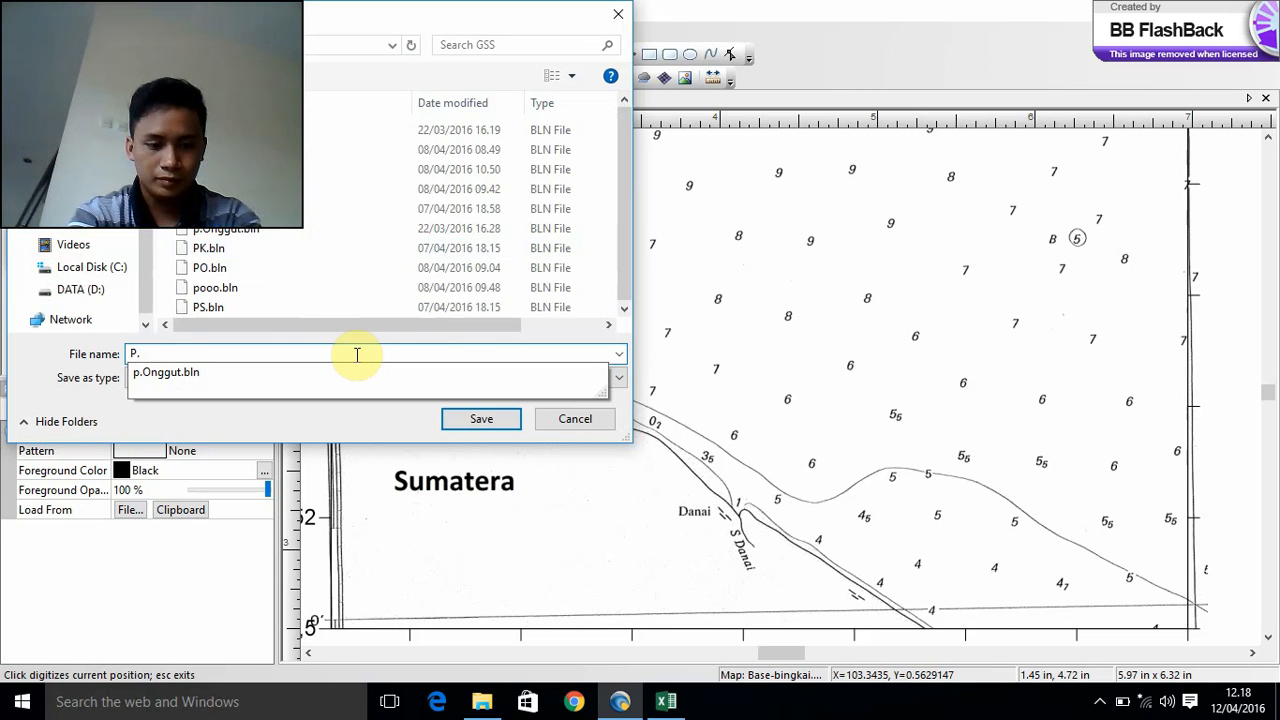
{"action": "type", "text": "SUMAT"}
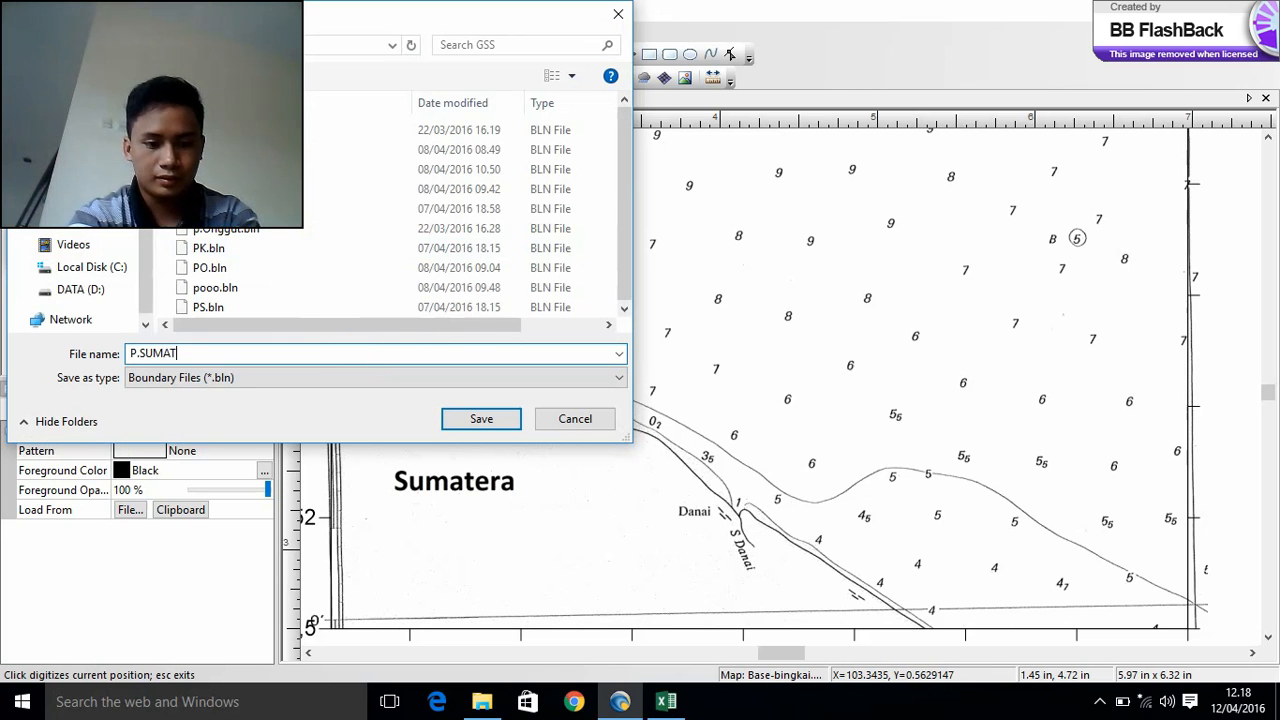
{"action": "type", "text": "RA"}
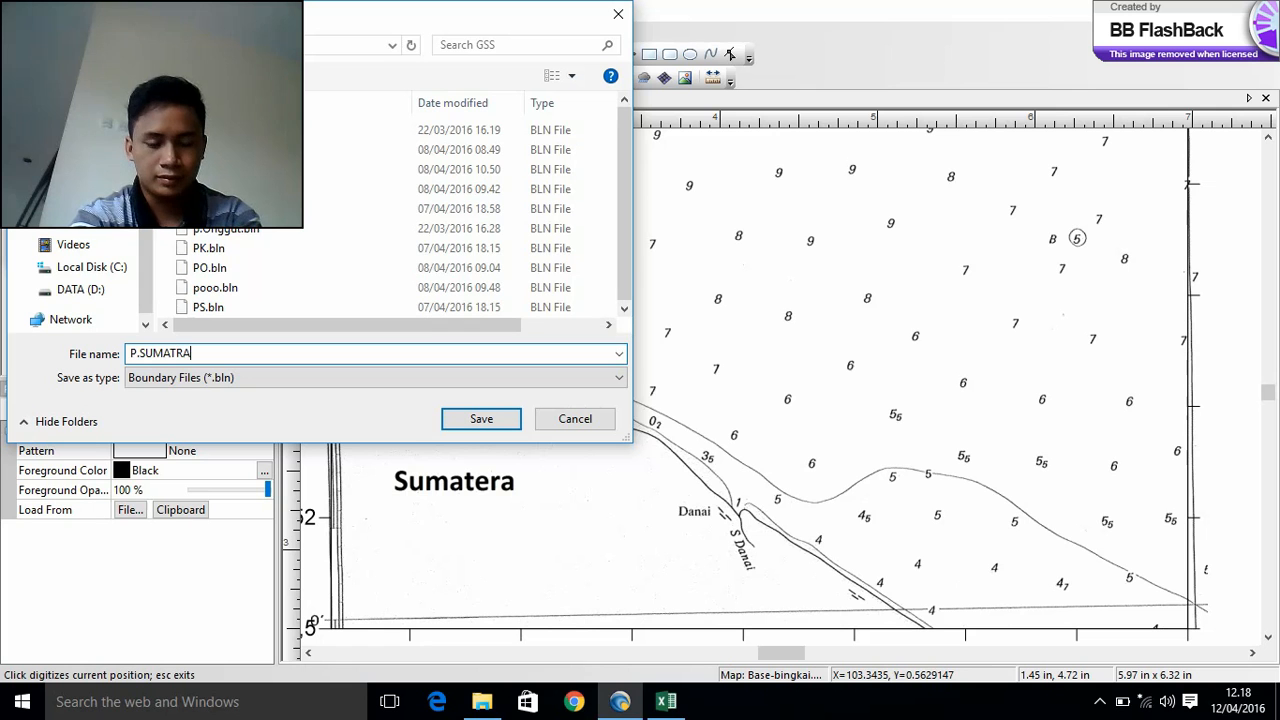
{"action": "left_click", "coordinate": [294, 381]}
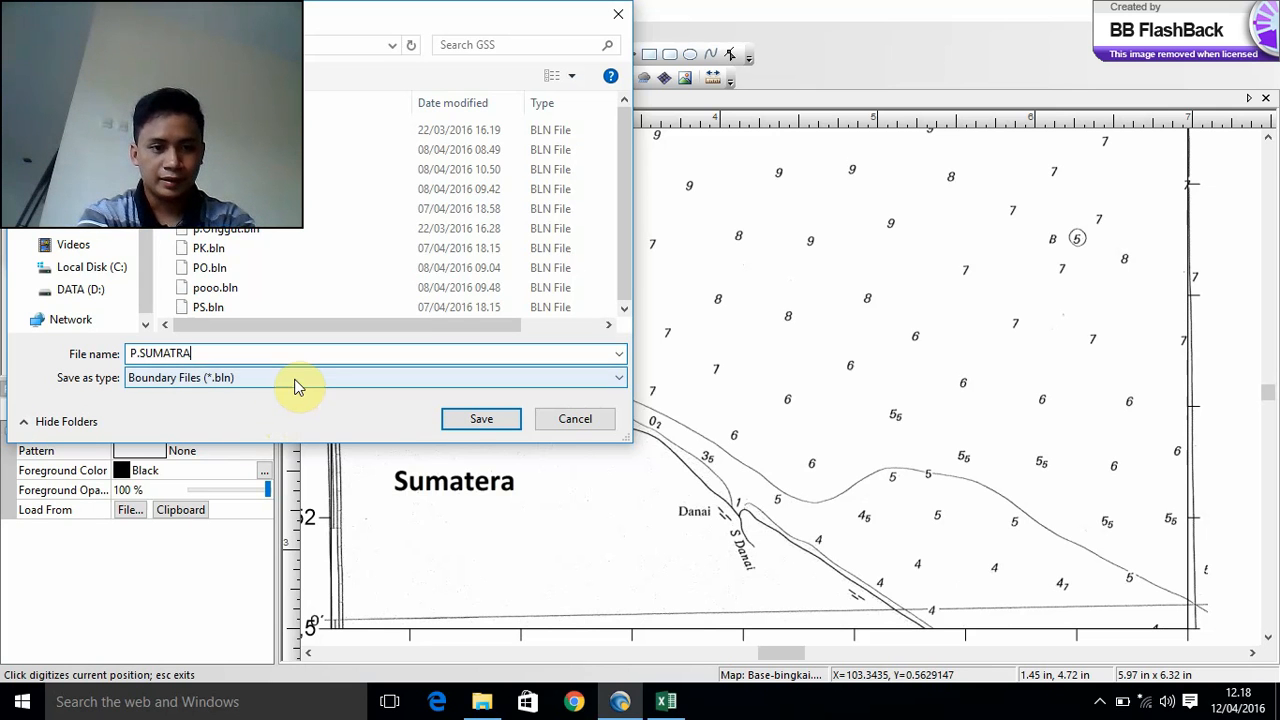
{"action": "left_click", "coordinate": [297, 384]}
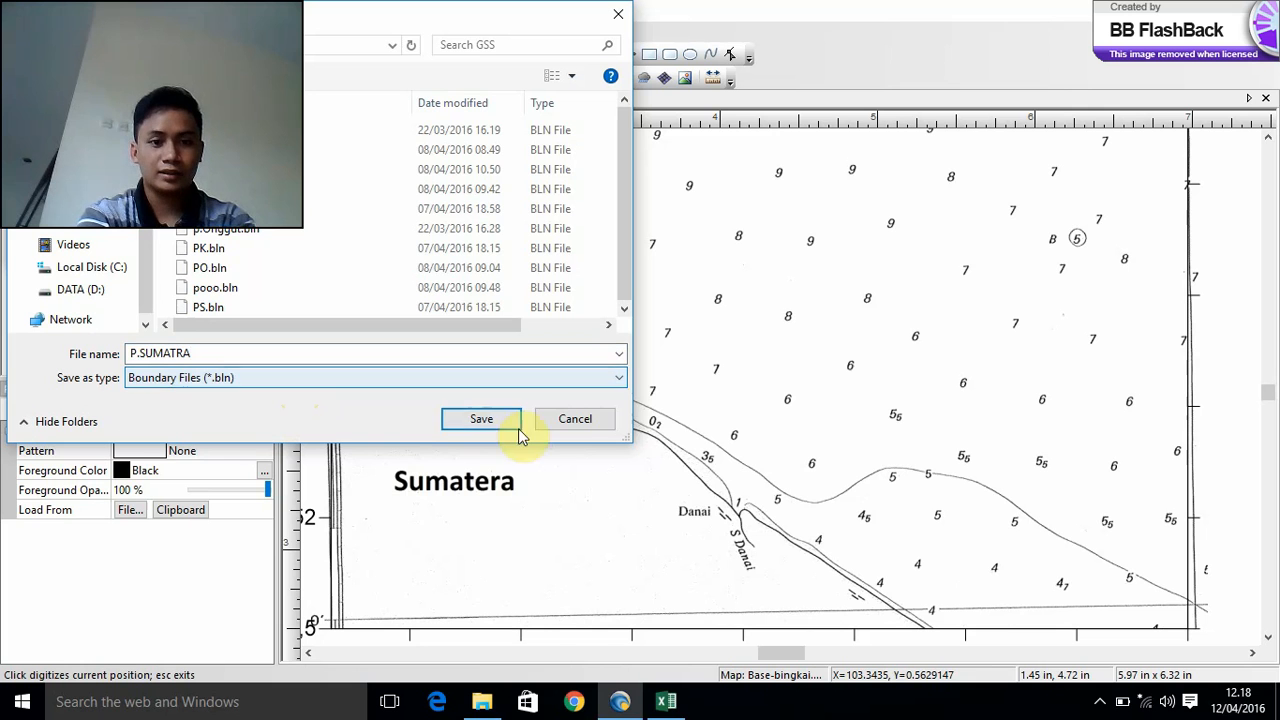
{"action": "left_click", "coordinate": [570, 420]}
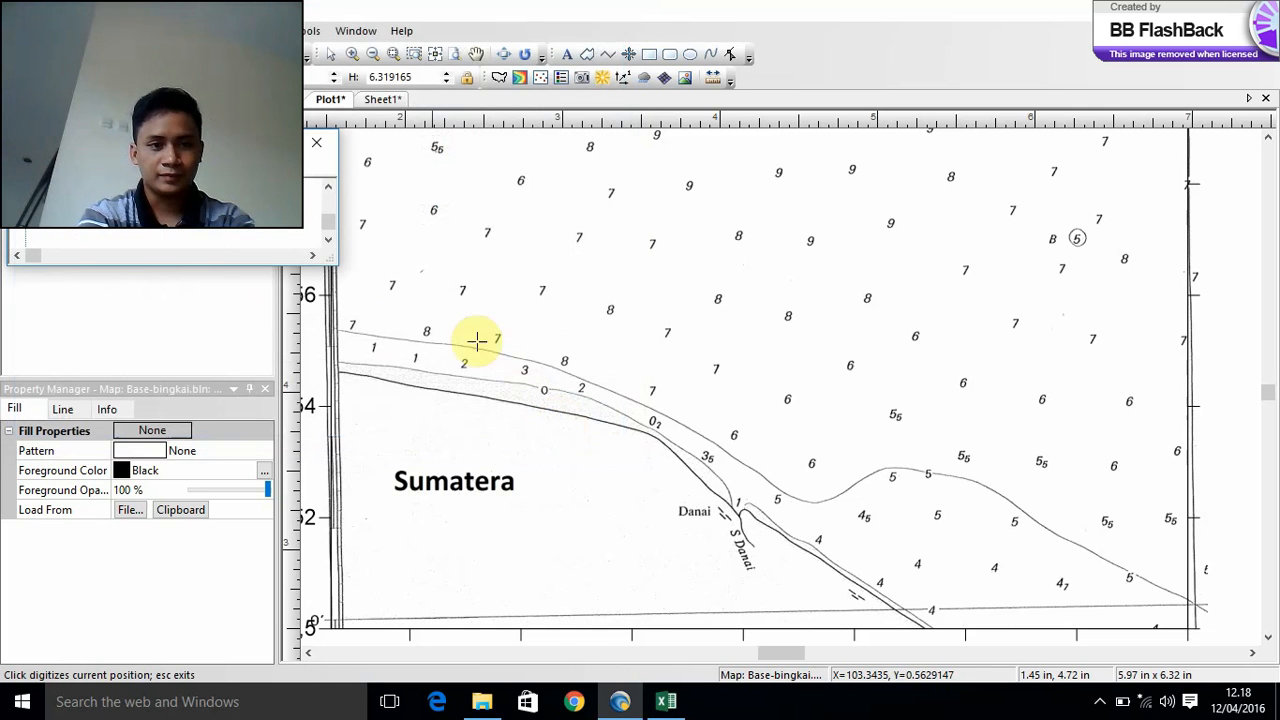
{"action": "left_click", "coordinate": [1099, 704]}
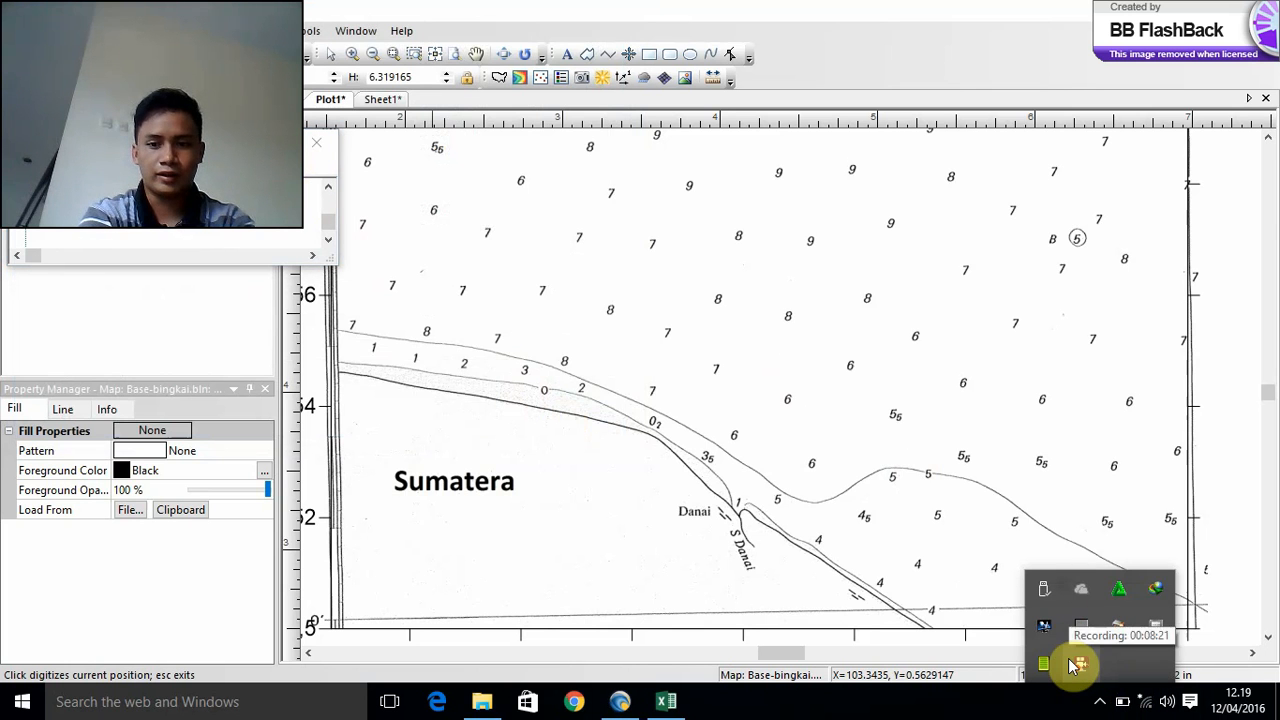
{"action": "right_click", "coordinate": [1077, 665]}
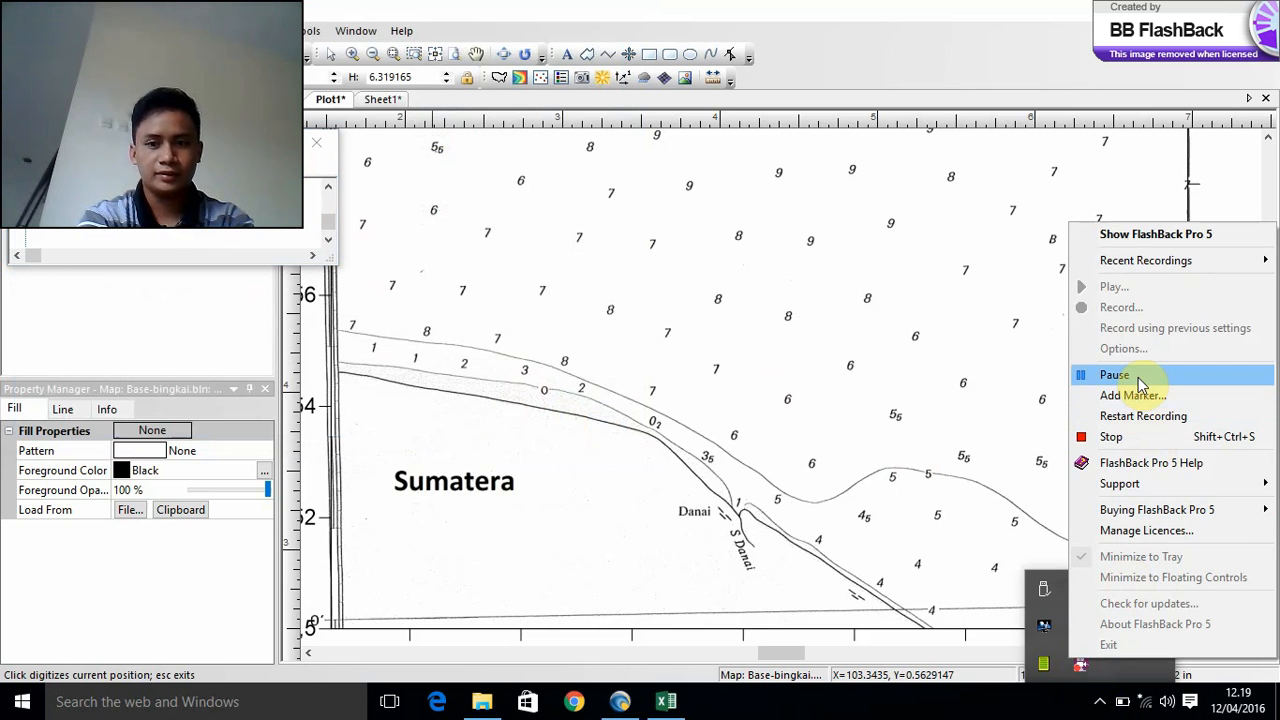
{"action": "left_click", "coordinate": [1134, 374]}
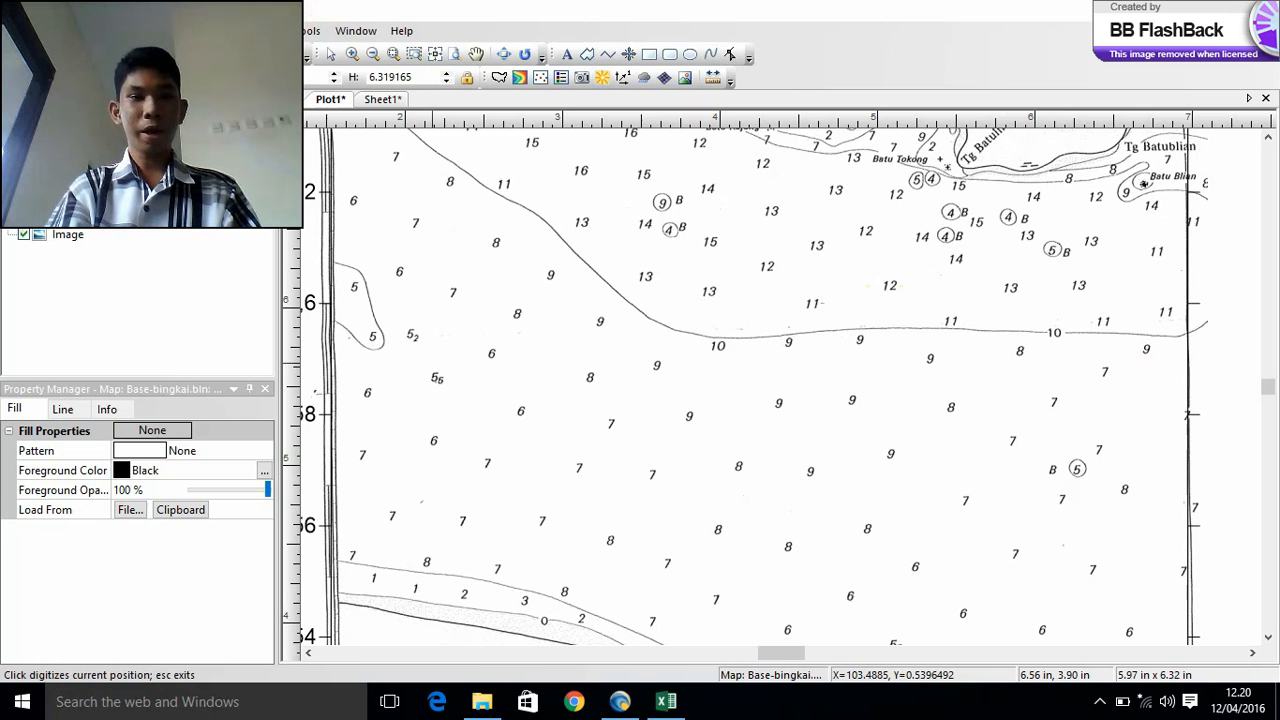
- Start a new digitizing session and digitize the 10 m depth contour westwards from its label to about X=103.45
{"action": "left_click", "coordinate": [299, 30]}
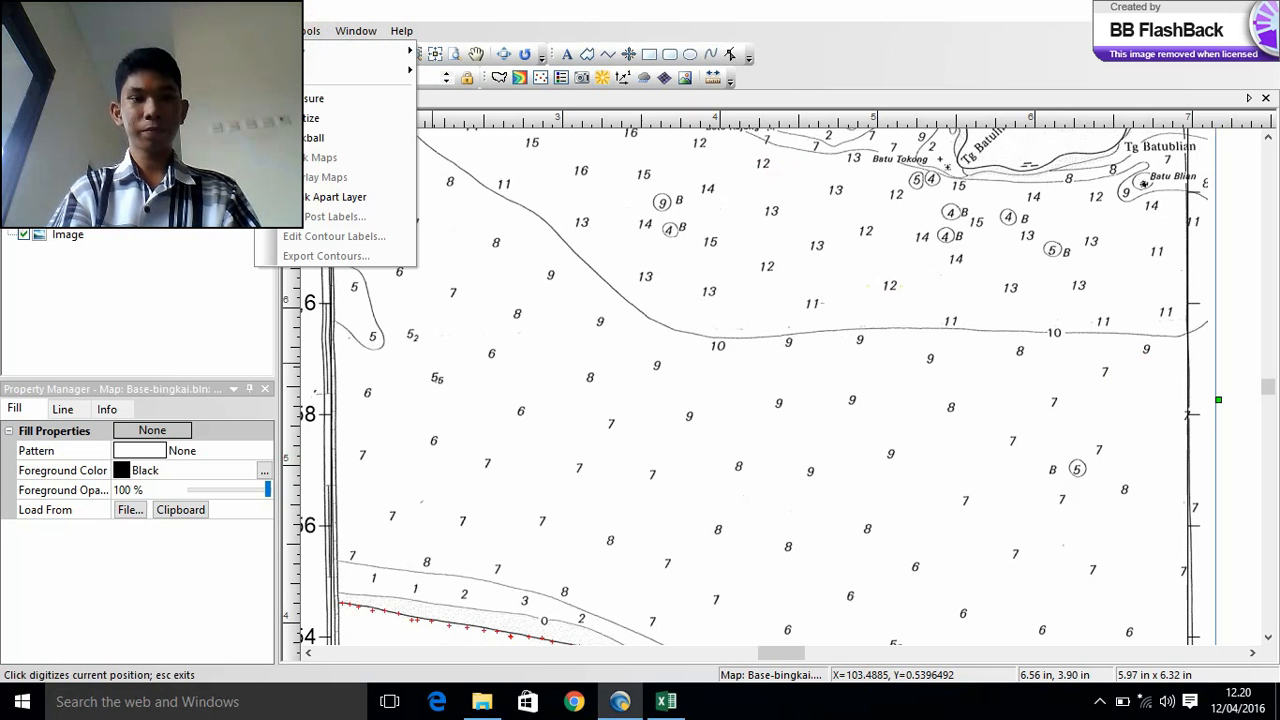
{"action": "left_click", "coordinate": [318, 120]}
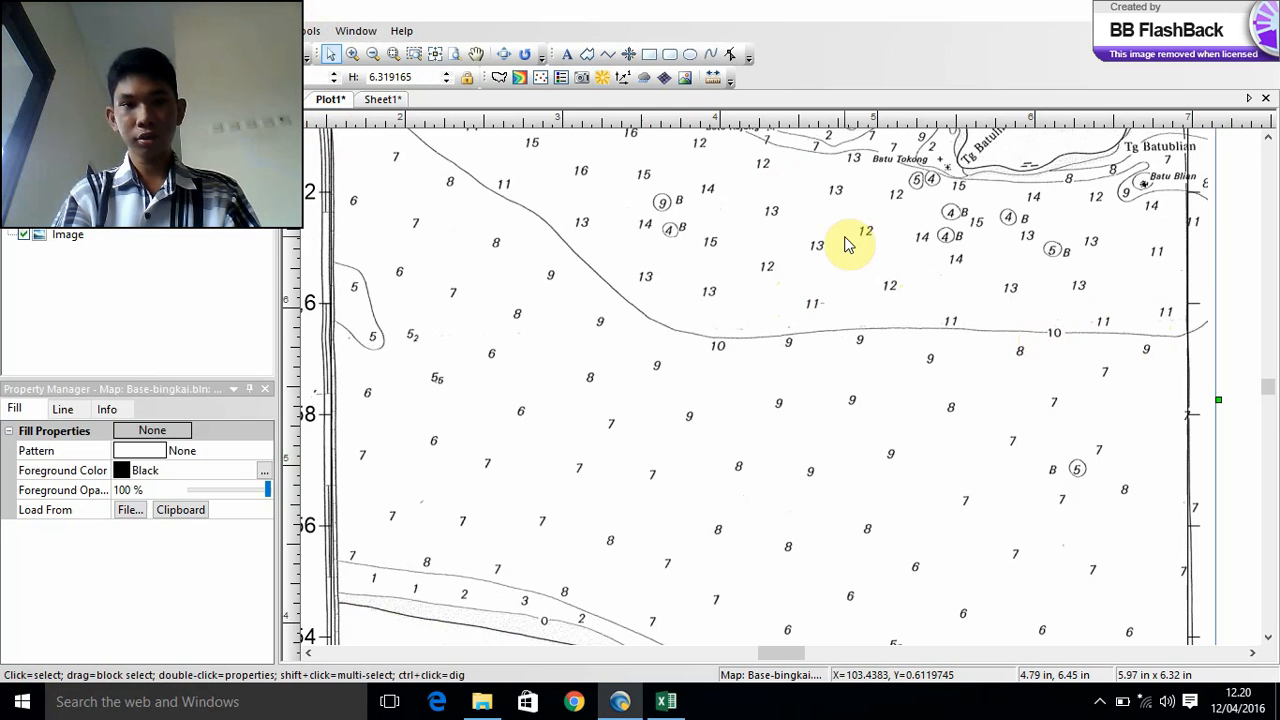
{"action": "left_click", "coordinate": [311, 31]}
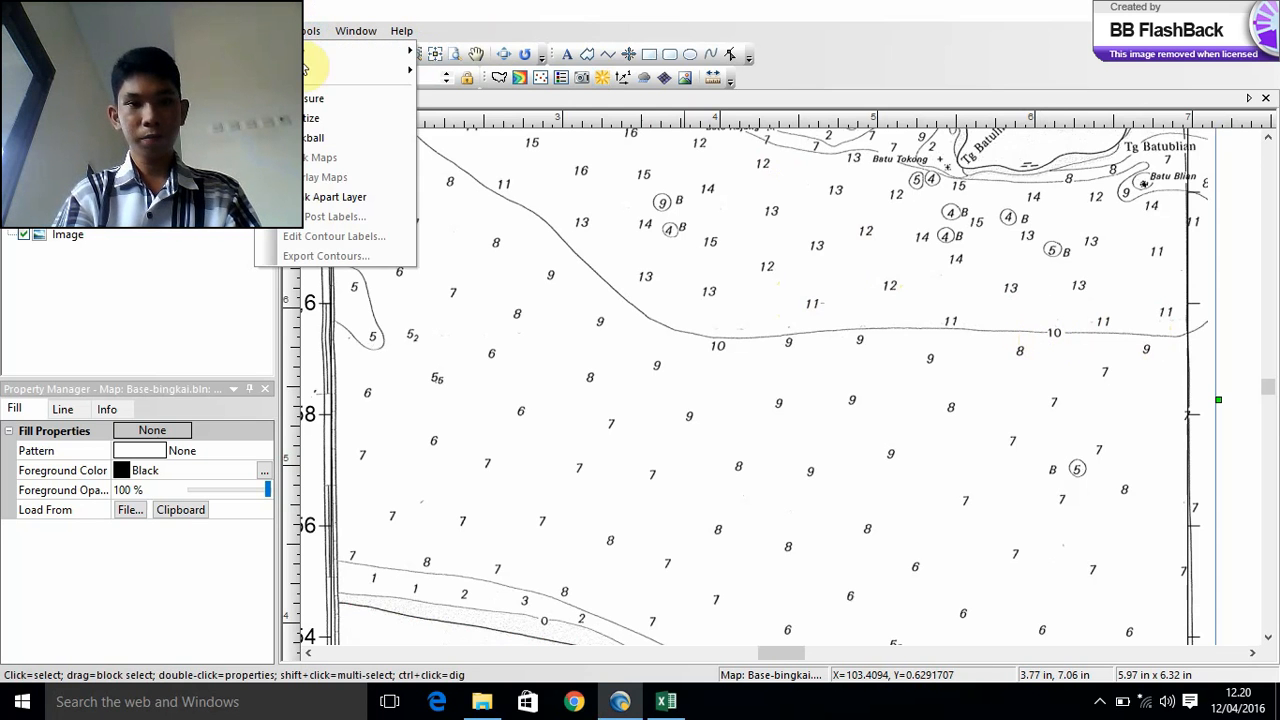
{"action": "left_click", "coordinate": [331, 119]}
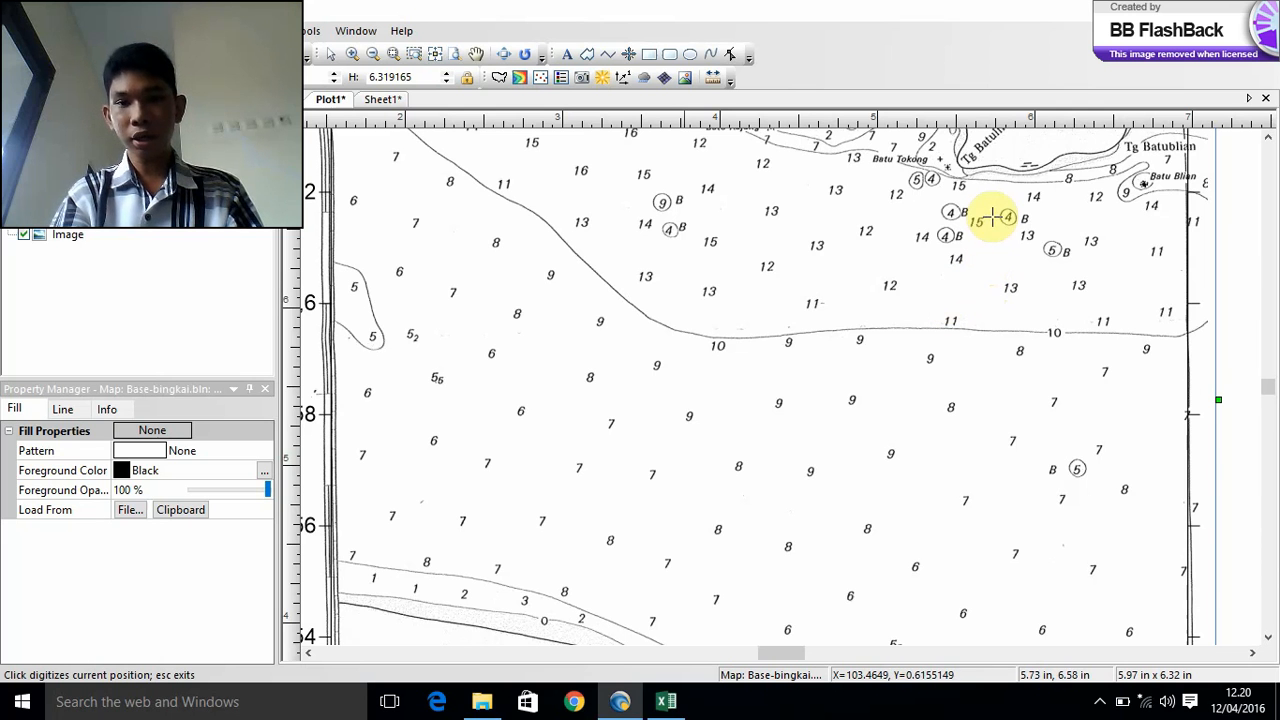
{"action": "left_click", "coordinate": [1041, 333]}
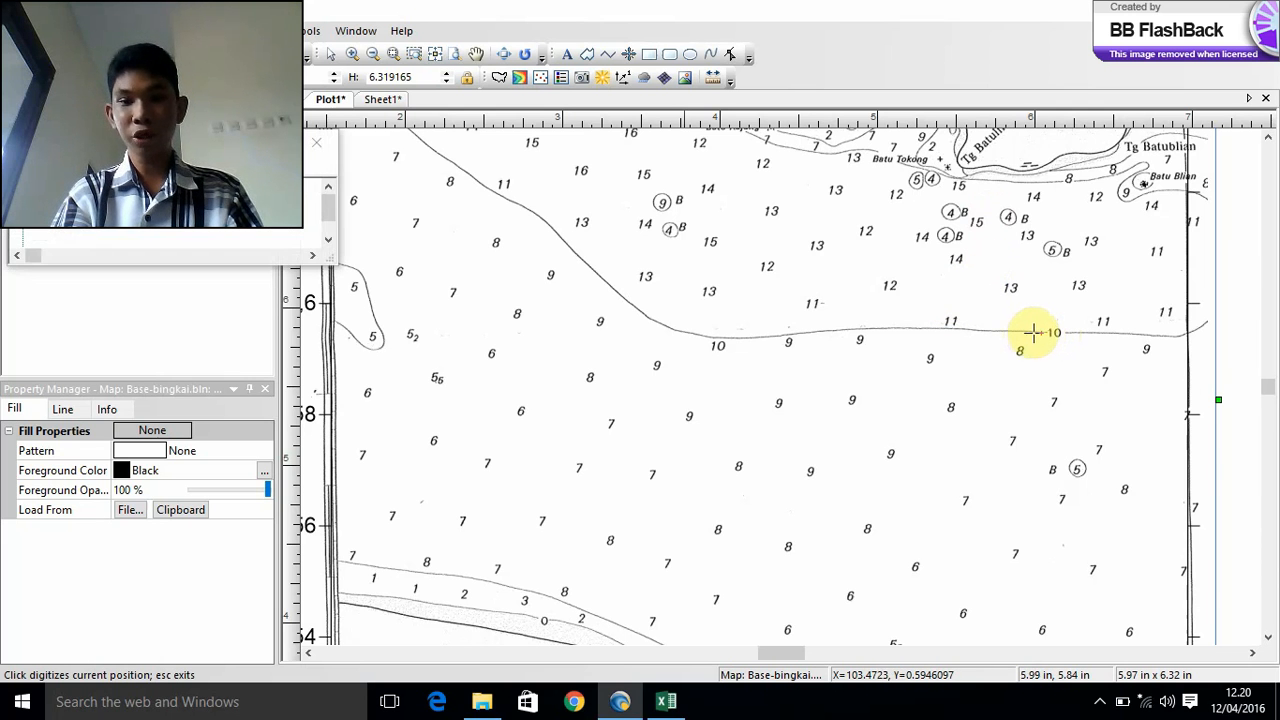
{"action": "left_click", "coordinate": [1026, 332]}
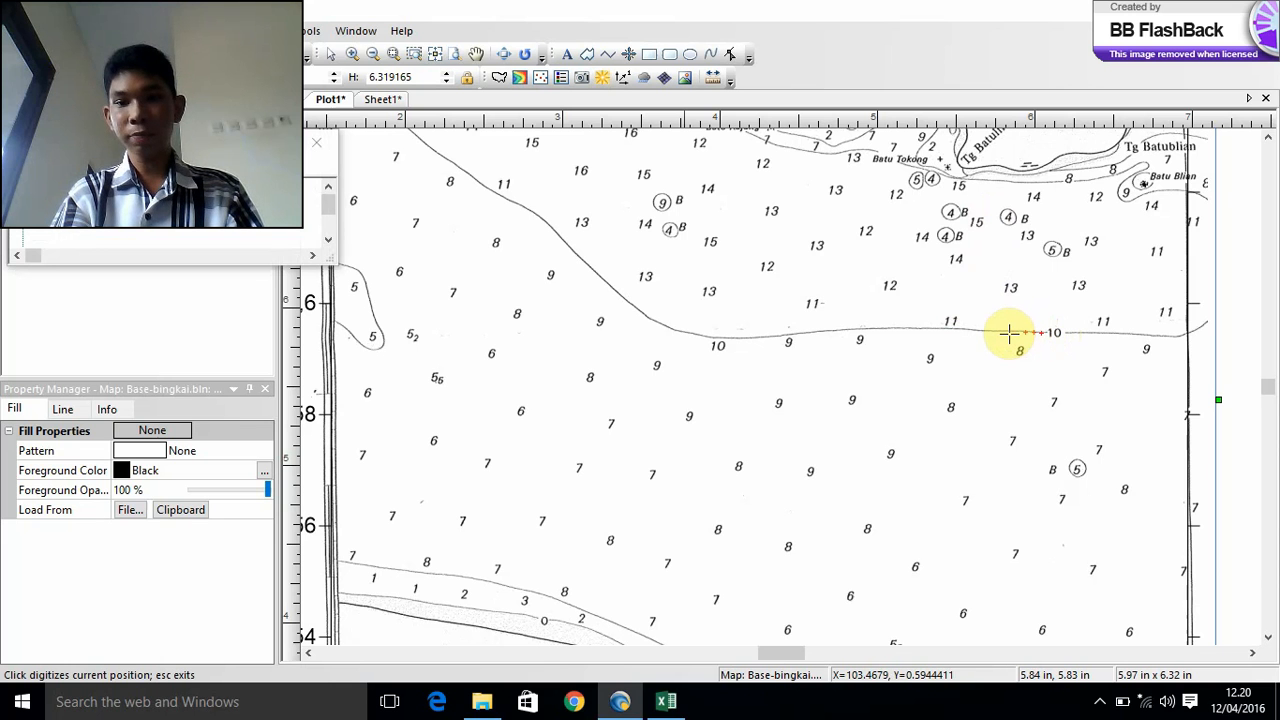
{"action": "left_click", "coordinate": [1010, 334]}
{"action": "left_click", "coordinate": [995, 332]}
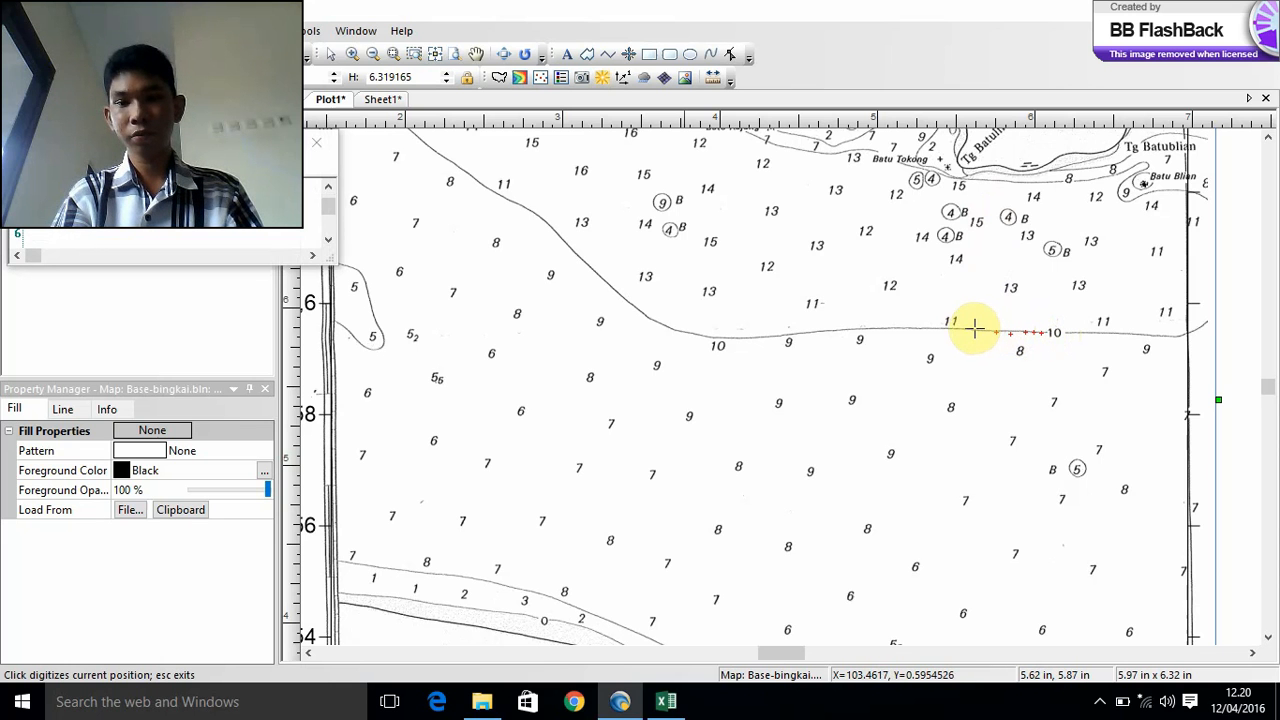
{"action": "left_click", "coordinate": [949, 328]}
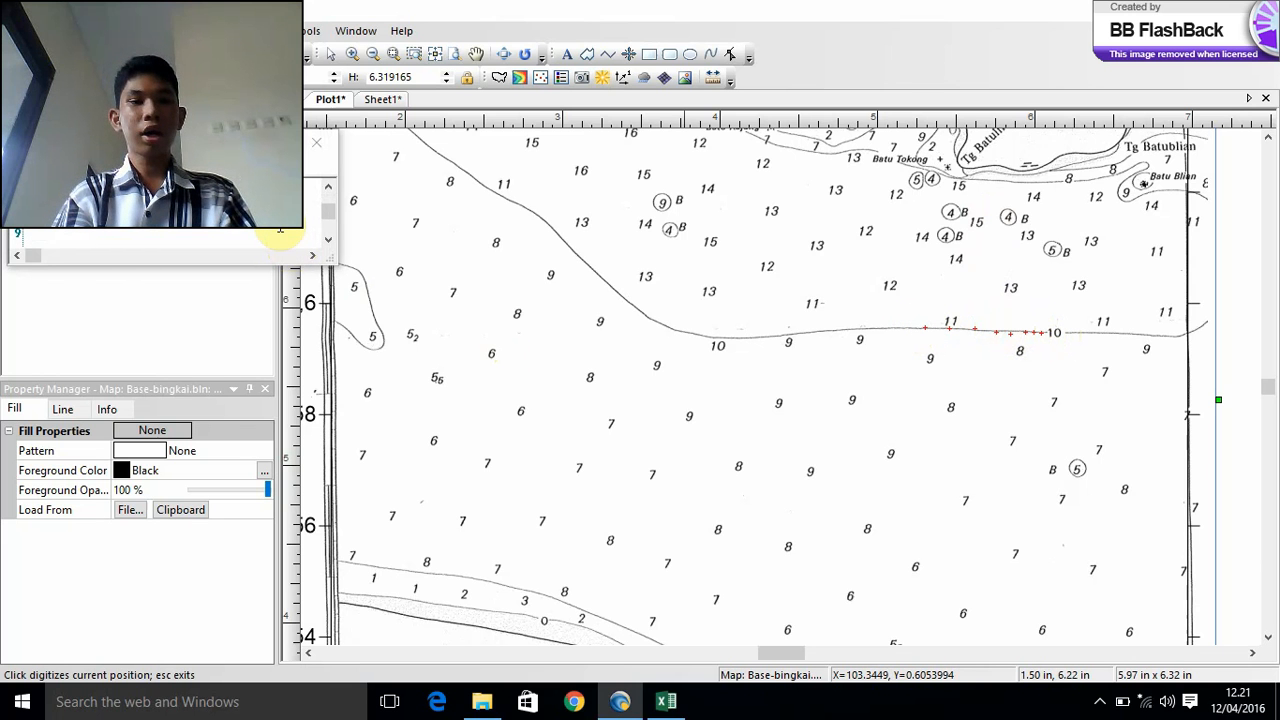
- Append the depth value -10 as a third column to the digitized contour coordinates
{"action": "left_click", "coordinate": [280, 231]}
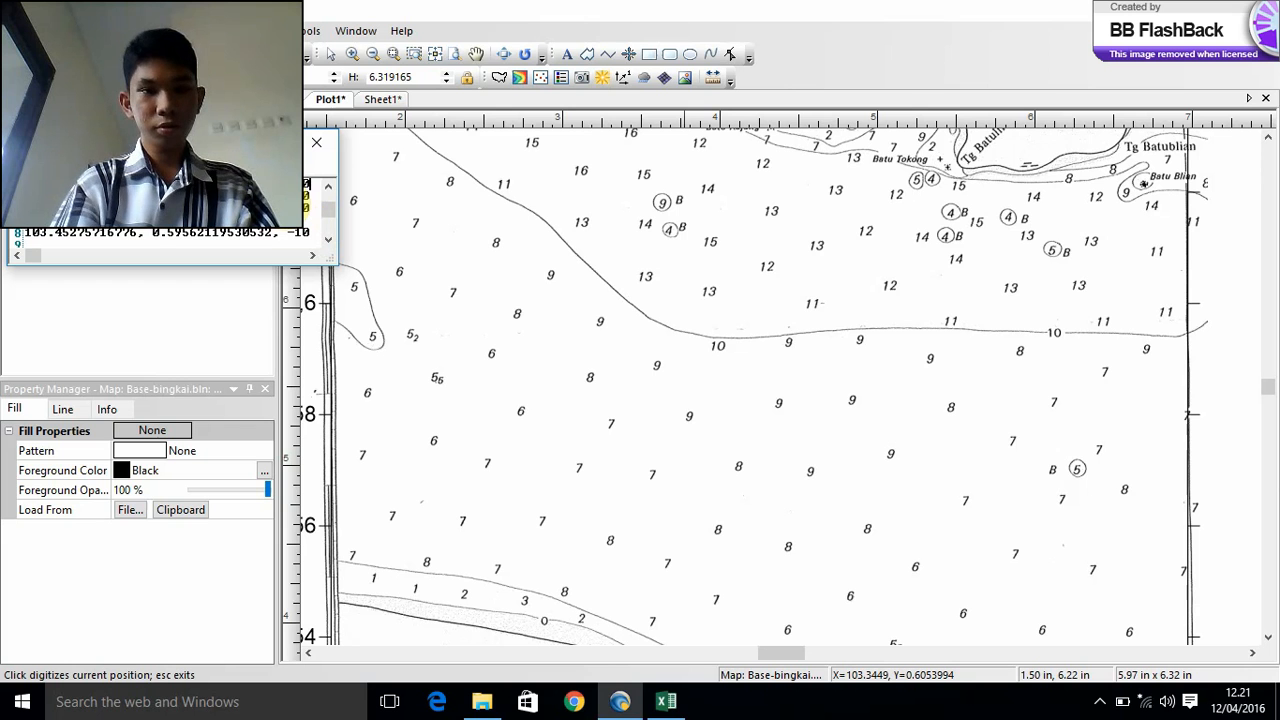
- Finish adding the depth value -10 to the remaining coordinates of the 10 m contour, up to the first row
{"action": "key", "text": "Up"}
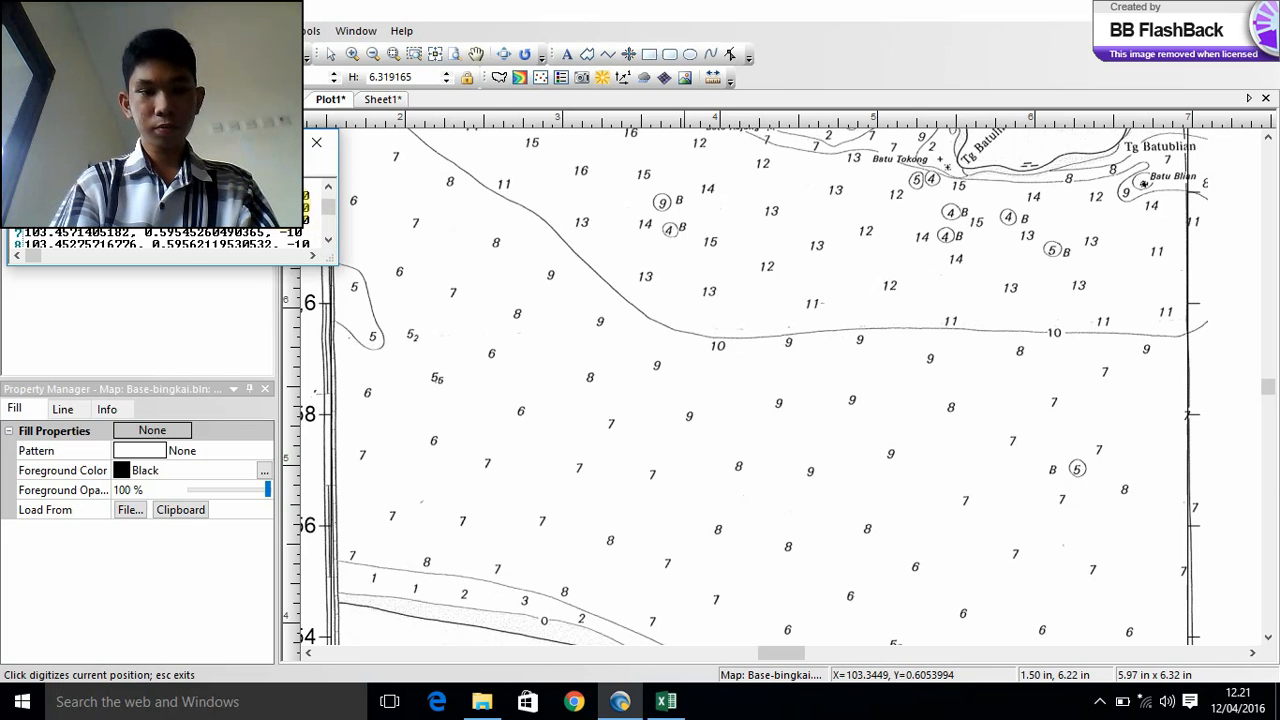
{"action": "key", "text": "Up"}
{"action": "key", "text": "Up"}
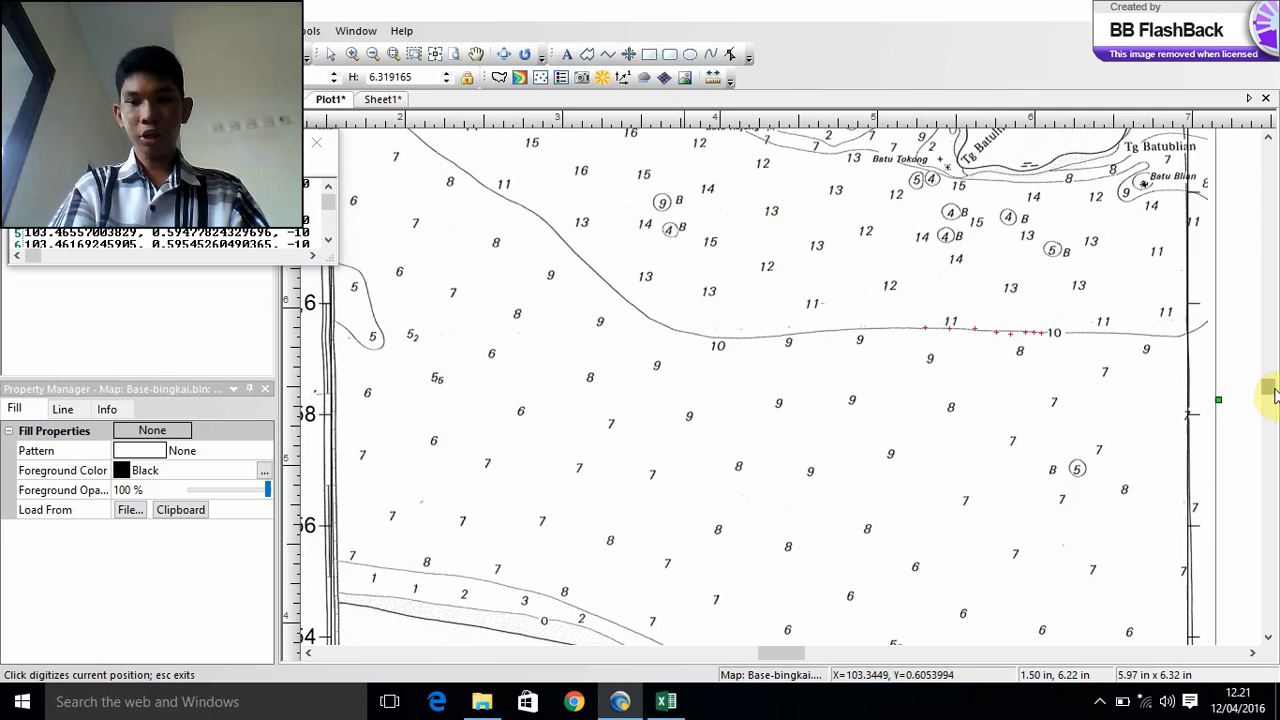
- Digitize the 5 m depth contour off Sumatera eastwards from its label at about X=103.455 to about X=103.464
{"action": "left_click_drag", "start_coordinate": [1268, 391], "coordinate": [1274, 399]}
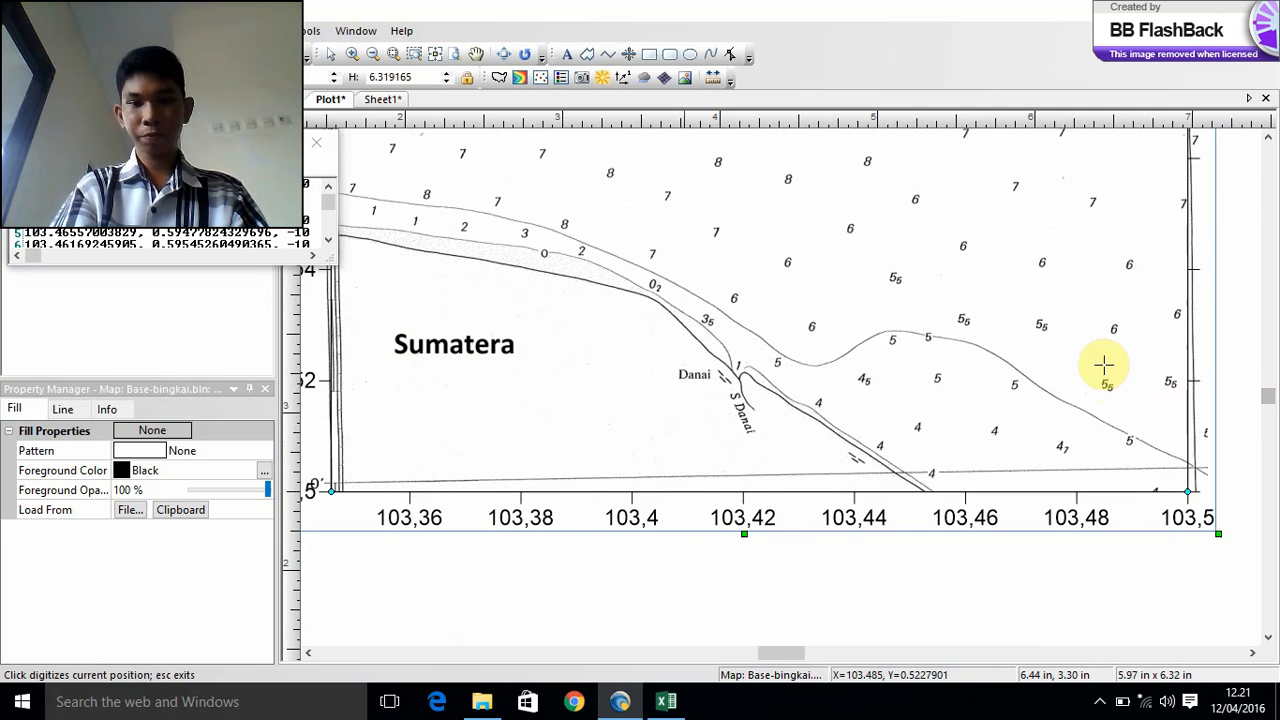
{"action": "left_click", "coordinate": [931, 336]}
{"action": "left_click", "coordinate": [945, 339]}
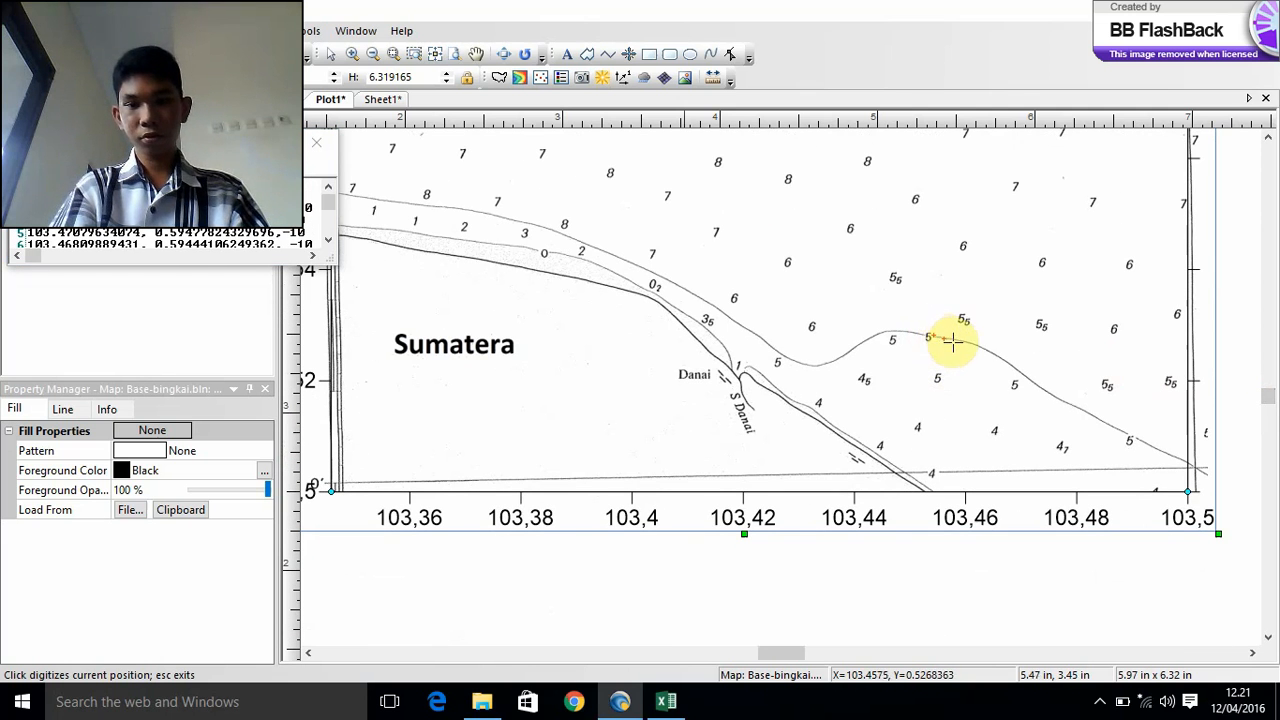
{"action": "left_click", "coordinate": [962, 342]}
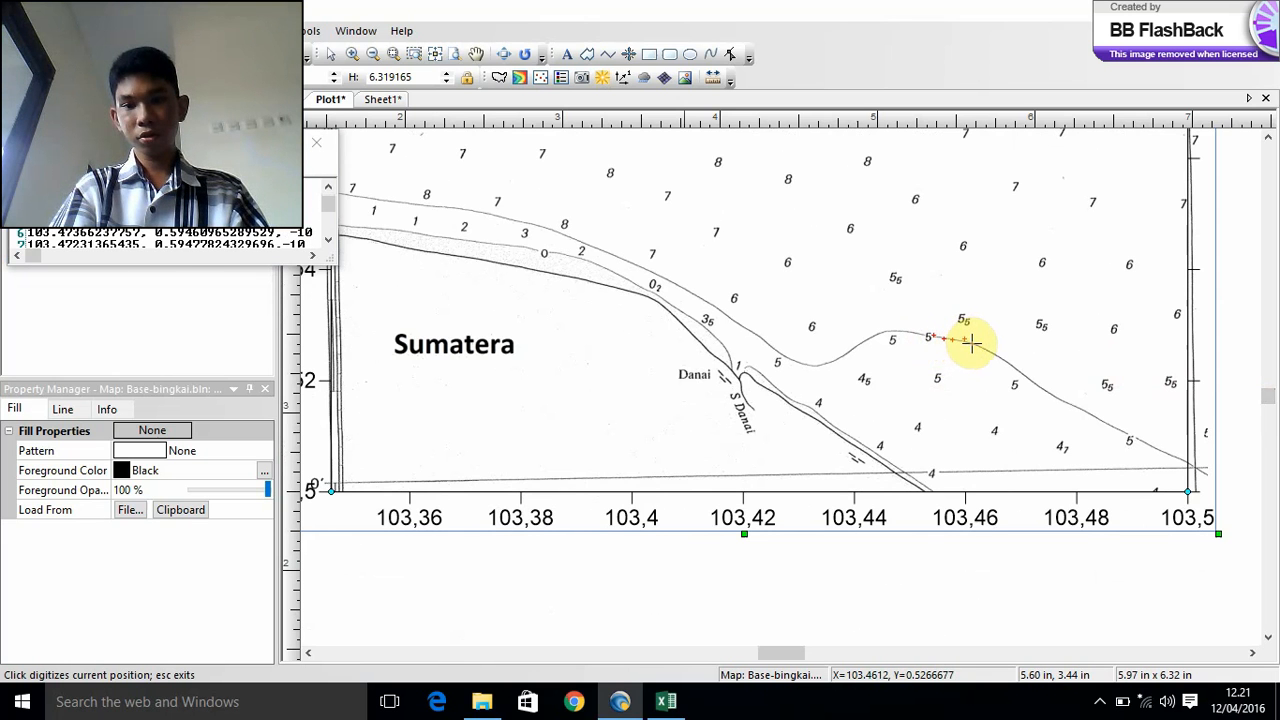
{"action": "left_click", "coordinate": [975, 344]}
{"action": "left_click", "coordinate": [979, 347]}
{"action": "left_click", "coordinate": [987, 351]}
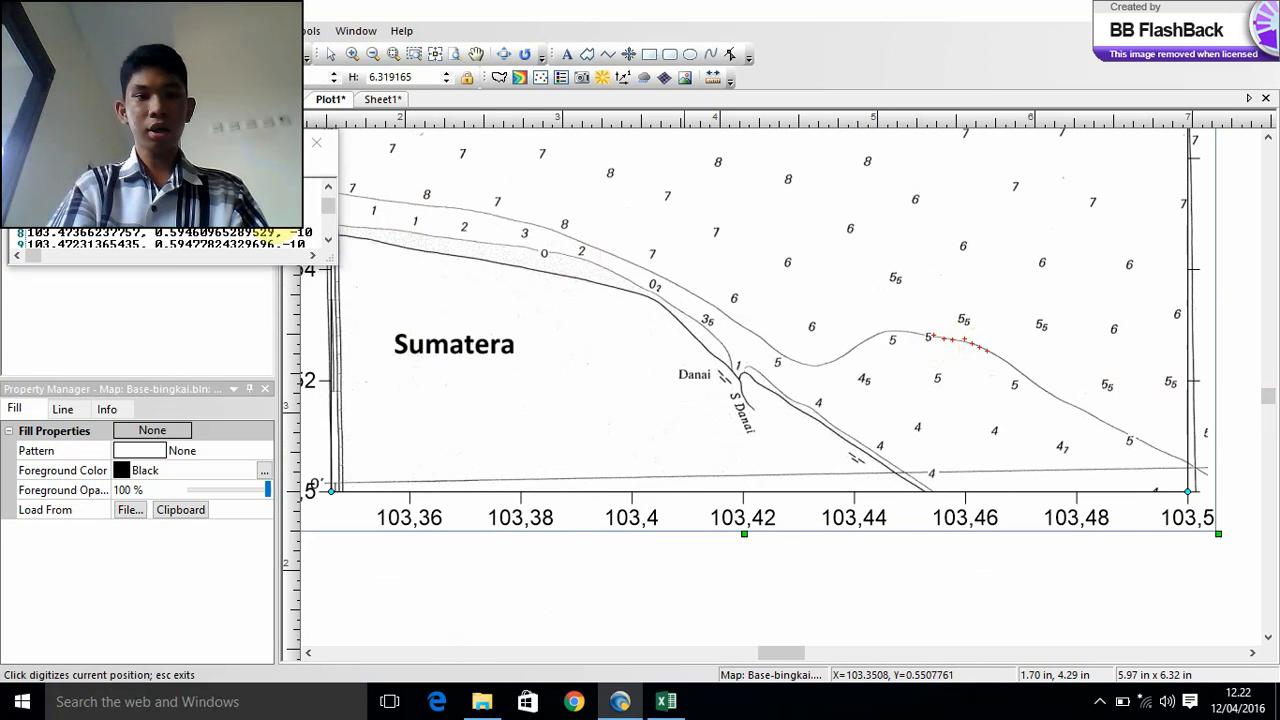
- Append the depth value -5 as a third column to the newly digitized 5 m contour coordinates
{"action": "left_click", "coordinate": [279, 229]}
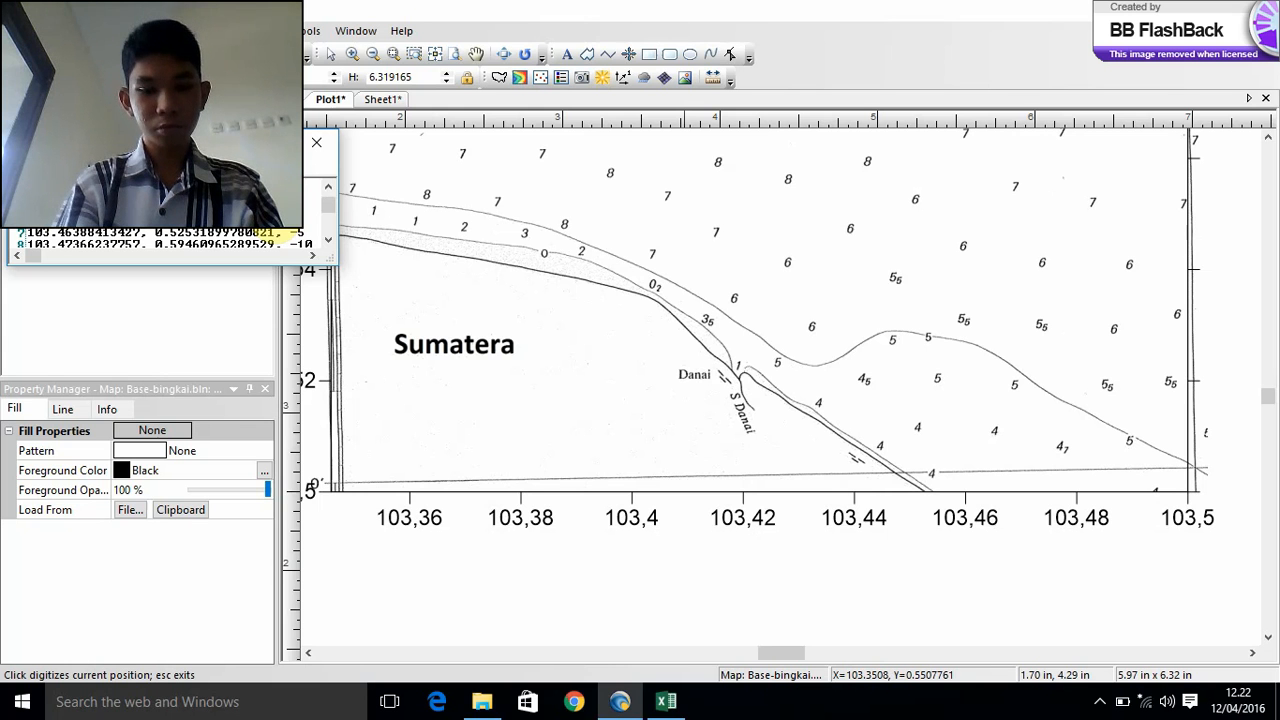
{"action": "scroll", "coordinate": [275, 226], "scroll_direction": "up", "scroll_amount": 1}
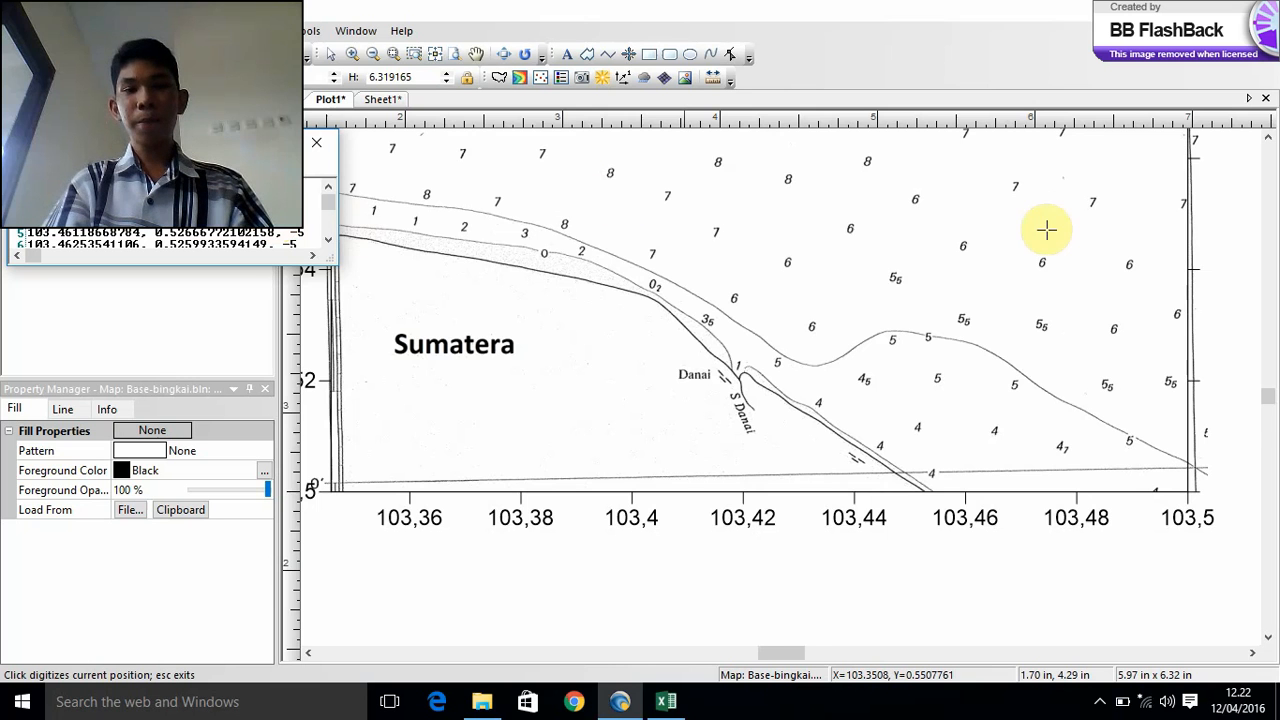
{"action": "scroll", "coordinate": [1046, 230], "scroll_direction": "down", "scroll_amount": 1}
{"action": "scroll", "coordinate": [1046, 230], "scroll_direction": "down", "scroll_amount": 1}
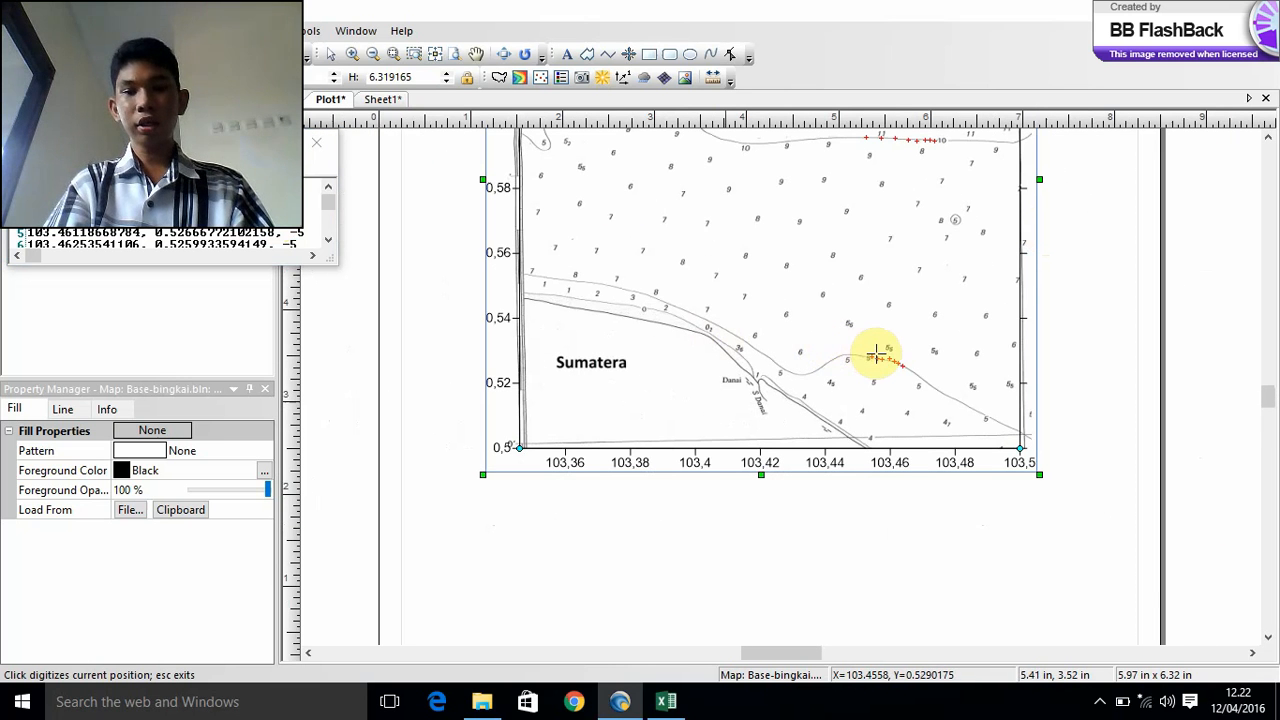
{"action": "scroll", "coordinate": [1175, 590], "scroll_direction": "down", "scroll_amount": 1}
{"action": "scroll", "coordinate": [1168, 606], "scroll_direction": "down", "scroll_amount": 1}
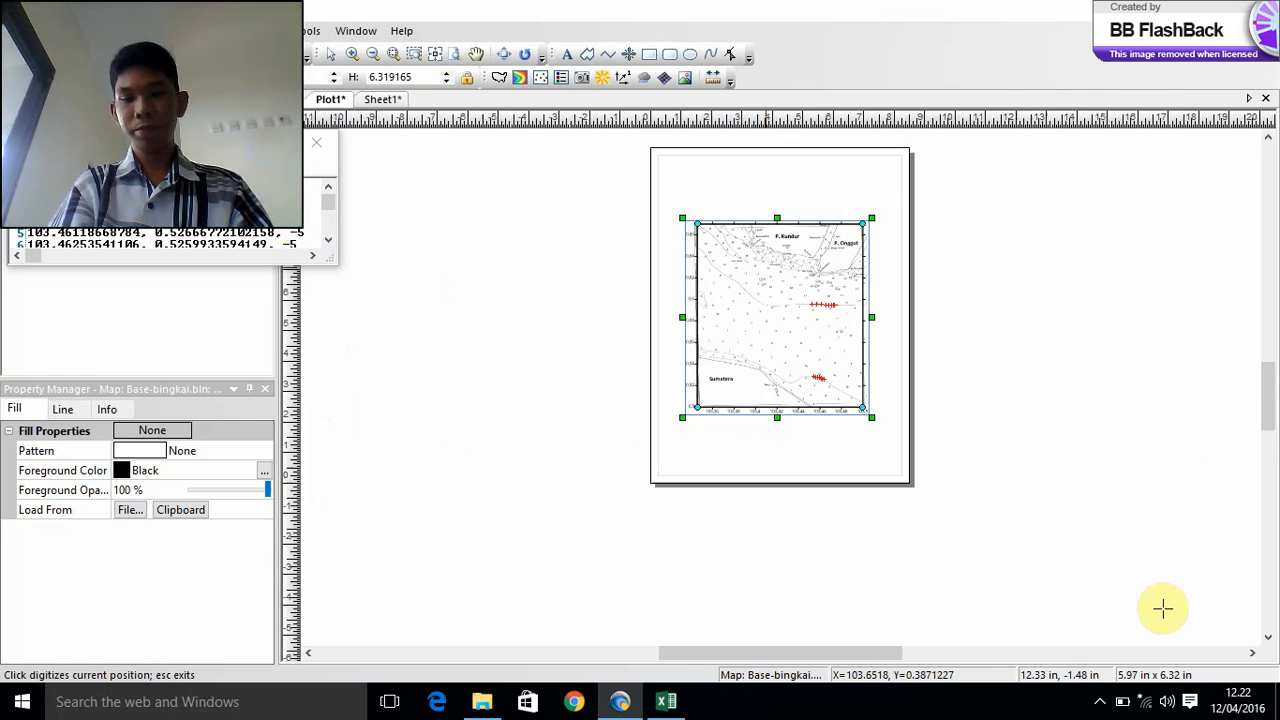
{"action": "left_click", "coordinate": [1101, 703]}
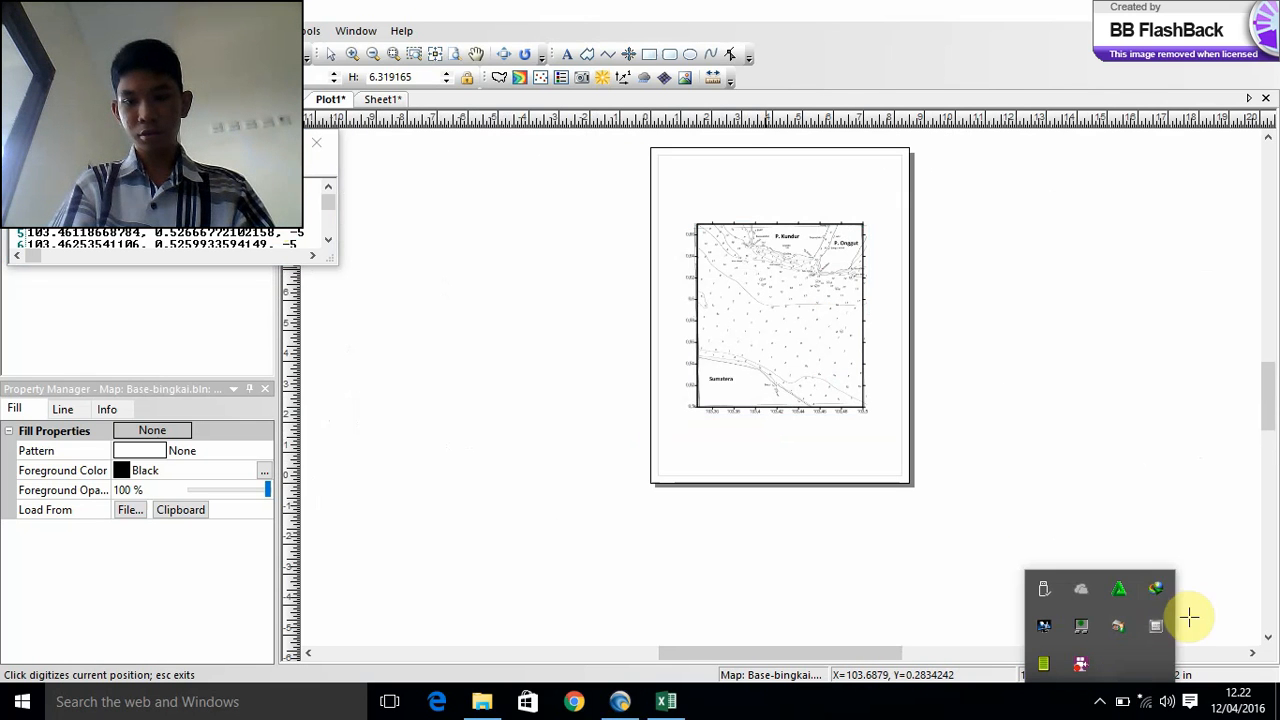
{"action": "right_click", "coordinate": [1078, 663]}
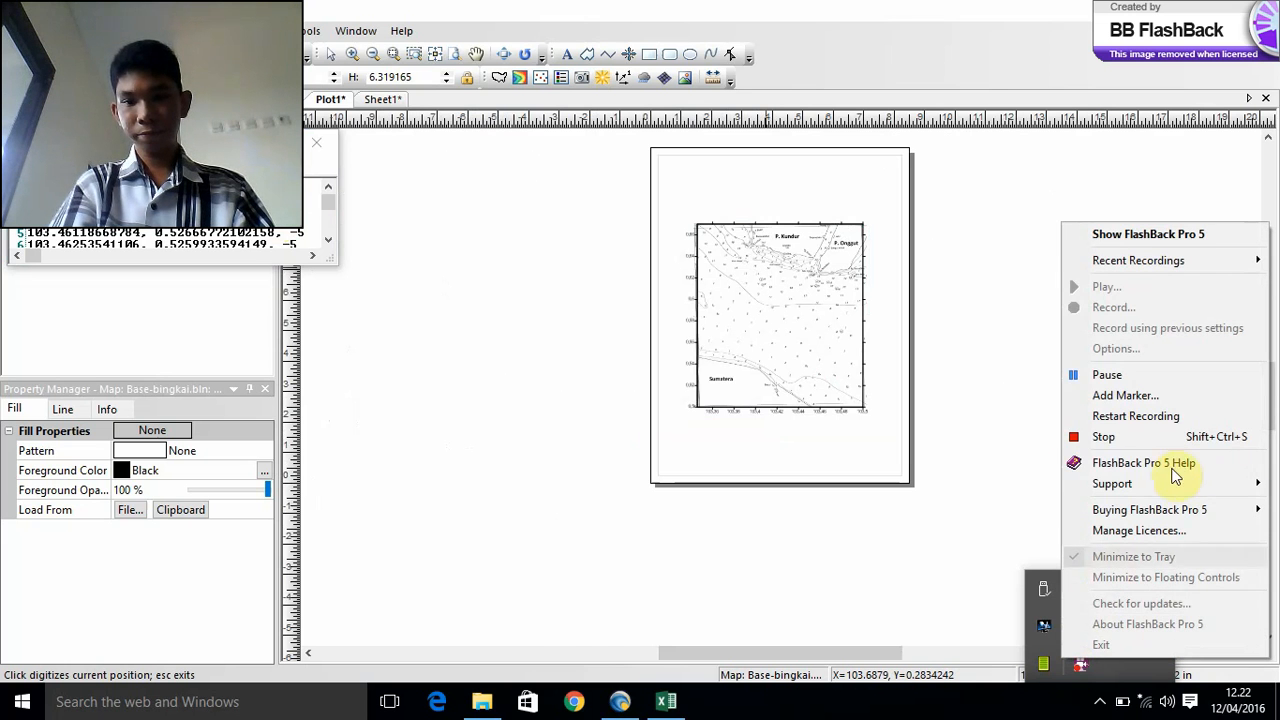
{"action": "left_click", "coordinate": [1214, 374]}
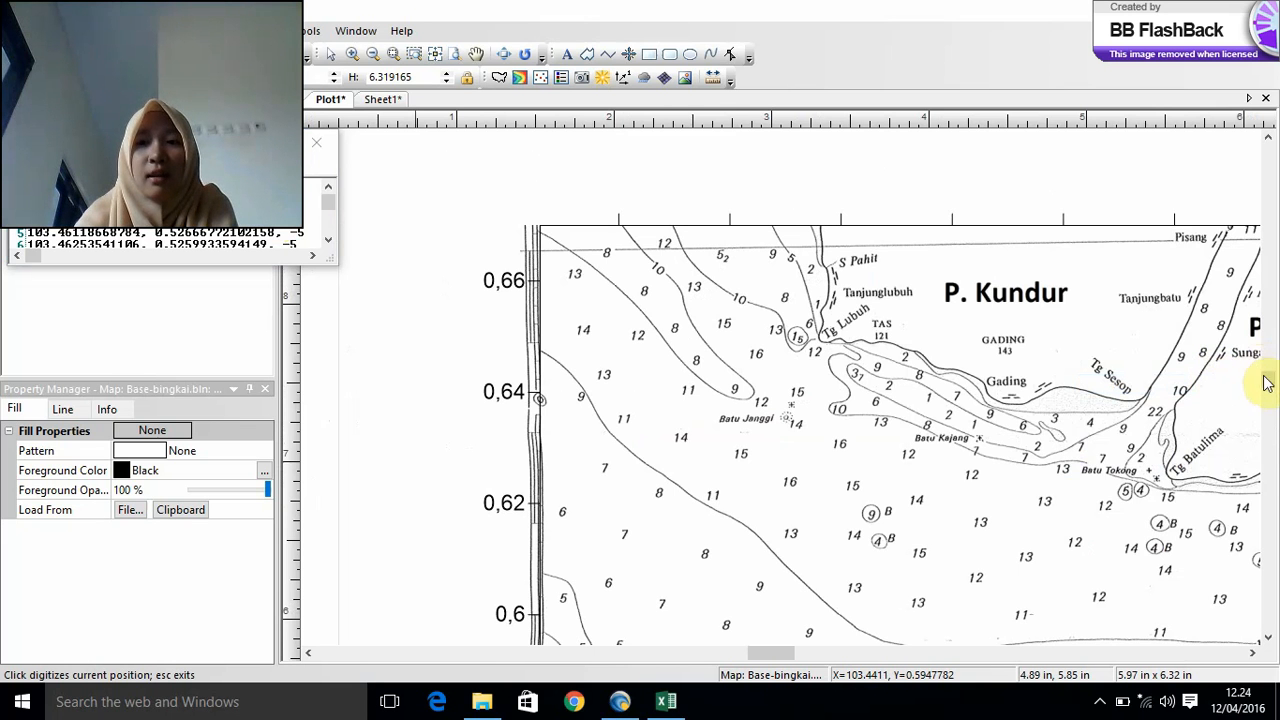
- Digitize nine depth soundings labelled 13 in the waters south of P. Kundur, from northwest to southeast
{"action": "scroll", "coordinate": [1268, 385], "scroll_direction": "down", "scroll_amount": 2}
{"action": "scroll", "coordinate": [1268, 385], "scroll_direction": "up", "scroll_amount": 3}
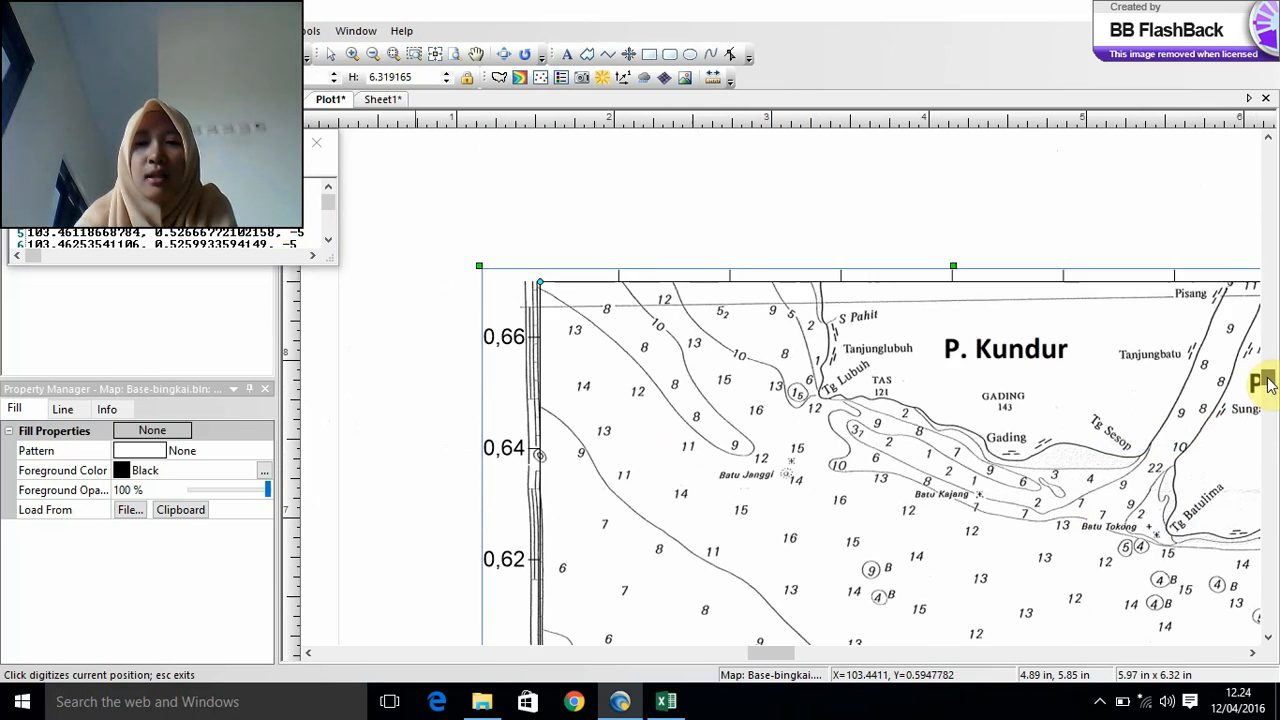
{"action": "scroll", "coordinate": [1268, 383], "scroll_direction": "down", "scroll_amount": 1}
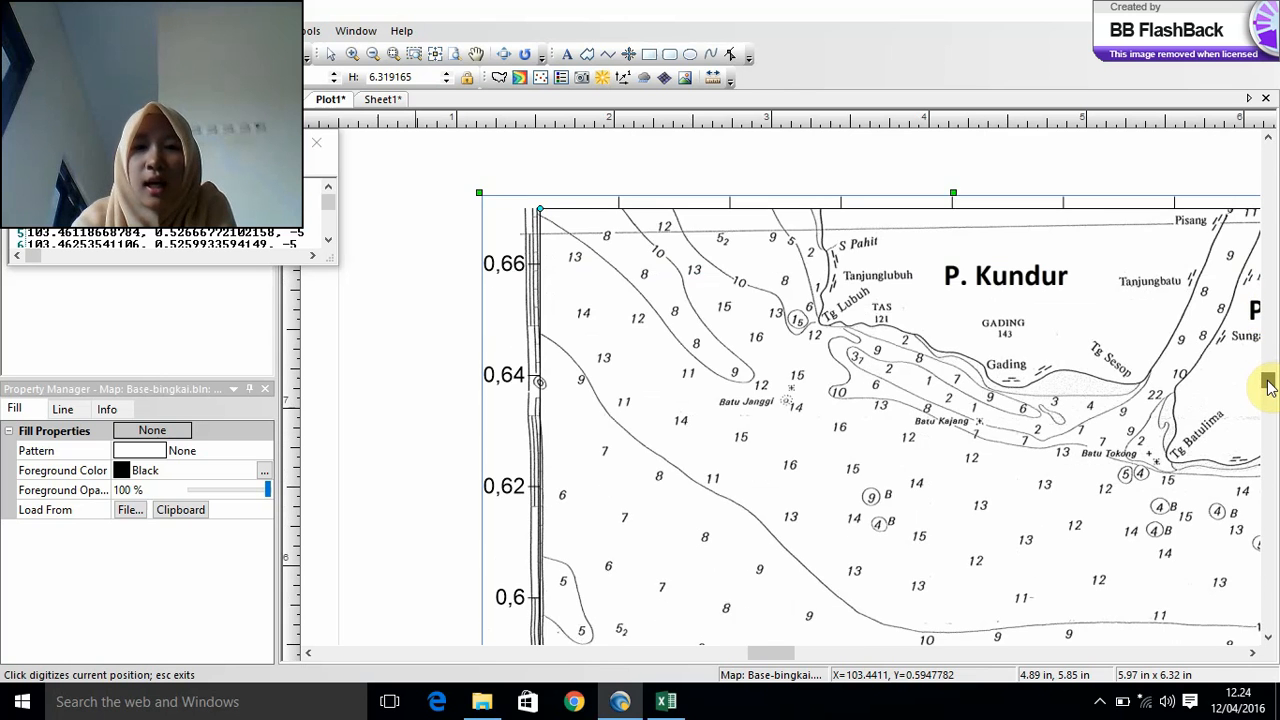
{"action": "scroll", "coordinate": [1268, 380], "scroll_direction": "up", "scroll_amount": 3}
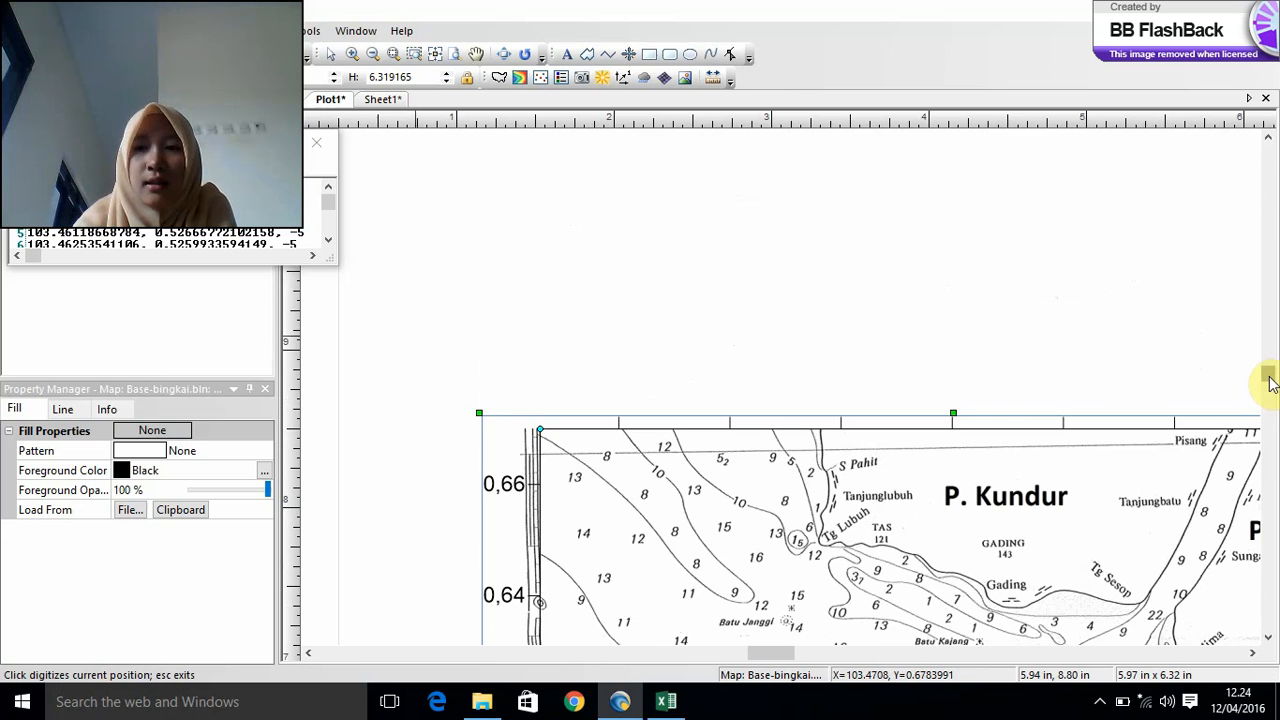
{"action": "scroll", "coordinate": [1270, 388], "scroll_direction": "down", "scroll_amount": 1}
{"action": "scroll", "coordinate": [1266, 385], "scroll_direction": "down", "scroll_amount": 3}
{"action": "scroll", "coordinate": [1266, 385], "scroll_direction": "up", "scroll_amount": 1}
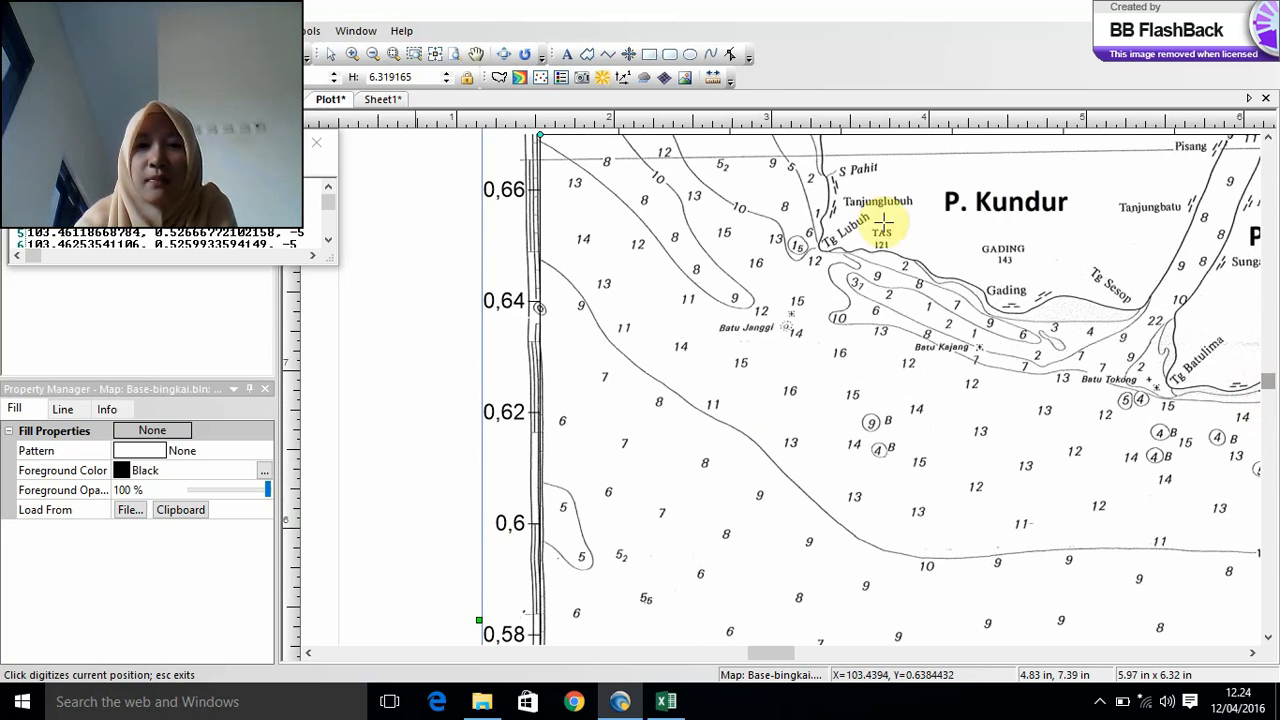
{"action": "left_click", "coordinate": [575, 183]}
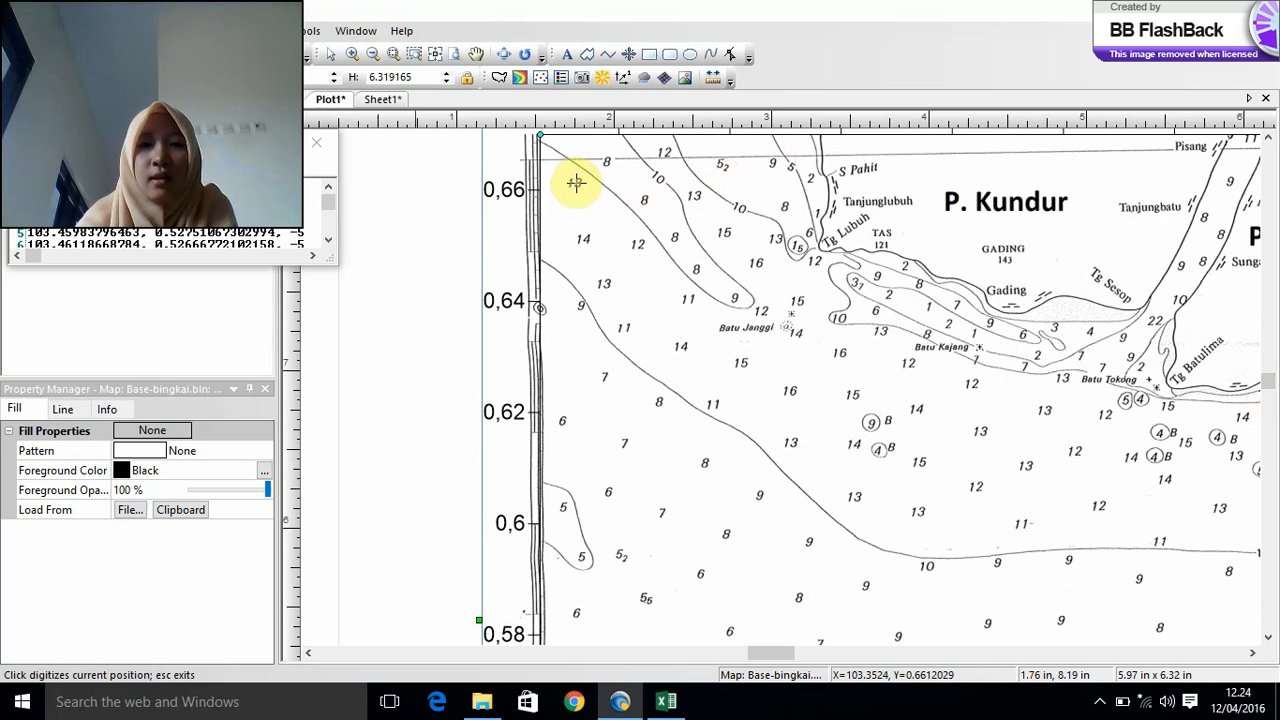
{"action": "left_click", "coordinate": [605, 285]}
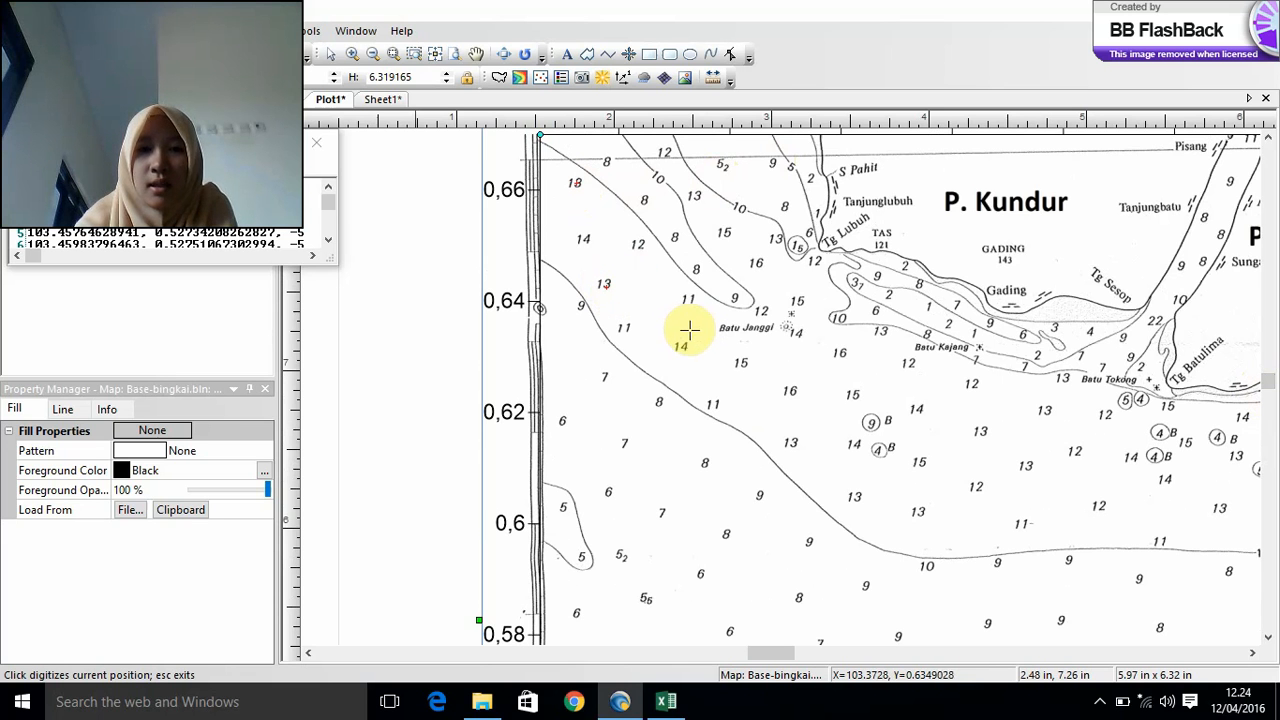
{"action": "left_click", "coordinate": [795, 444]}
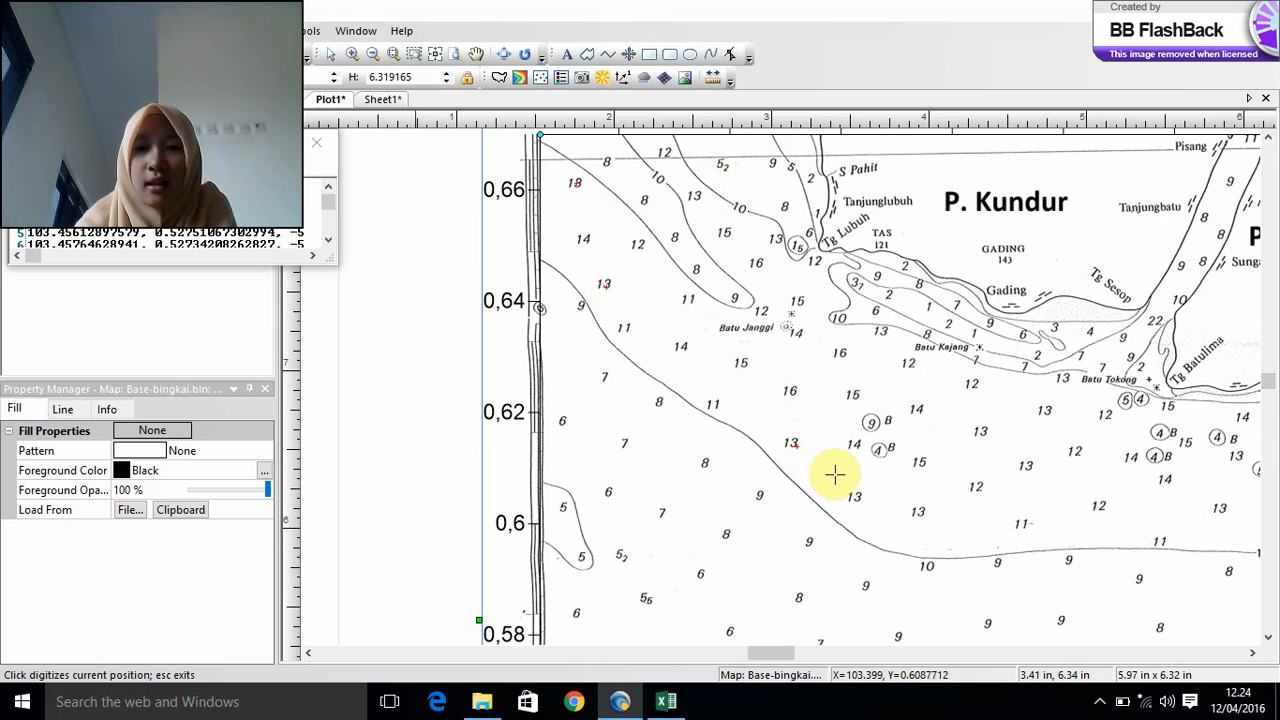
{"action": "left_click", "coordinate": [854, 499]}
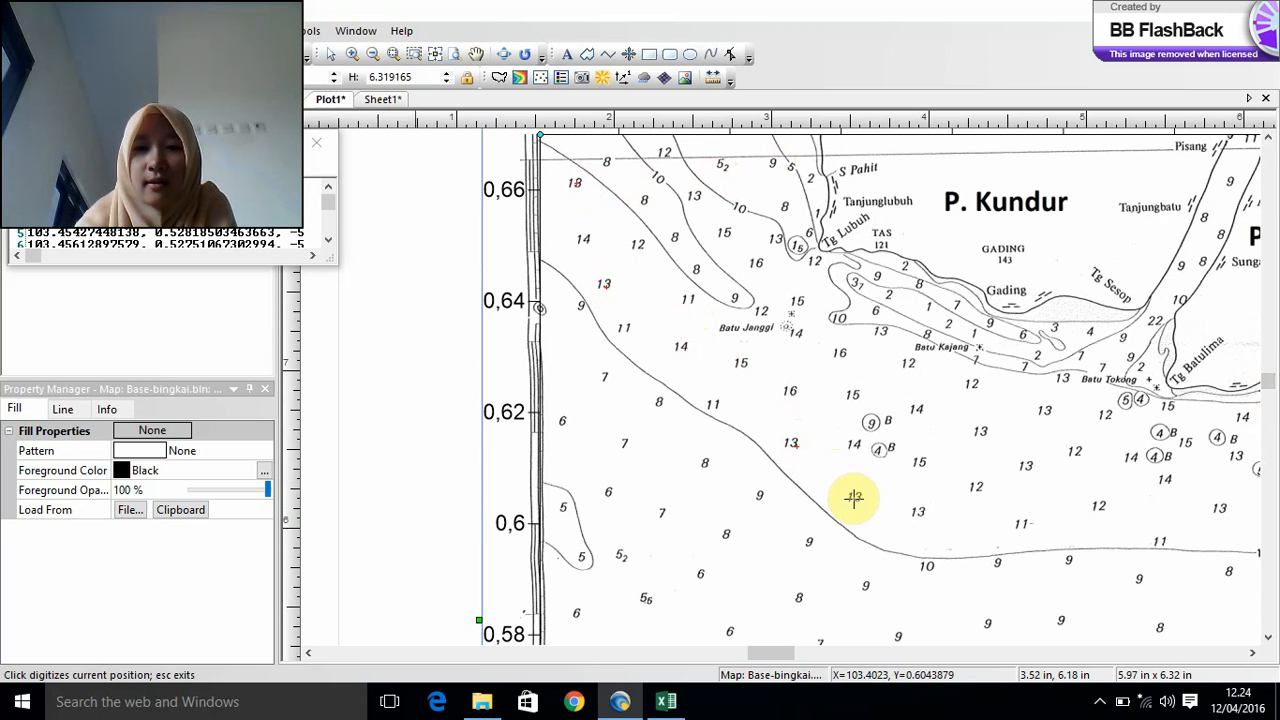
{"action": "left_click", "coordinate": [918, 515]}
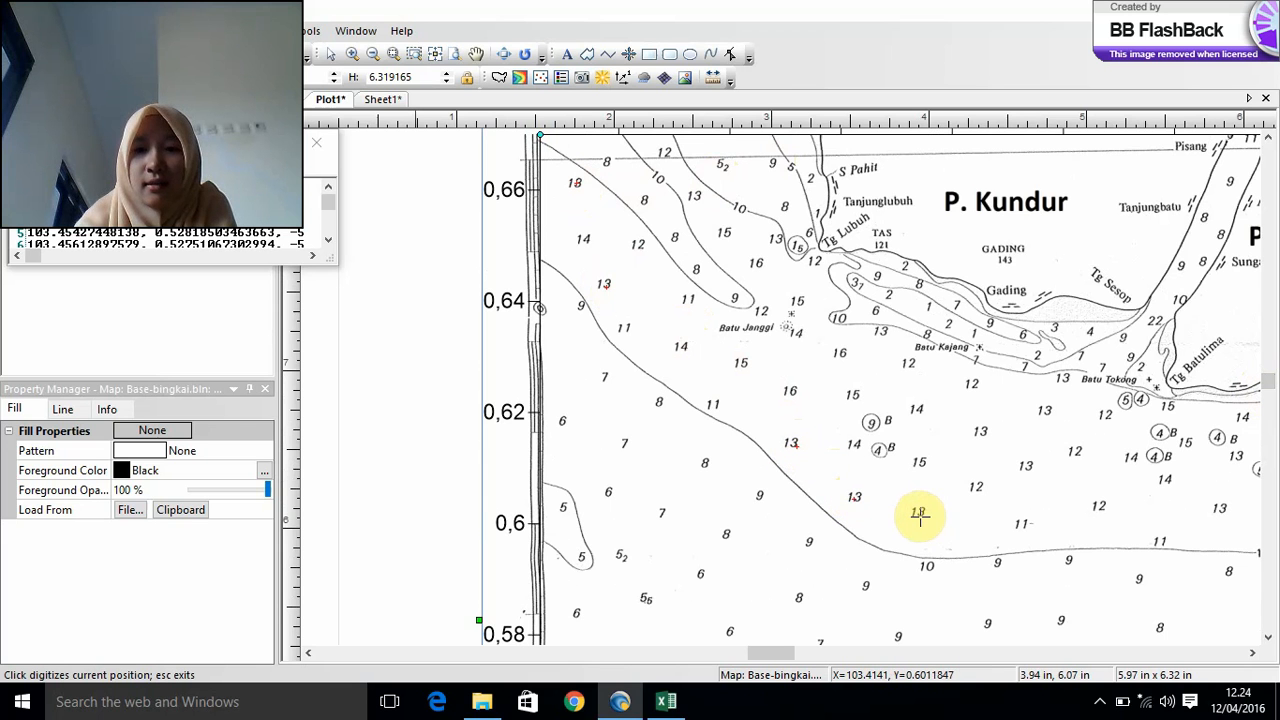
{"action": "left_click", "coordinate": [1027, 466]}
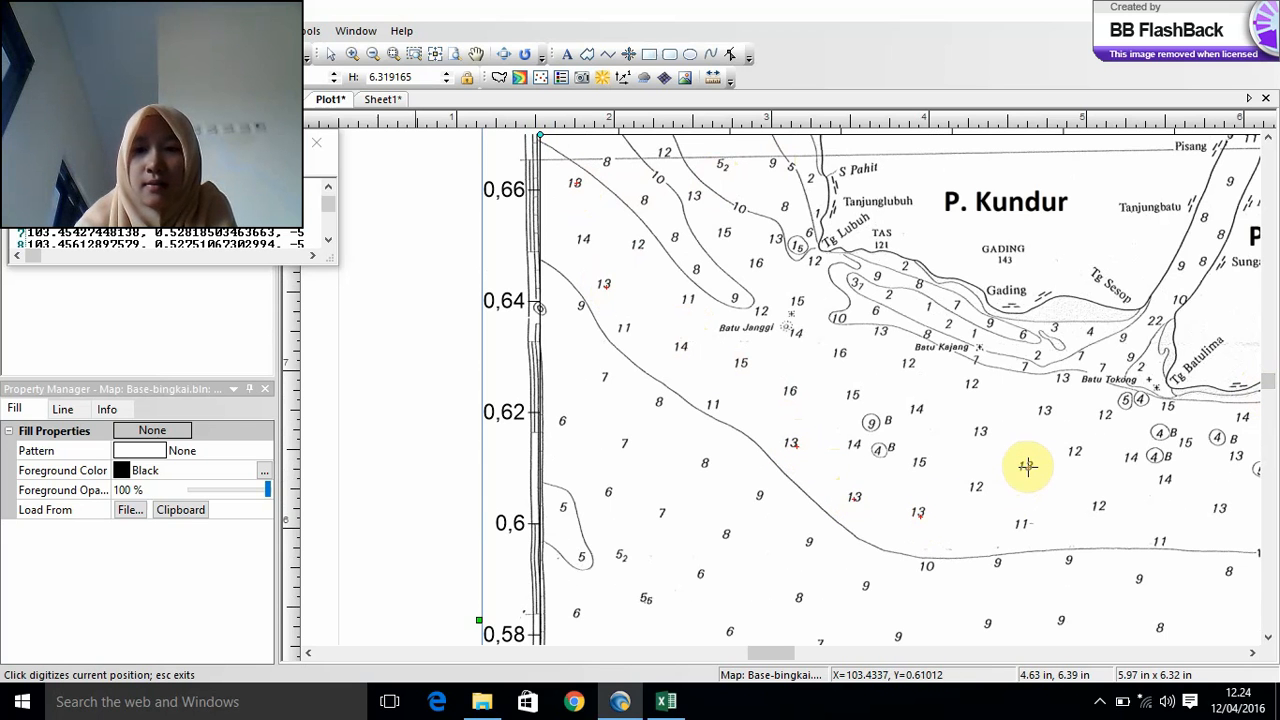
{"action": "left_click", "coordinate": [1044, 409]}
{"action": "left_click", "coordinate": [1063, 380]}
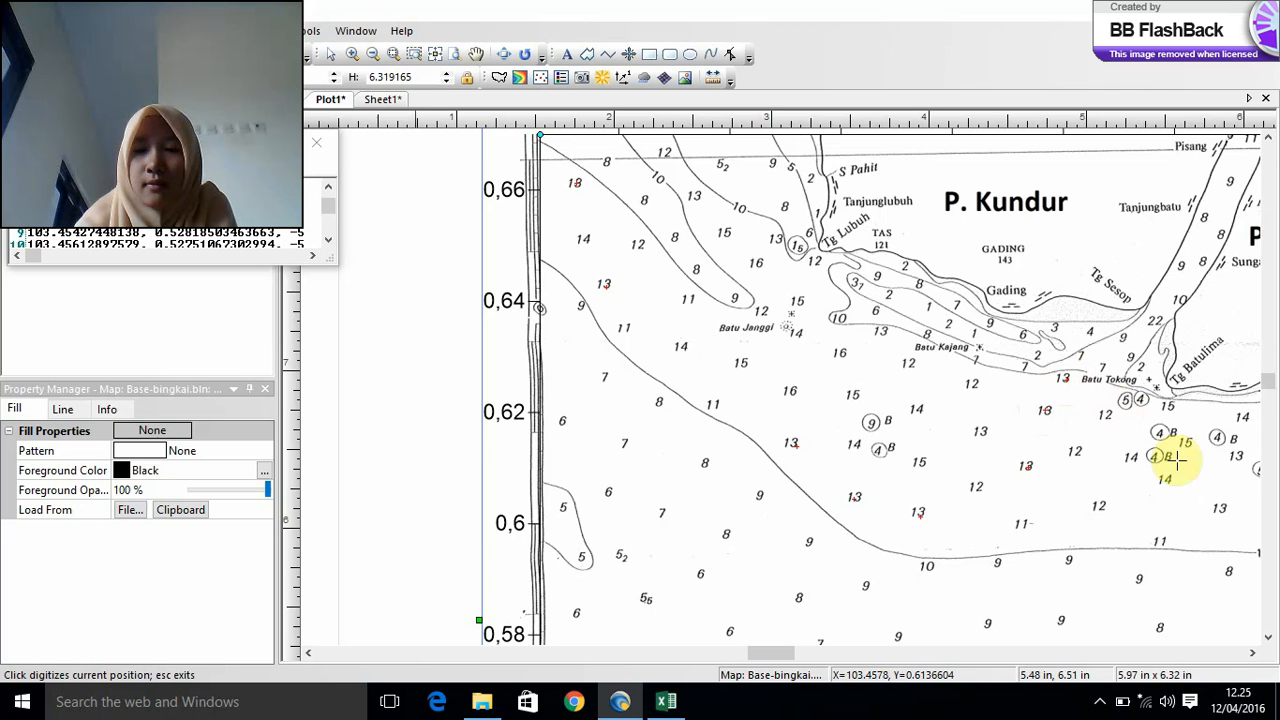
{"action": "left_click", "coordinate": [1219, 508]}
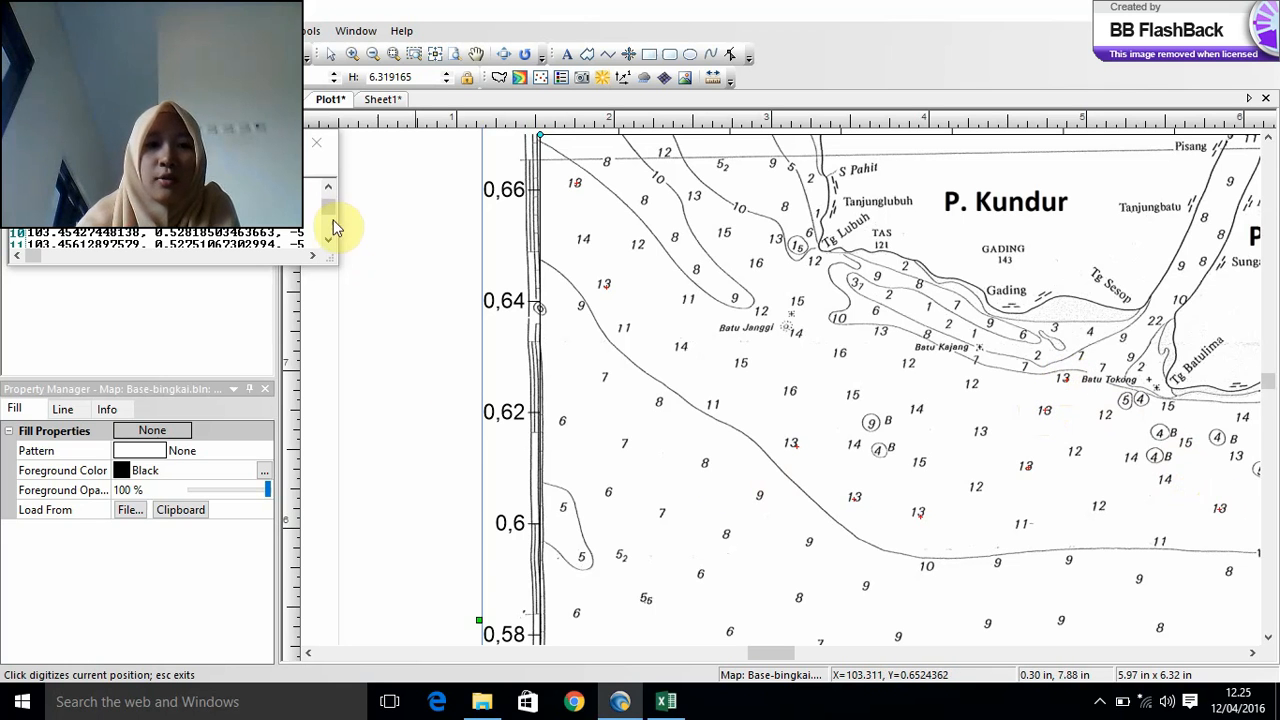
- Append the depth value -13 to each digitized sounding coordinate and go to the end of the coordinate list
{"action": "mouse_move", "coordinate": [329, 210]}
{"action": "left_mouse_down"}
{"action": "mouse_move", "coordinate": [327, 224]}
{"action": "mouse_move", "coordinate": [324, 210]}
{"action": "left_mouse_up"}
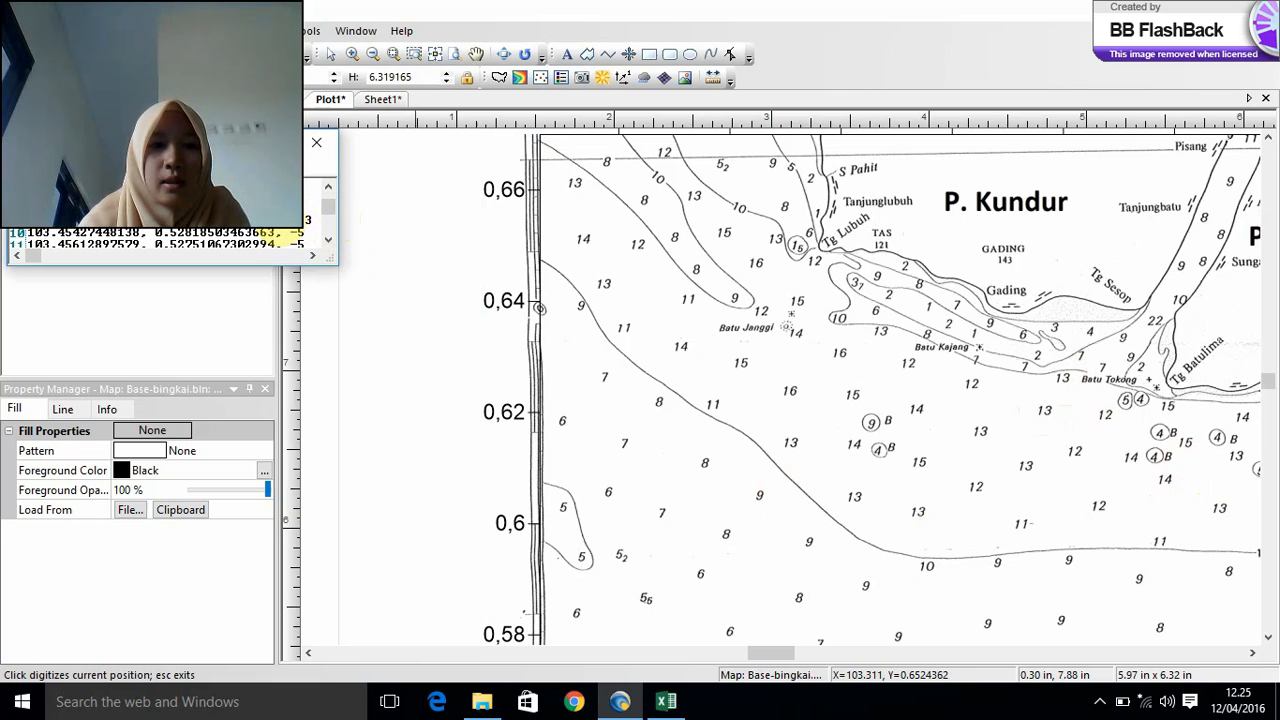
{"action": "left_click_drag", "start_coordinate": [304, 222], "coordinate": [315, 222]}
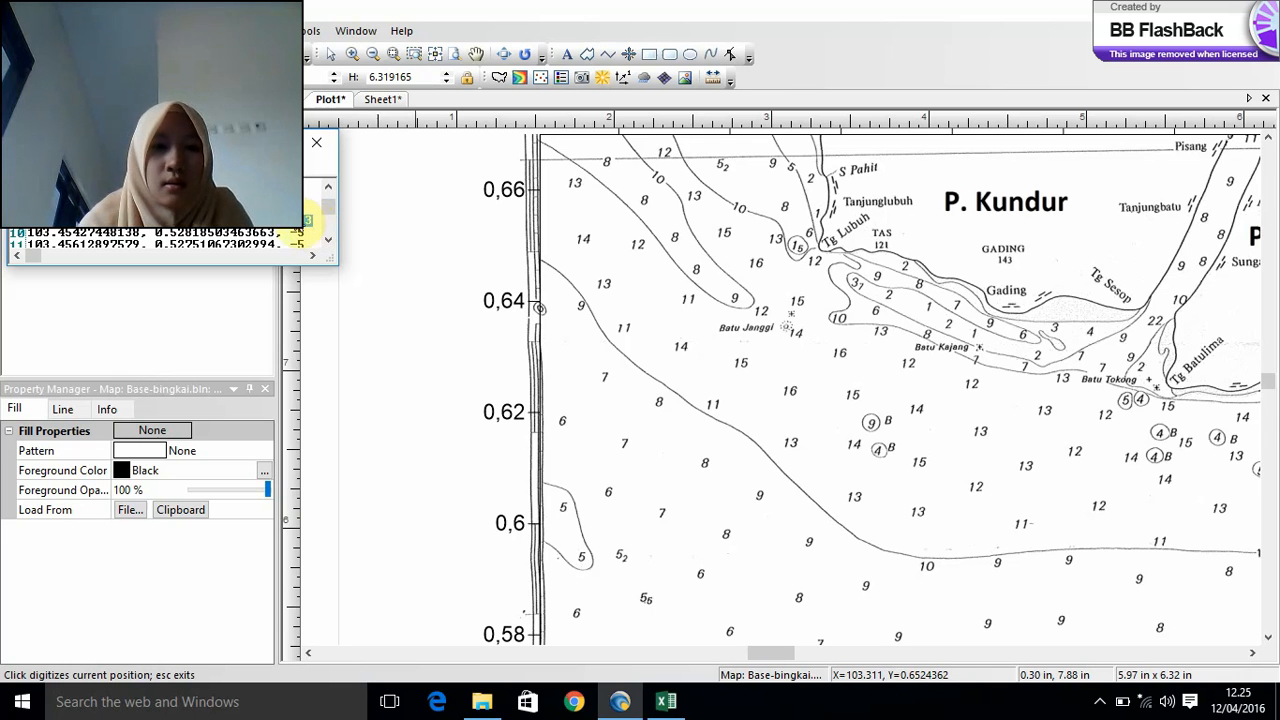
{"action": "left_click", "coordinate": [284, 208]}
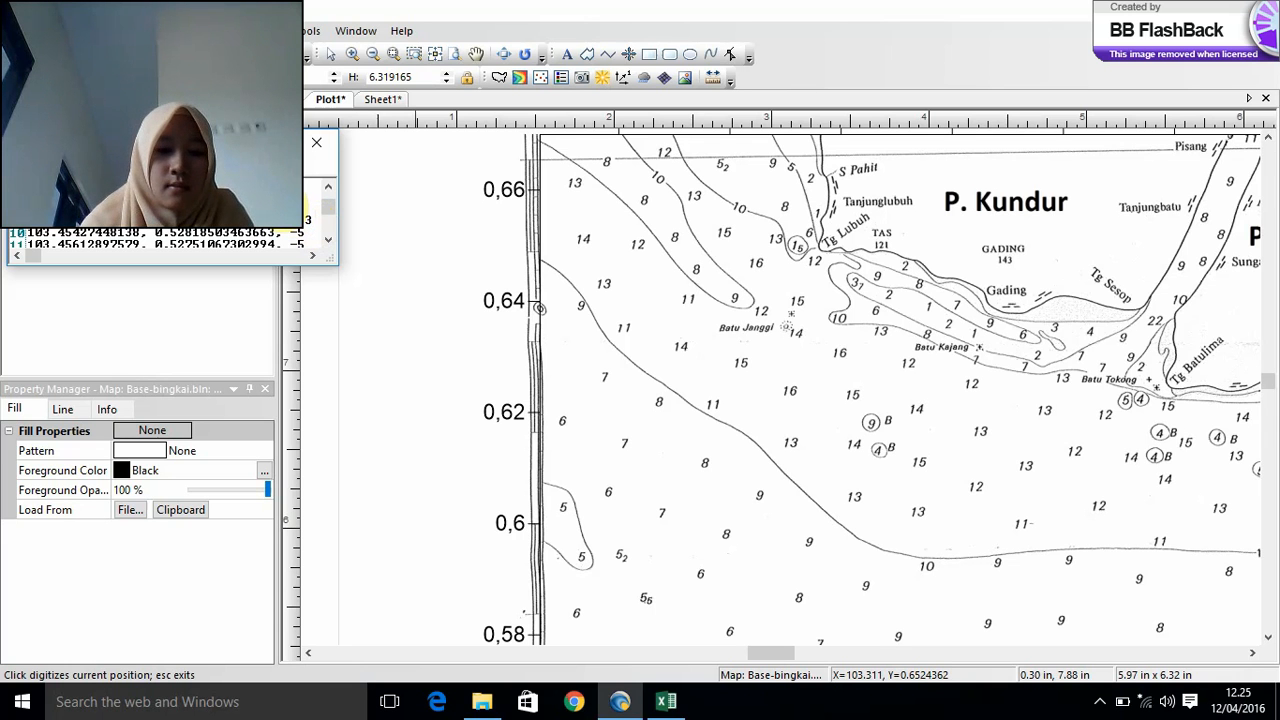
{"action": "type", "text": "3"}
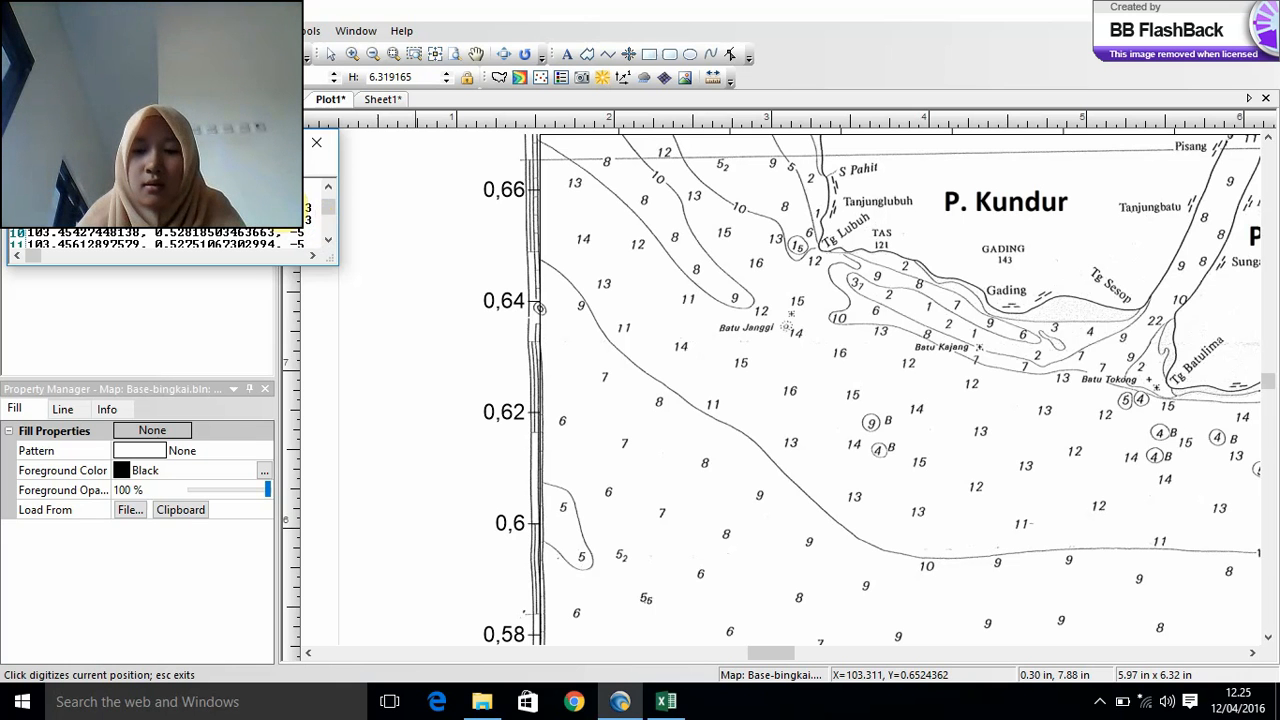
{"action": "type", "text": "3"}
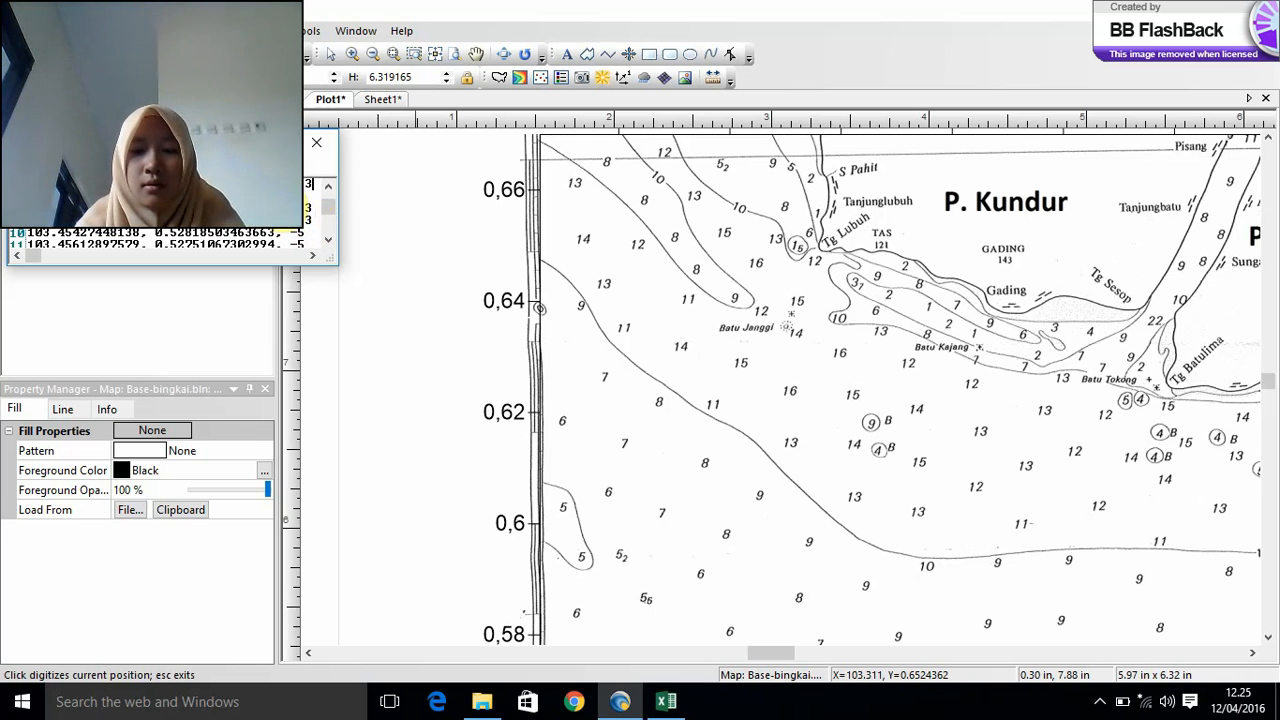
{"action": "key", "text": "Up"}
{"action": "key", "text": "Up"}
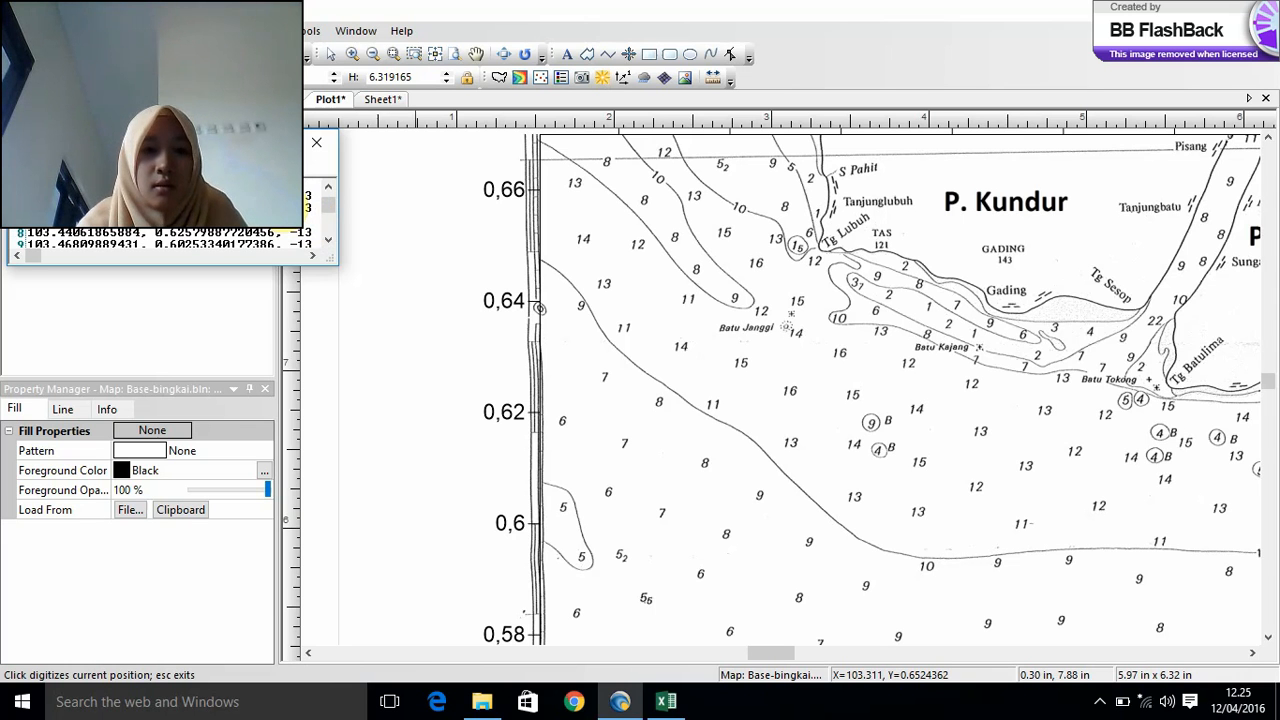
{"action": "key", "text": "Up"}
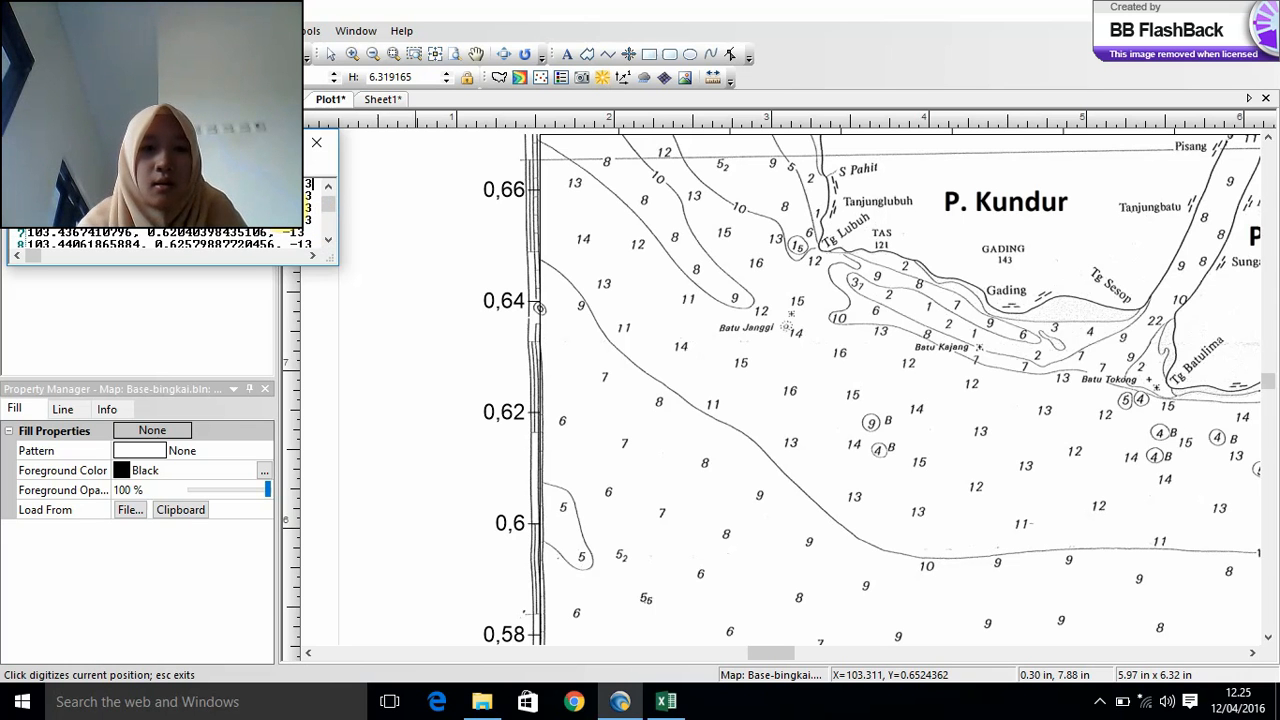
{"action": "key", "text": "Up"}
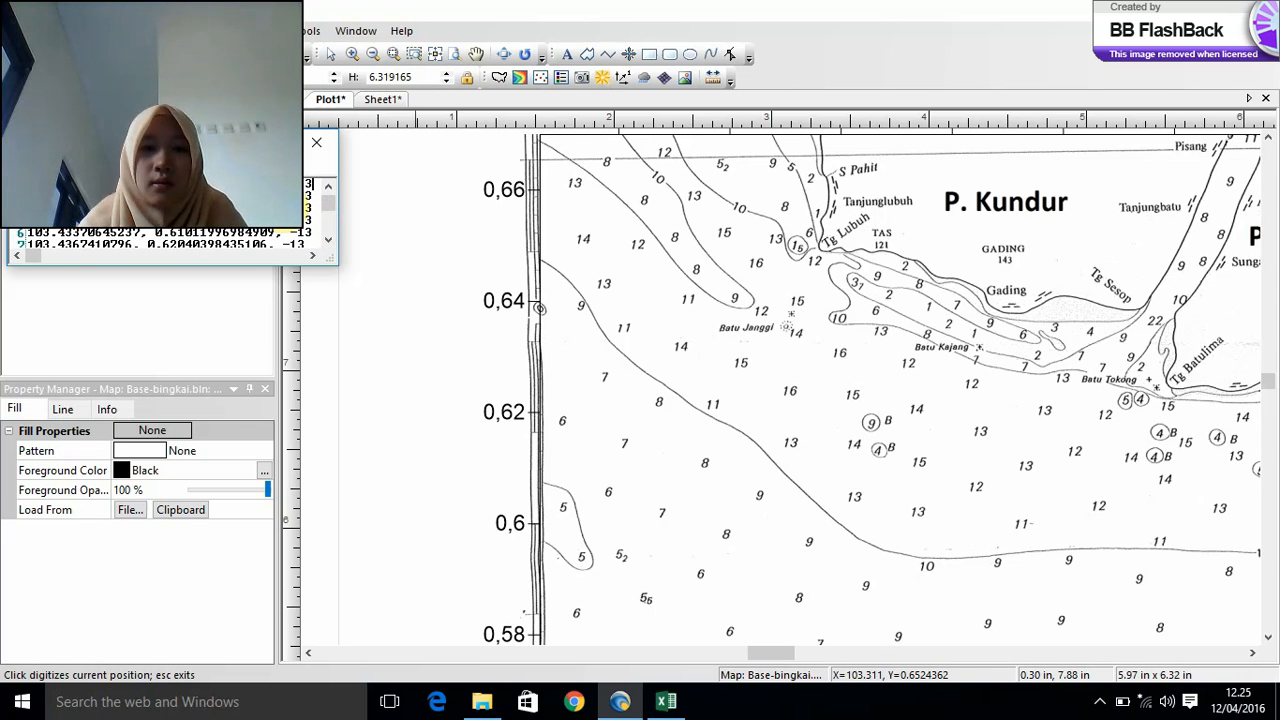
{"action": "key", "text": "Up"}
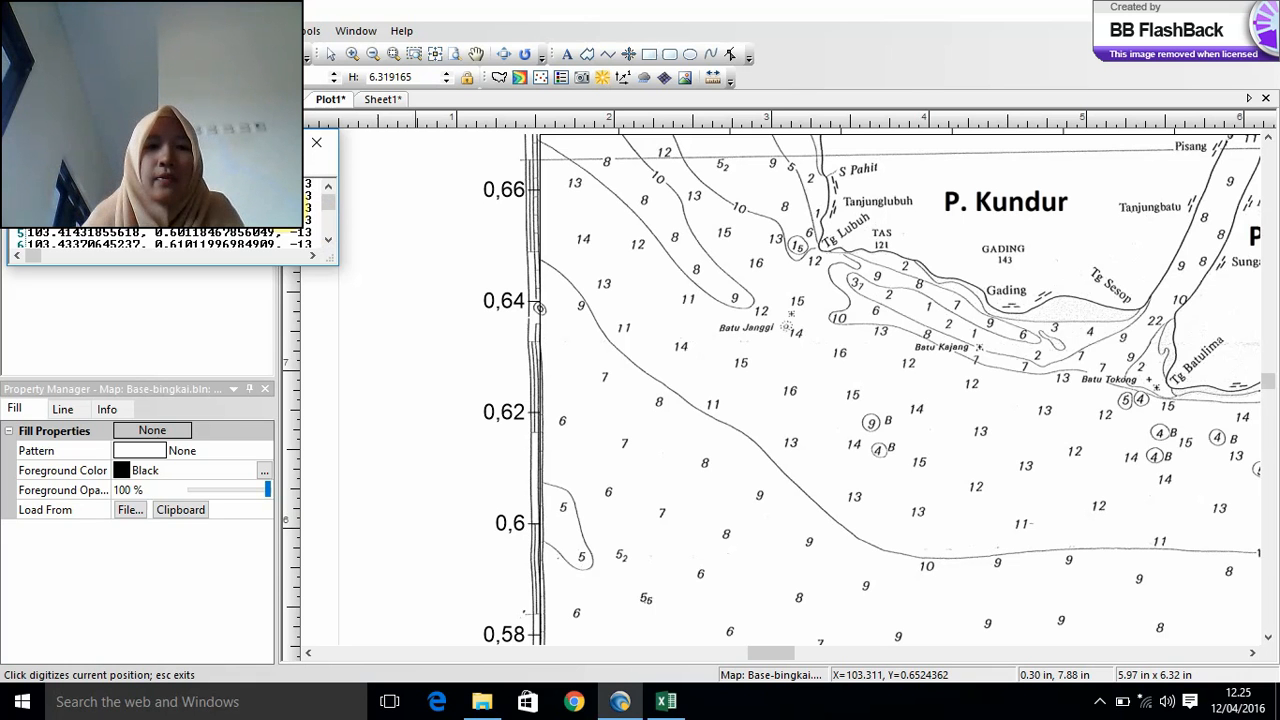
{"action": "left_click_drag", "start_coordinate": [326, 207], "coordinate": [329, 224]}
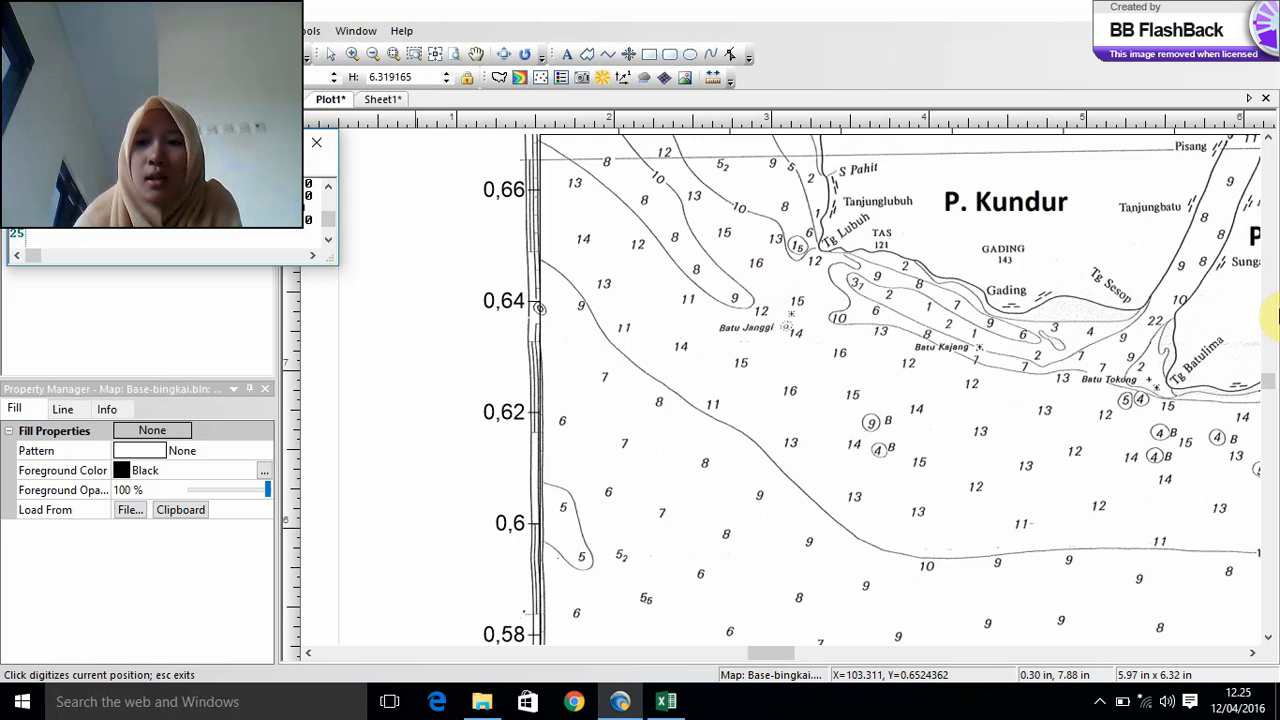
- Digitize seven depth soundings labelled 14 in the waters south and southwest of P. Kundur, working from west to east
{"action": "left_click_drag", "start_coordinate": [1268, 378], "coordinate": [1268, 384]}
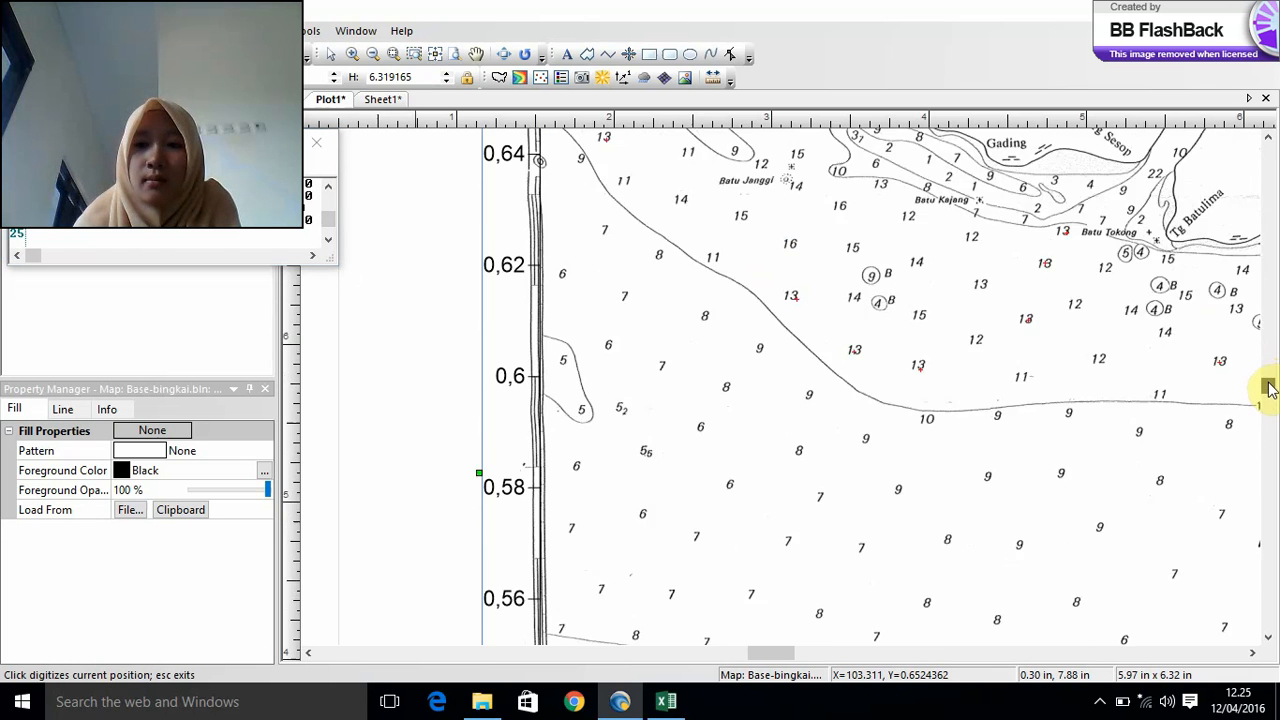
{"action": "scroll", "coordinate": [1268, 388], "scroll_direction": "down", "scroll_amount": 3}
{"action": "scroll", "coordinate": [1268, 388], "scroll_direction": "up", "scroll_amount": 6}
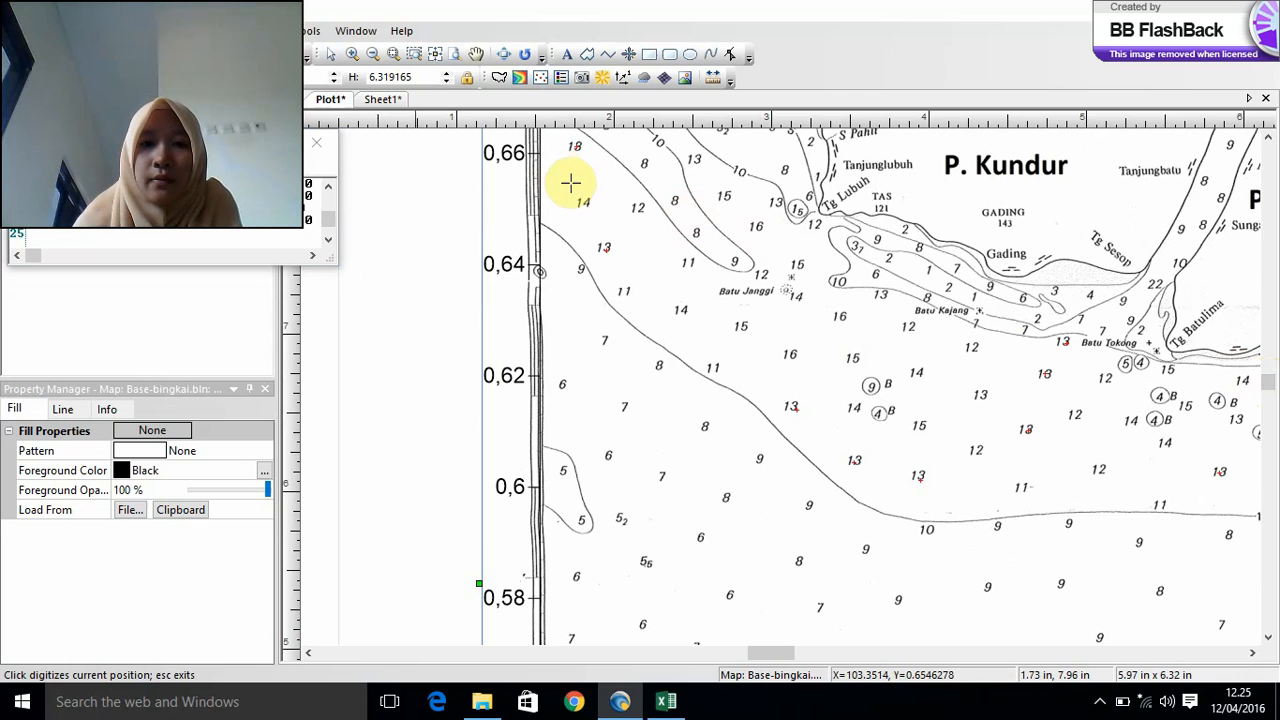
{"action": "left_click", "coordinate": [582, 203]}
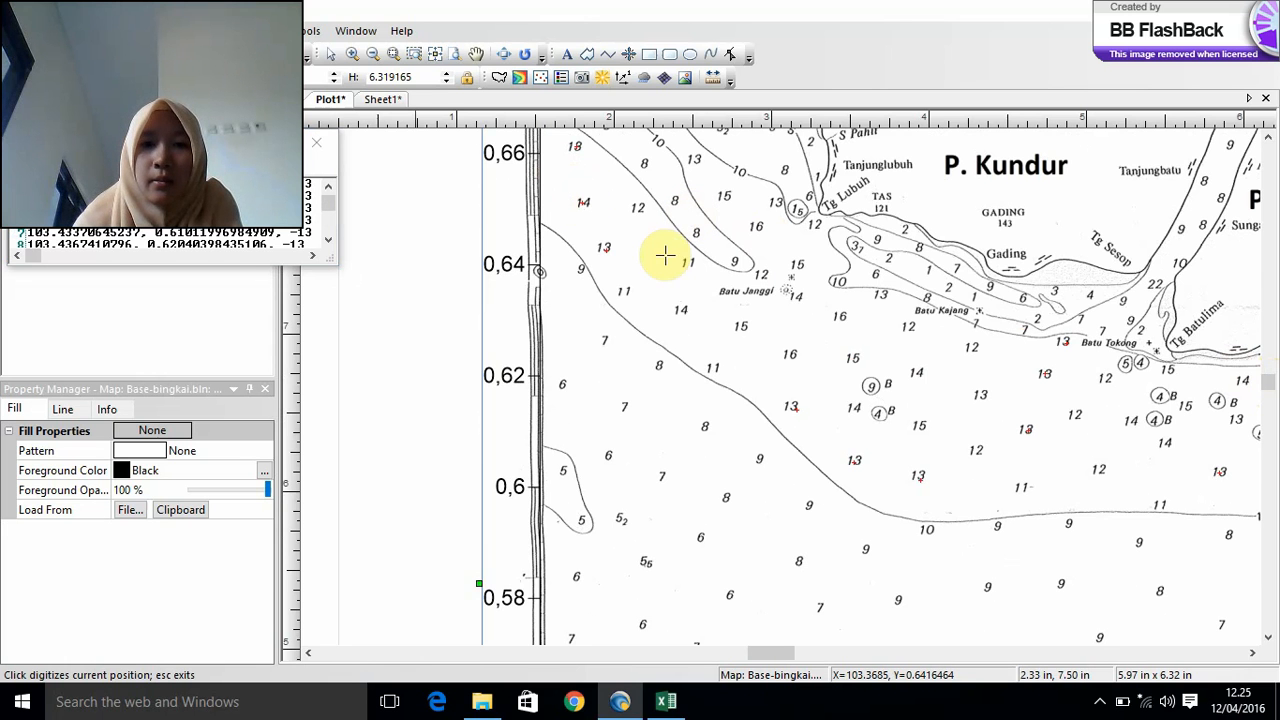
{"action": "left_click", "coordinate": [682, 310]}
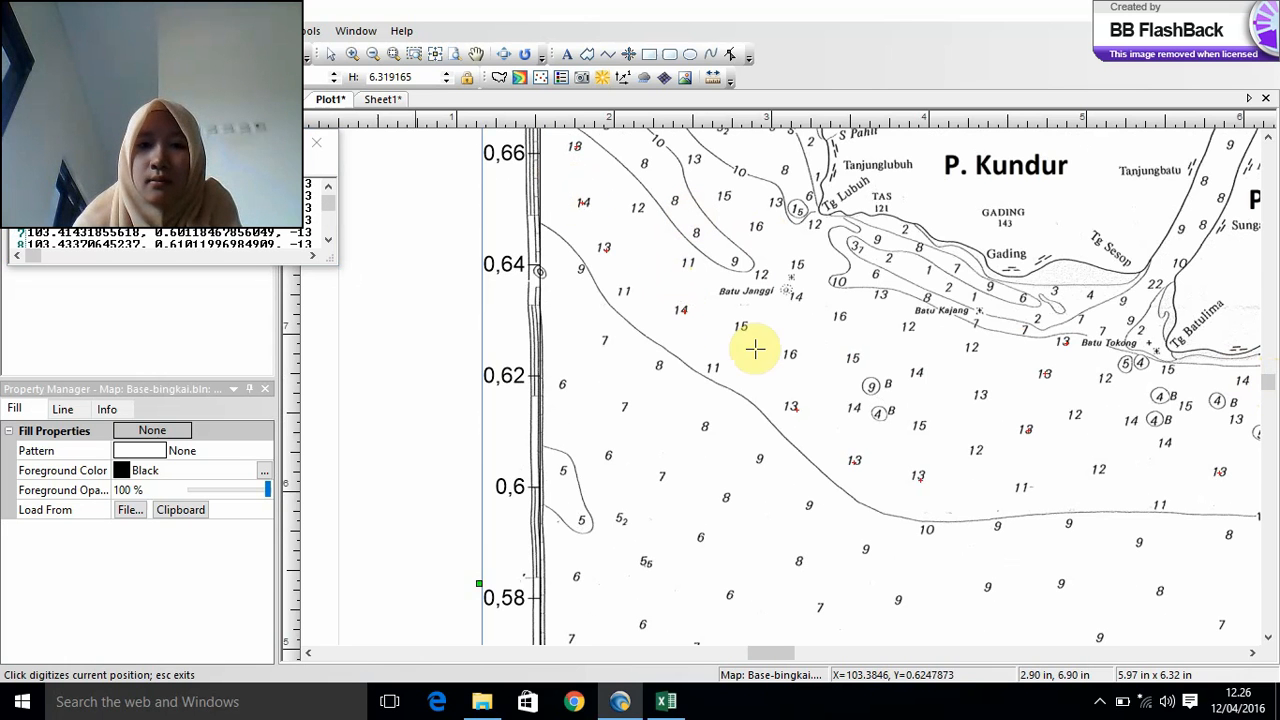
{"action": "left_click", "coordinate": [850, 404]}
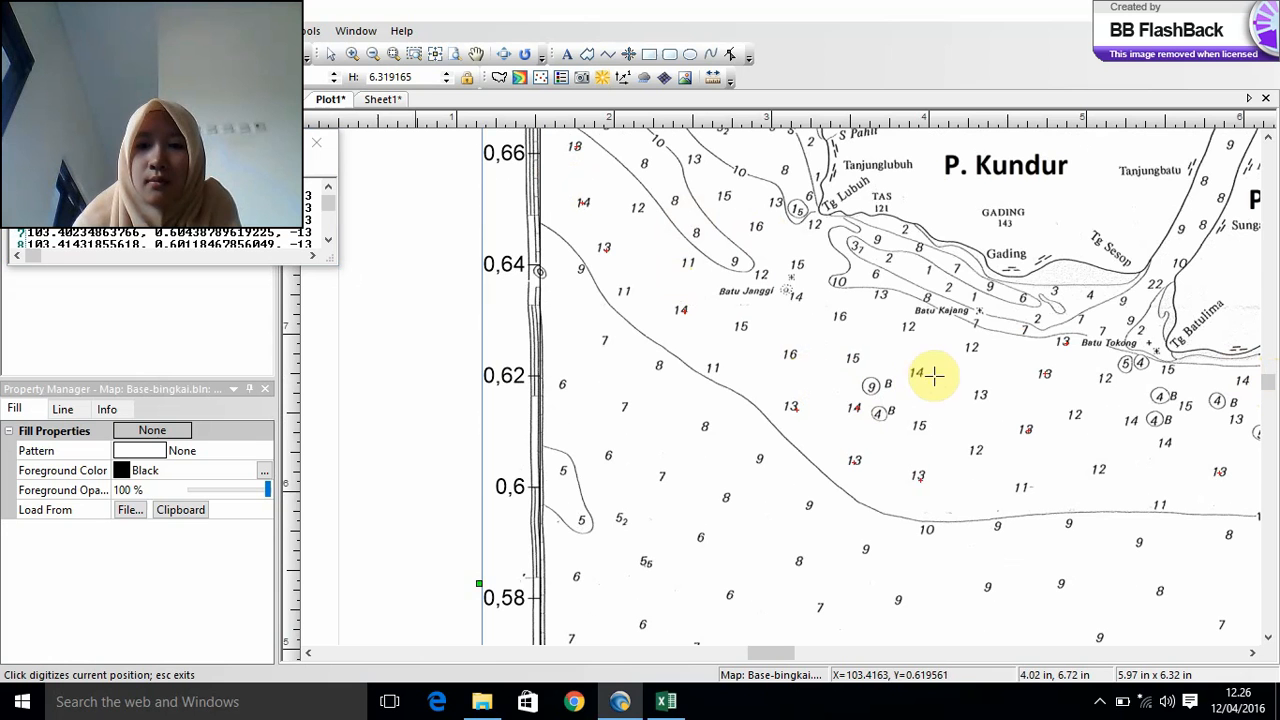
{"action": "left_click", "coordinate": [919, 372]}
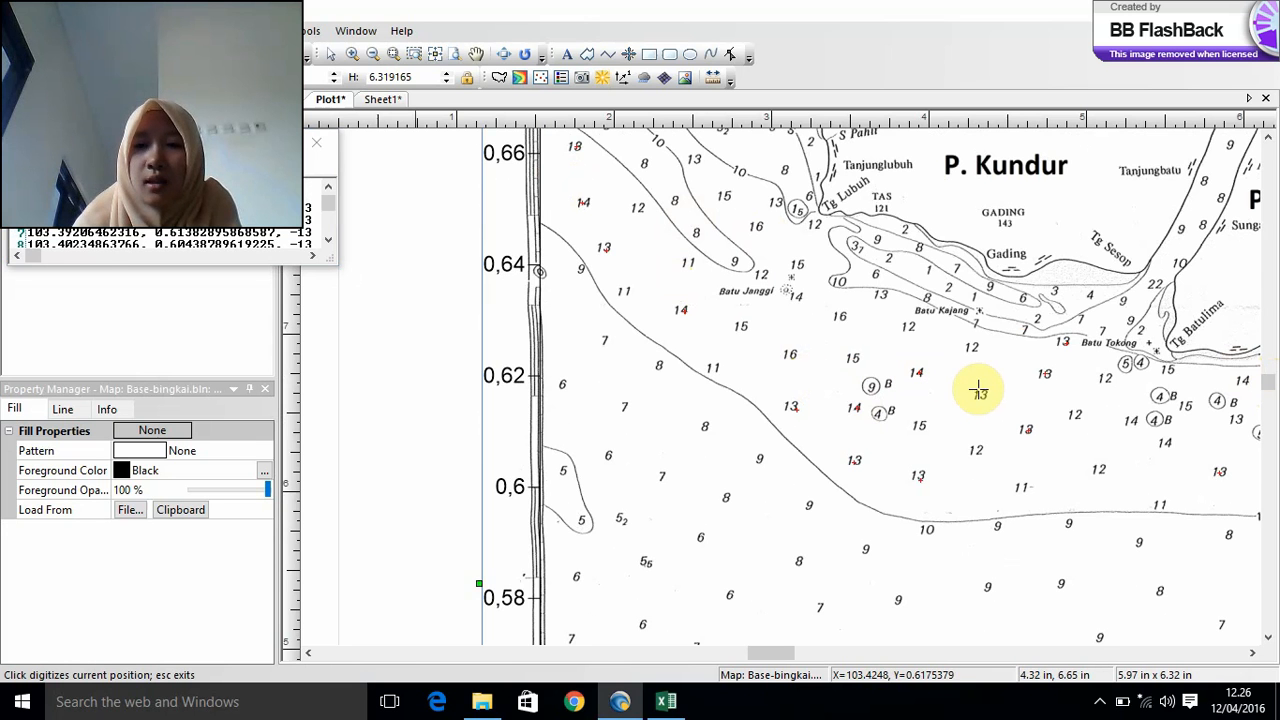
{"action": "left_click", "coordinate": [1131, 421]}
{"action": "left_click", "coordinate": [1166, 443]}
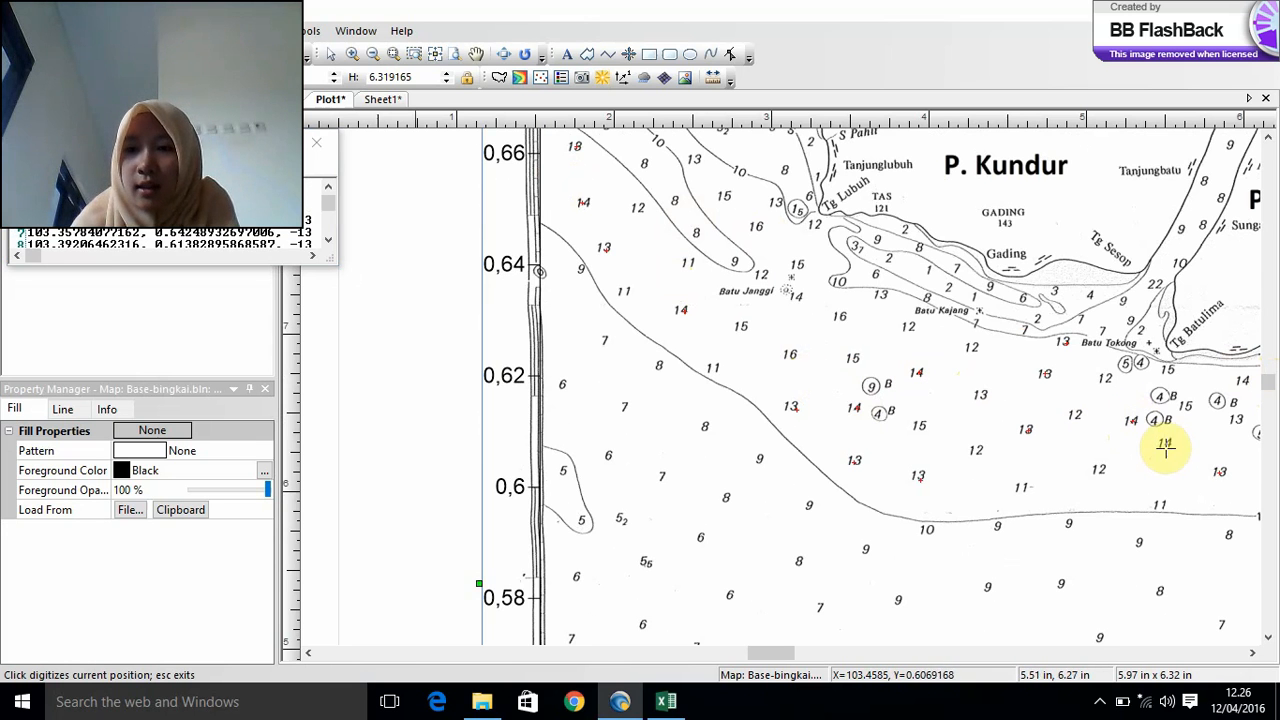
{"action": "left_click", "coordinate": [1242, 381]}
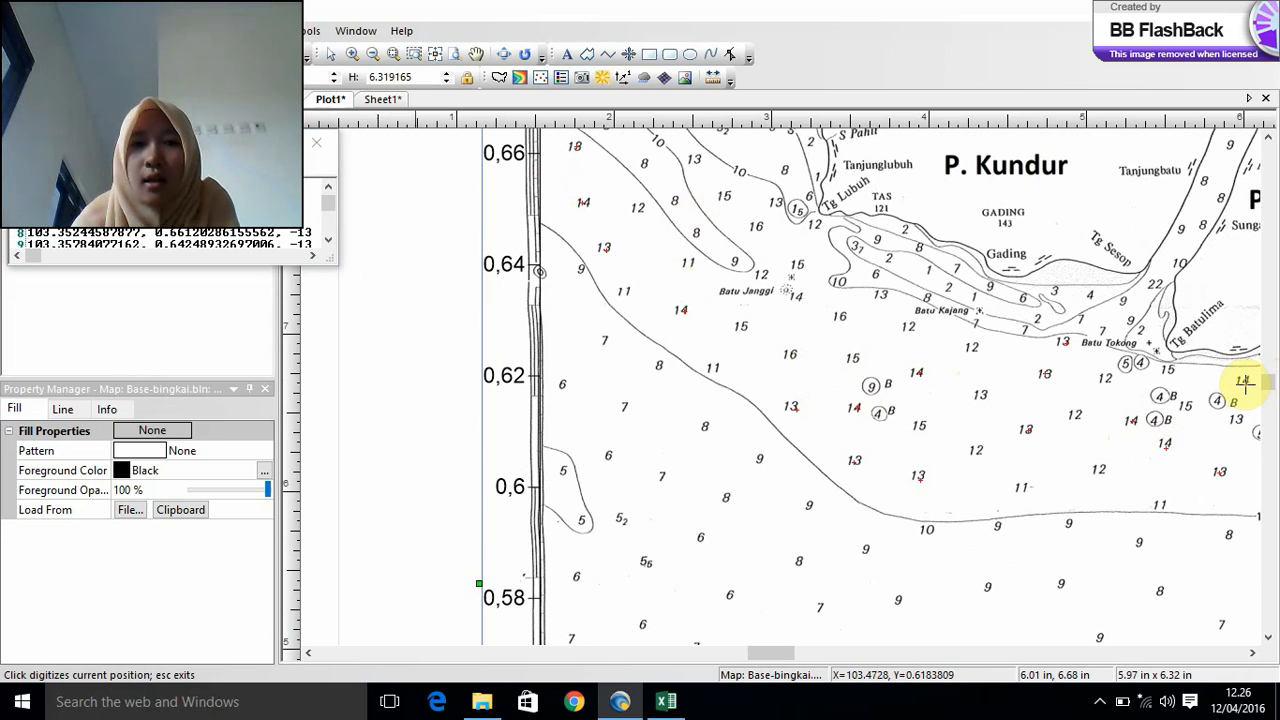
{"action": "left_click", "coordinate": [1066, 344]}
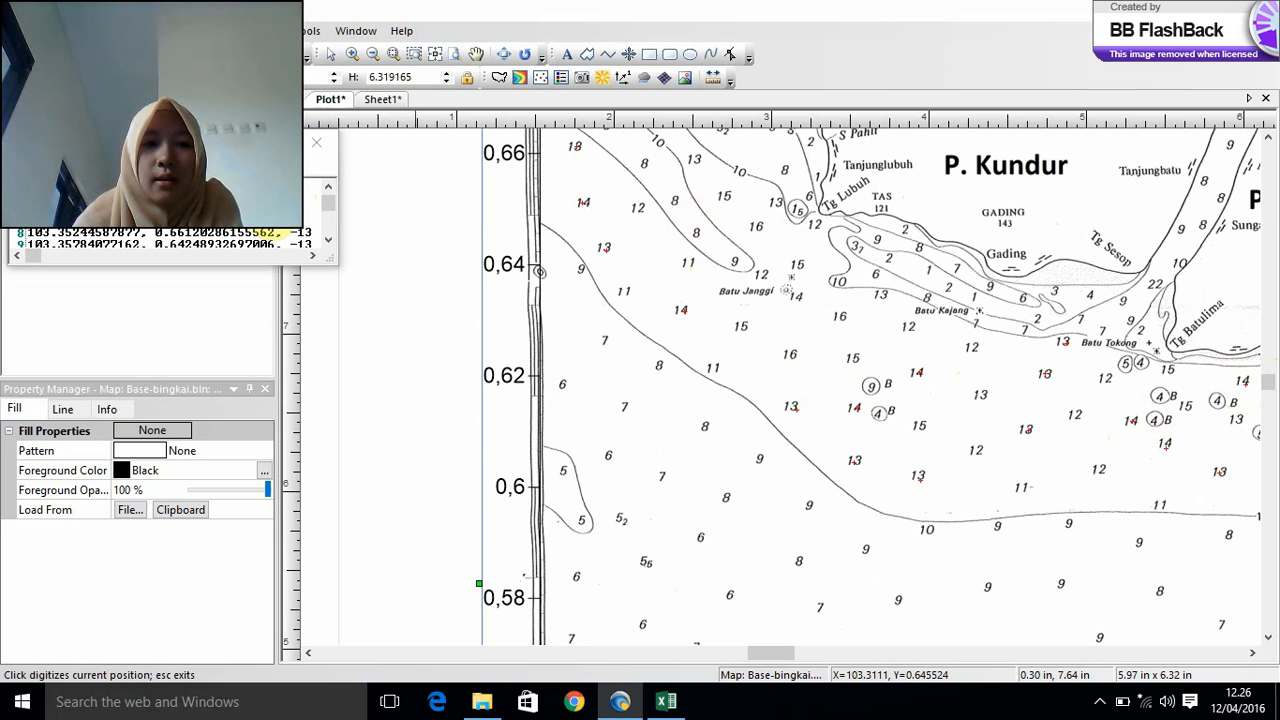
- Append the depth value -14 as a third column to each newly digitized sounding coordinate
{"action": "left_click", "coordinate": [276, 224]}
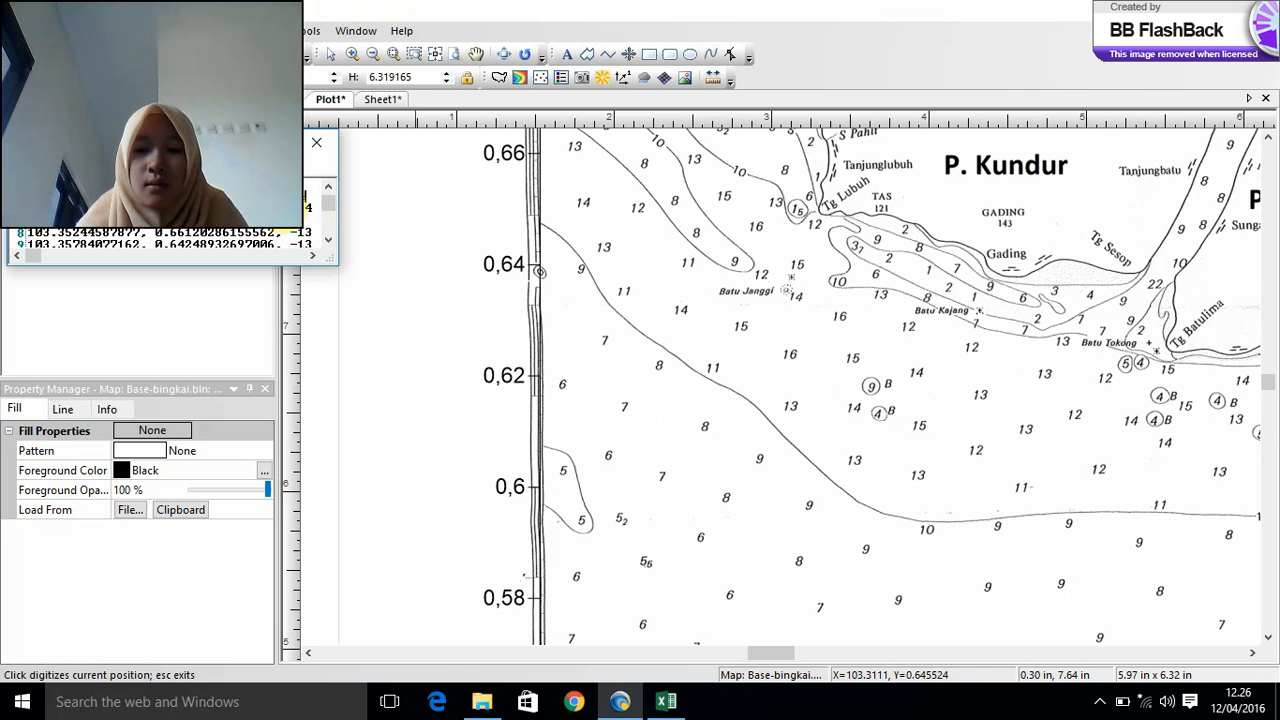
{"action": "type", "text": ", -14"}
{"action": "key", "text": "Up"}
{"action": "type", "text": ", -14"}
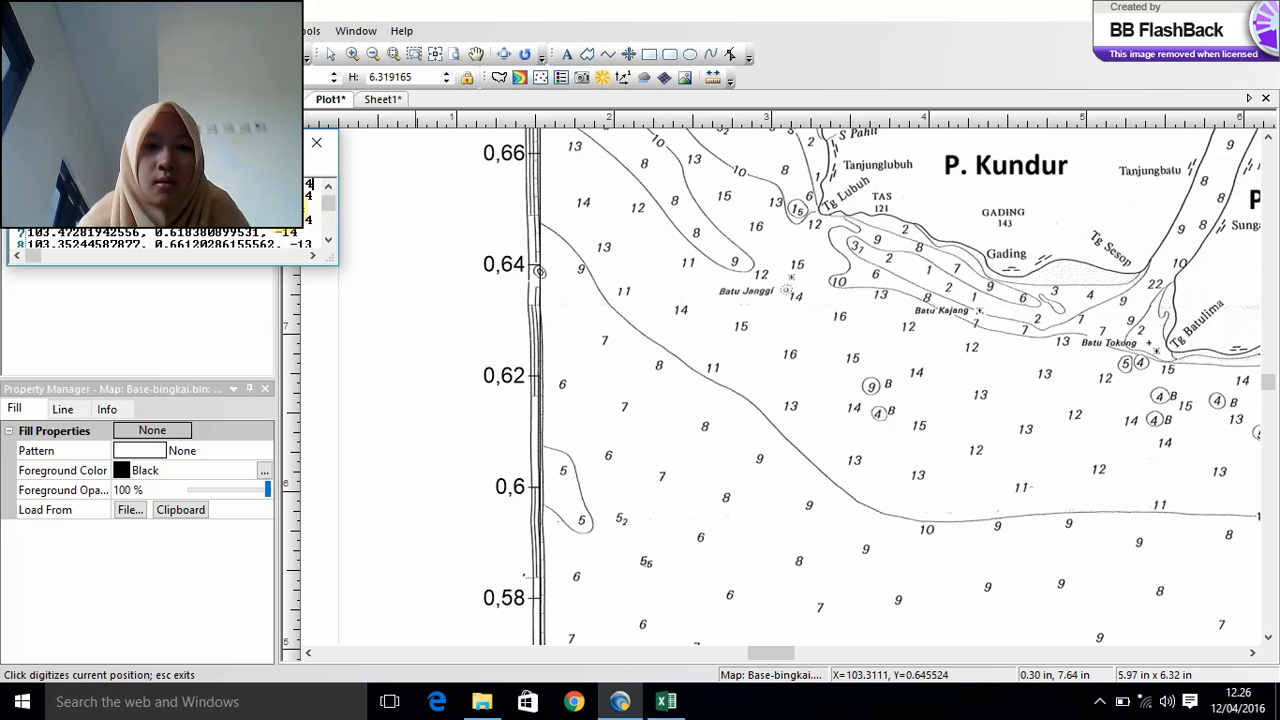
{"action": "key", "text": "Up"}
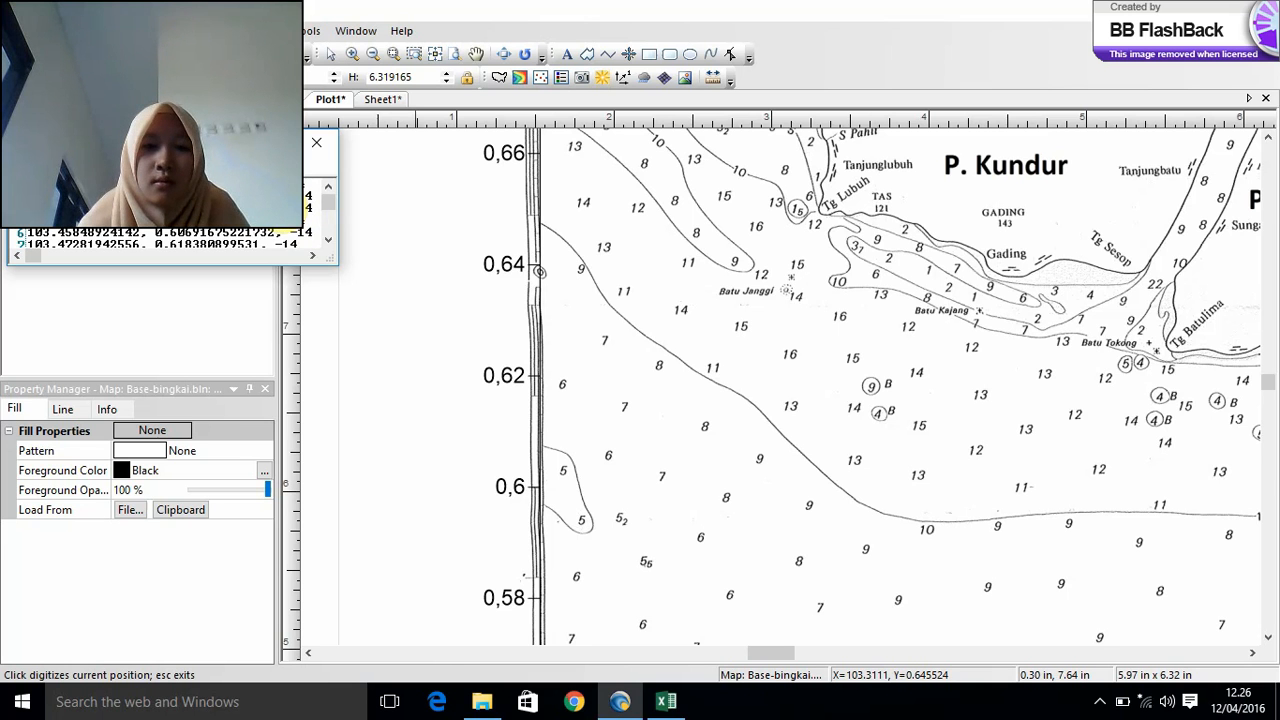
{"action": "key", "text": "ctrl+v"}
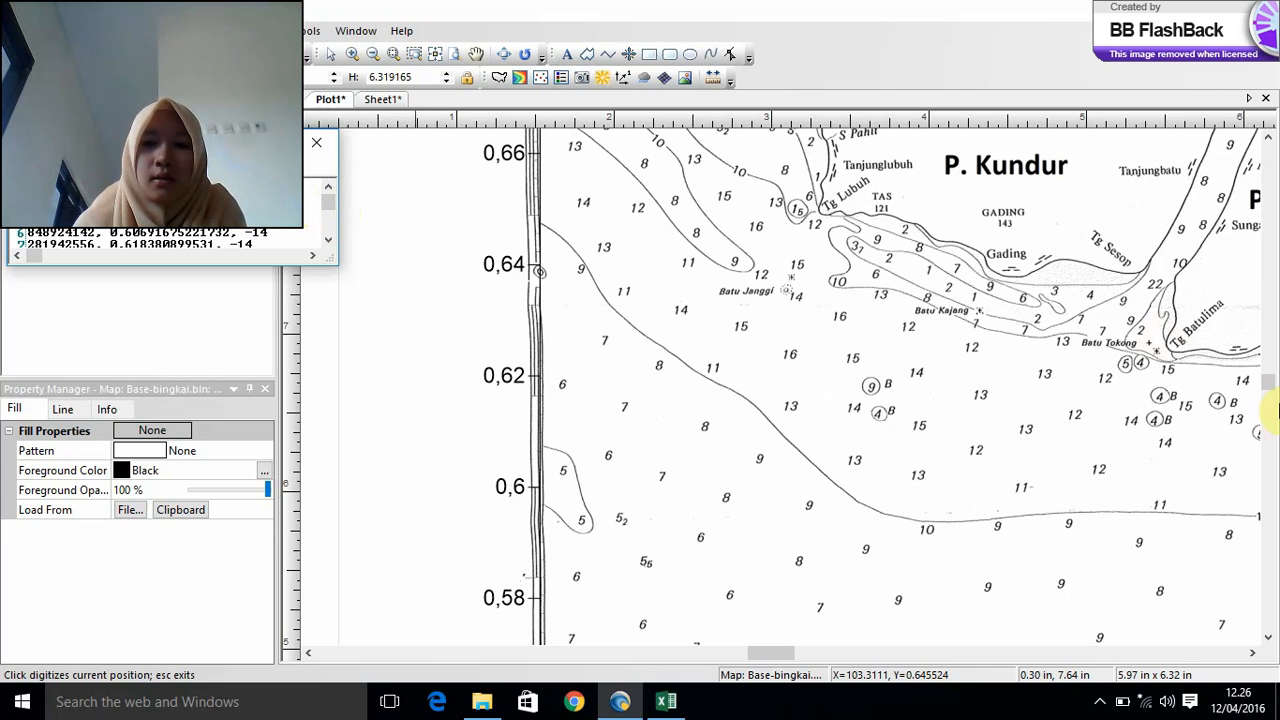
{"action": "left_click", "coordinate": [1100, 701]}
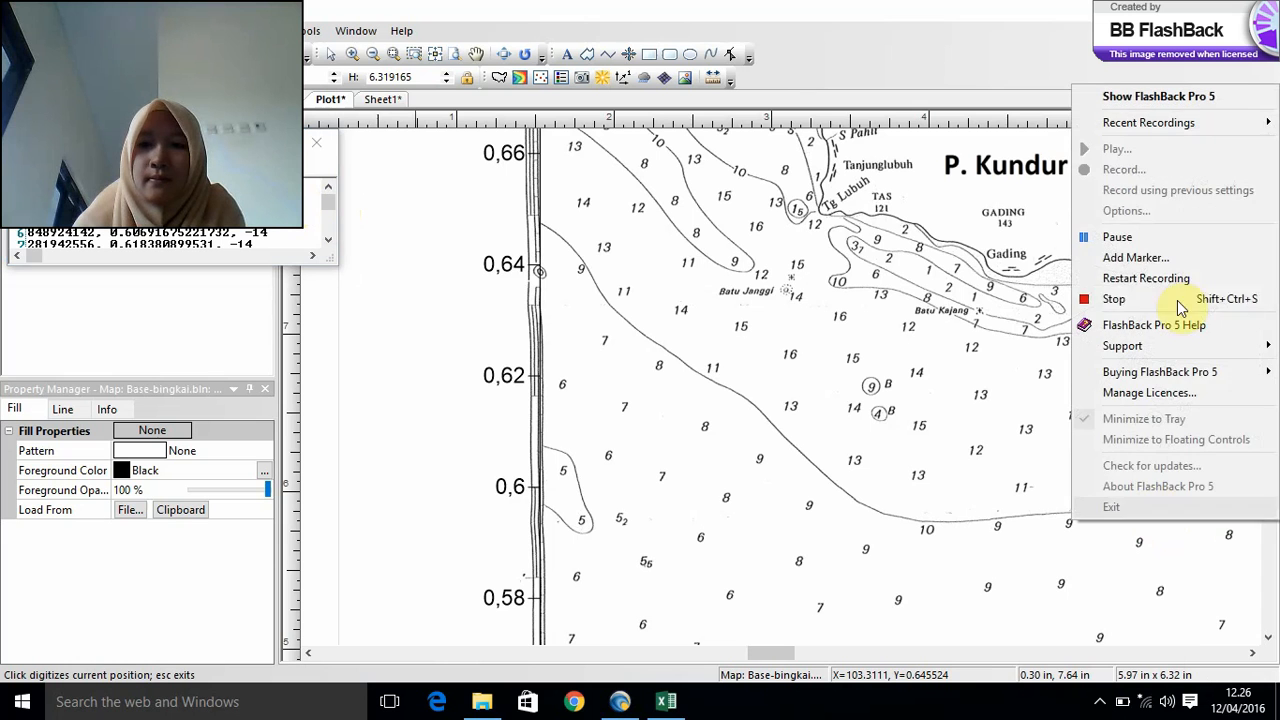
{"action": "left_click", "coordinate": [1157, 245]}
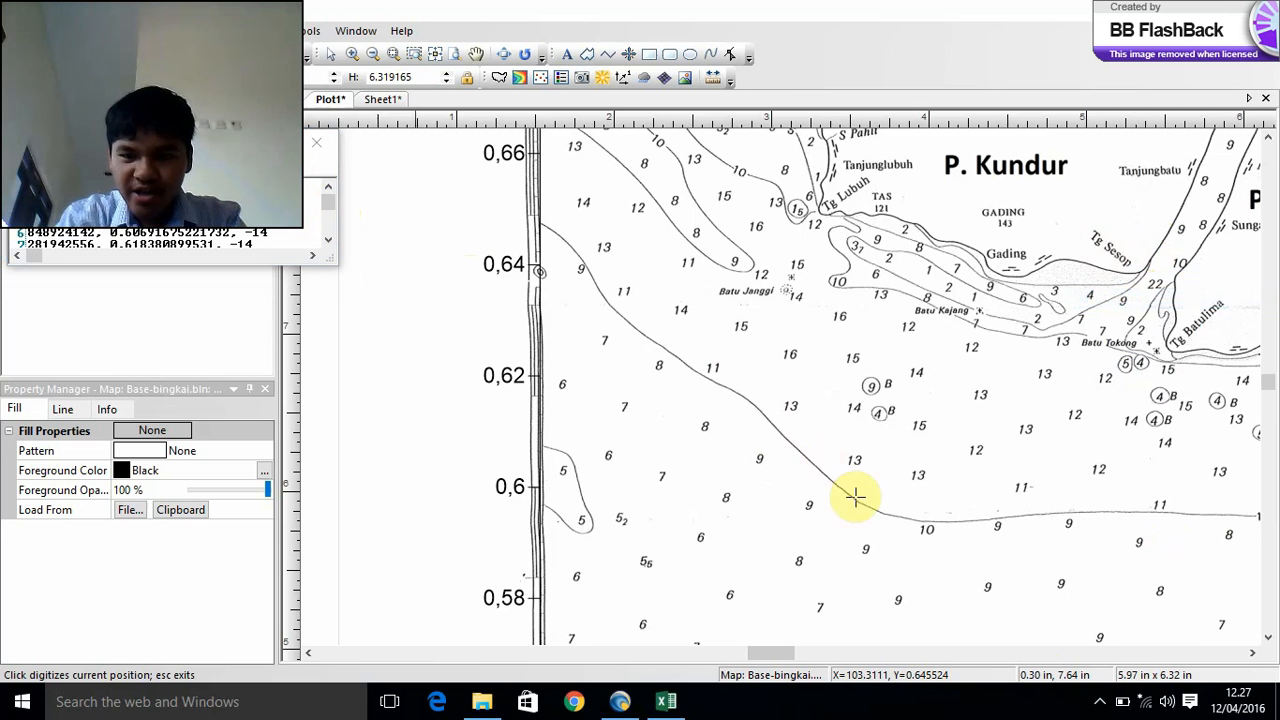
{"action": "left_click", "coordinate": [1100, 710]}
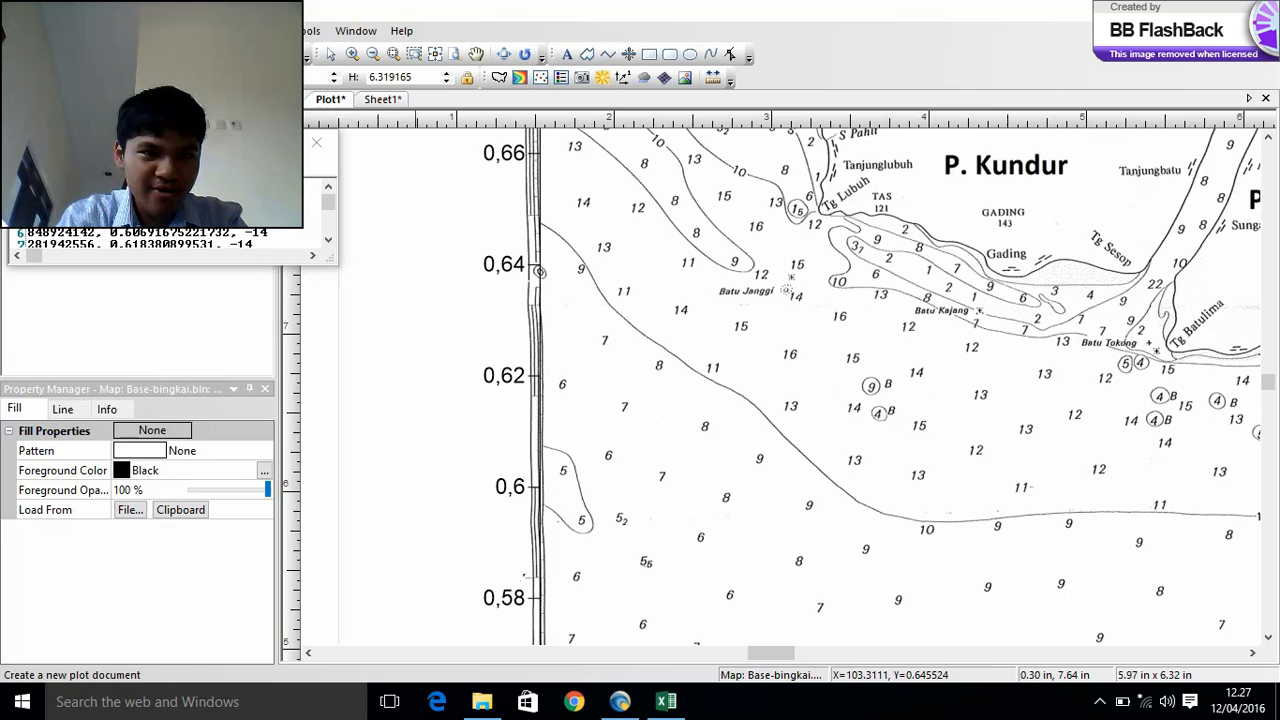
- Create a new blank plot document and close the digitized coordinates window without saving its contents
{"action": "left_click", "coordinate": [14, 53]}
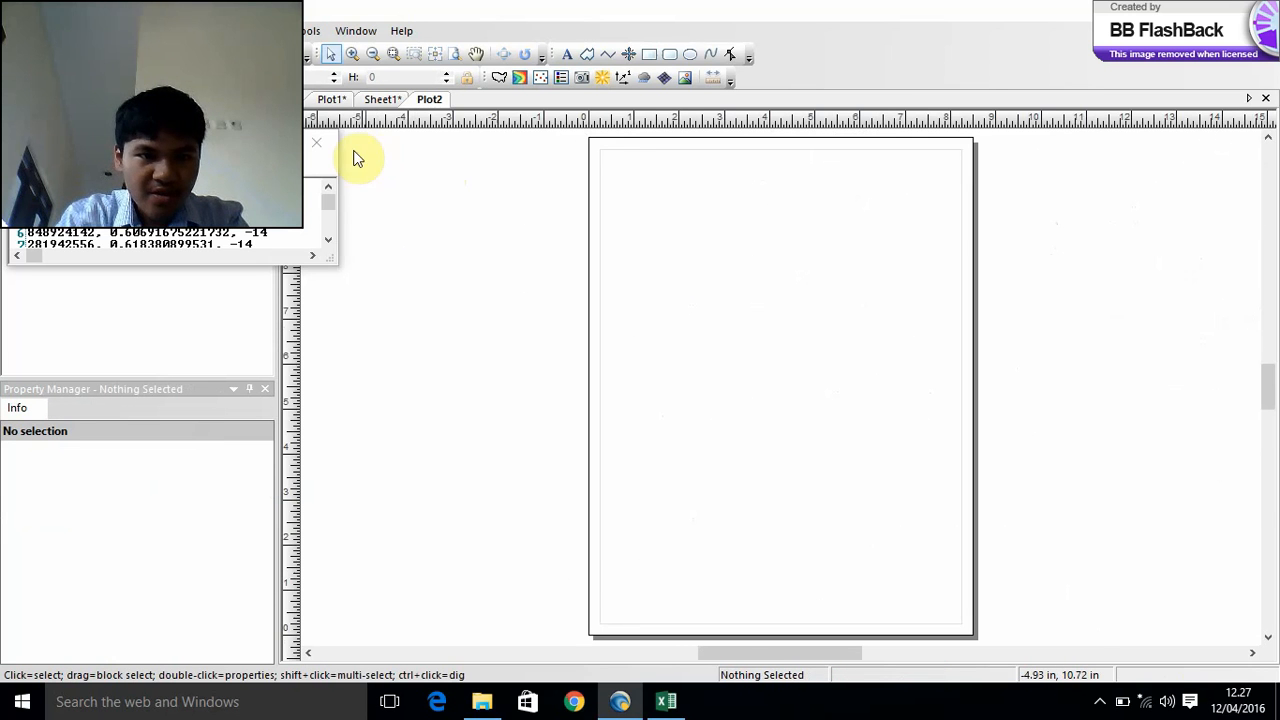
{"action": "left_click", "coordinate": [316, 143]}
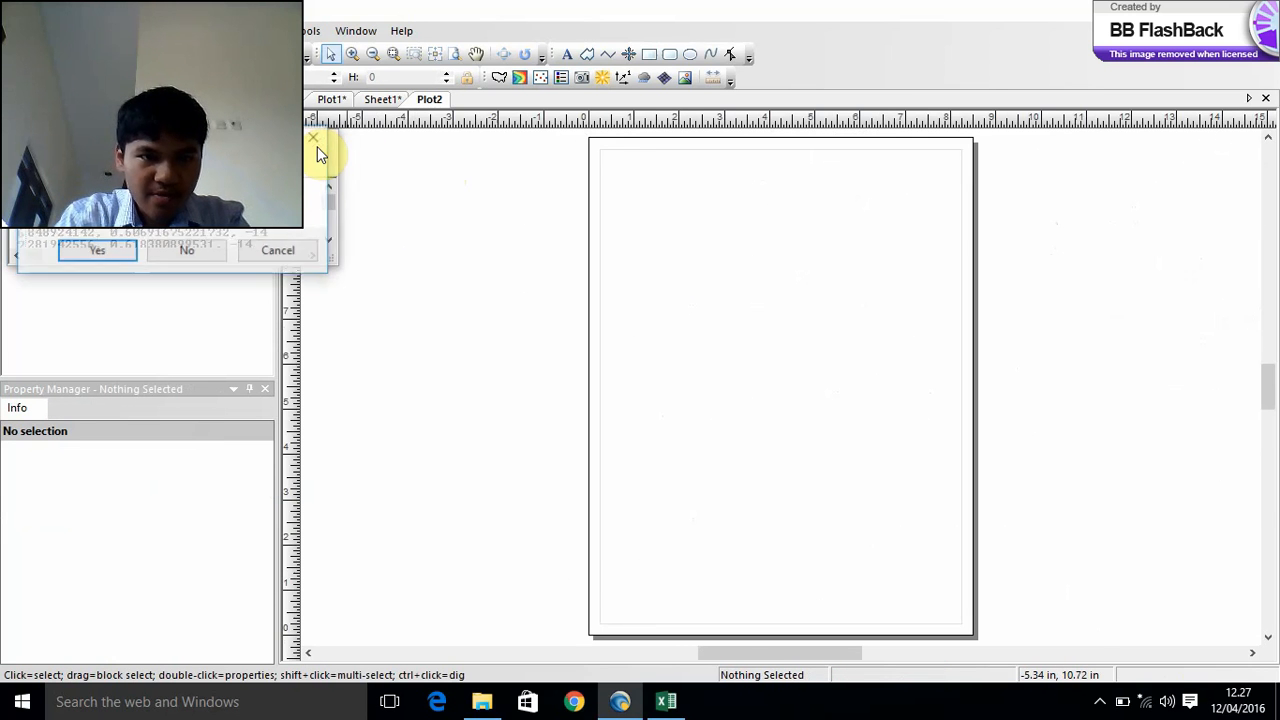
{"action": "left_click", "coordinate": [180, 252]}
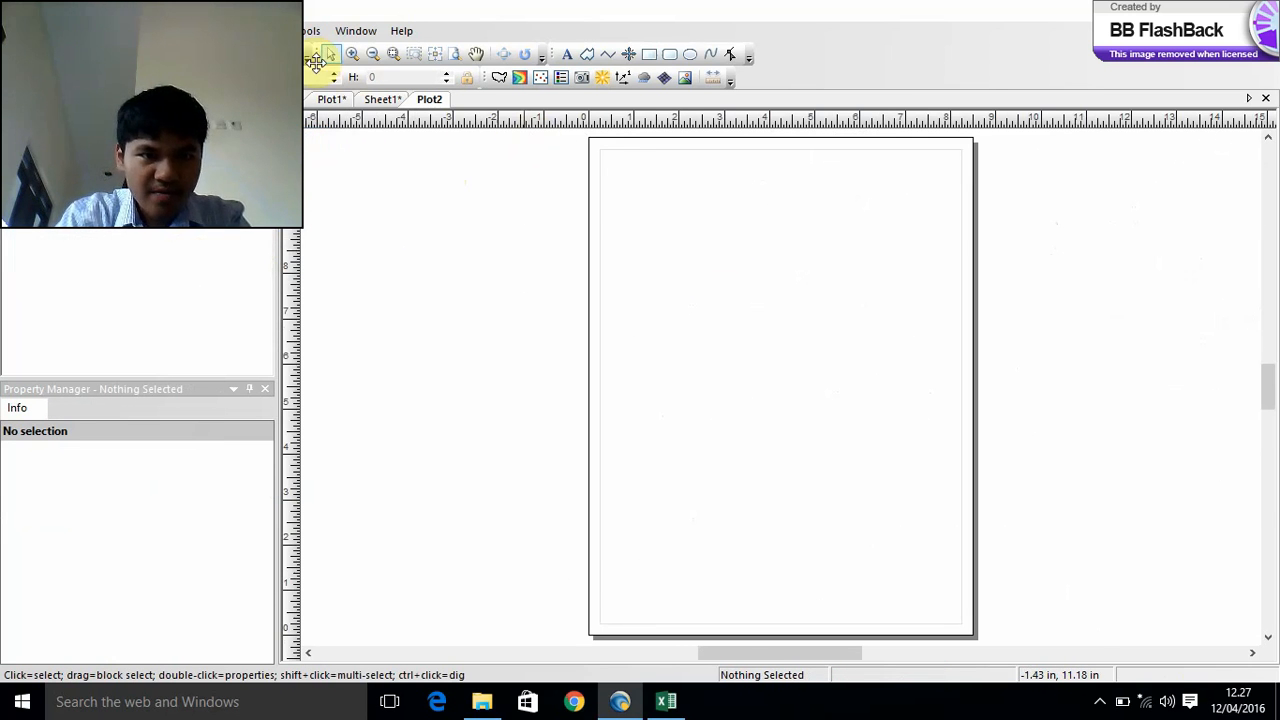
- Grid the data of Isodepth.bln from the SERIUS folder with the Kriging method, using columns A, B and C and output file Isodepth.grd
{"action": "left_click", "coordinate": [240, 31]}
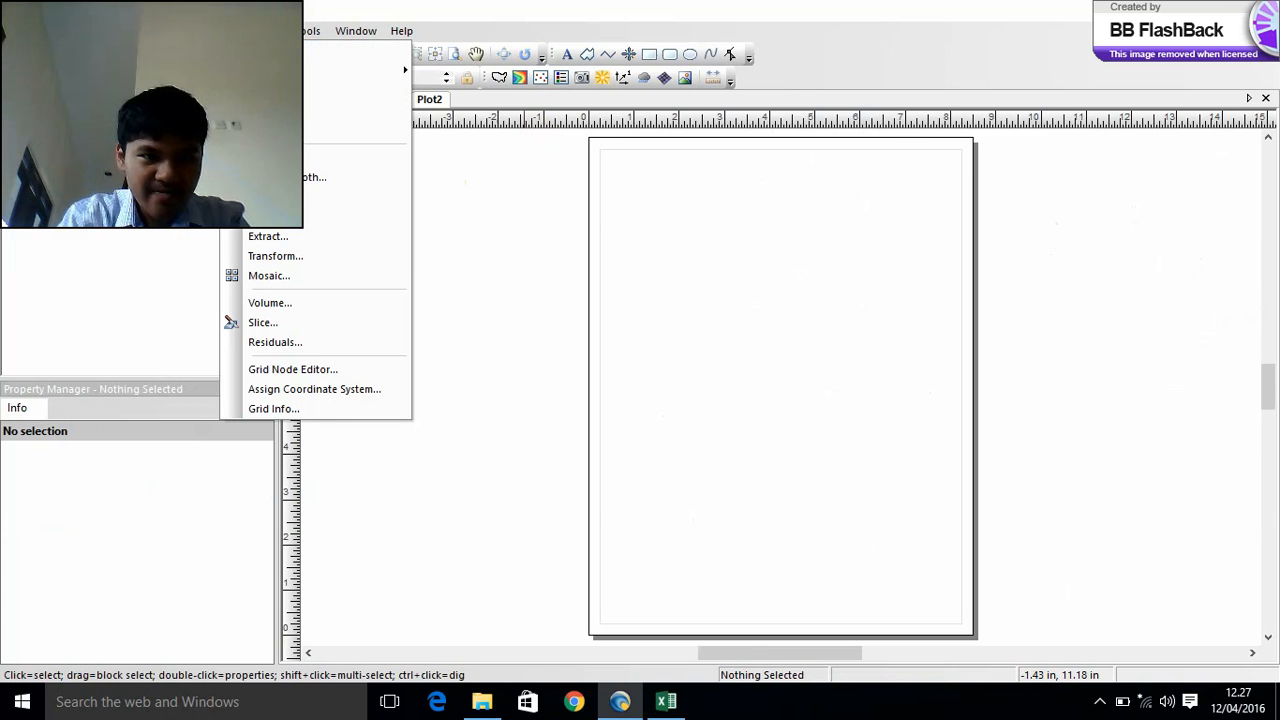
{"action": "left_click", "coordinate": [260, 50]}
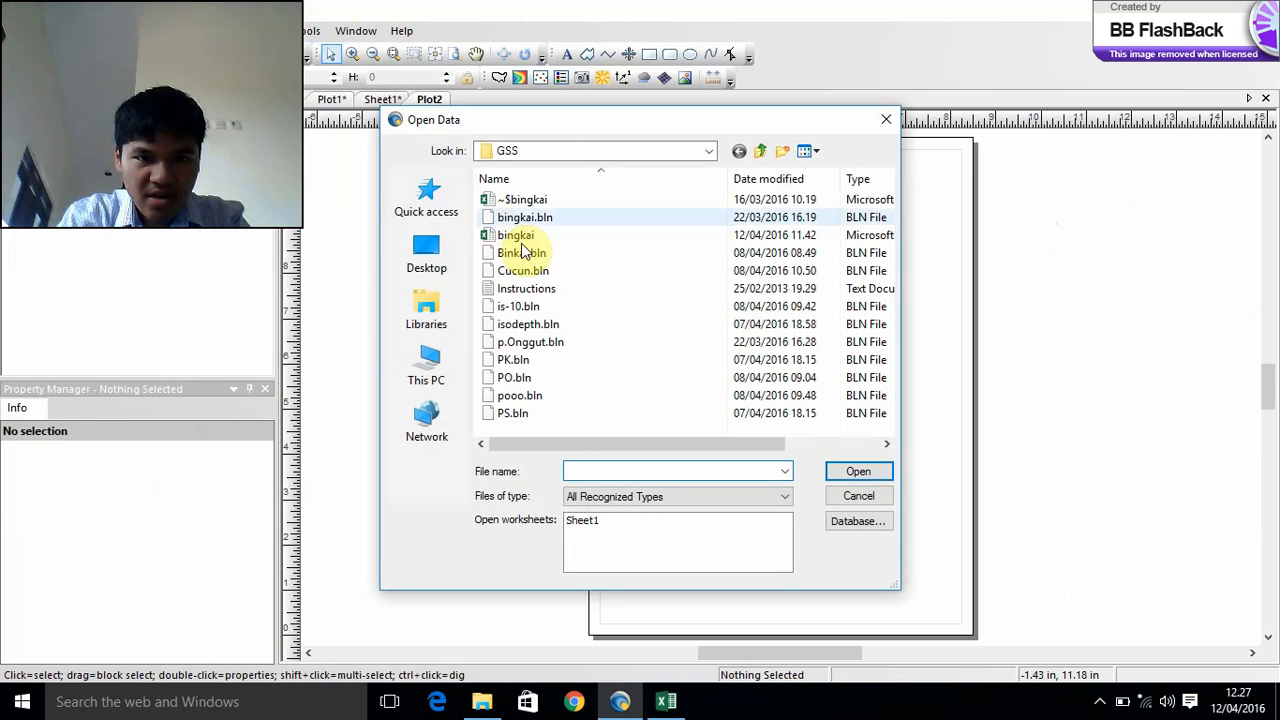
{"action": "left_click", "coordinate": [640, 151]}
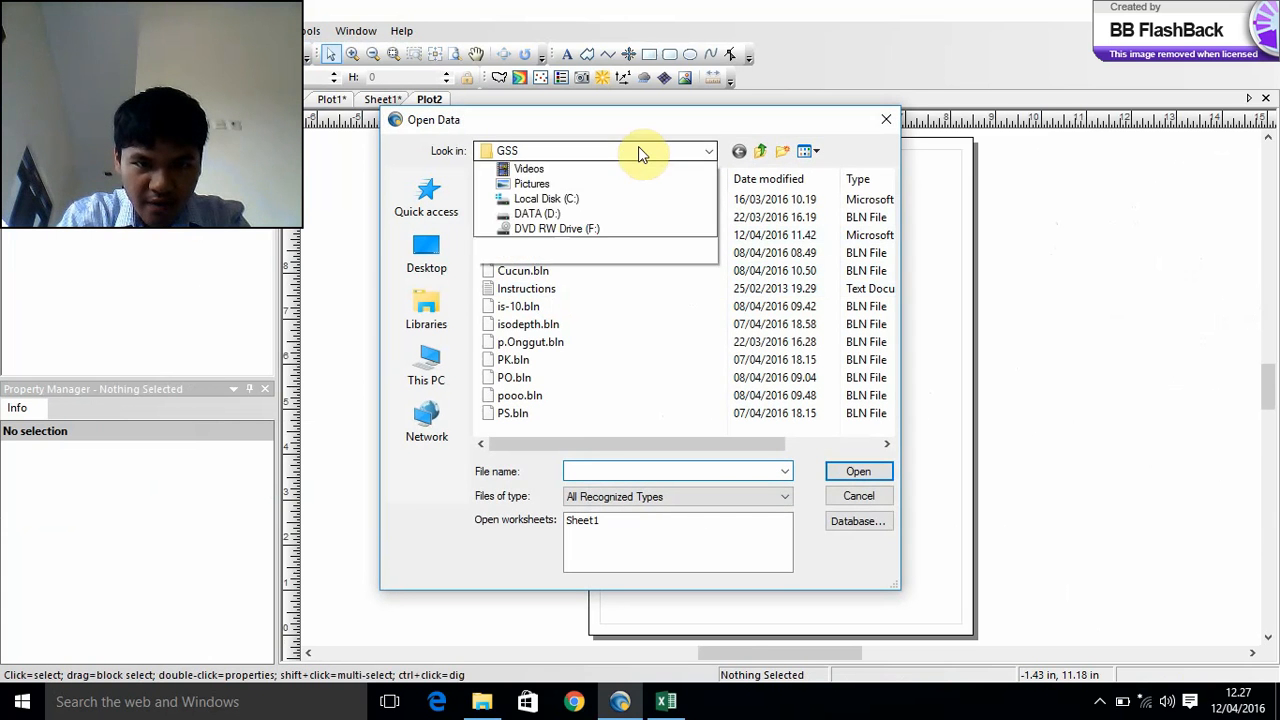
{"action": "left_click", "coordinate": [560, 318]}
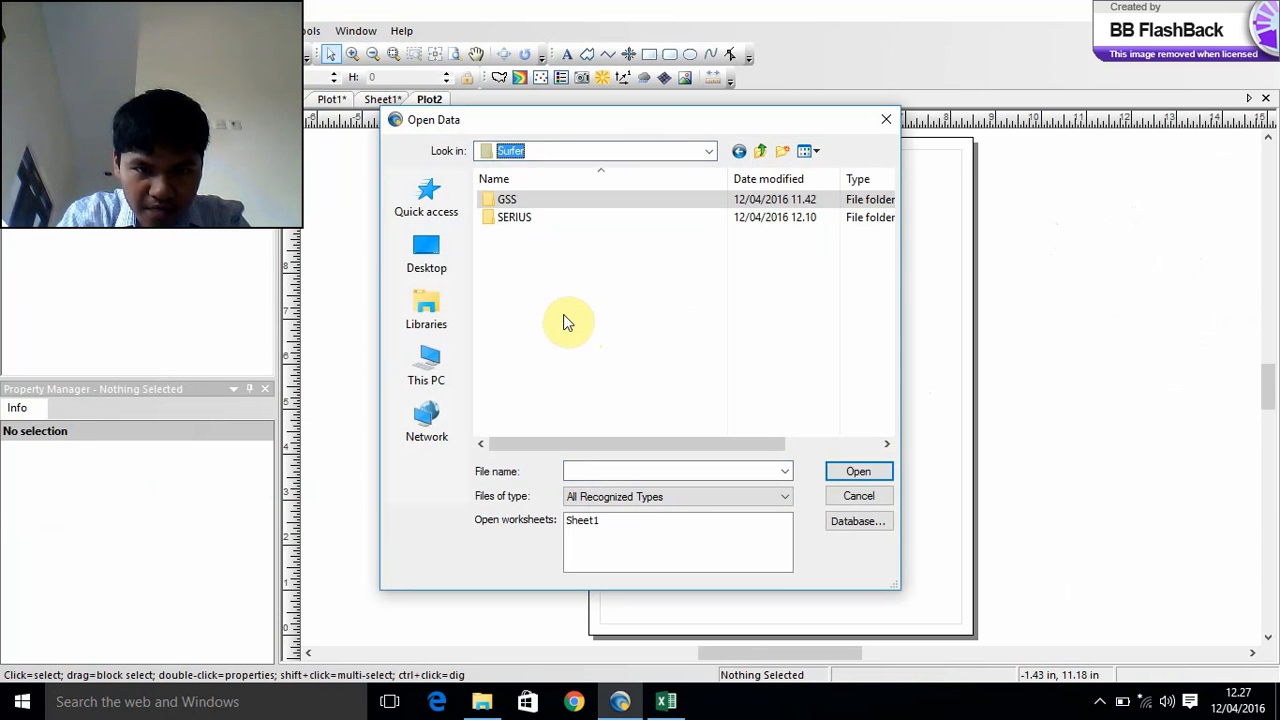
{"action": "double_click", "coordinate": [533, 219]}
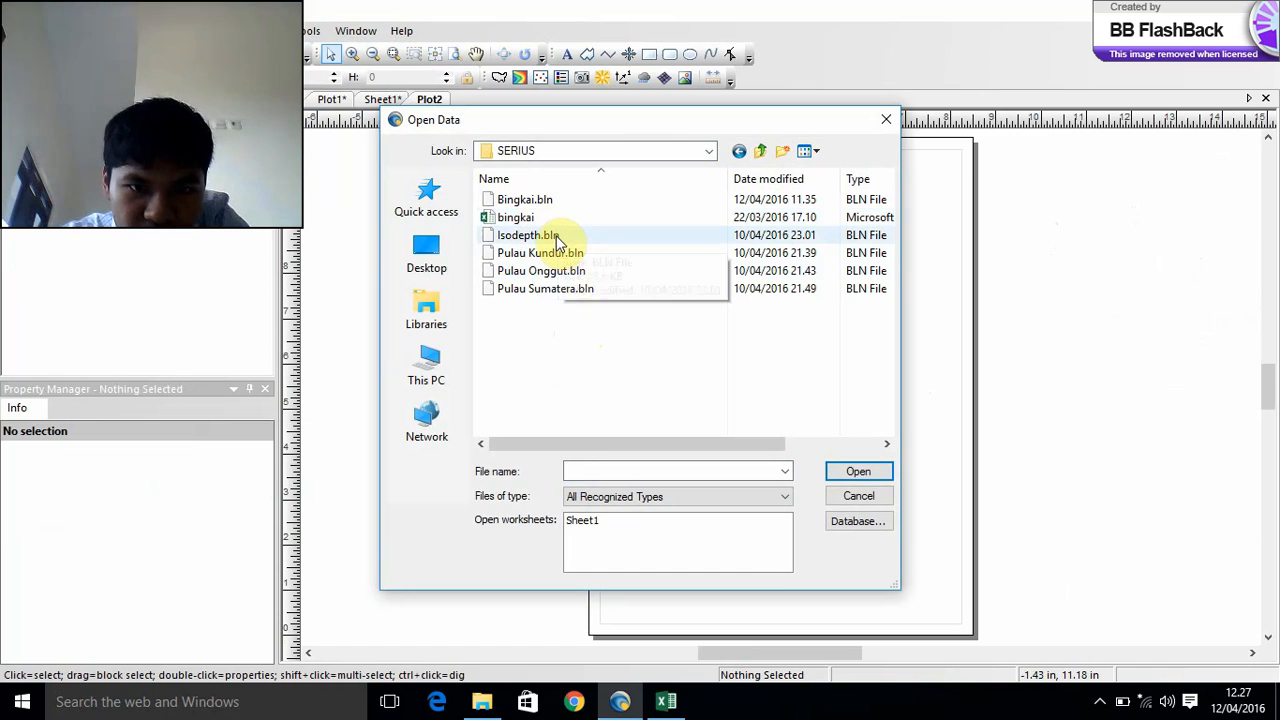
{"action": "left_click", "coordinate": [556, 238]}
{"action": "left_click", "coordinate": [846, 474]}
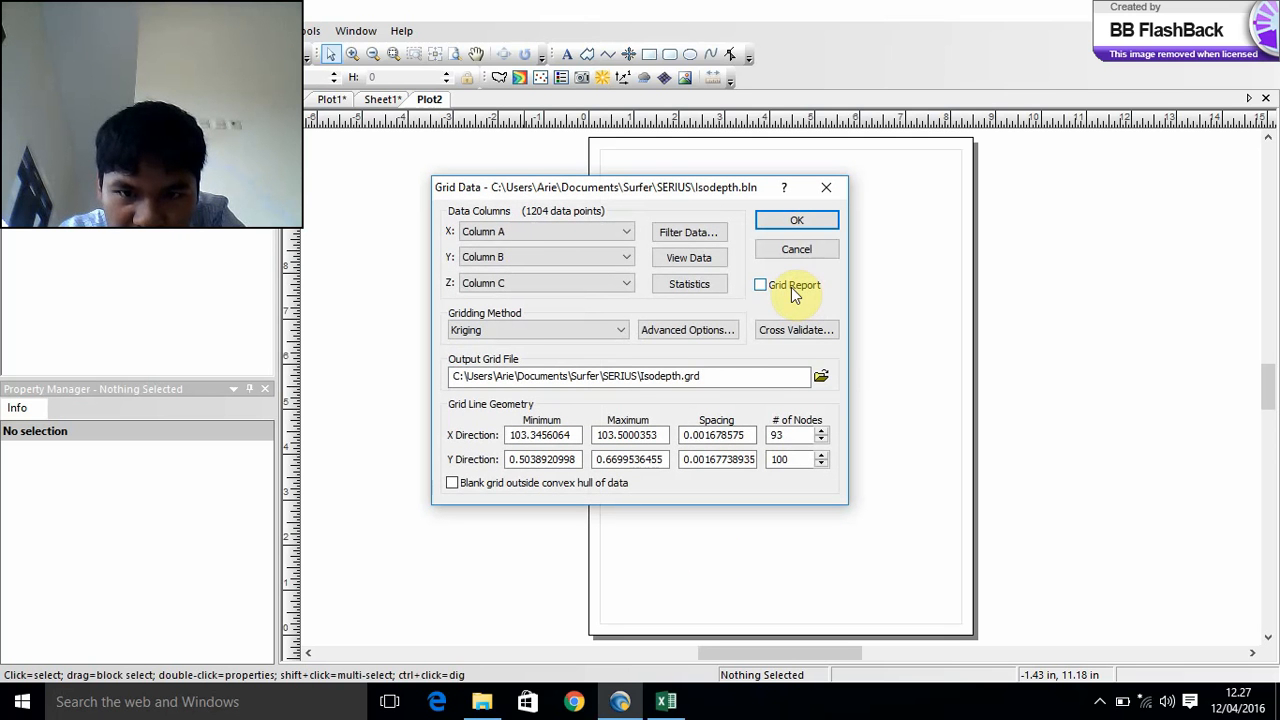
{"action": "left_click", "coordinate": [791, 223]}
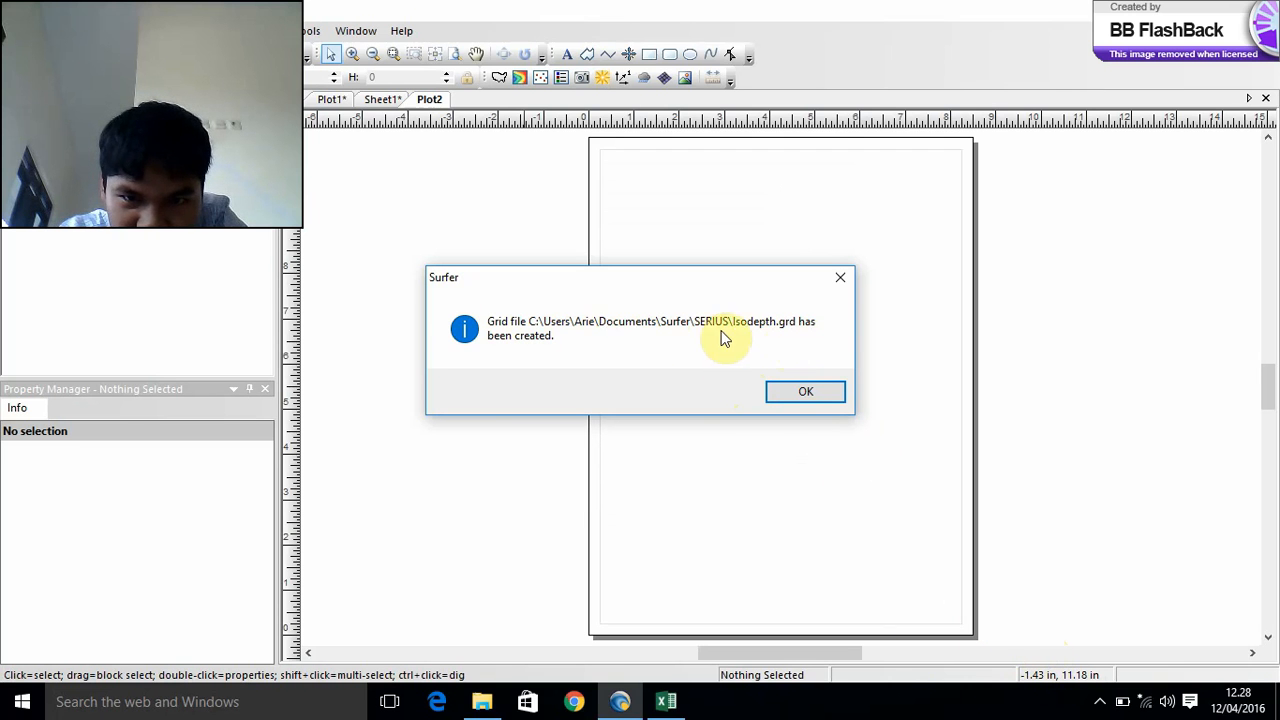
{"action": "left_click", "coordinate": [820, 394]}
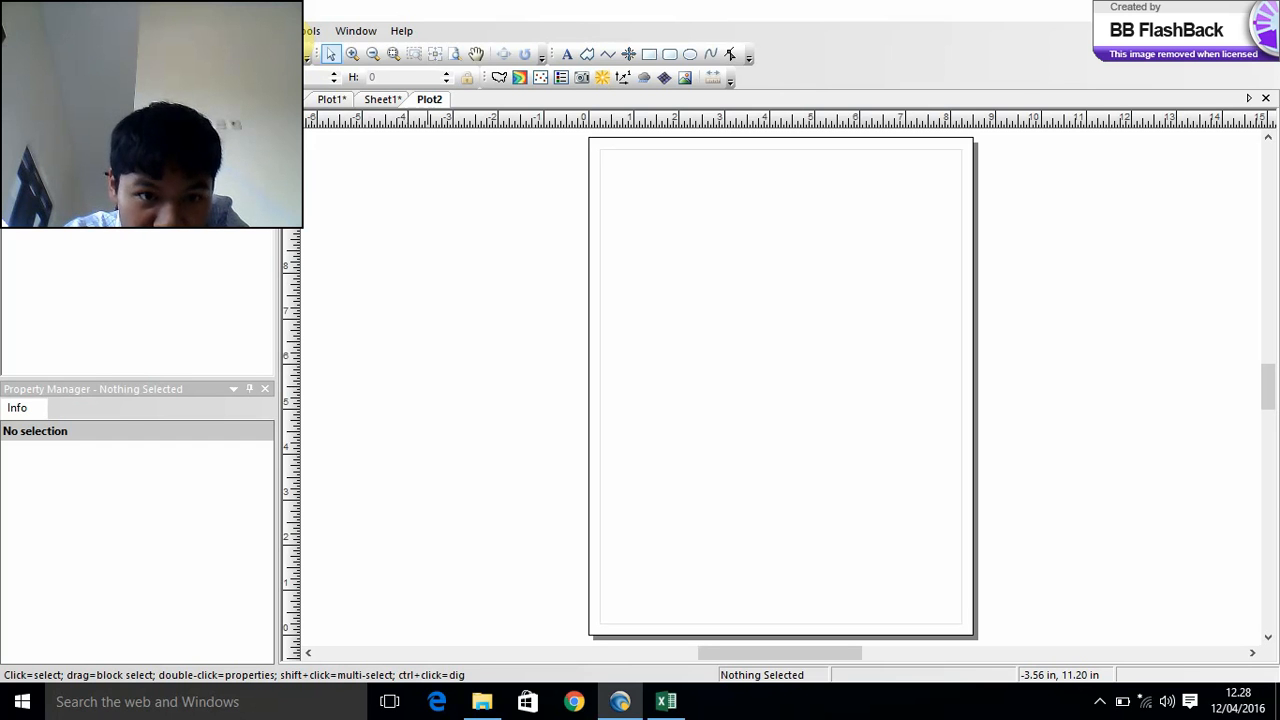
- Add a base map of the map frame to the new plot from Bingkai.bln
{"action": "left_click", "coordinate": [283, 33]}
{"action": "mouse_move", "coordinate": [302, 55]}
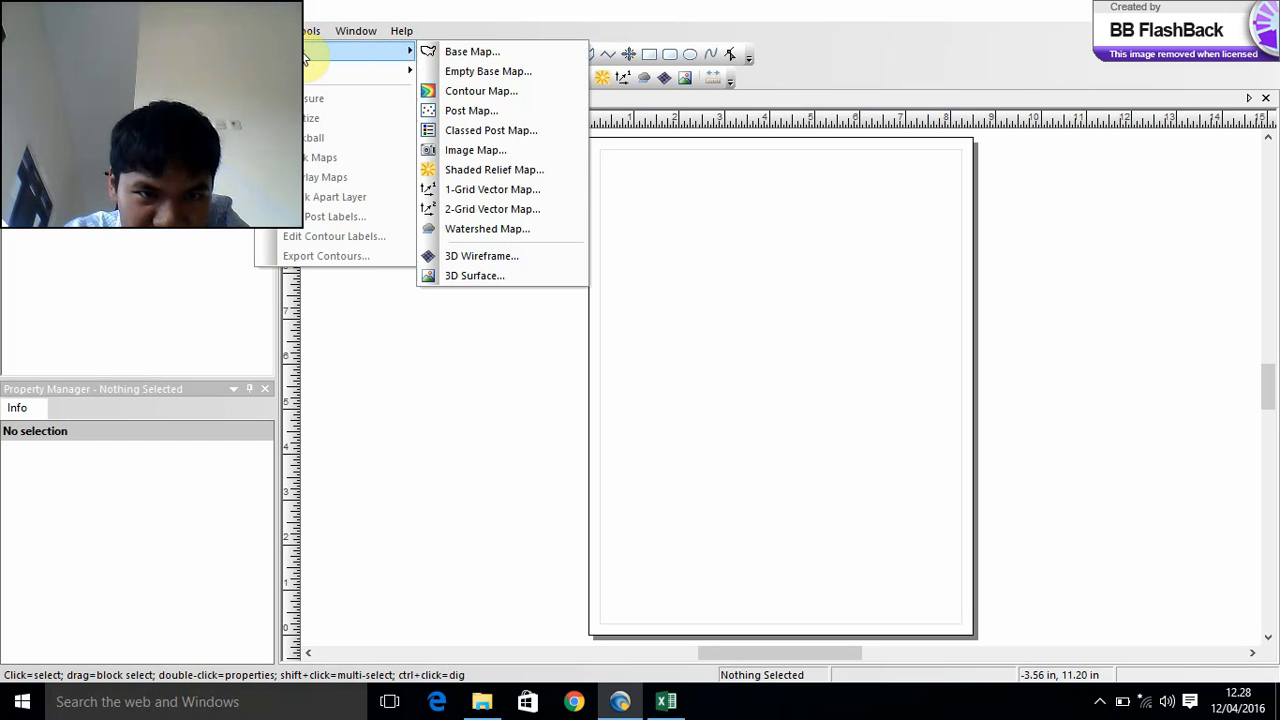
{"action": "left_click", "coordinate": [430, 51]}
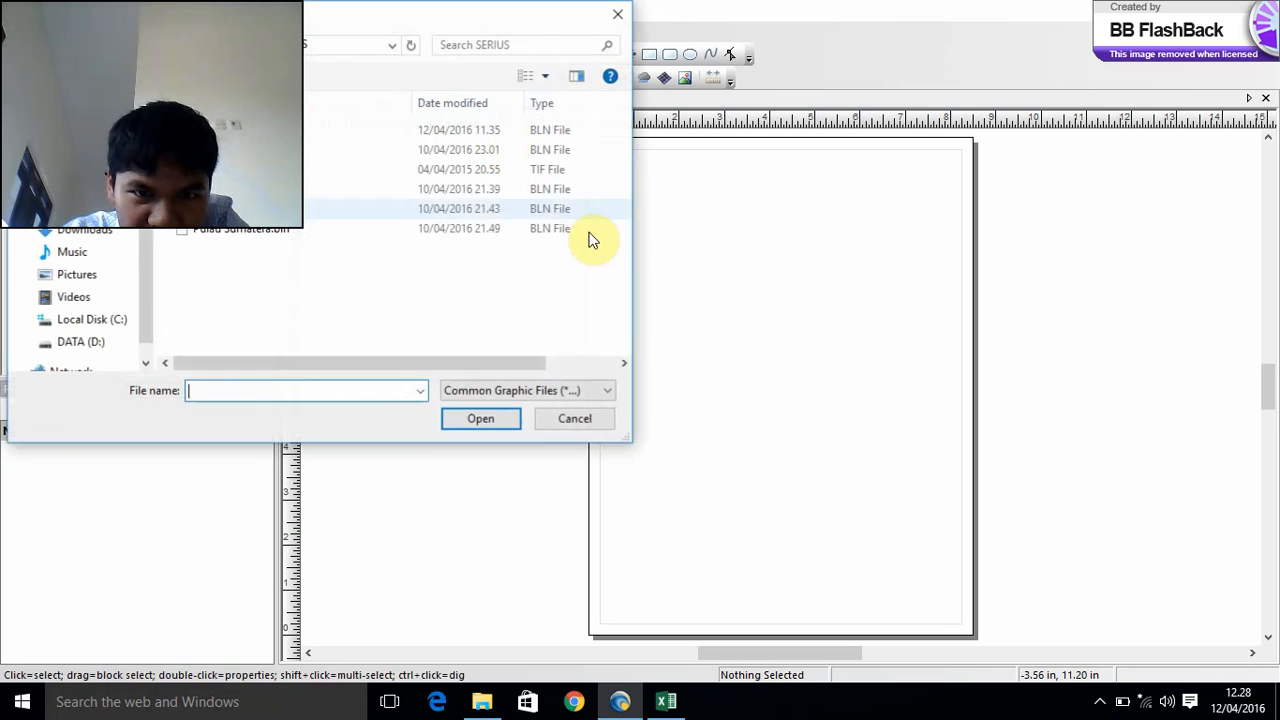
{"action": "left_click", "coordinate": [352, 132]}
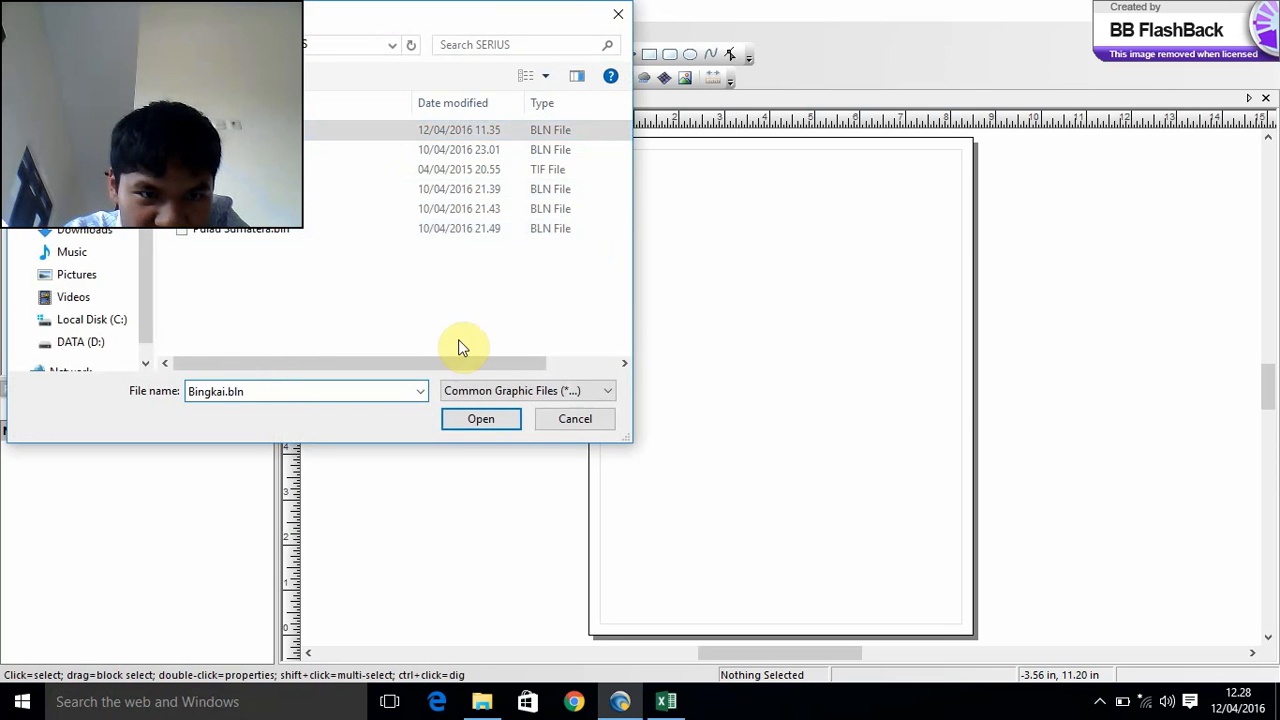
{"action": "left_click", "coordinate": [481, 420]}
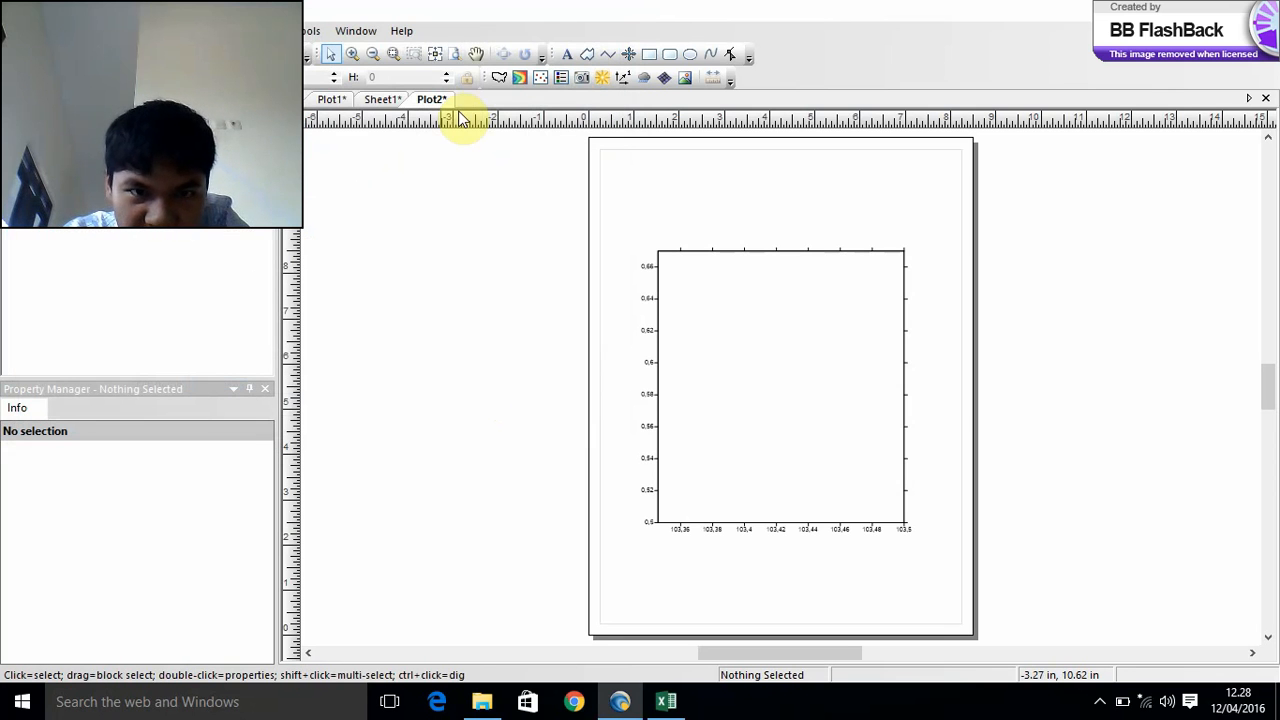
- Add two more base maps to the plot from Pulau Kundur.bln and Pulau Onggut.bln
{"action": "left_click", "coordinate": [500, 79]}
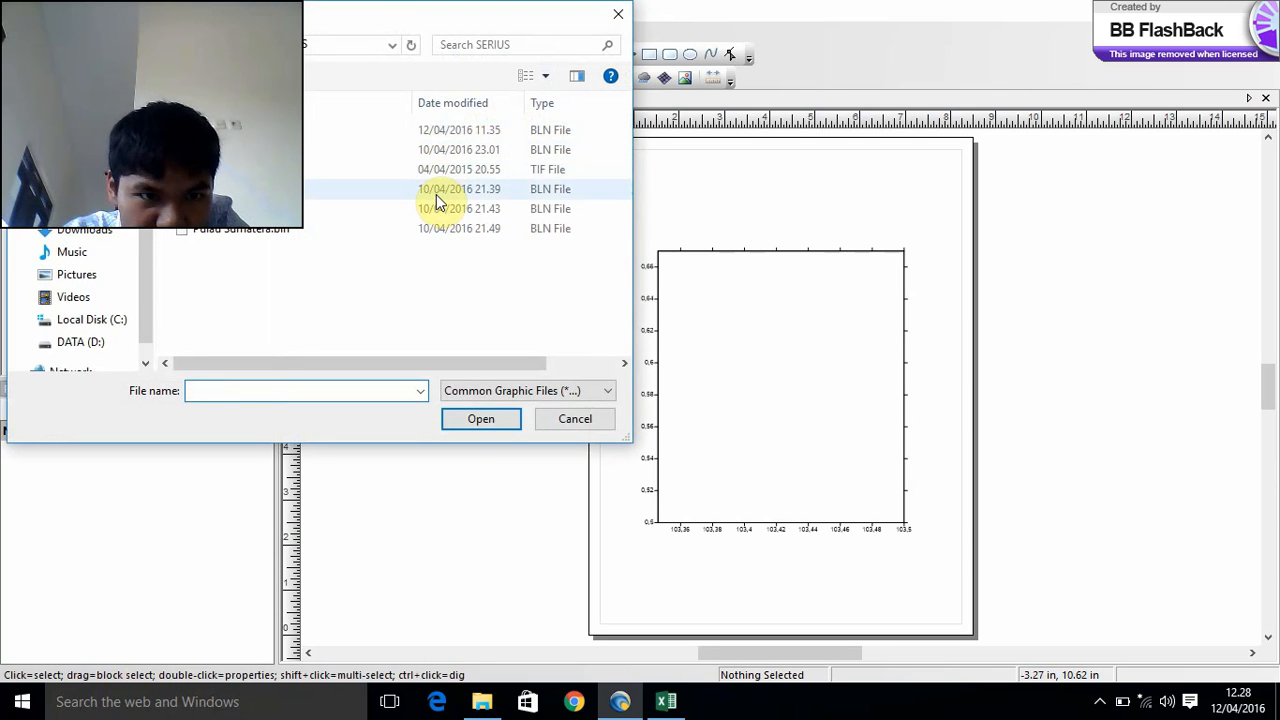
{"action": "left_click", "coordinate": [436, 191]}
{"action": "left_click", "coordinate": [481, 421]}
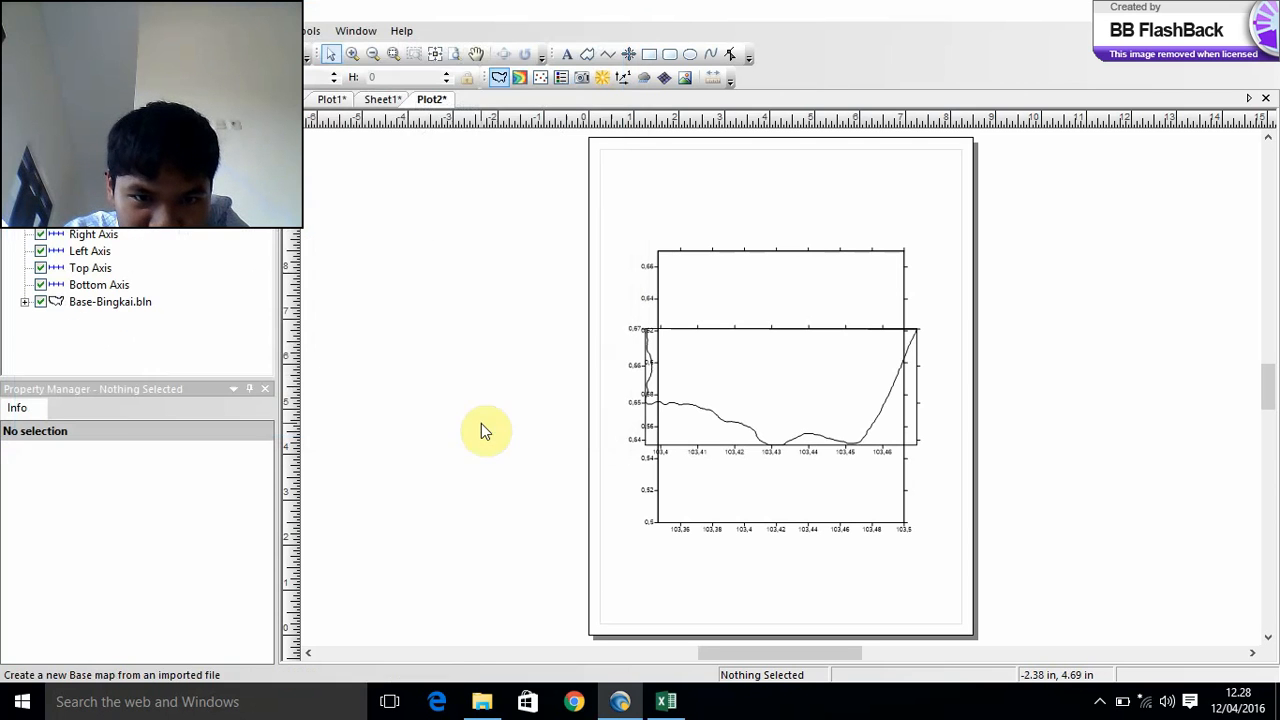
{"action": "left_click", "coordinate": [501, 80]}
{"action": "left_click", "coordinate": [436, 206]}
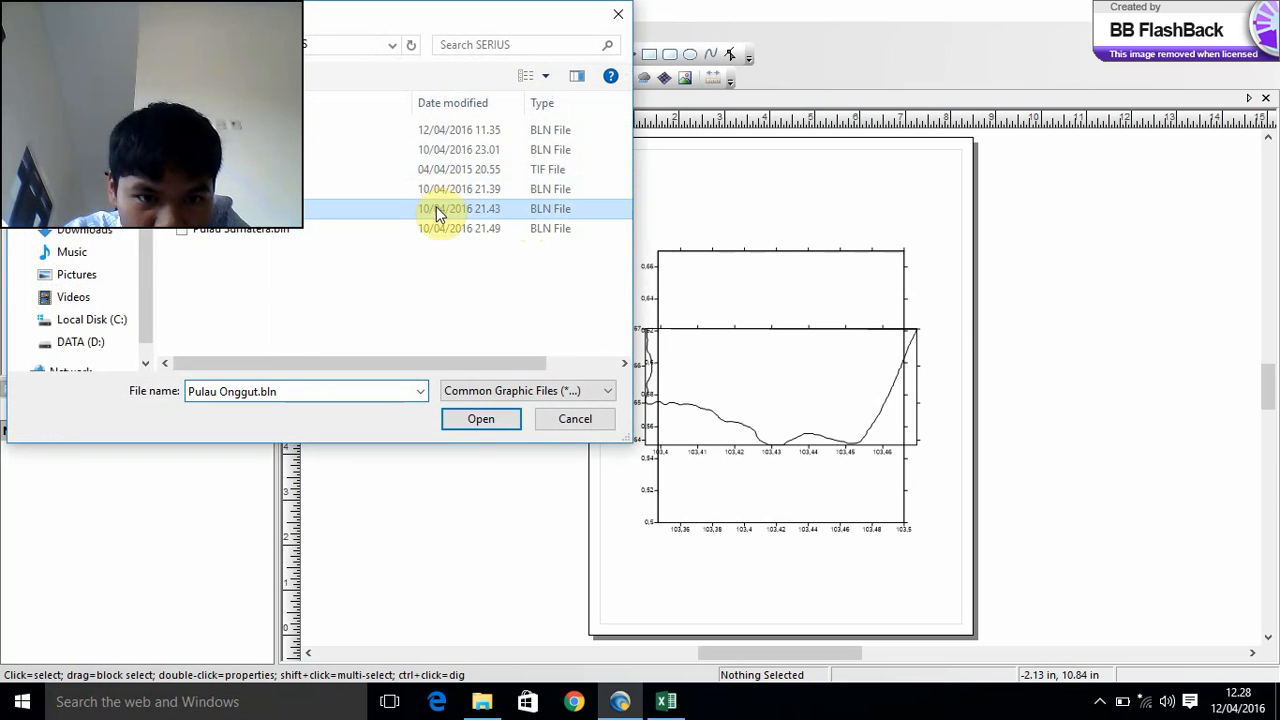
{"action": "left_click", "coordinate": [481, 418]}
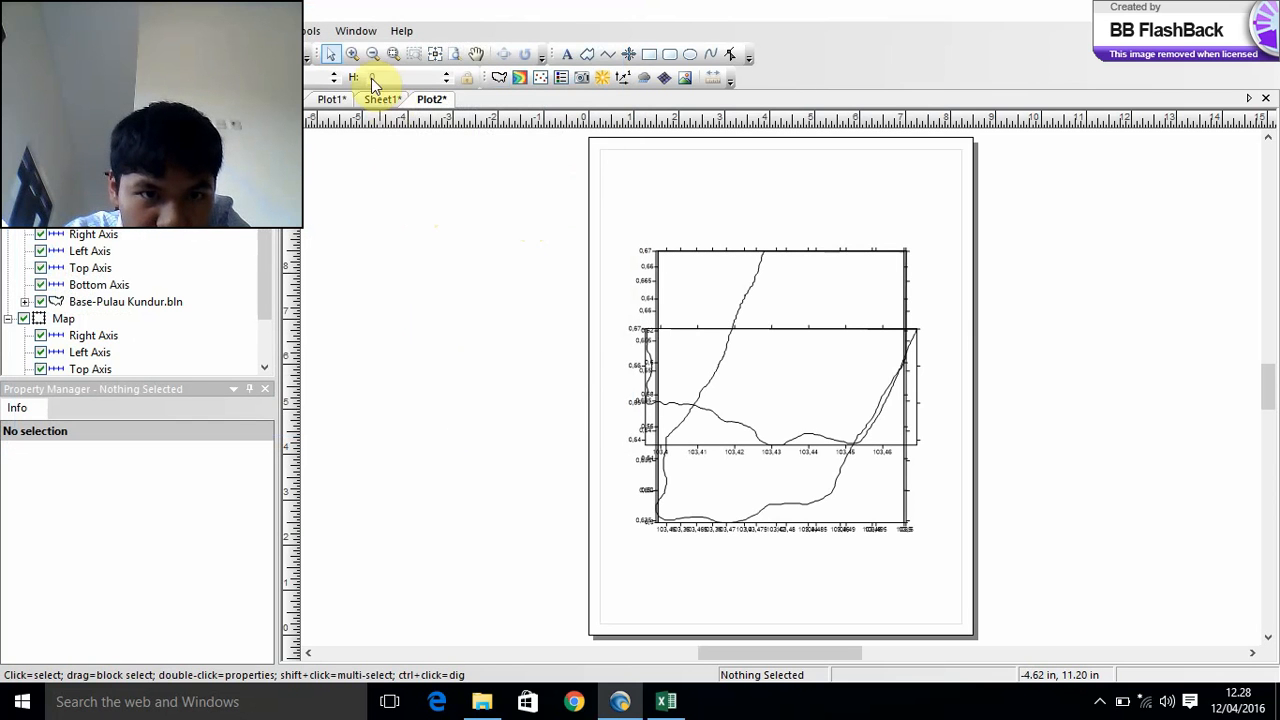
- Add a base map of Sumatra island to the plot from Pulau Sumatera.bln
{"action": "left_click", "coordinate": [501, 80]}
{"action": "left_click", "coordinate": [414, 228]}
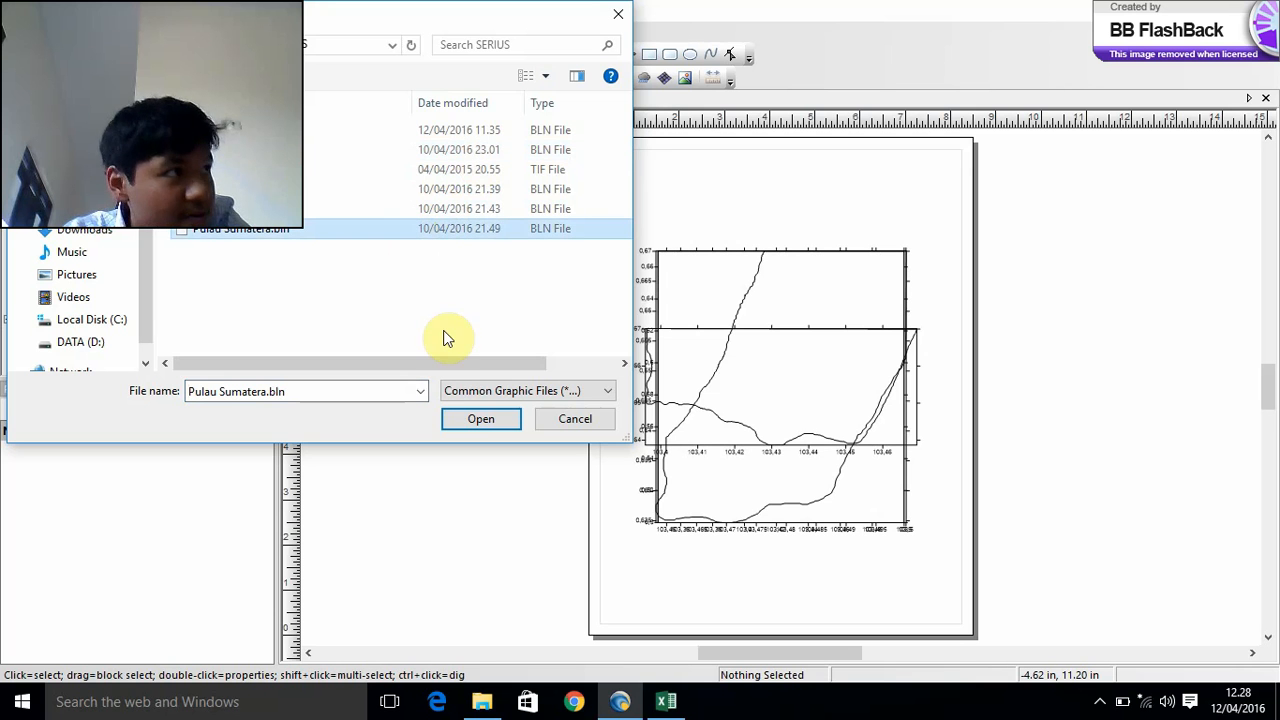
{"action": "left_click", "coordinate": [500, 423]}
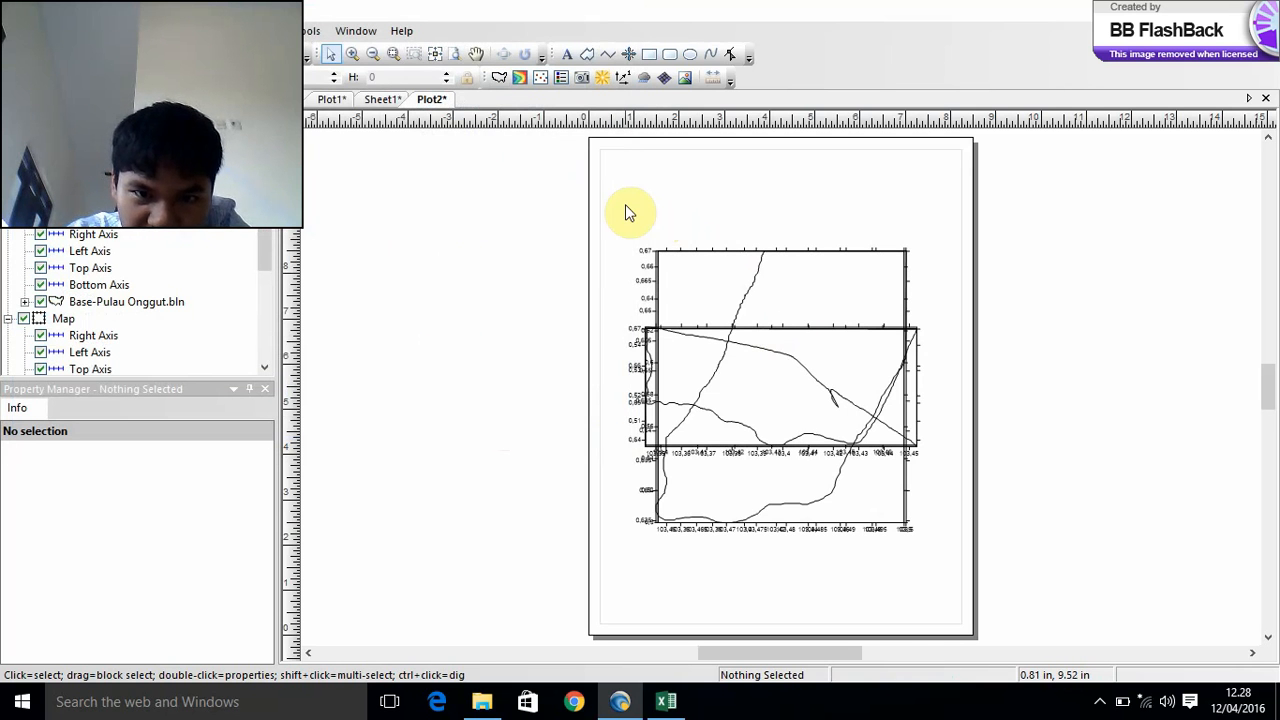
- Select all four base maps and overlay them into a single map
{"action": "key", "text": "ctrl+a"}
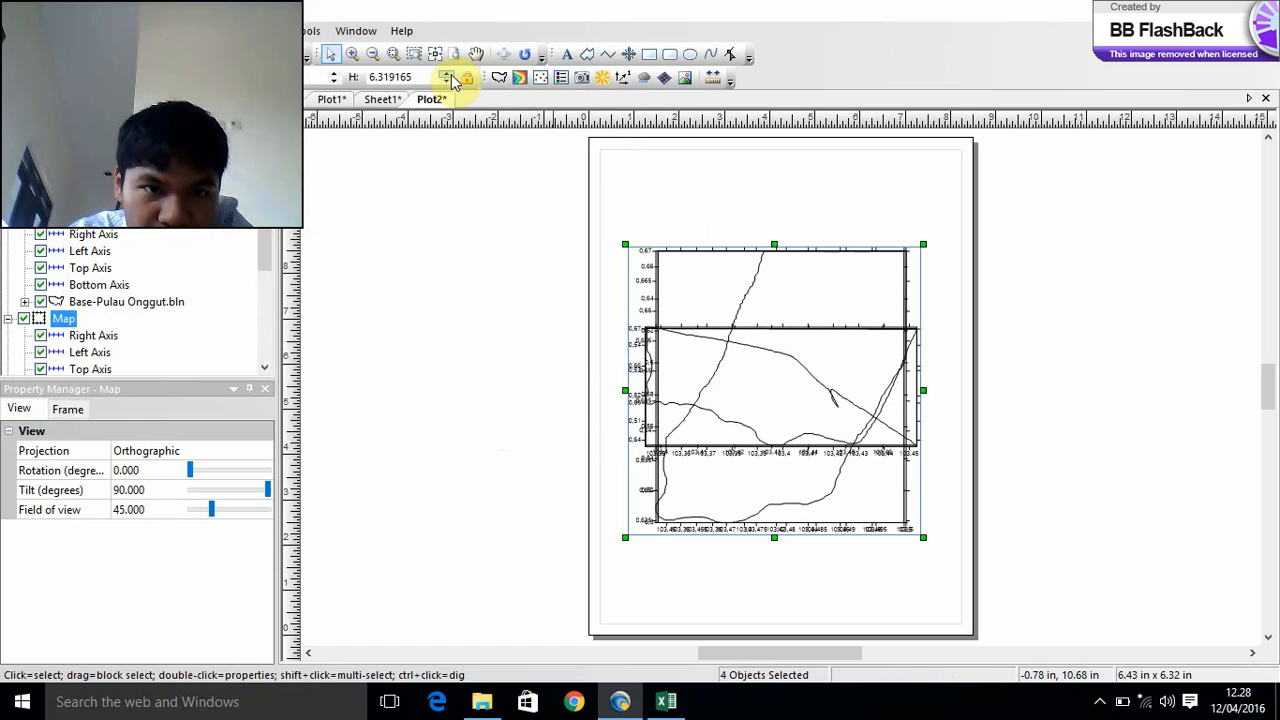
{"action": "left_click", "coordinate": [270, 30]}
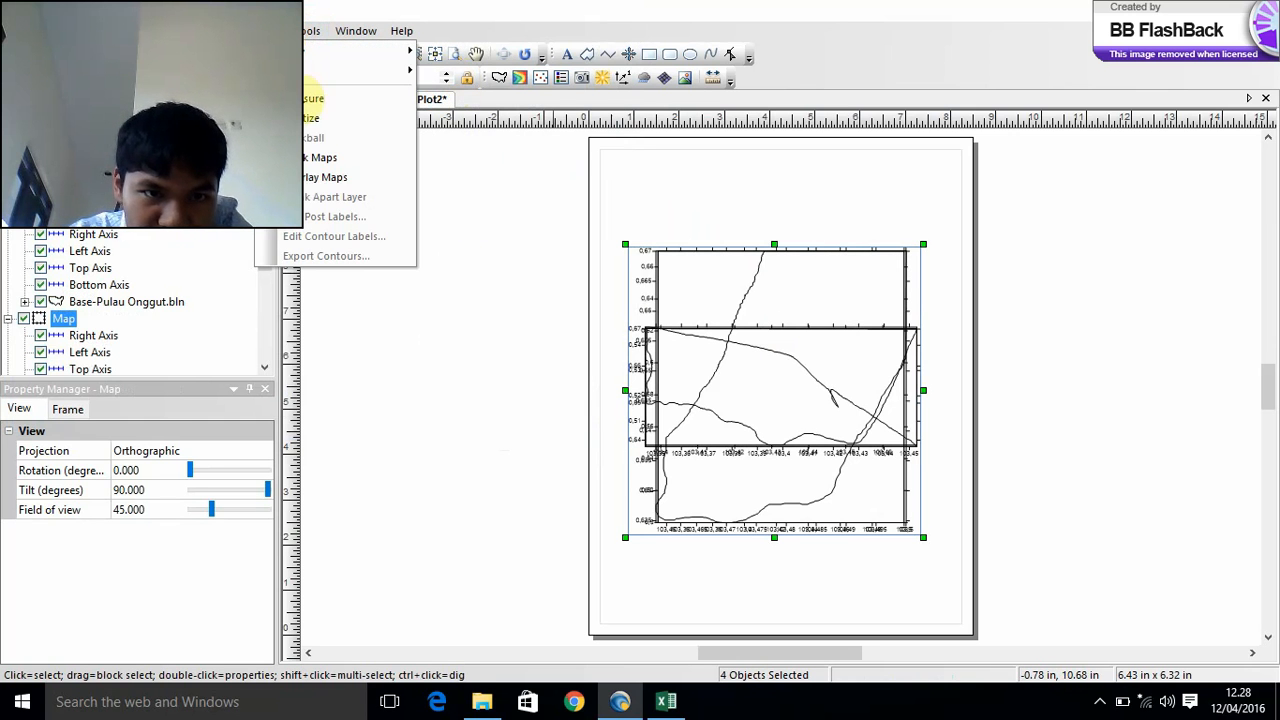
{"action": "left_click", "coordinate": [322, 177]}
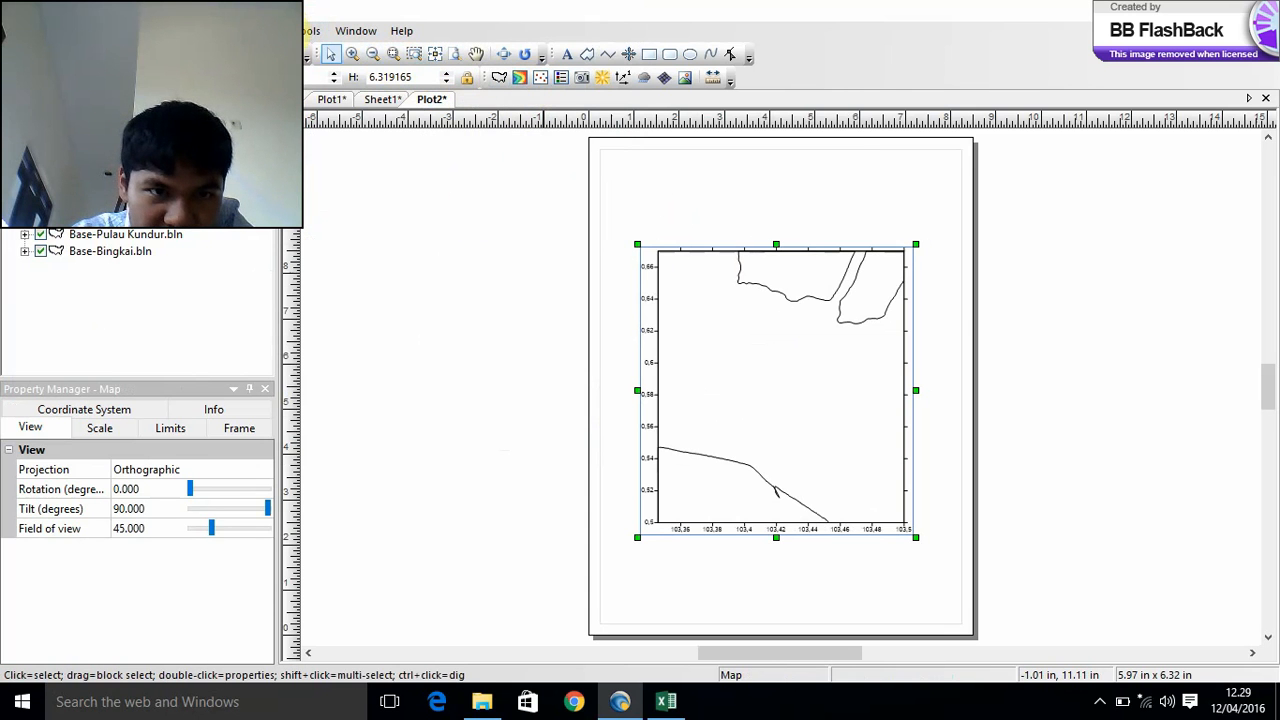
- Add a new contour map to the plot from the Isodepth grid in the SERIUS folder
{"action": "left_click", "coordinate": [268, 30]}
{"action": "mouse_move", "coordinate": [323, 52]}
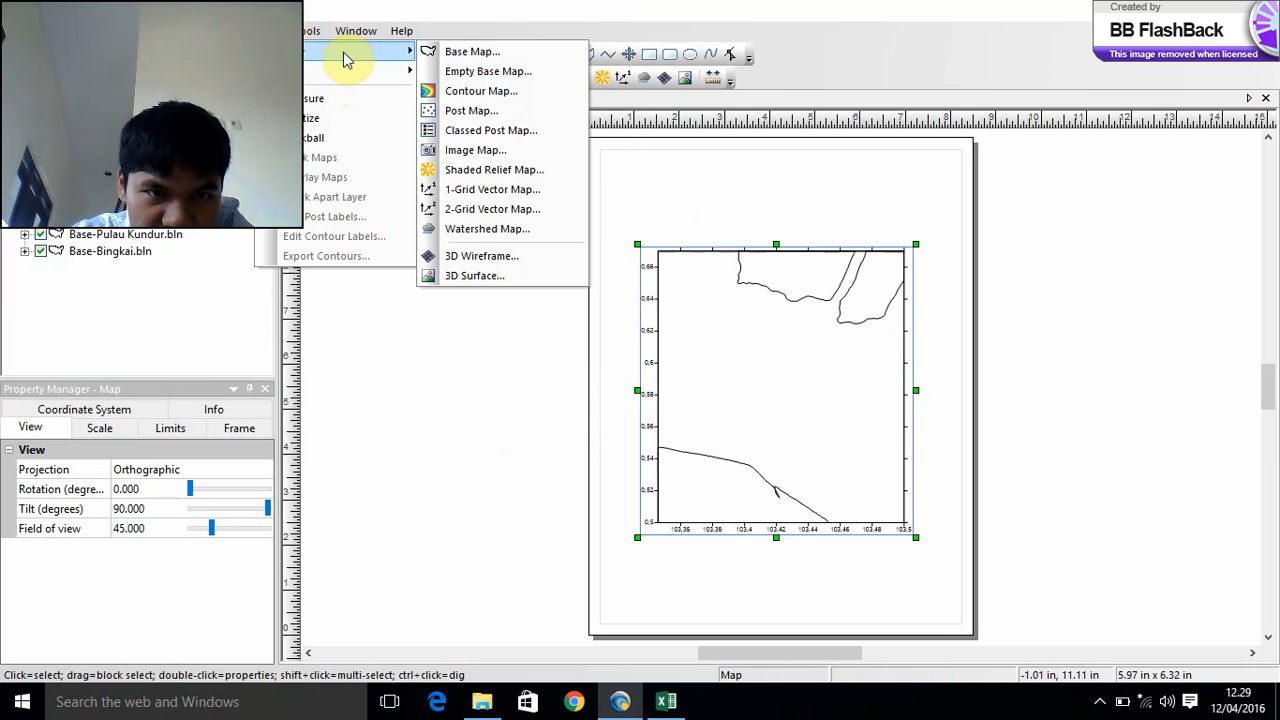
{"action": "left_click", "coordinate": [449, 92]}
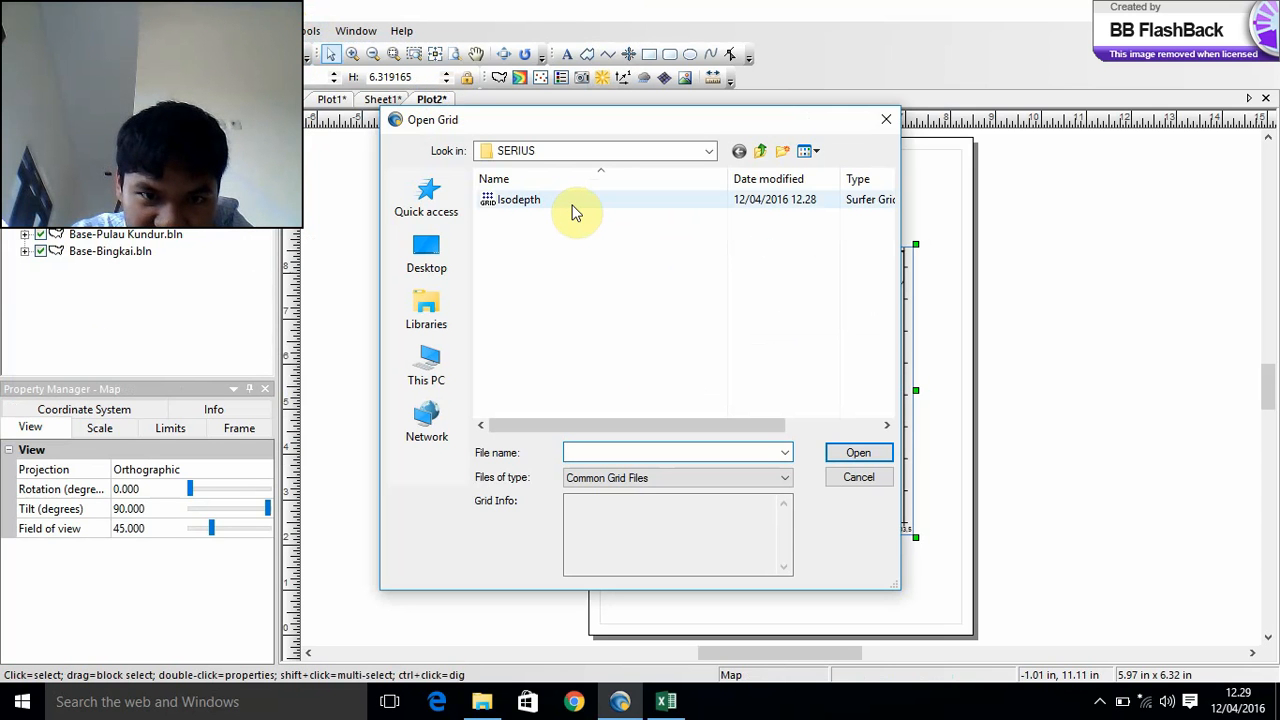
{"action": "double_click", "coordinate": [703, 199]}
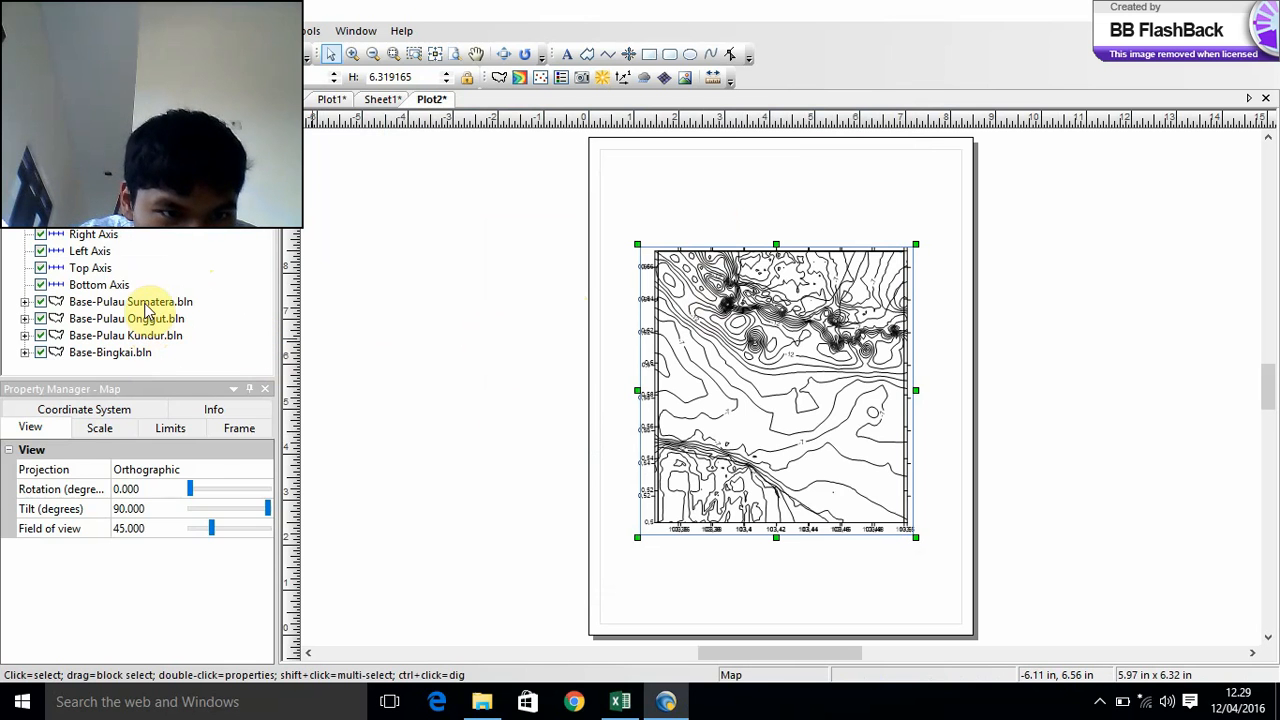
- Move the Pulau Sumatera, Pulau Onggut and Pulau Kundur base layers into the contour map, adjusting the map limits to include each layer
{"action": "left_click_drag", "start_coordinate": [145, 305], "coordinate": [62, 234]}
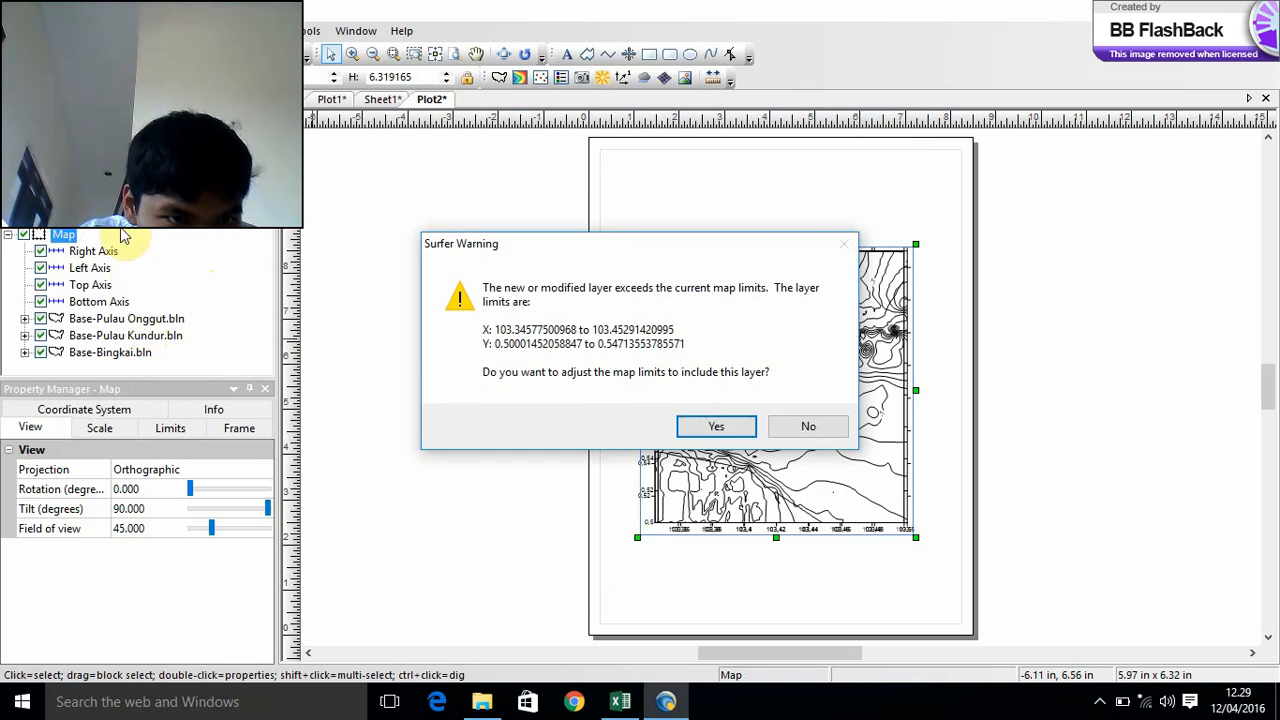
{"action": "left_click", "coordinate": [698, 430]}
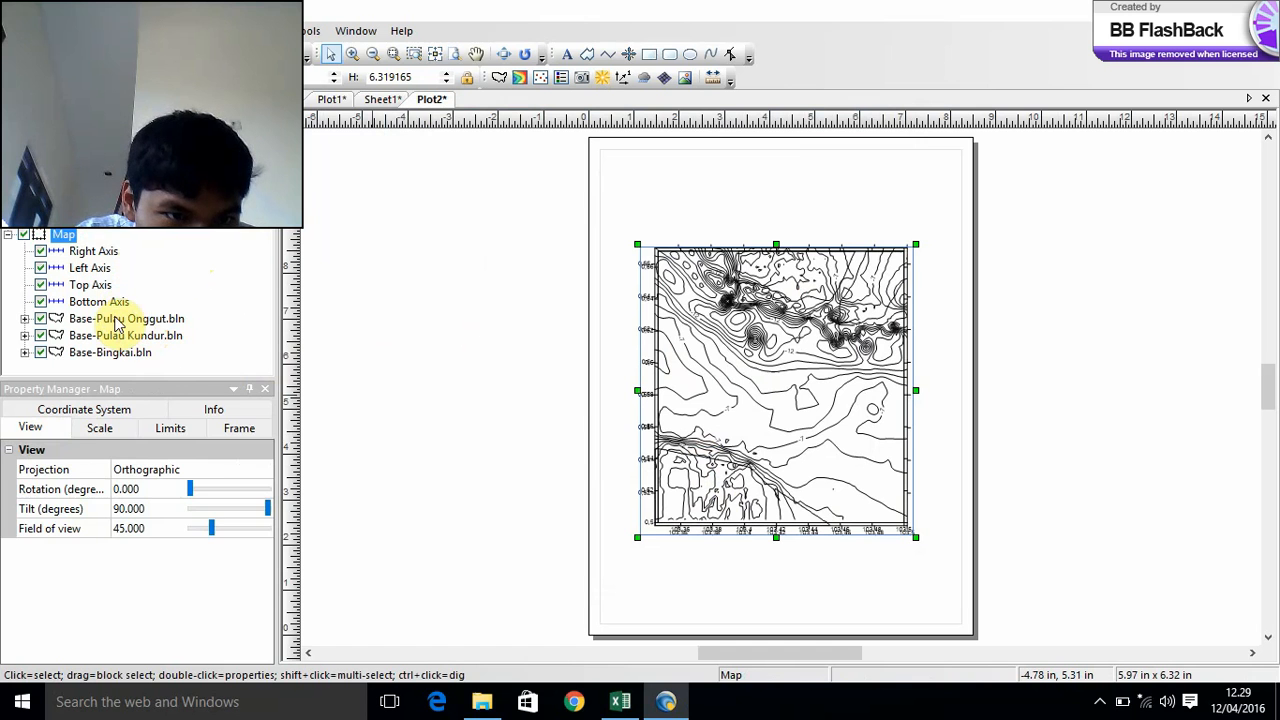
{"action": "left_click_drag", "start_coordinate": [120, 320], "coordinate": [62, 234]}
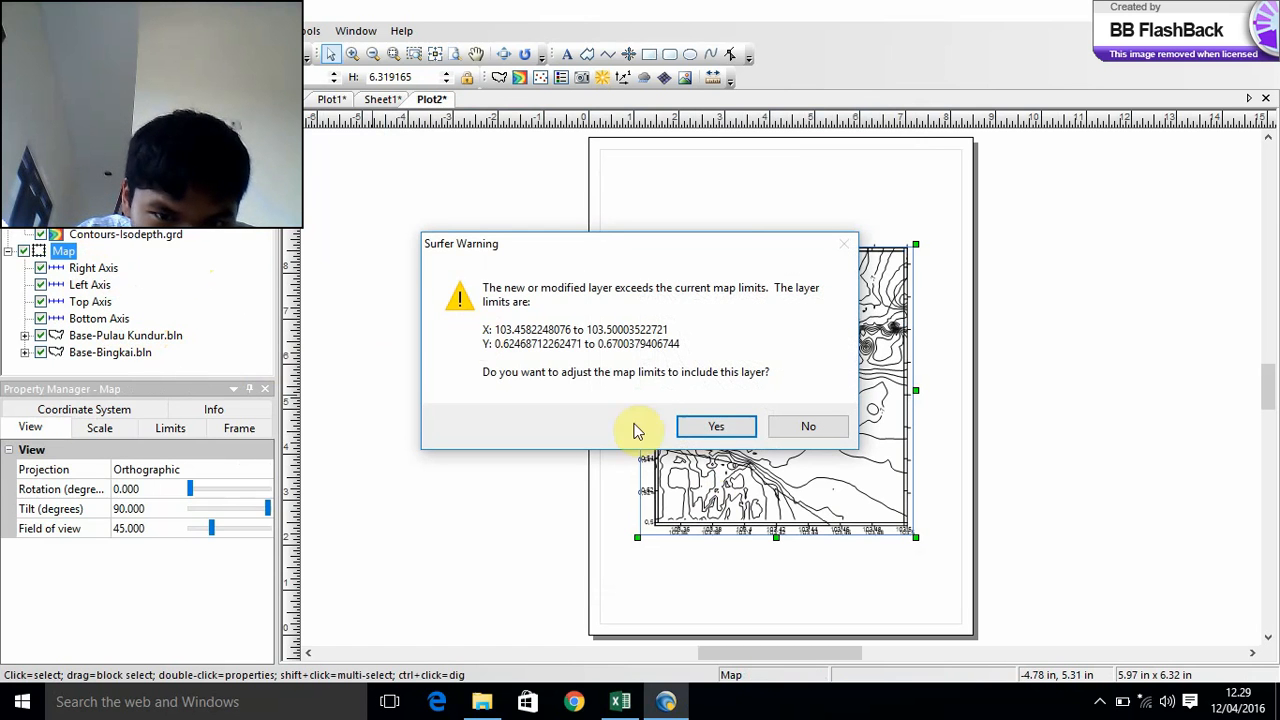
{"action": "left_click", "coordinate": [690, 430]}
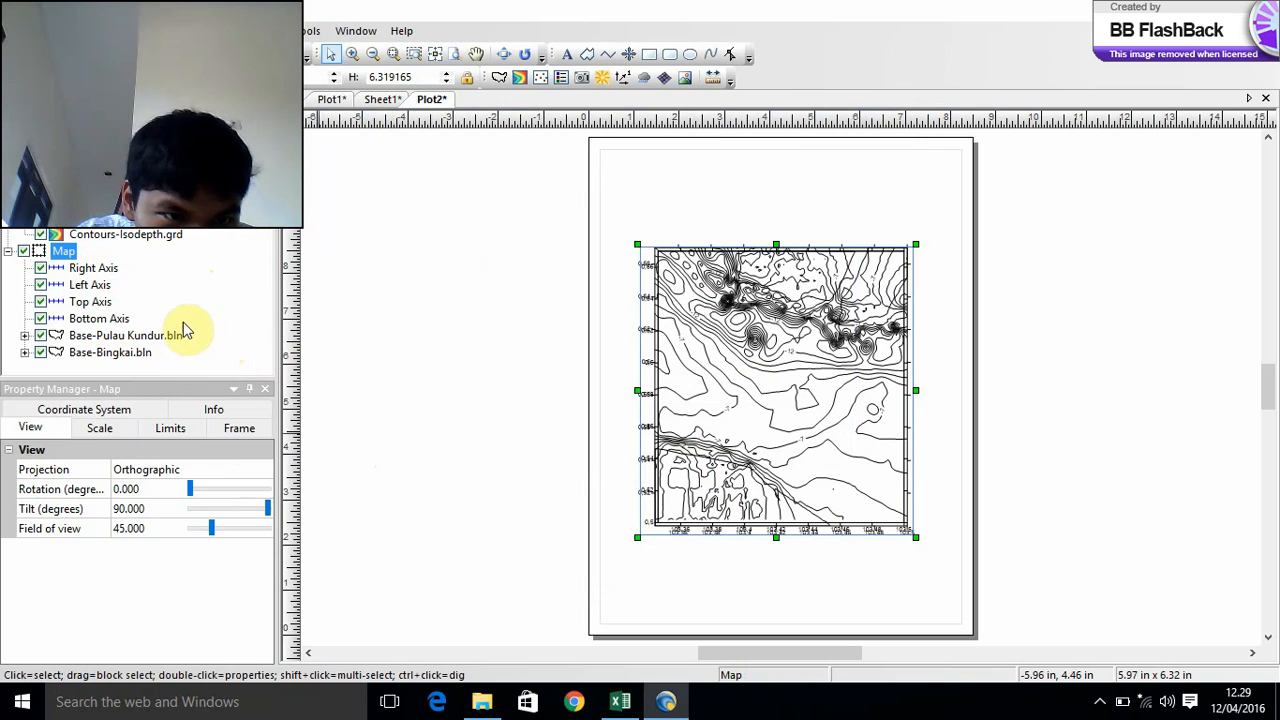
{"action": "left_click", "coordinate": [147, 339]}
{"action": "left_click_drag", "start_coordinate": [147, 339], "coordinate": [130, 236]}
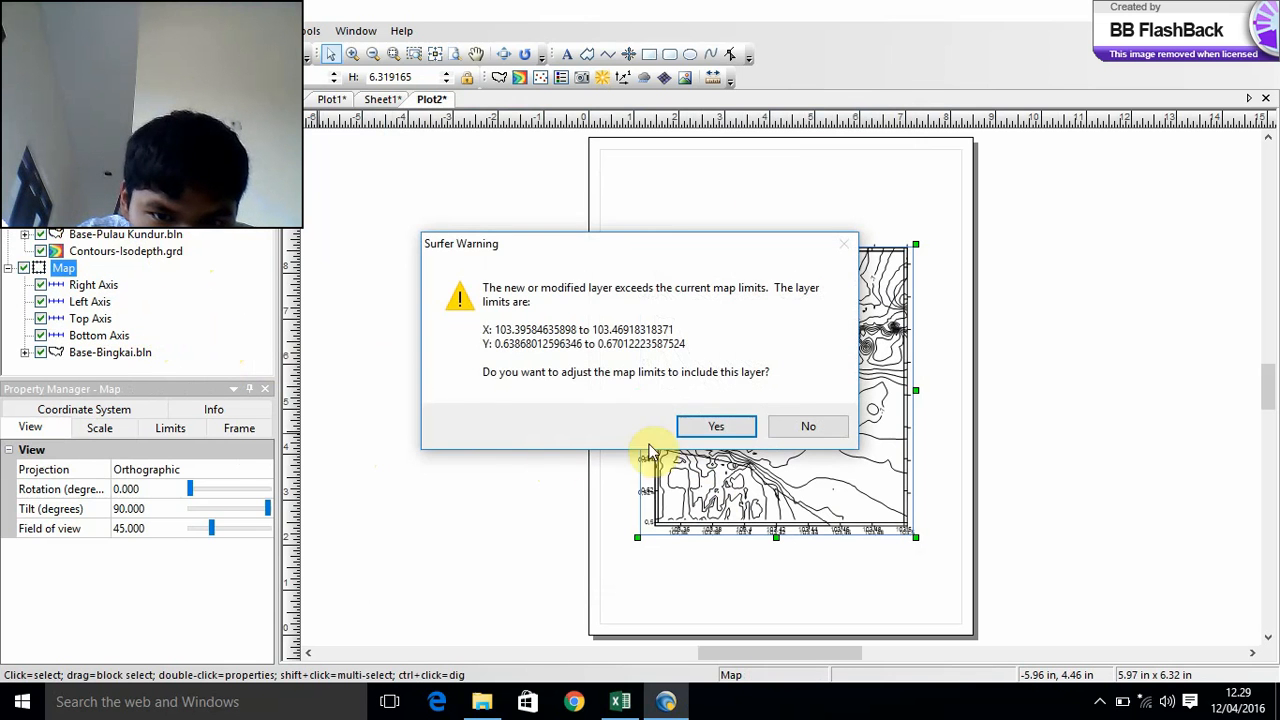
{"action": "left_click", "coordinate": [712, 430]}
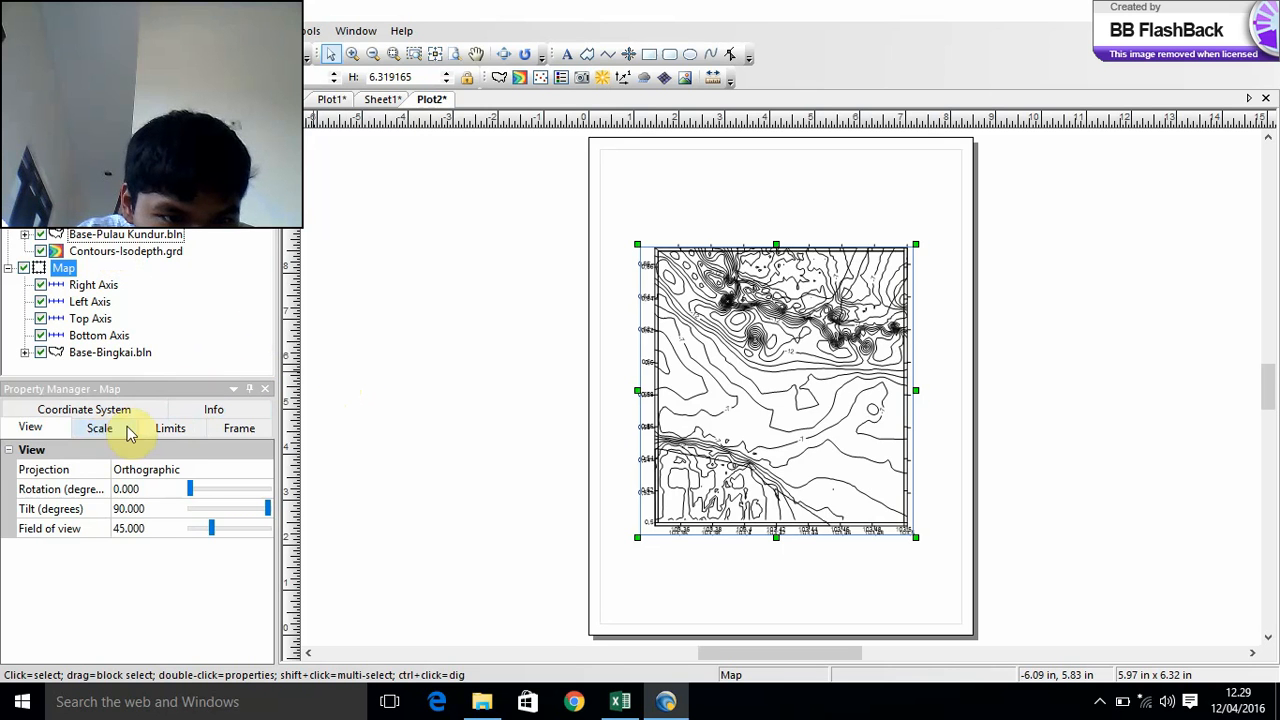
{"action": "left_click", "coordinate": [1100, 702]}
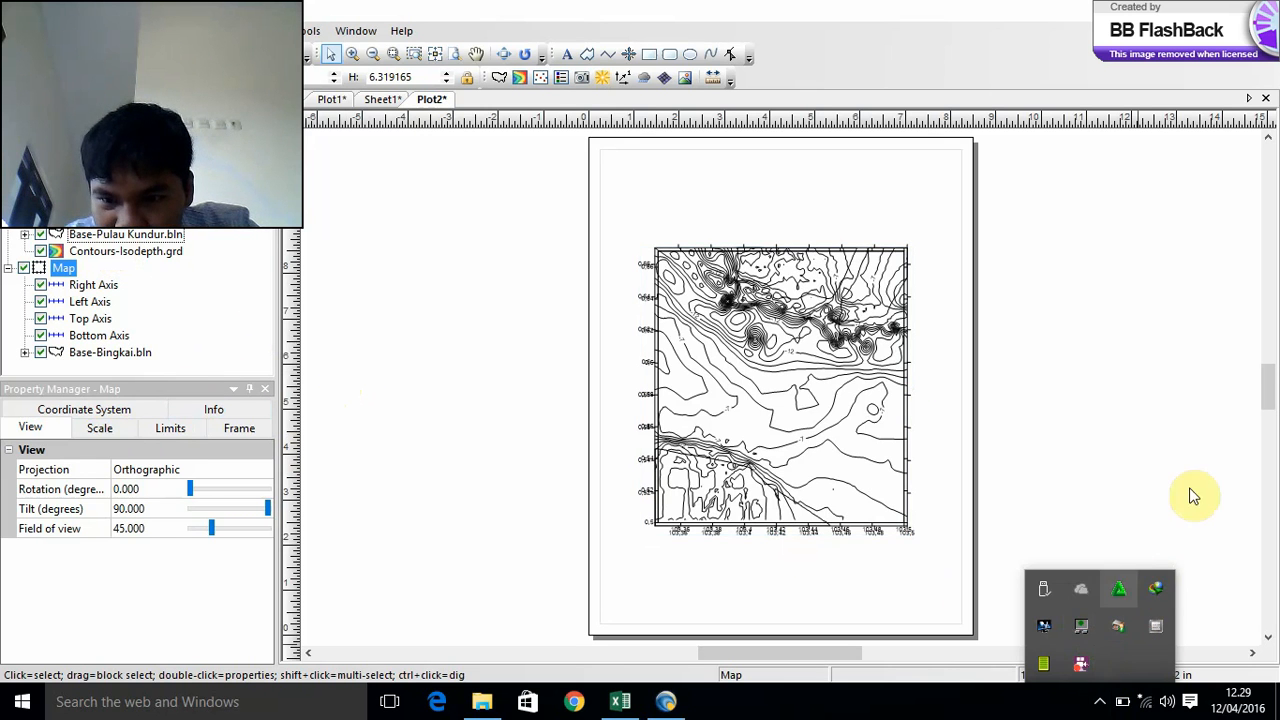
{"action": "right_click", "coordinate": [1082, 664]}
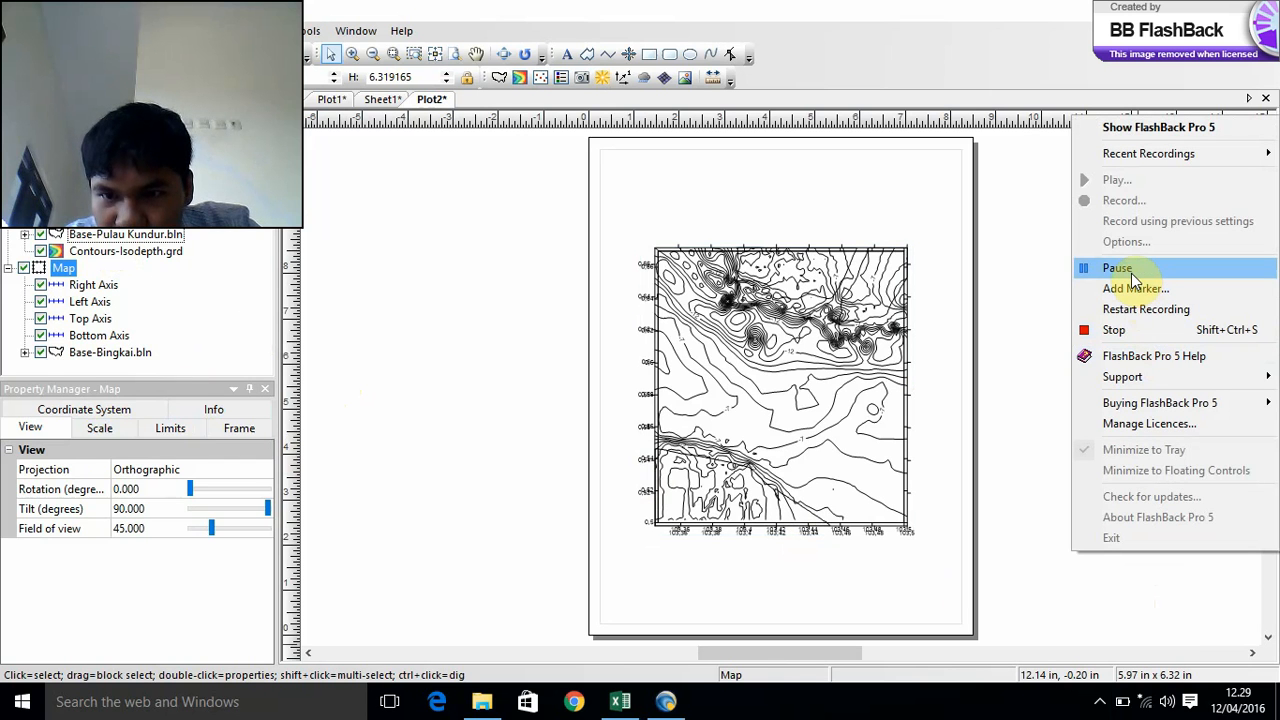
{"action": "left_click", "coordinate": [1131, 271]}
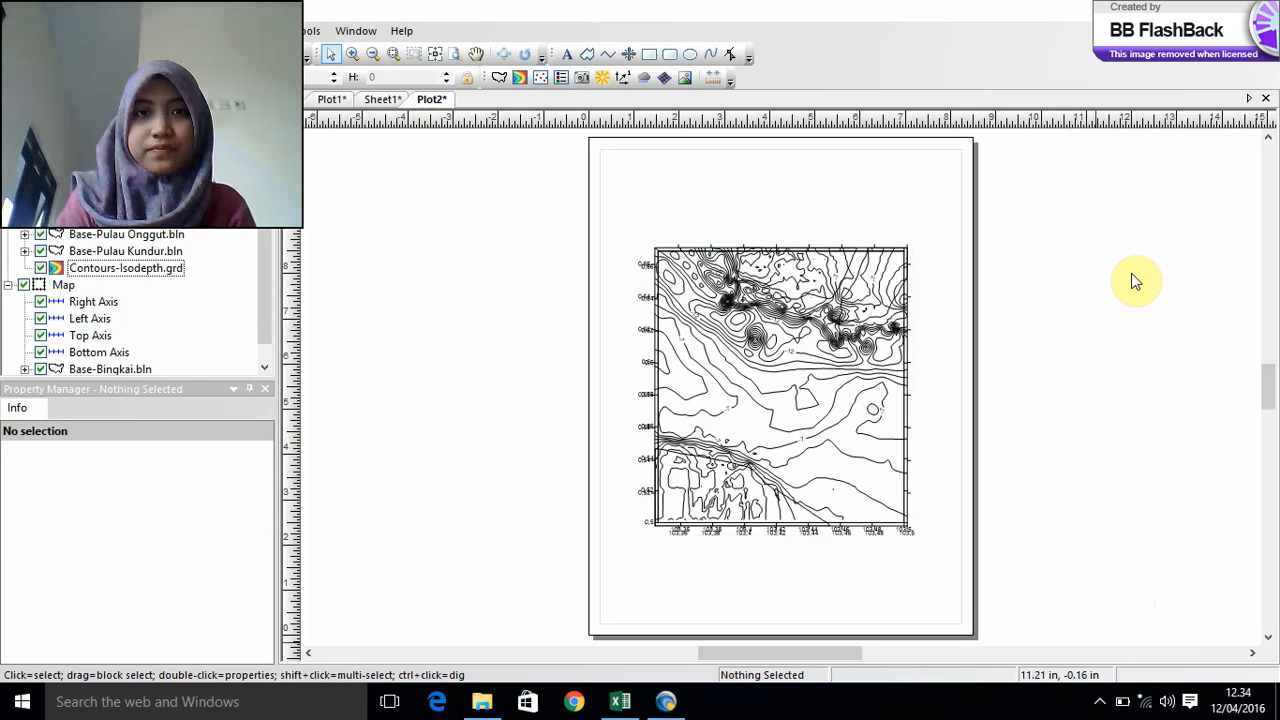
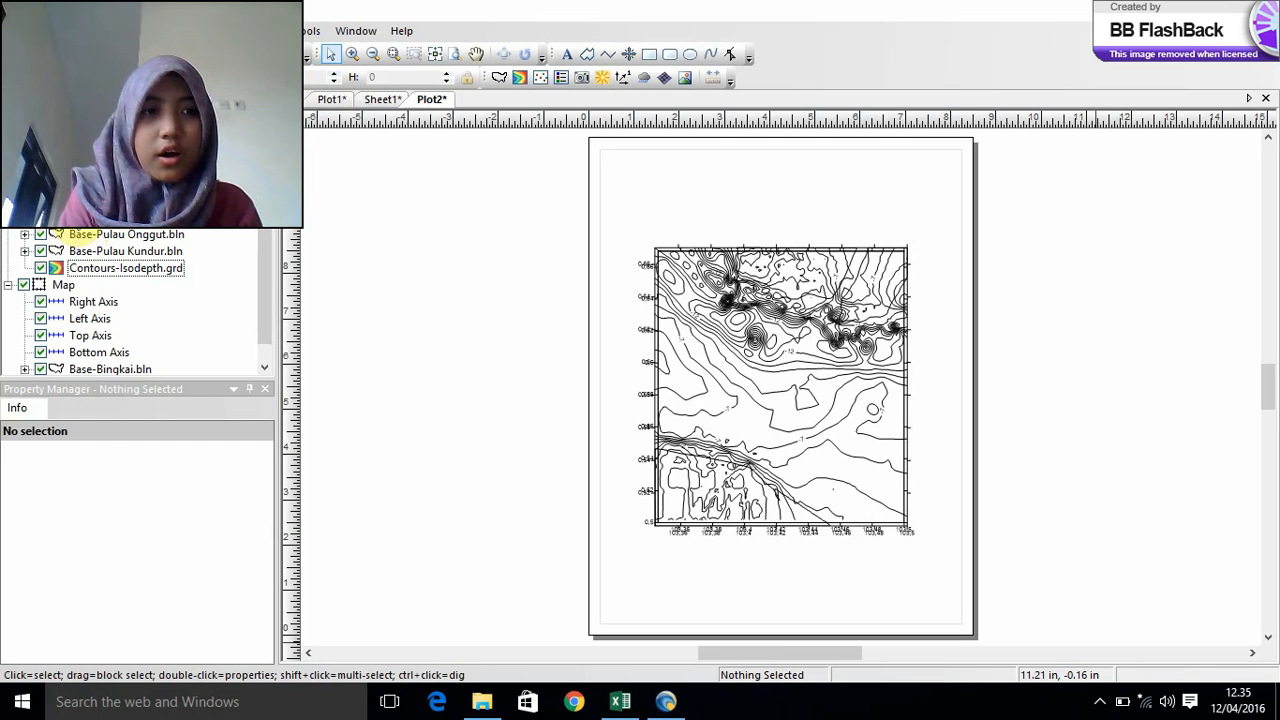
- Fill the Pulau Sumatera polygon with a Solid pattern and set its foreground color to Green
{"action": "left_click", "coordinate": [84, 218]}
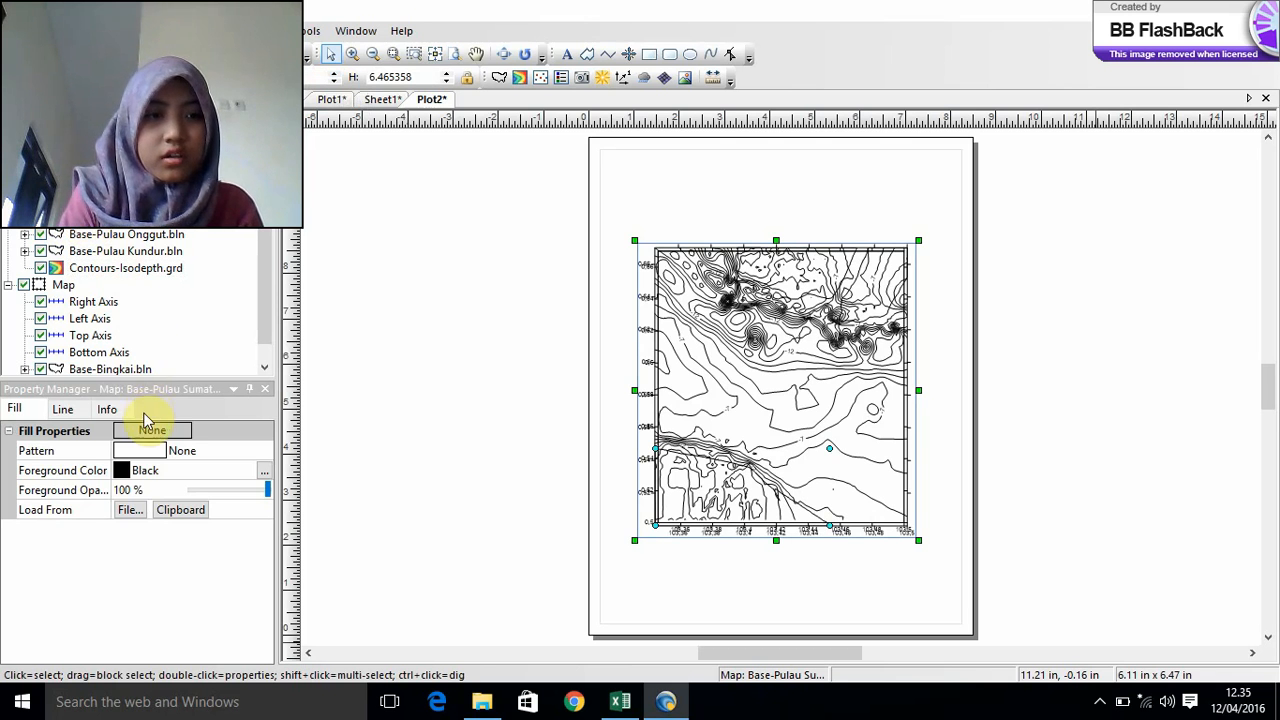
{"action": "left_click", "coordinate": [138, 451]}
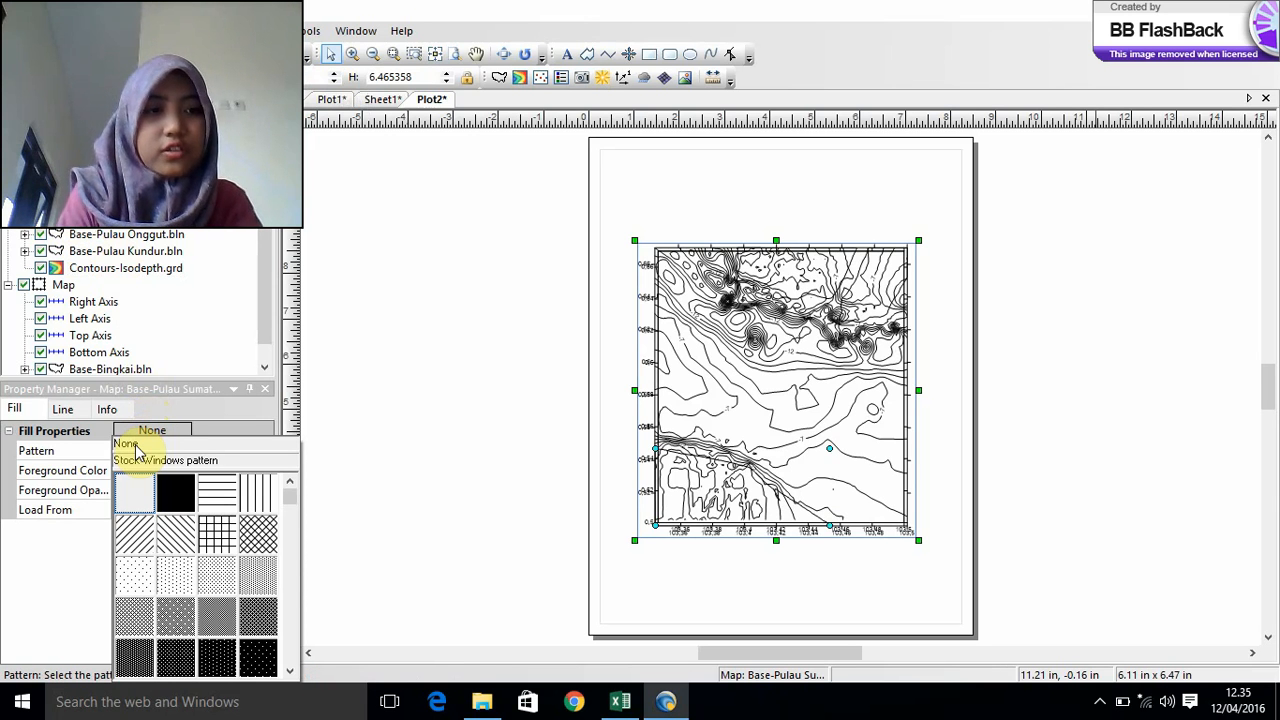
{"action": "left_click", "coordinate": [171, 489]}
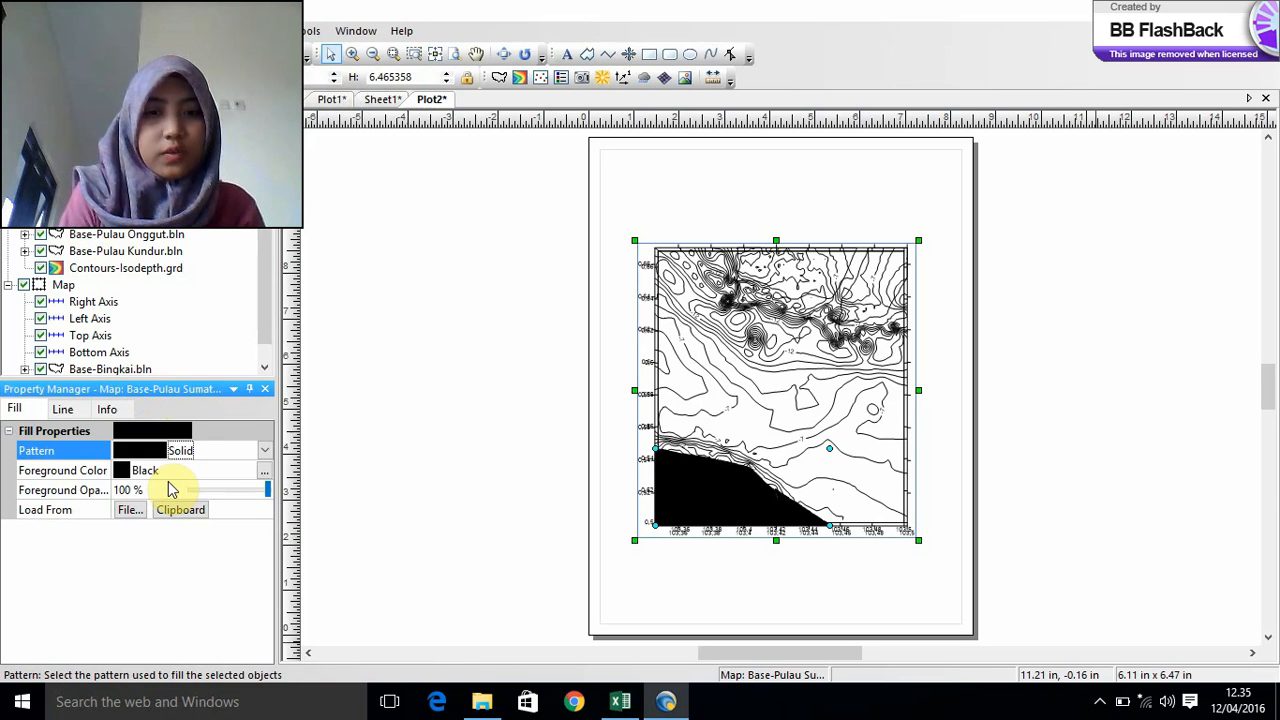
{"action": "left_click", "coordinate": [143, 471]}
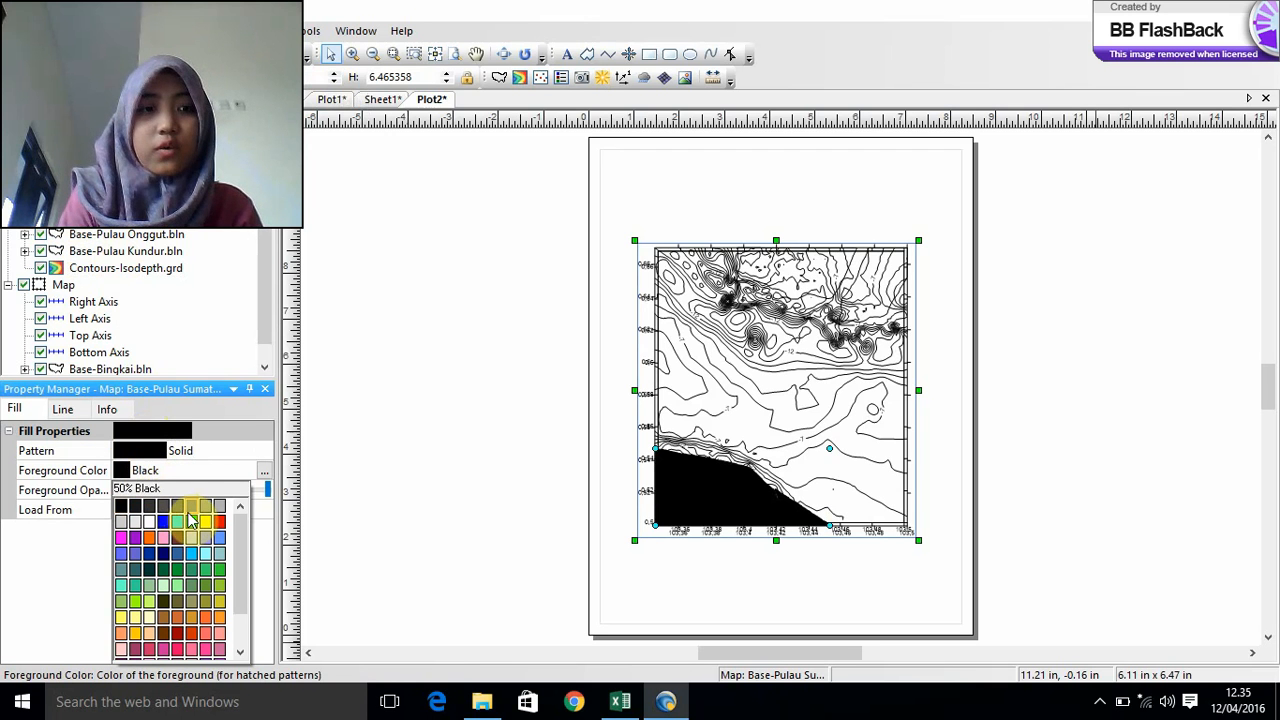
{"action": "left_click", "coordinate": [189, 512]}
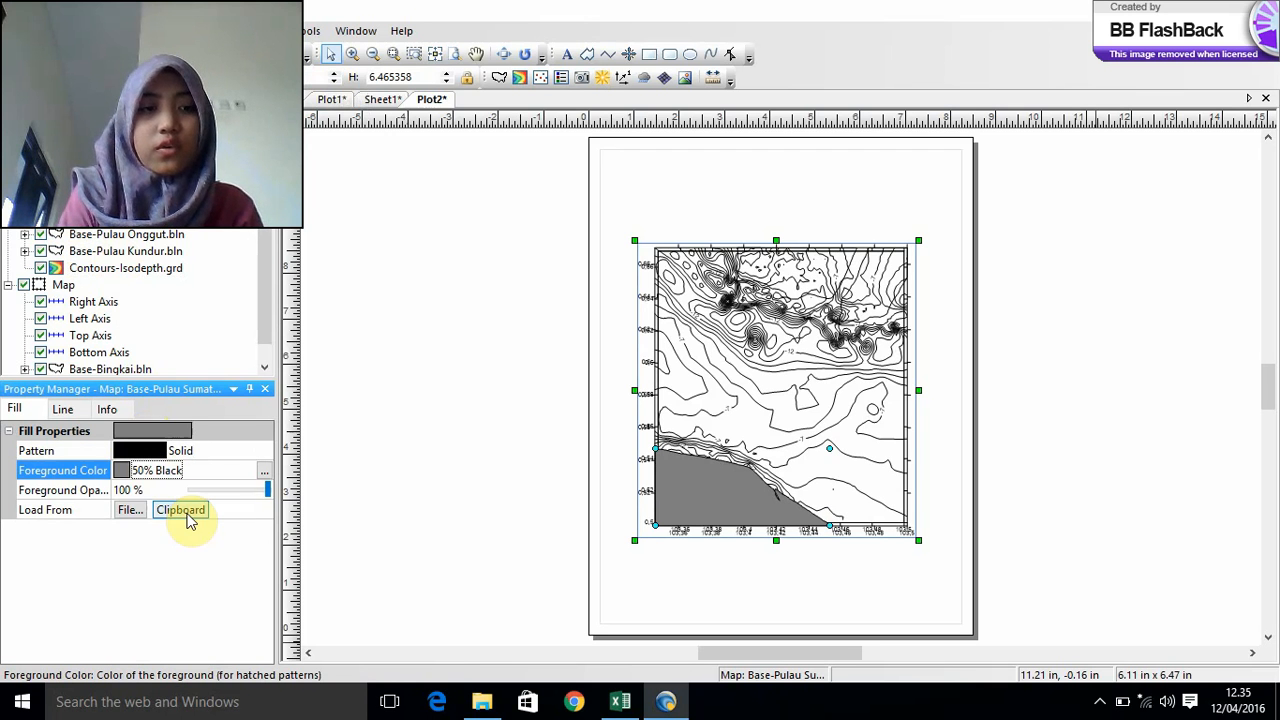
{"action": "left_click", "coordinate": [128, 470]}
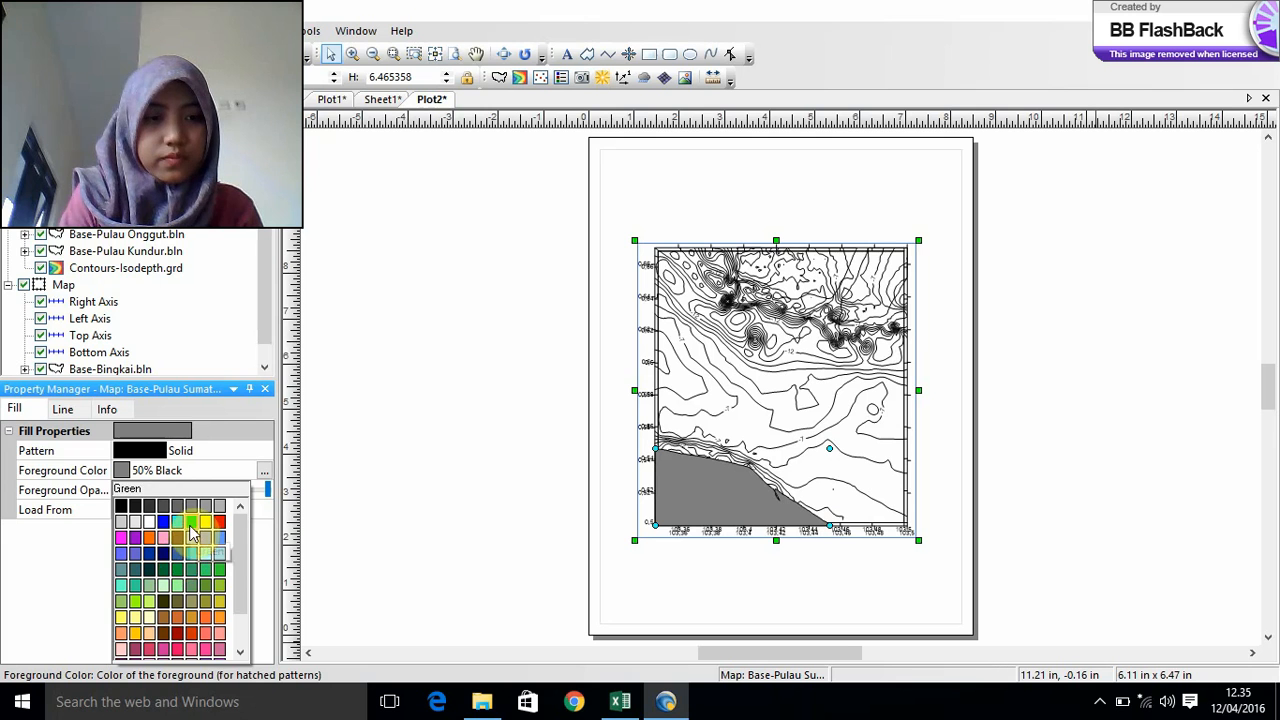
{"action": "left_click", "coordinate": [191, 521]}
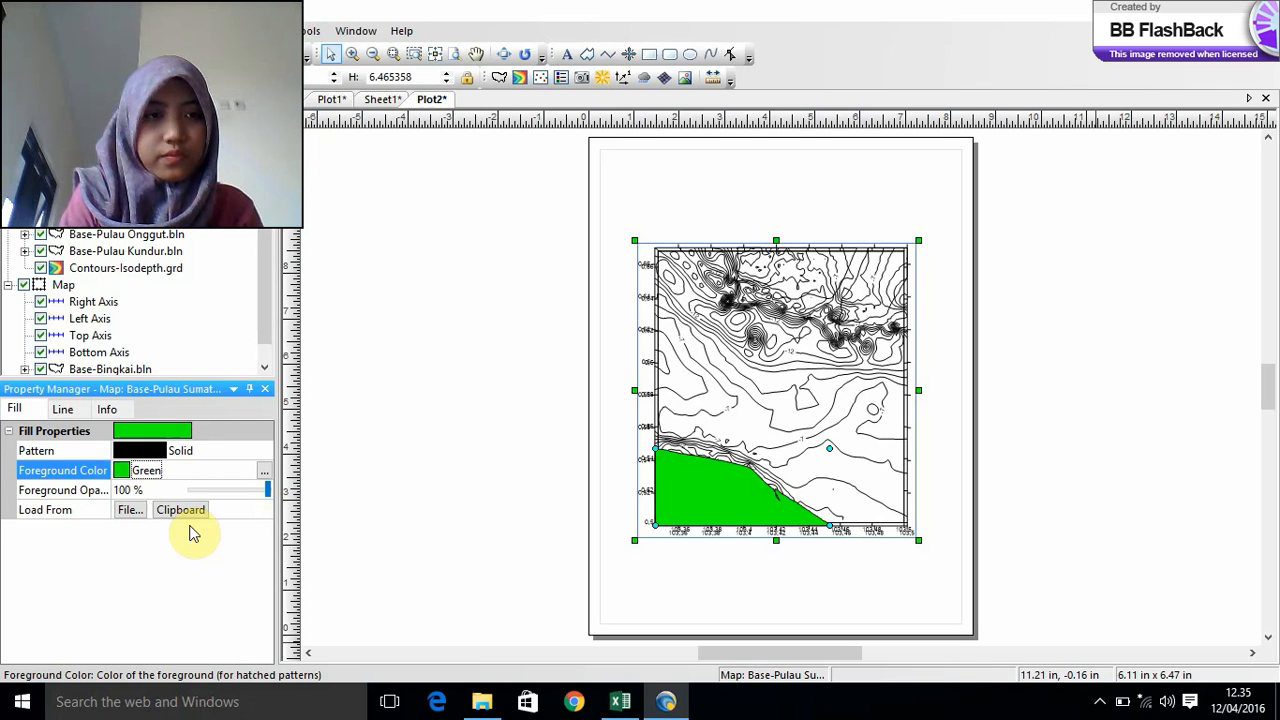
- Set the foreground fill color of the polygon in the Pulau Onggut base layer to Green, keeping the Solid pattern
{"action": "left_click", "coordinate": [143, 236]}
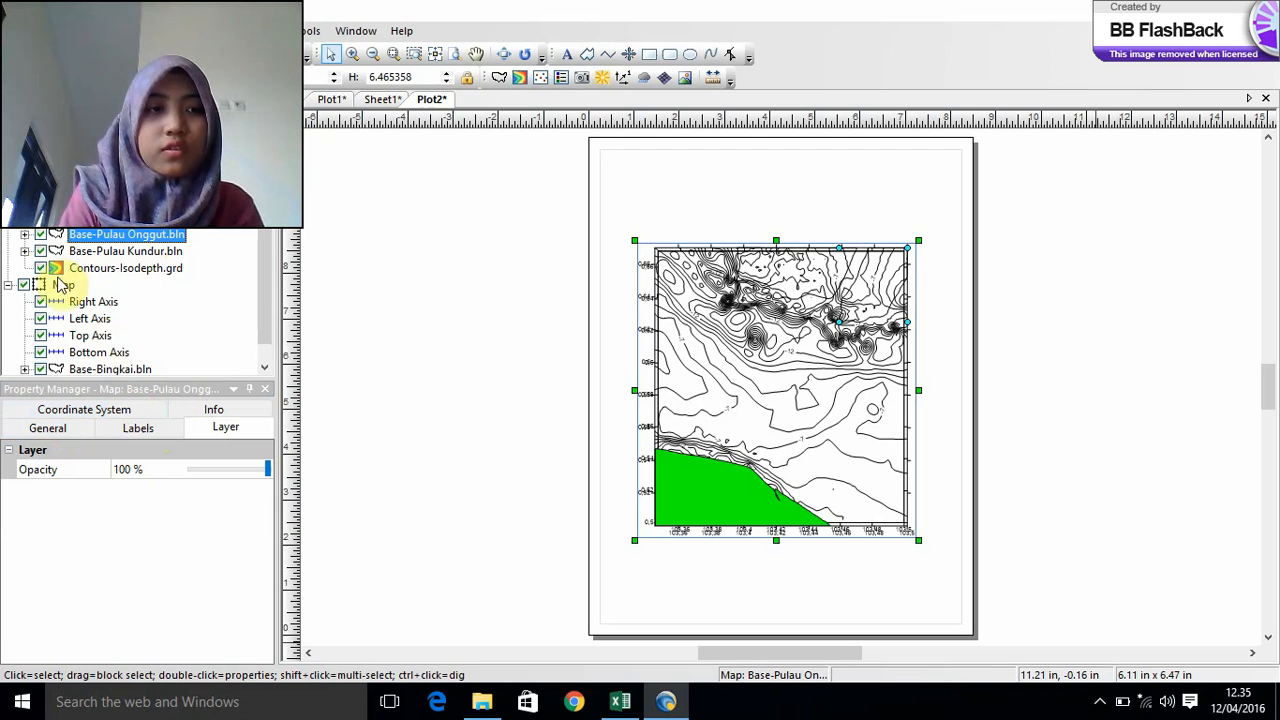
{"action": "left_click", "coordinate": [25, 235]}
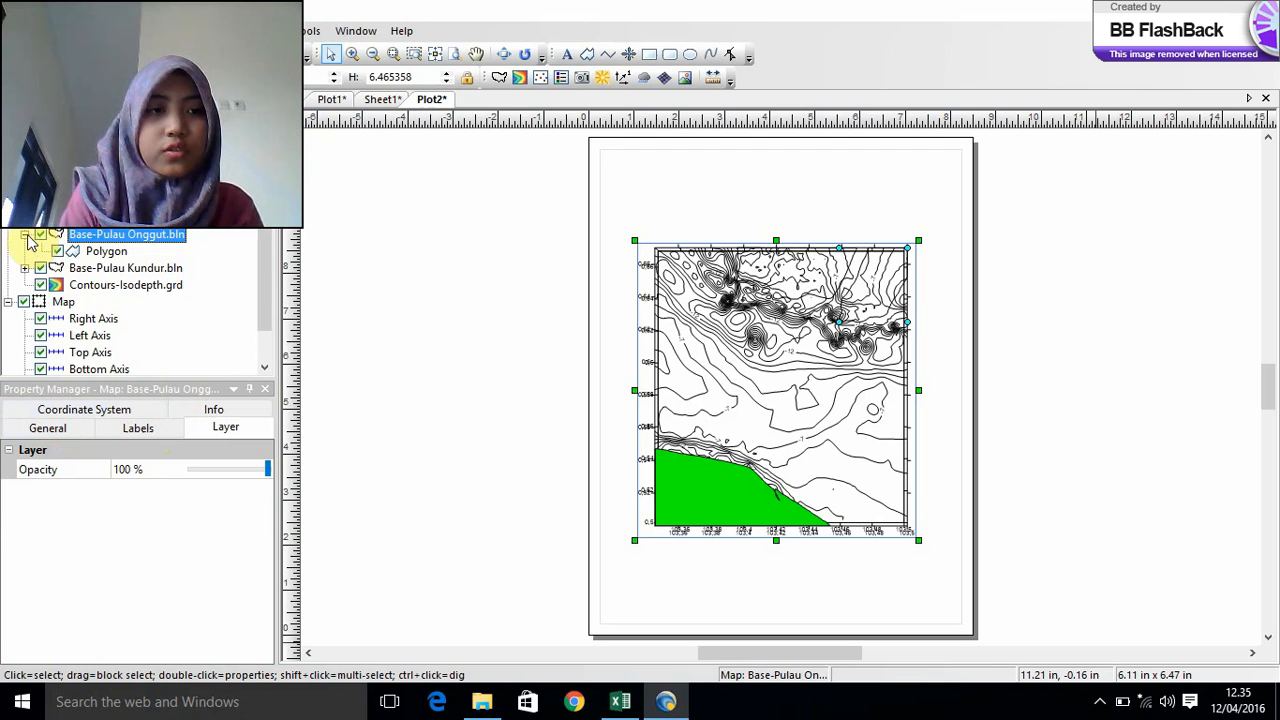
{"action": "left_click", "coordinate": [78, 258]}
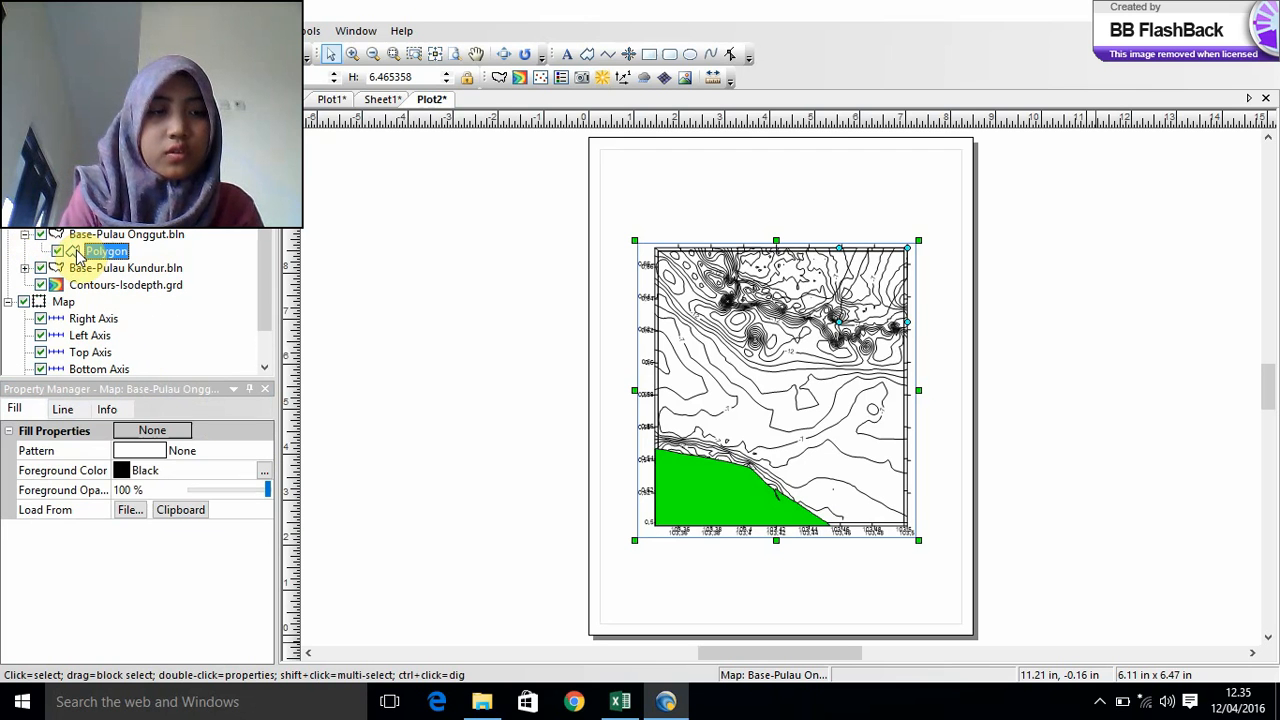
{"action": "left_click", "coordinate": [126, 472]}
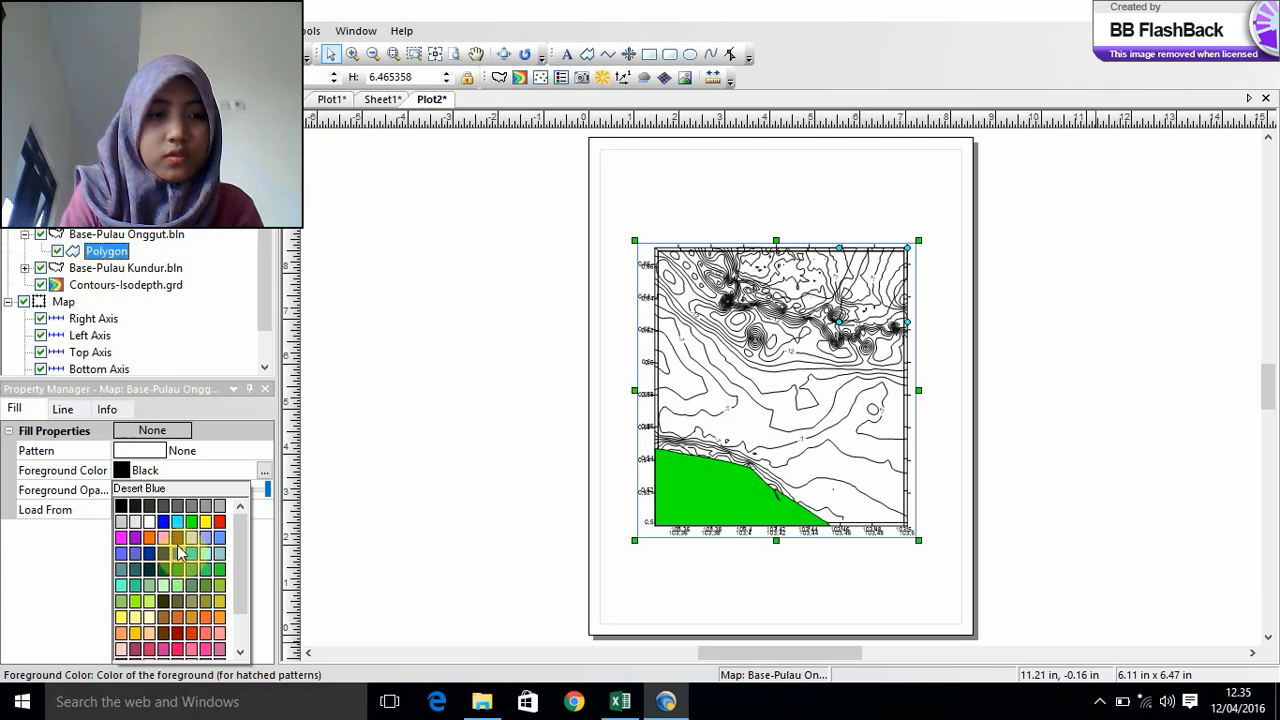
{"action": "left_click", "coordinate": [192, 522]}
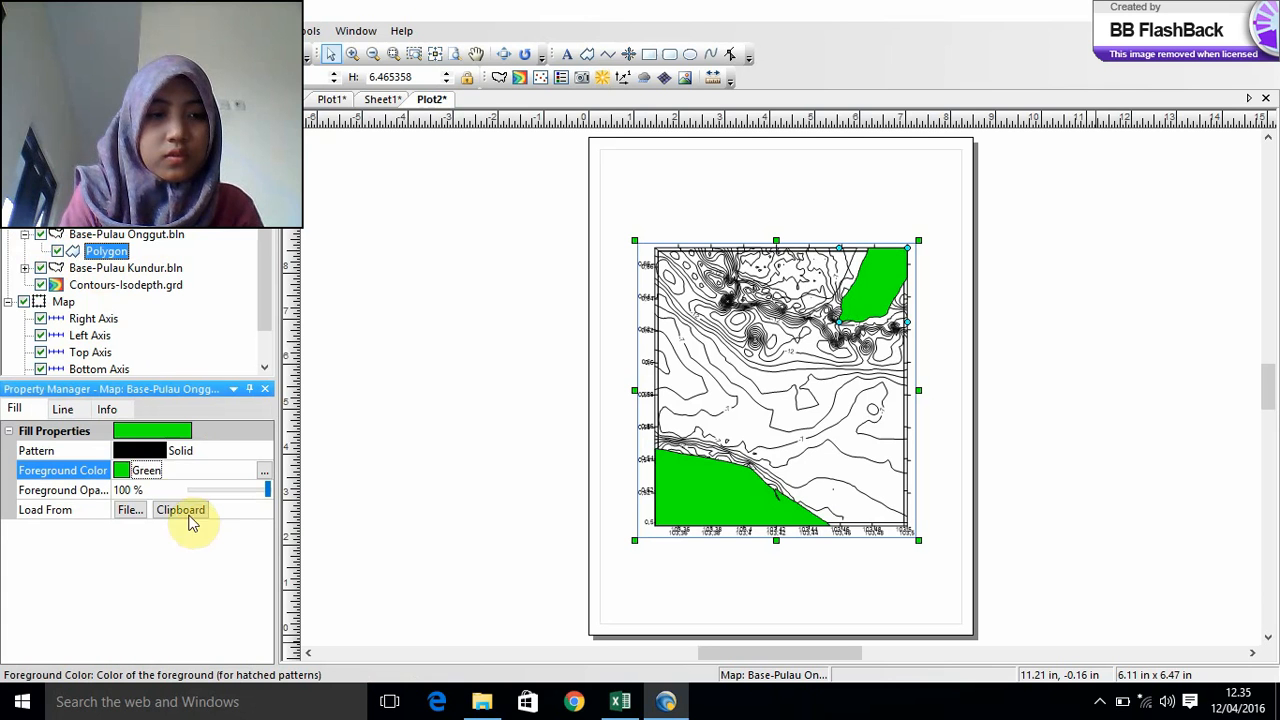
{"action": "left_click", "coordinate": [145, 451]}
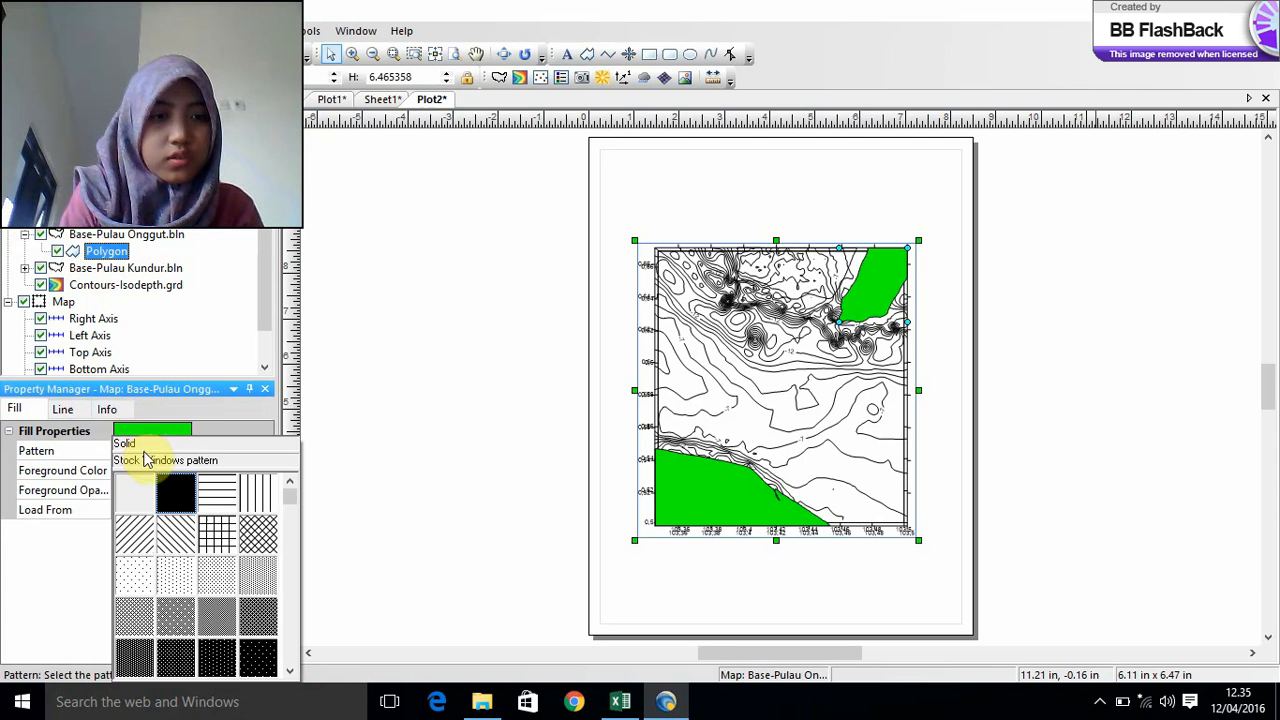
{"action": "left_click", "coordinate": [37, 271]}
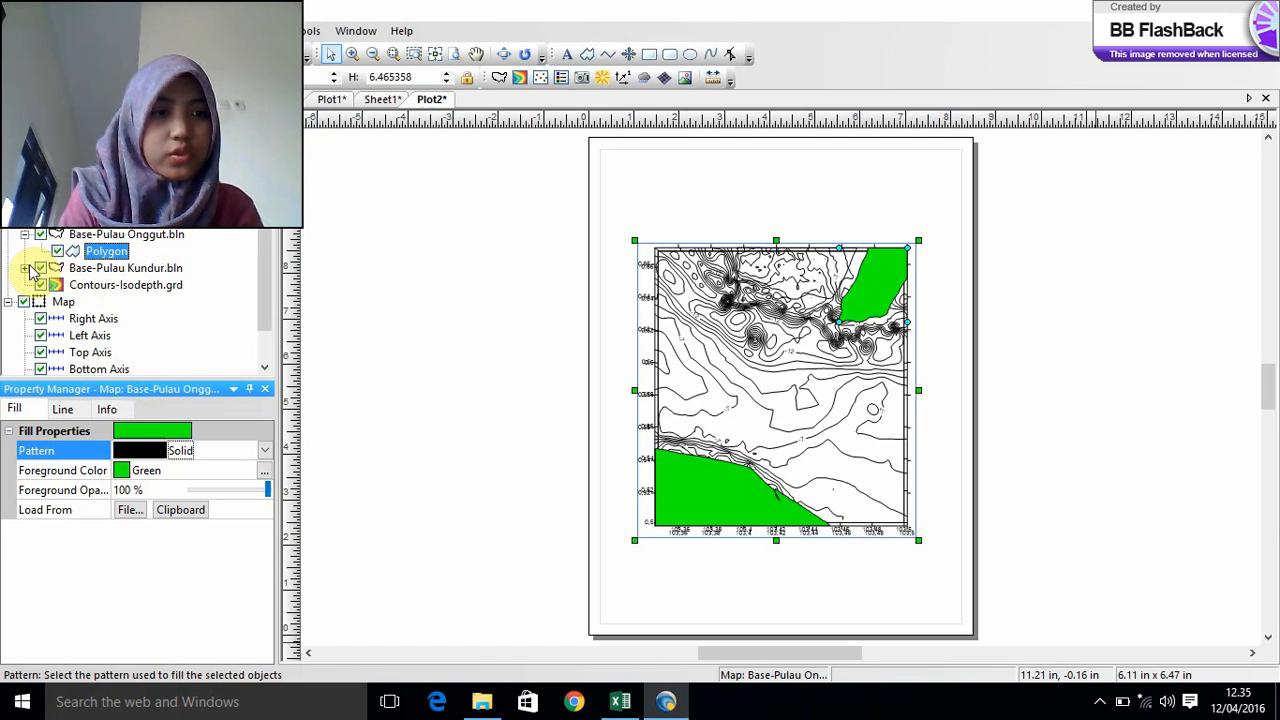
- Set the foreground fill color of the polygon in the Pulau Kundur base layer to Green
{"action": "left_click", "coordinate": [24, 268]}
{"action": "left_click", "coordinate": [106, 285]}
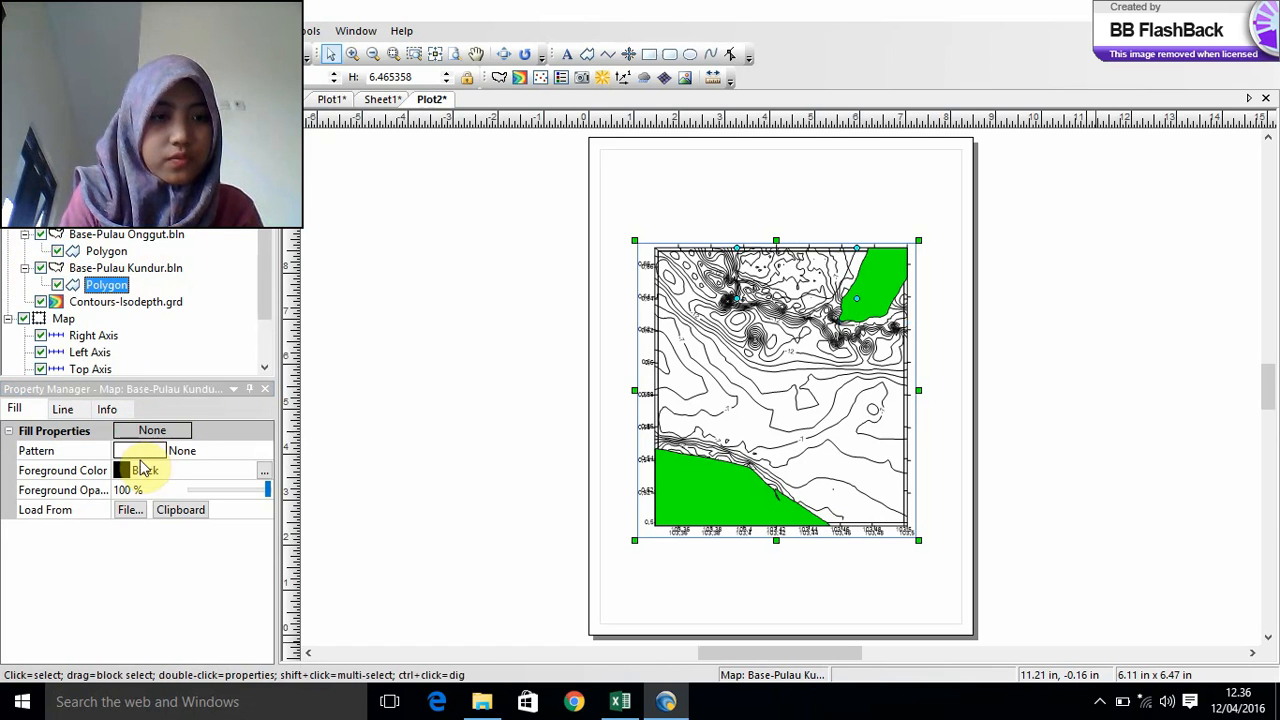
{"action": "left_click", "coordinate": [140, 470]}
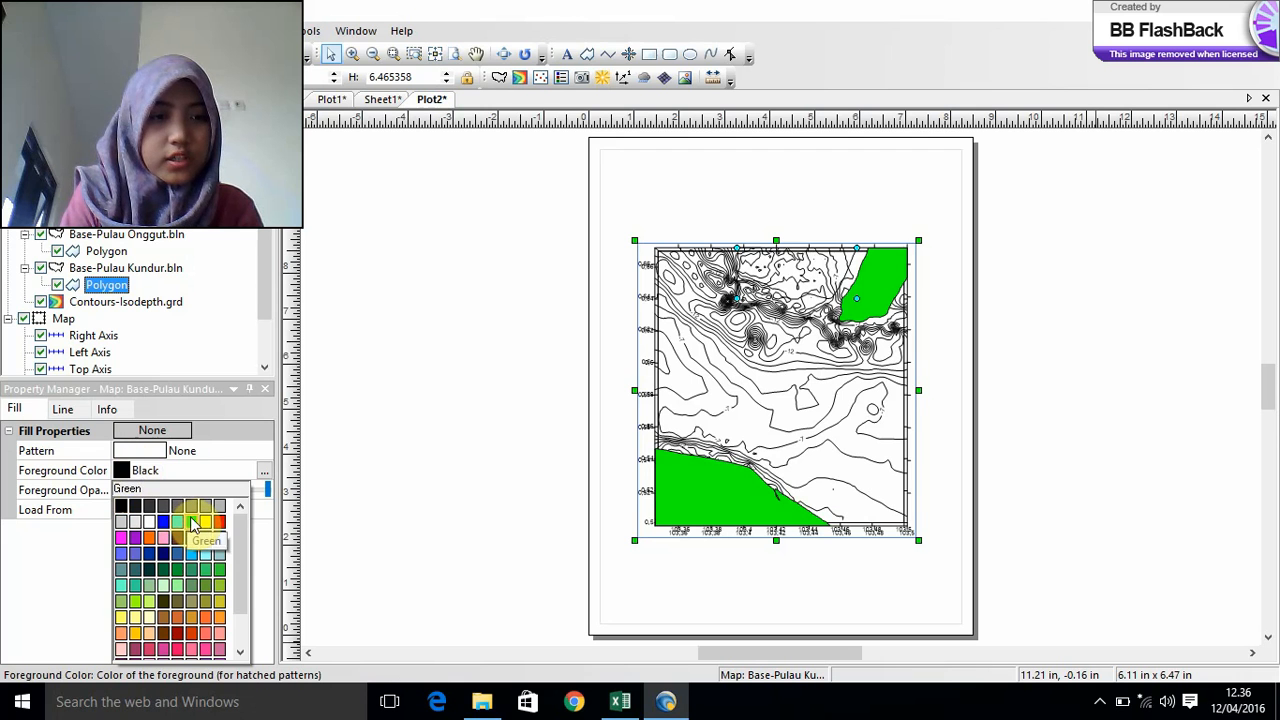
{"action": "left_click", "coordinate": [177, 521]}
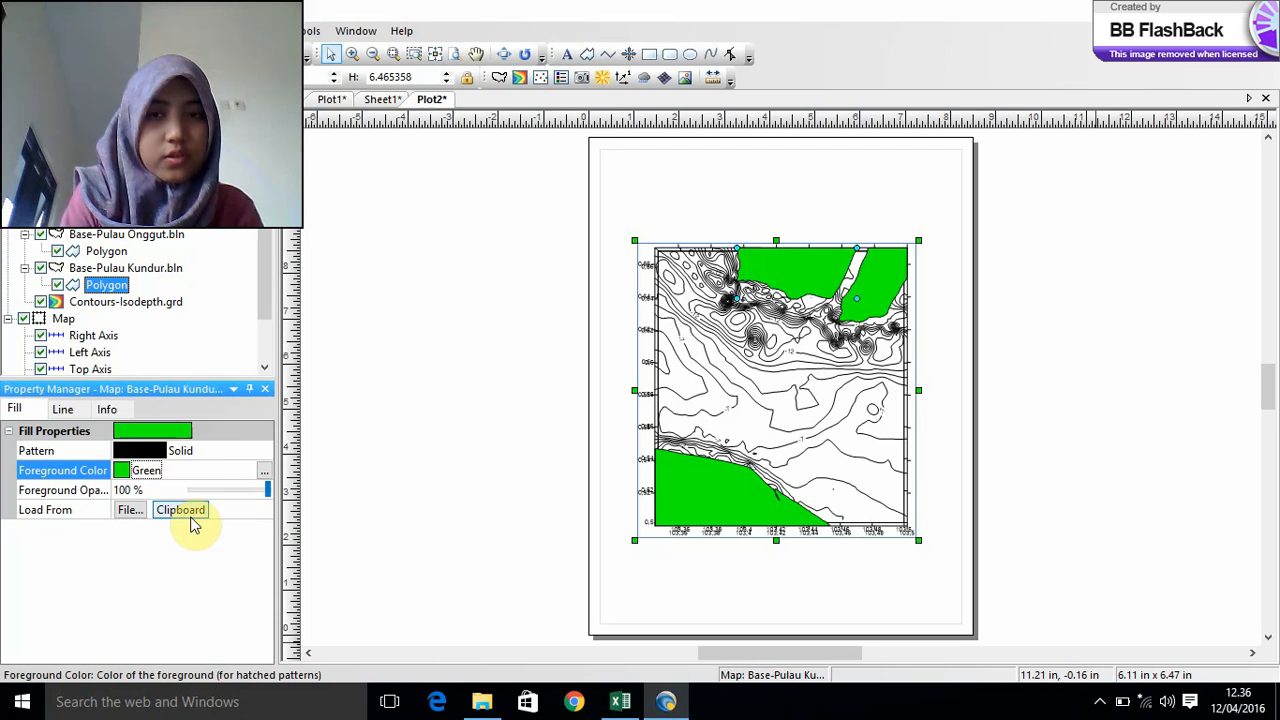
- Set the Isodepth contour layer's minimum contour to -19 and its maximum contour to 1
{"action": "left_click", "coordinate": [127, 304]}
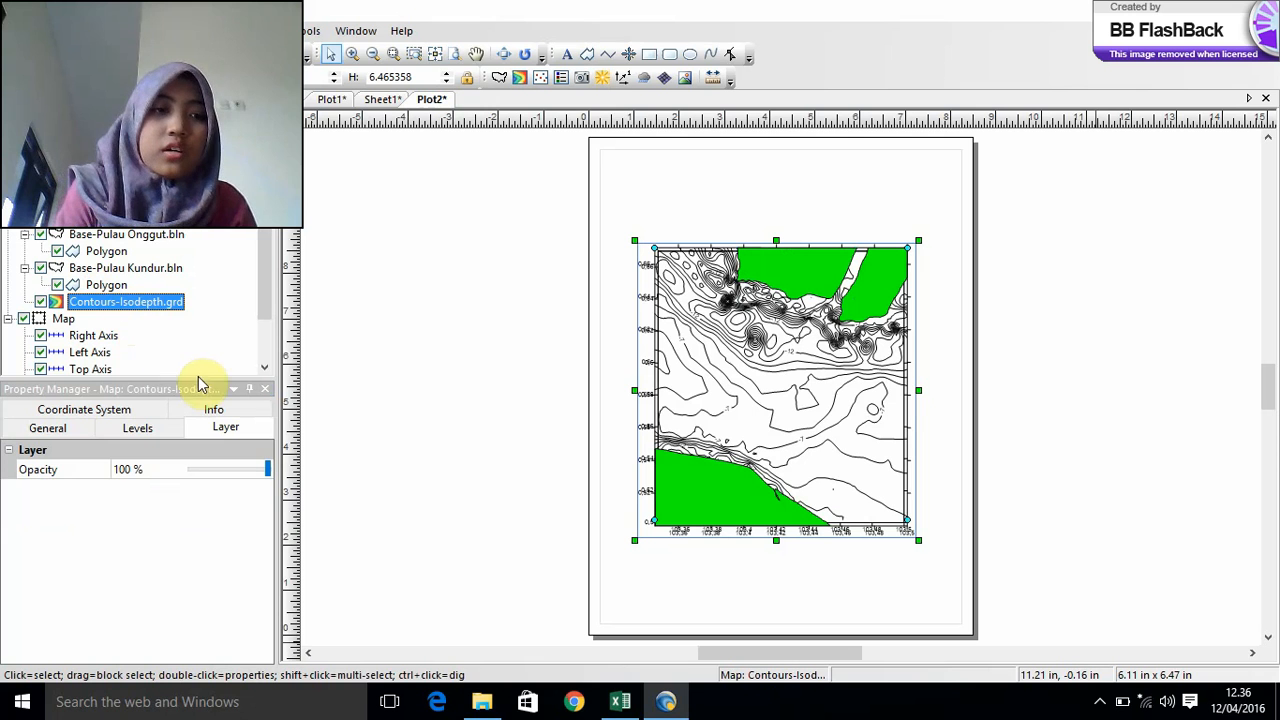
{"action": "left_click", "coordinate": [143, 427]}
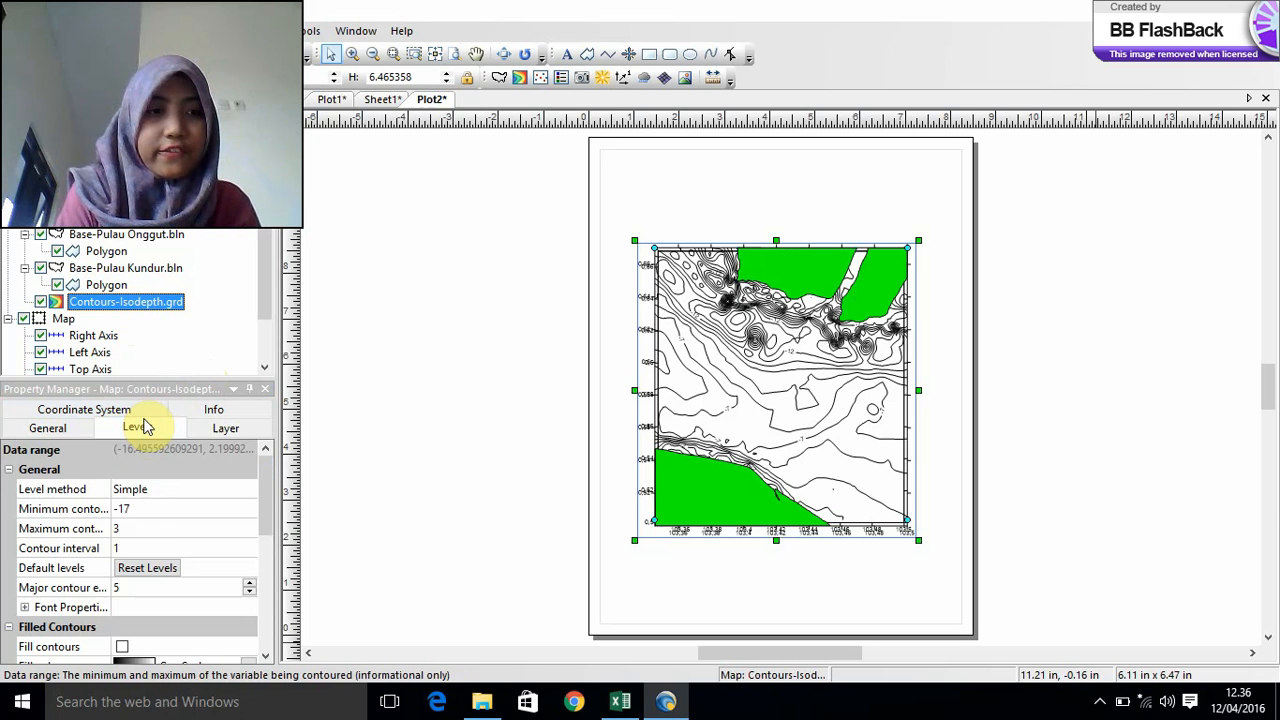
{"action": "left_click", "coordinate": [170, 509]}
{"action": "key", "text": "BackSpace"}
{"action": "key", "text": "BackSpace"}
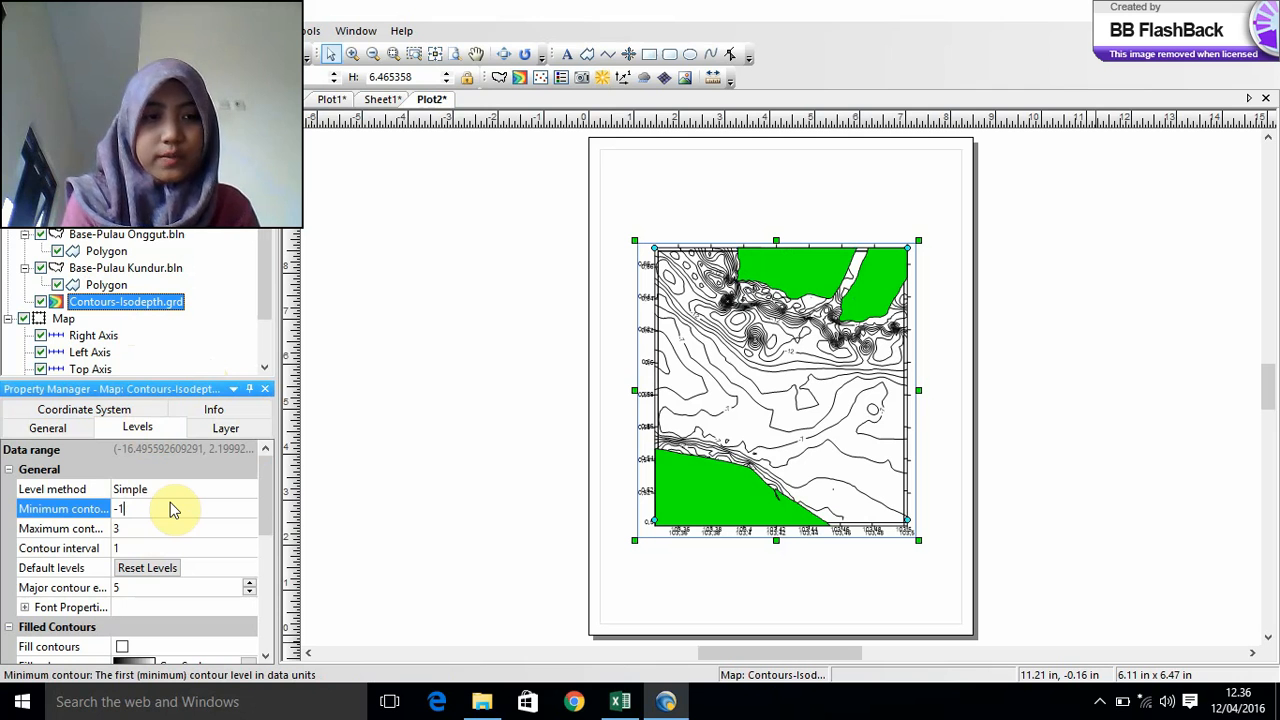
{"action": "type", "text": "19"}
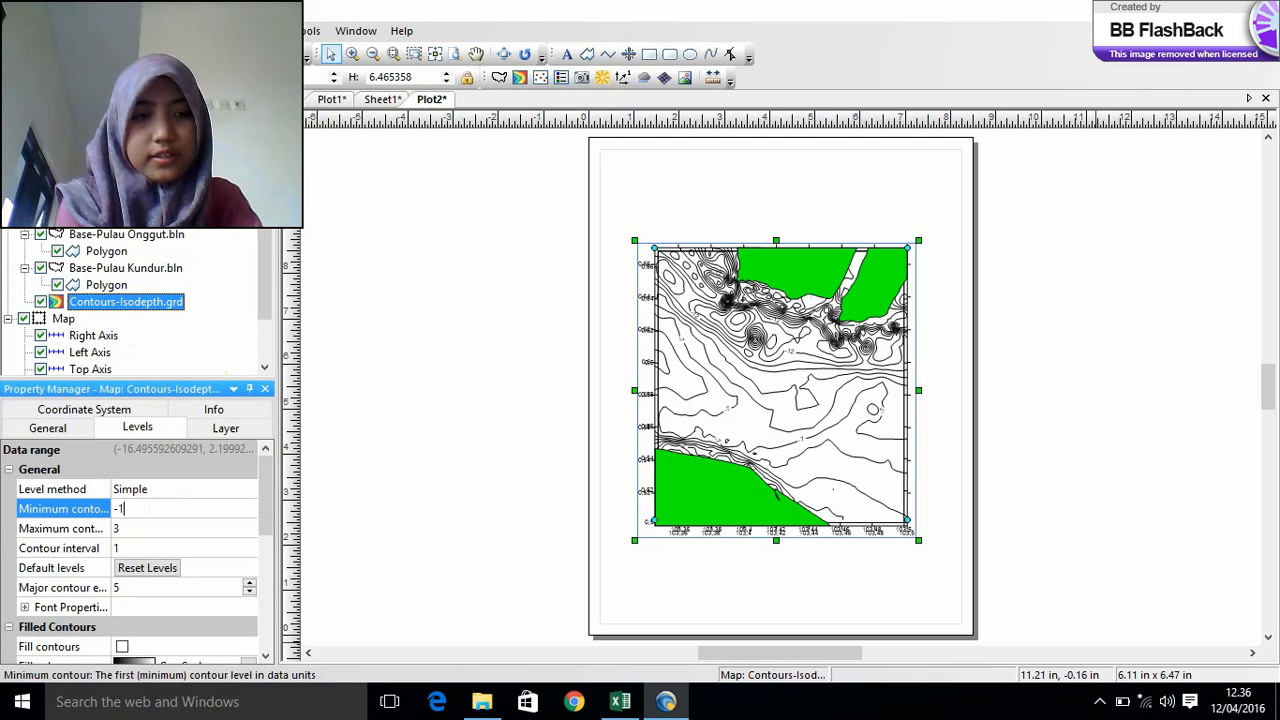
{"action": "left_click", "coordinate": [196, 525]}
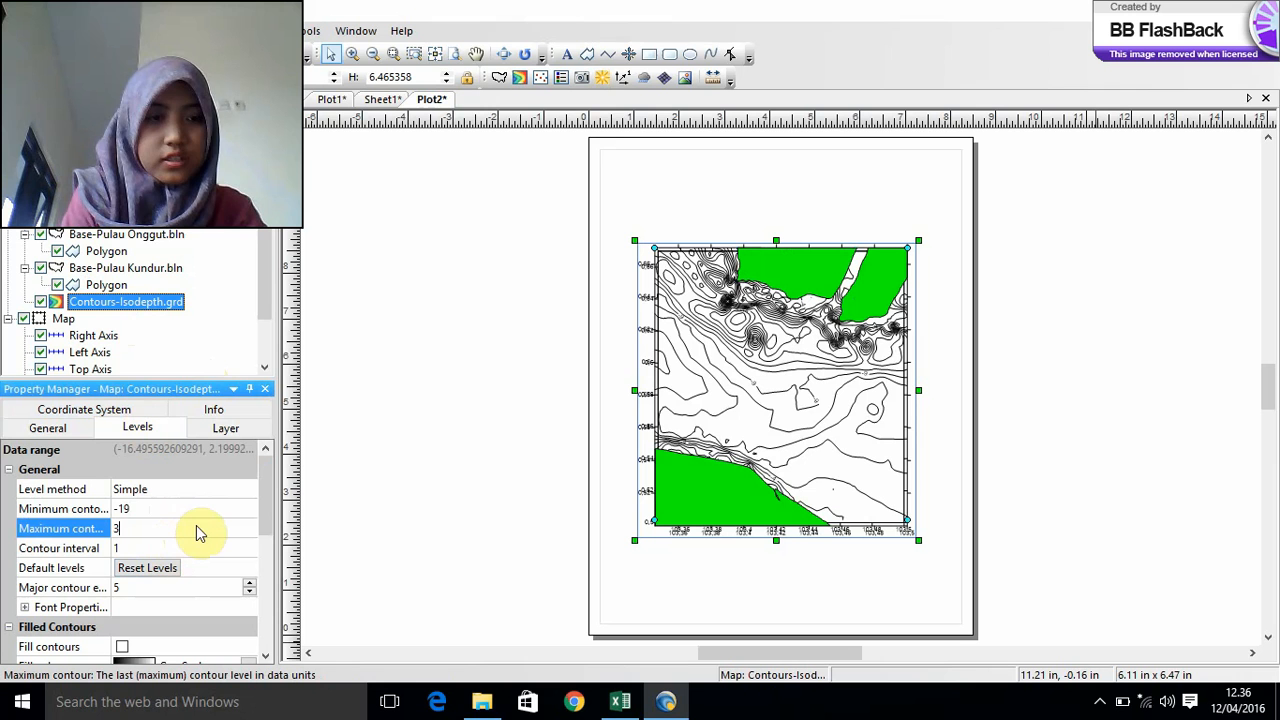
{"action": "key", "text": "BackSpace"}
{"action": "type", "text": "1"}
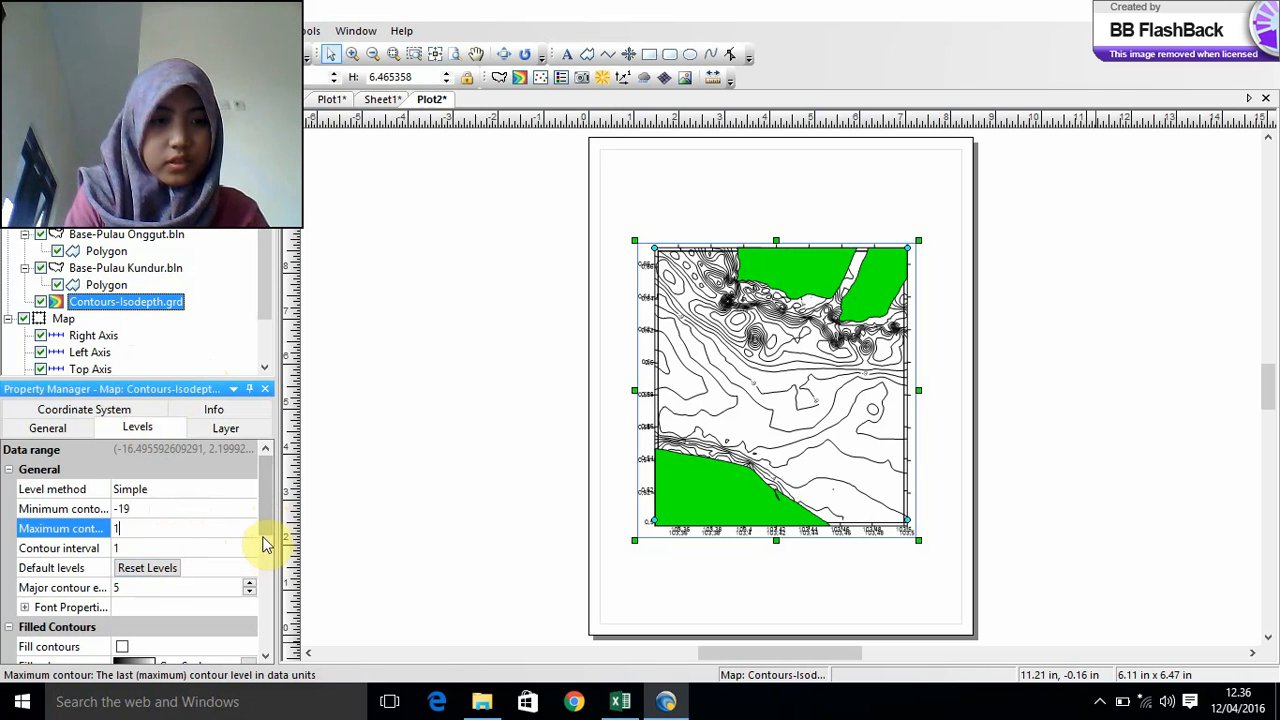
- Fill the Isodepth contours with the Bathymetry colormap and display a color scale for them
{"action": "left_click_drag", "start_coordinate": [264, 522], "coordinate": [265, 570]}
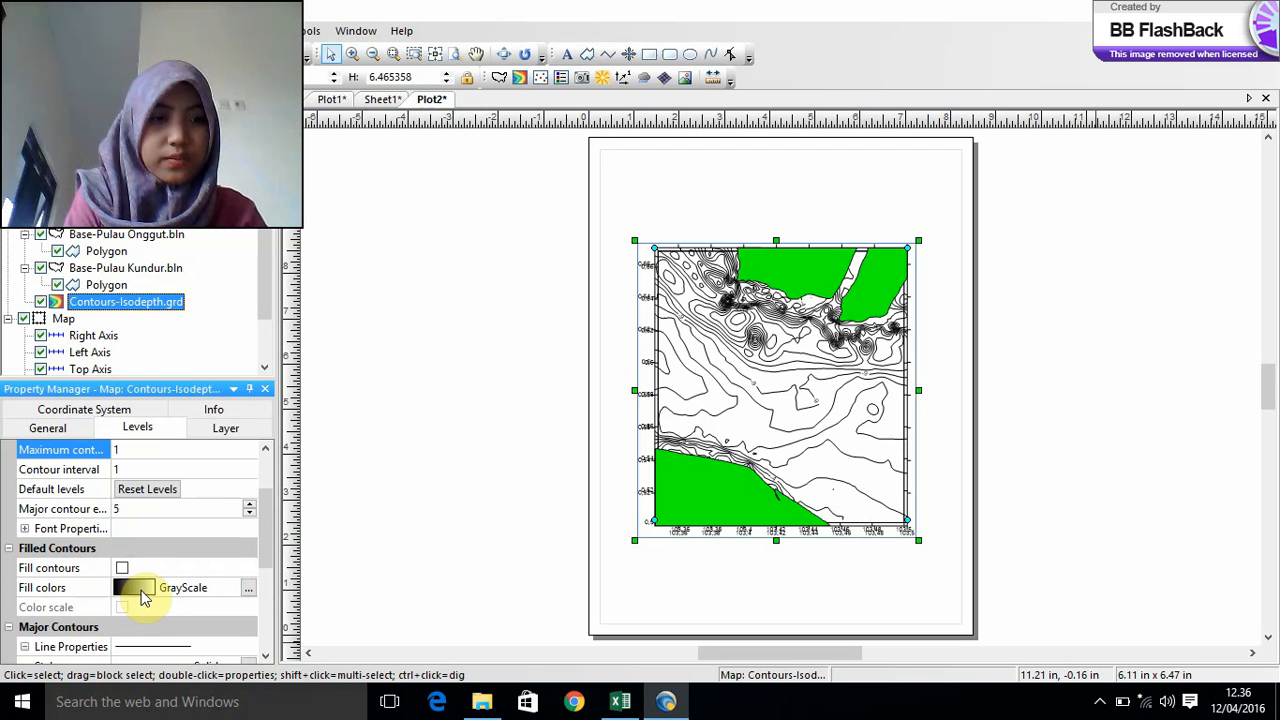
{"action": "left_click", "coordinate": [122, 568]}
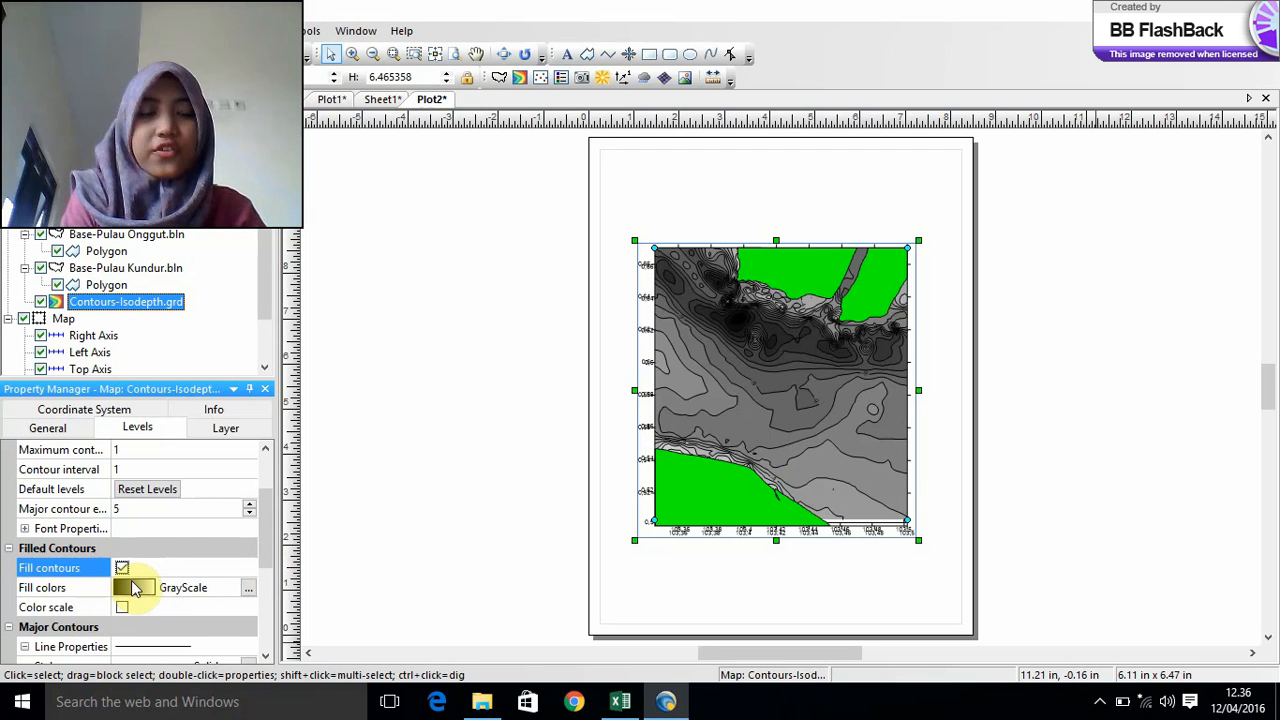
{"action": "left_click", "coordinate": [135, 588]}
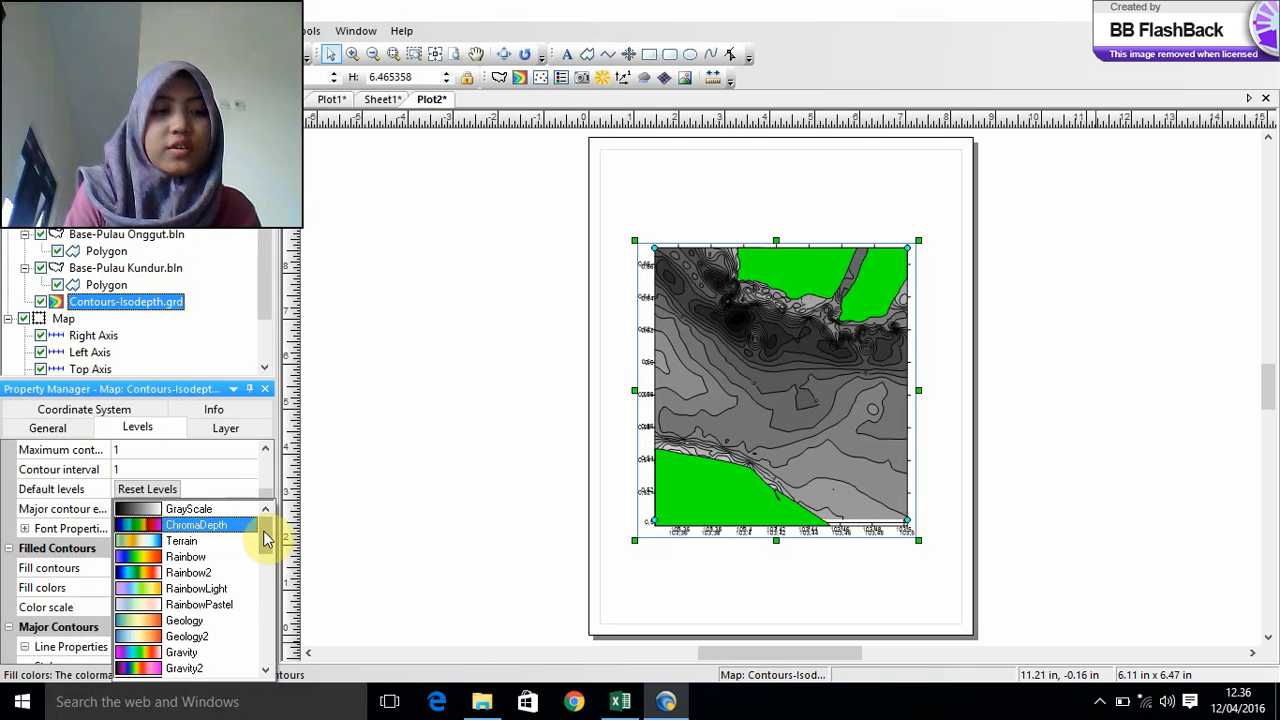
{"action": "left_click_drag", "start_coordinate": [263, 530], "coordinate": [262, 580]}
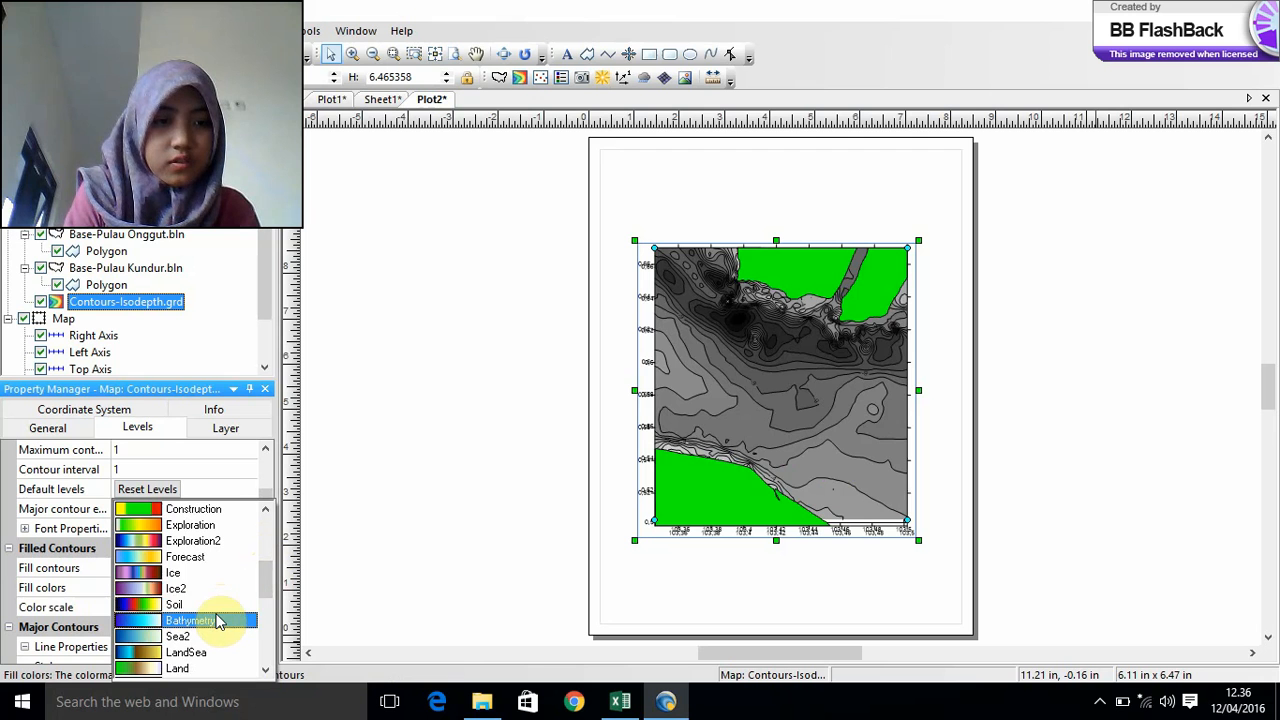
{"action": "left_click", "coordinate": [218, 621]}
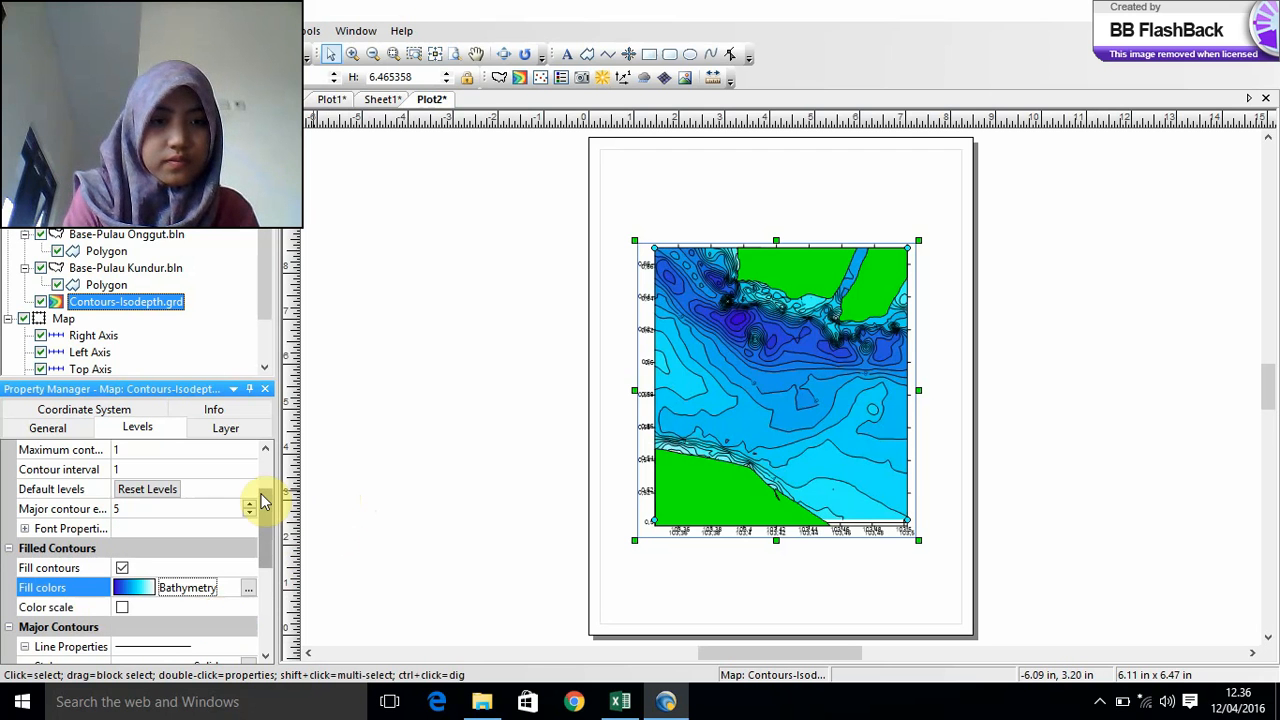
{"action": "scroll", "coordinate": [263, 505], "scroll_direction": "down", "scroll_amount": 1}
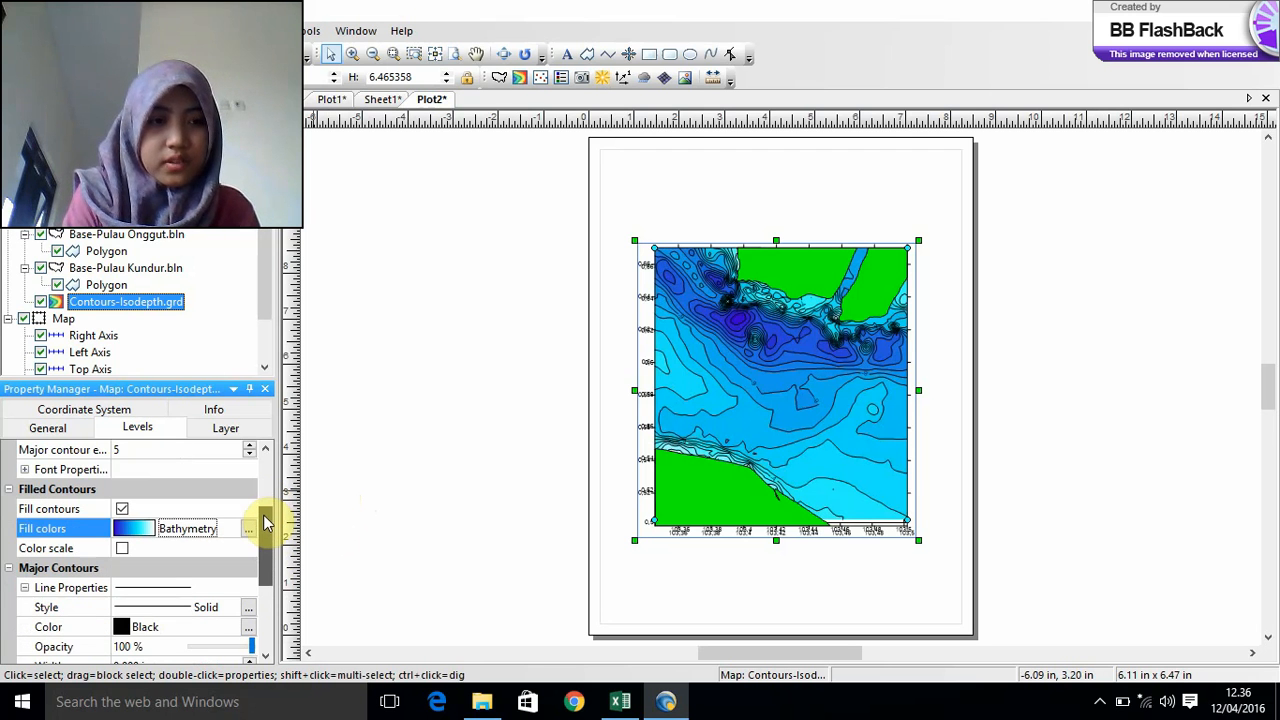
{"action": "left_click", "coordinate": [122, 548]}
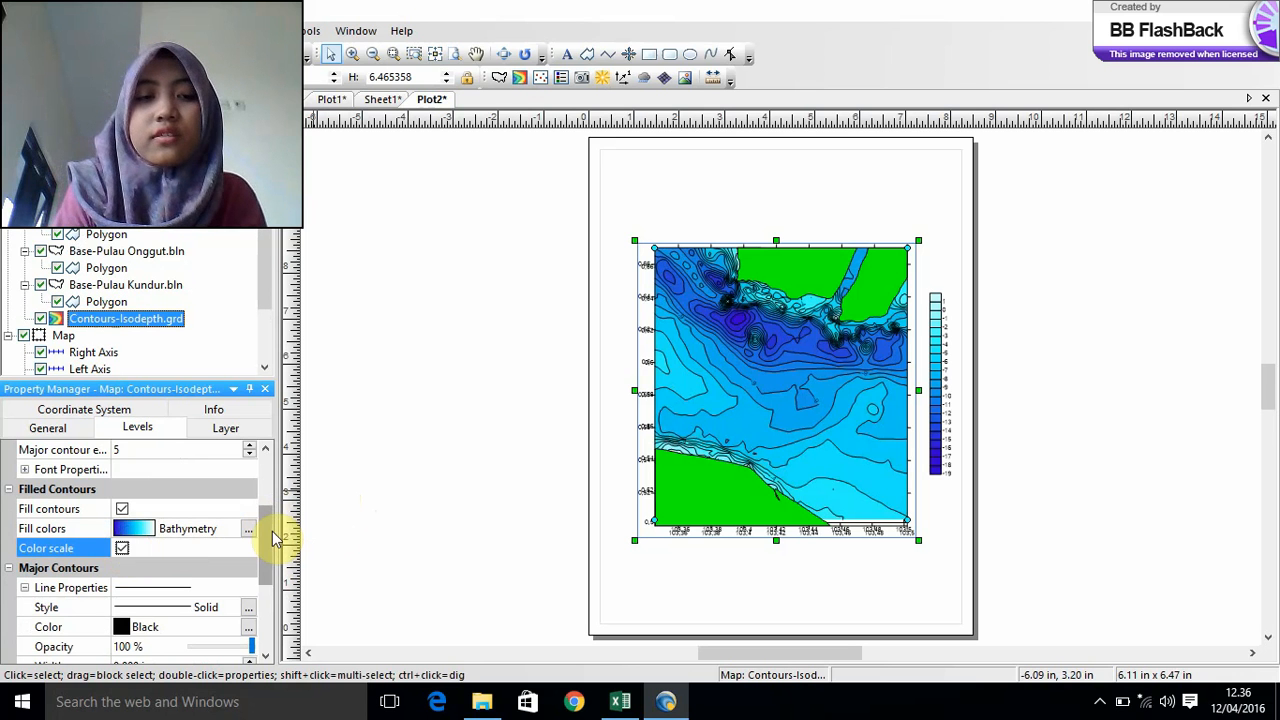
- Set the line style of the Isodepth layer's major contours to Invisible
{"action": "left_click_drag", "start_coordinate": [272, 531], "coordinate": [272, 568]}
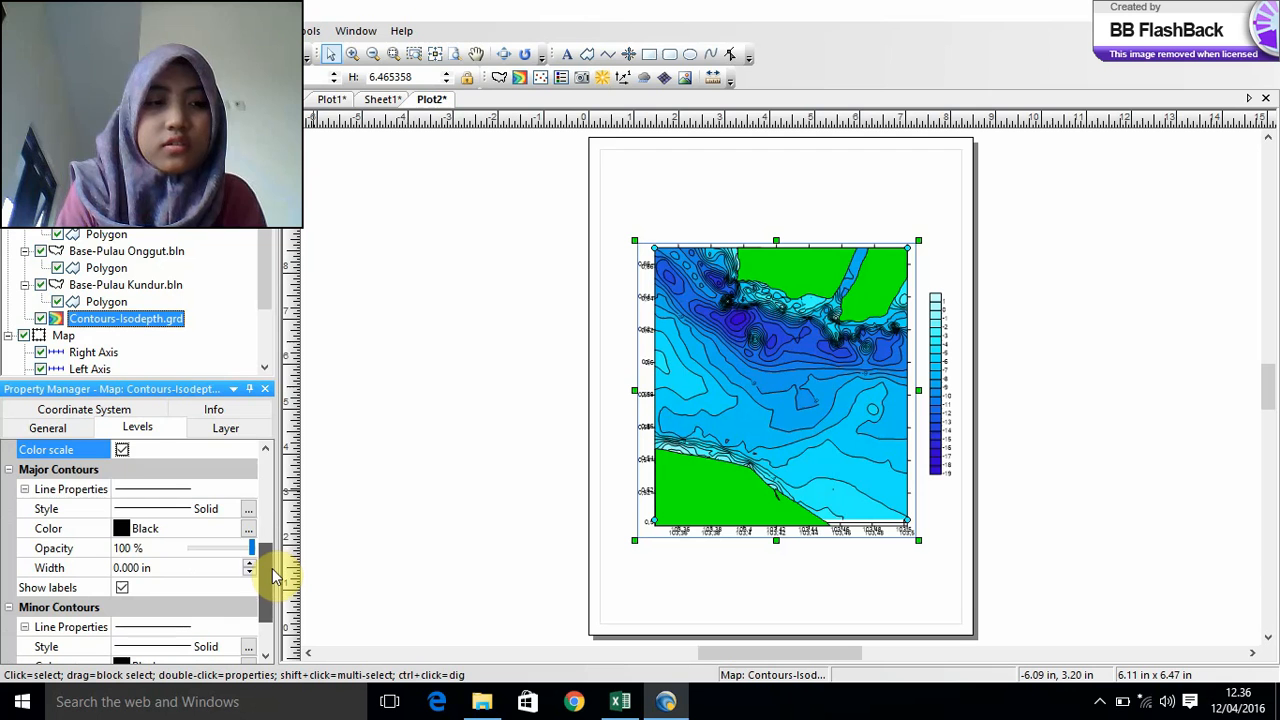
{"action": "left_click", "coordinate": [128, 488]}
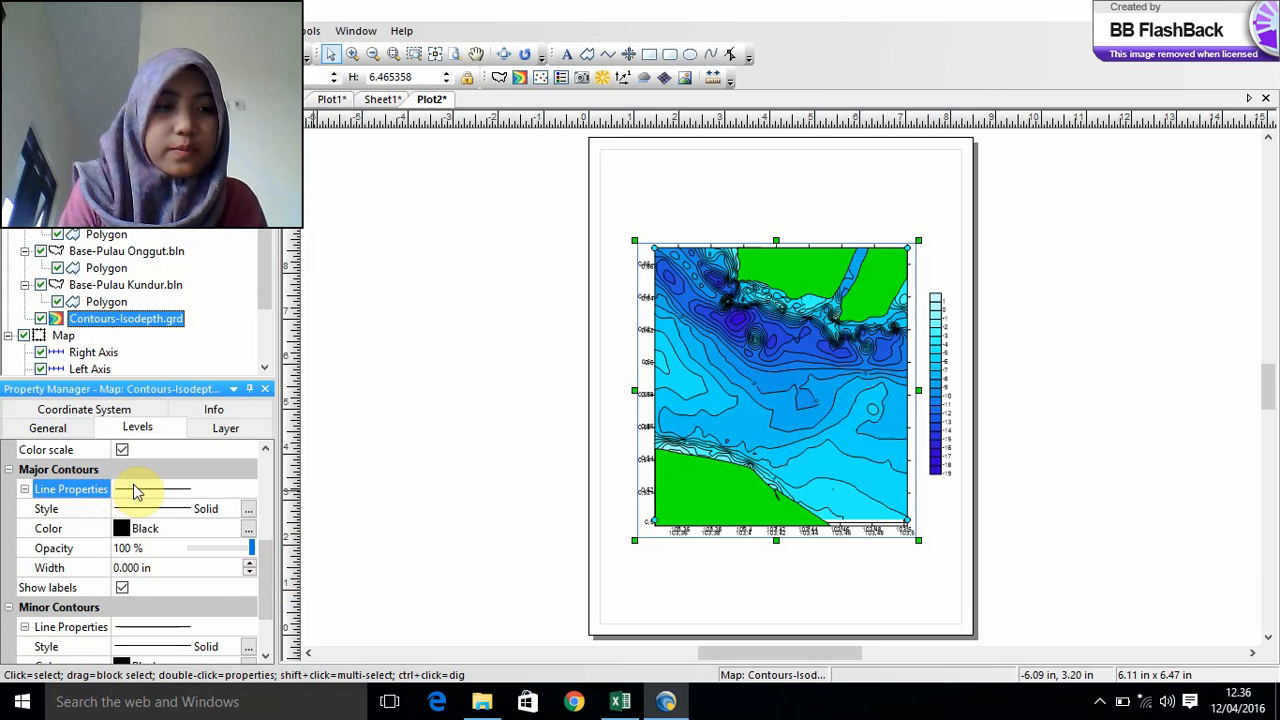
{"action": "left_click", "coordinate": [200, 509]}
{"action": "left_click", "coordinate": [185, 527]}
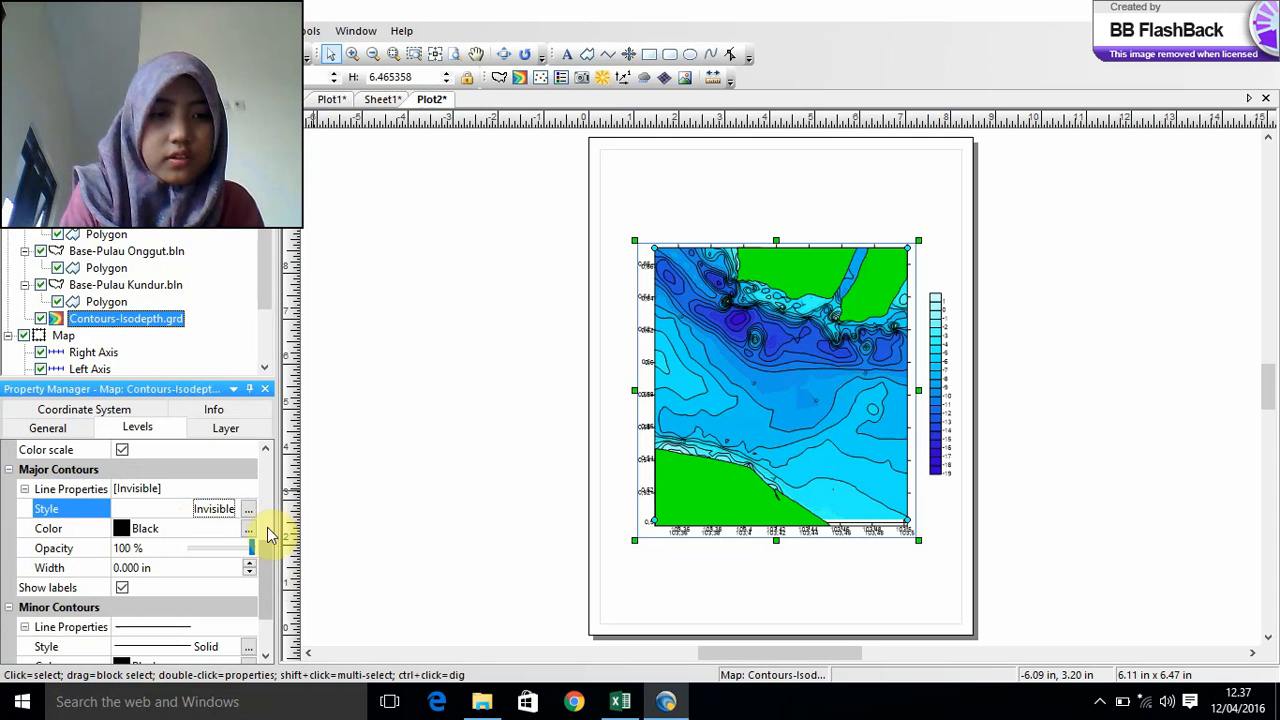
{"action": "scroll", "coordinate": [268, 548], "scroll_direction": "down", "scroll_amount": 2}
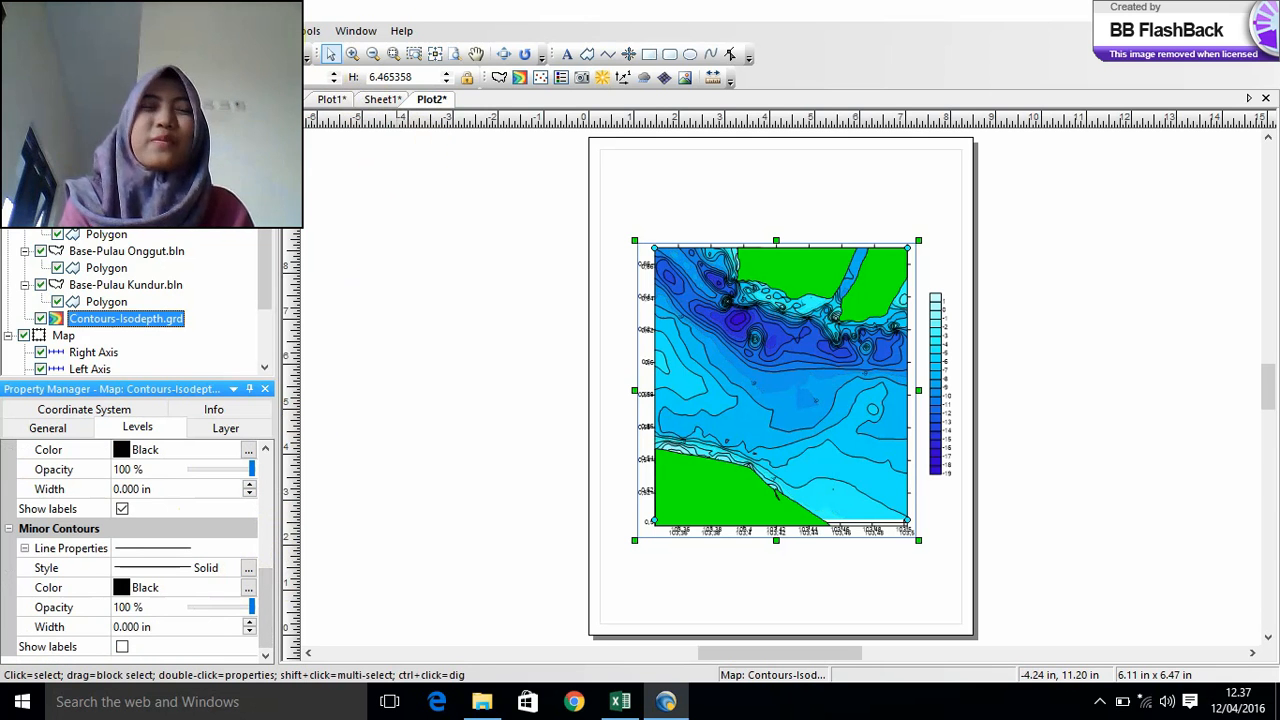
- Create a 3D surface map from the Isodepth grid file in the SERIUS folder
{"action": "left_click", "coordinate": [268, 31]}
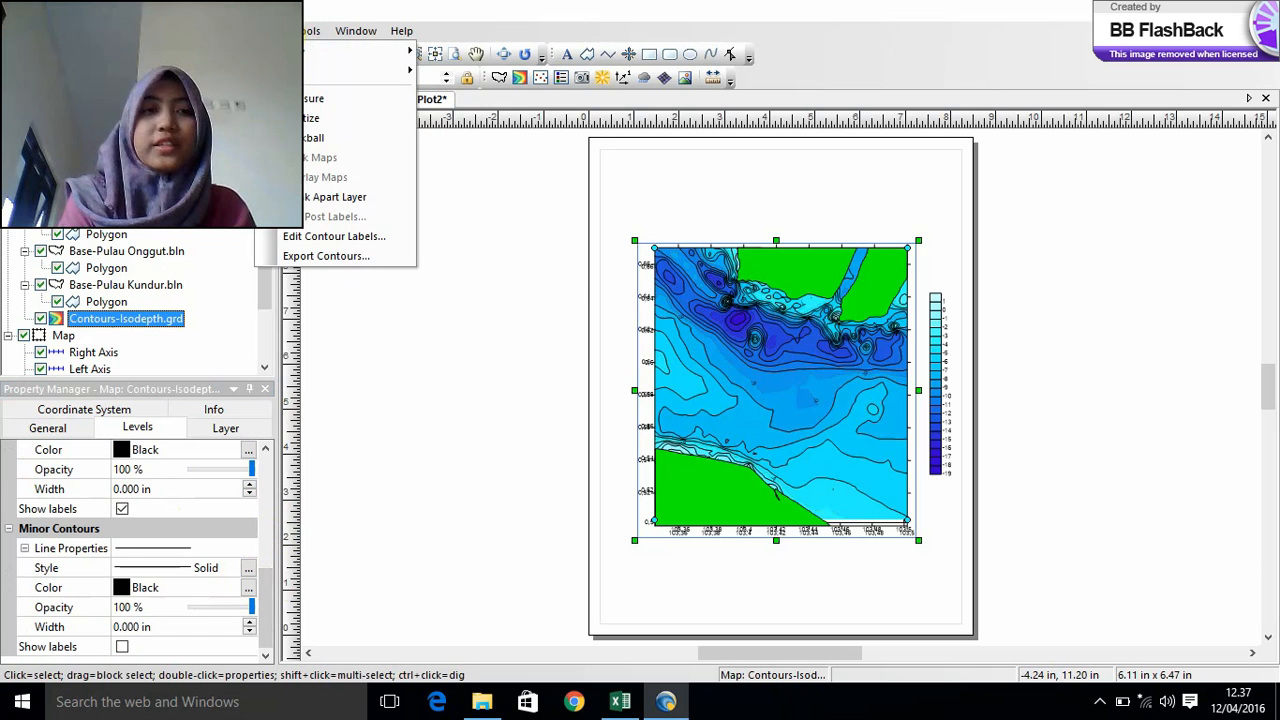
{"action": "mouse_move", "coordinate": [303, 52]}
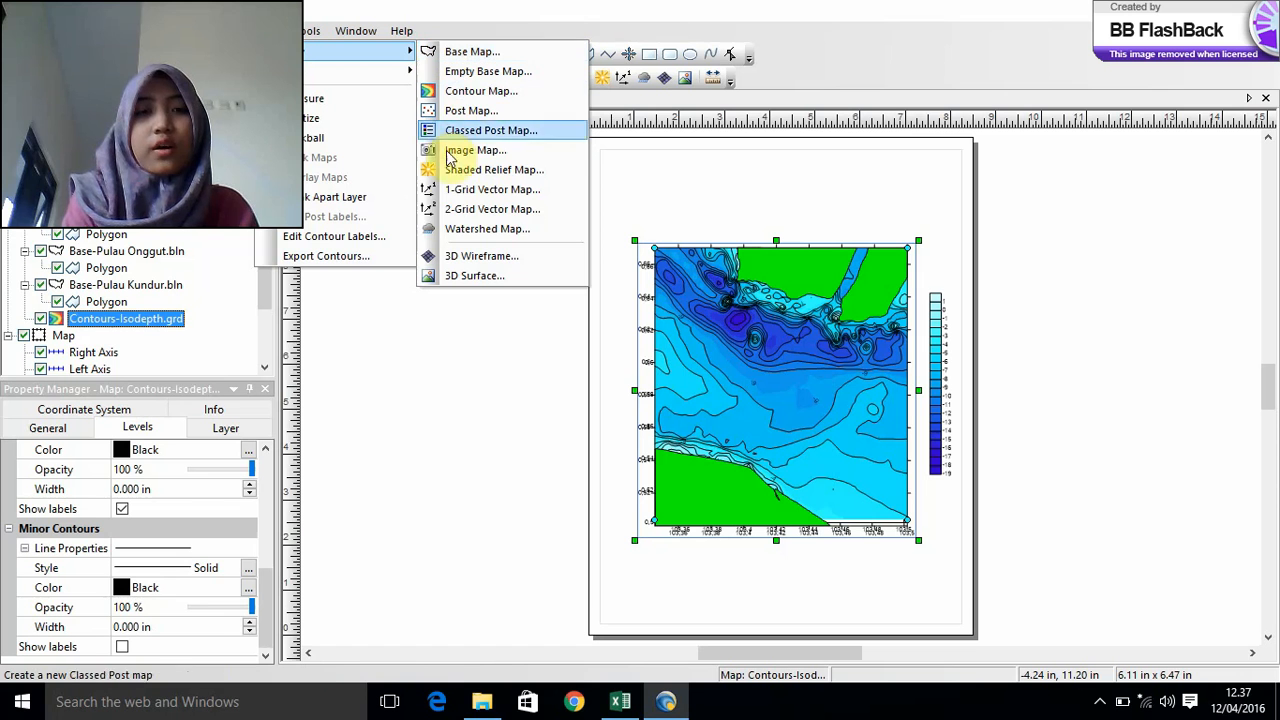
{"action": "left_click", "coordinate": [476, 276]}
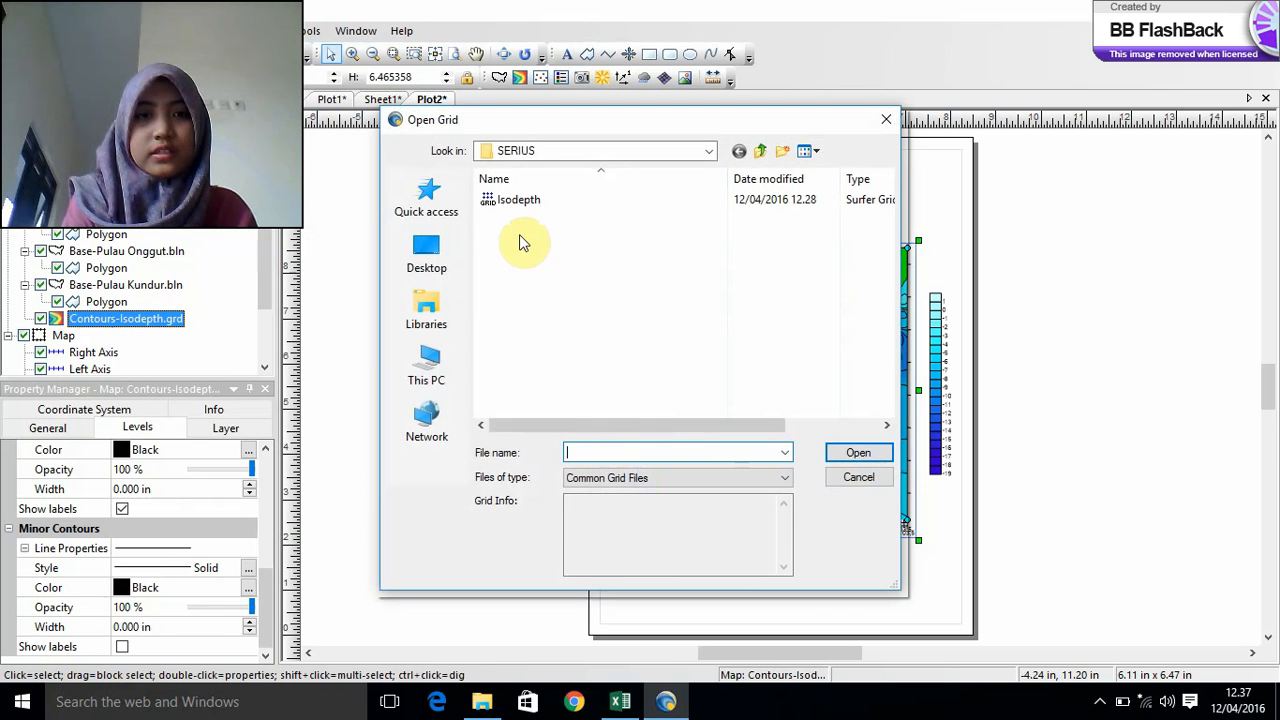
{"action": "left_click", "coordinate": [572, 205]}
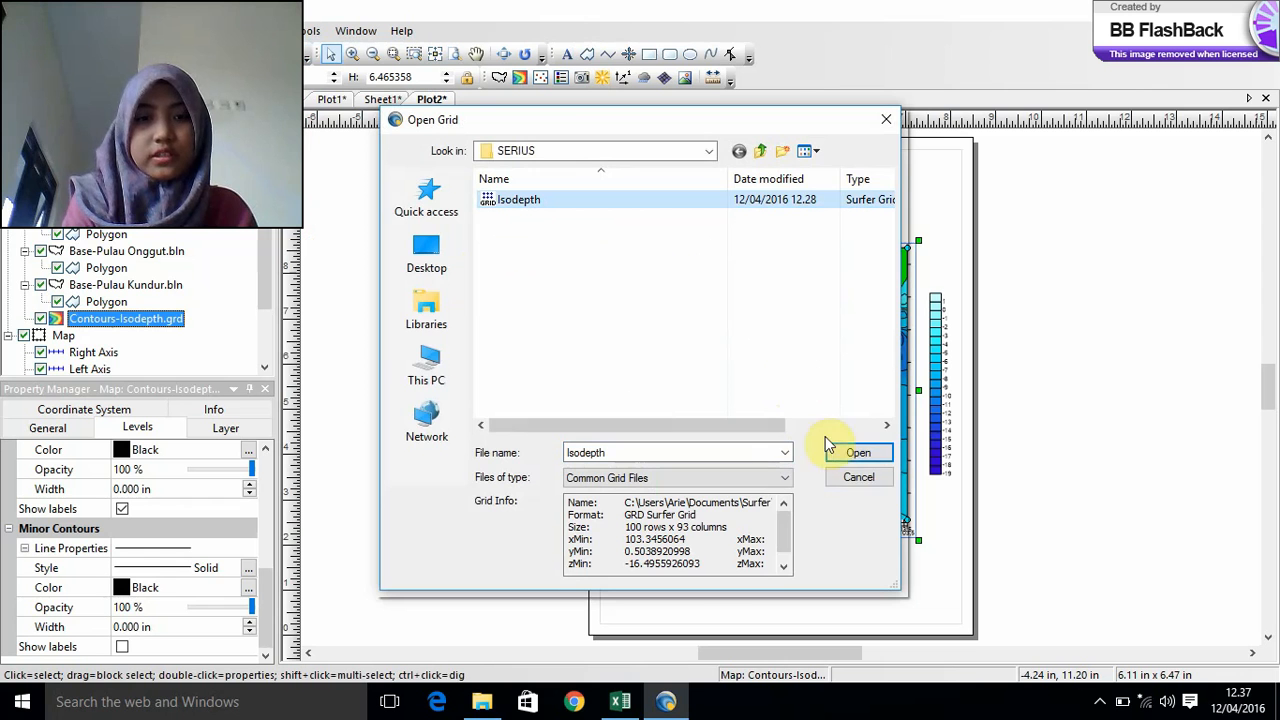
{"action": "left_click", "coordinate": [856, 455]}
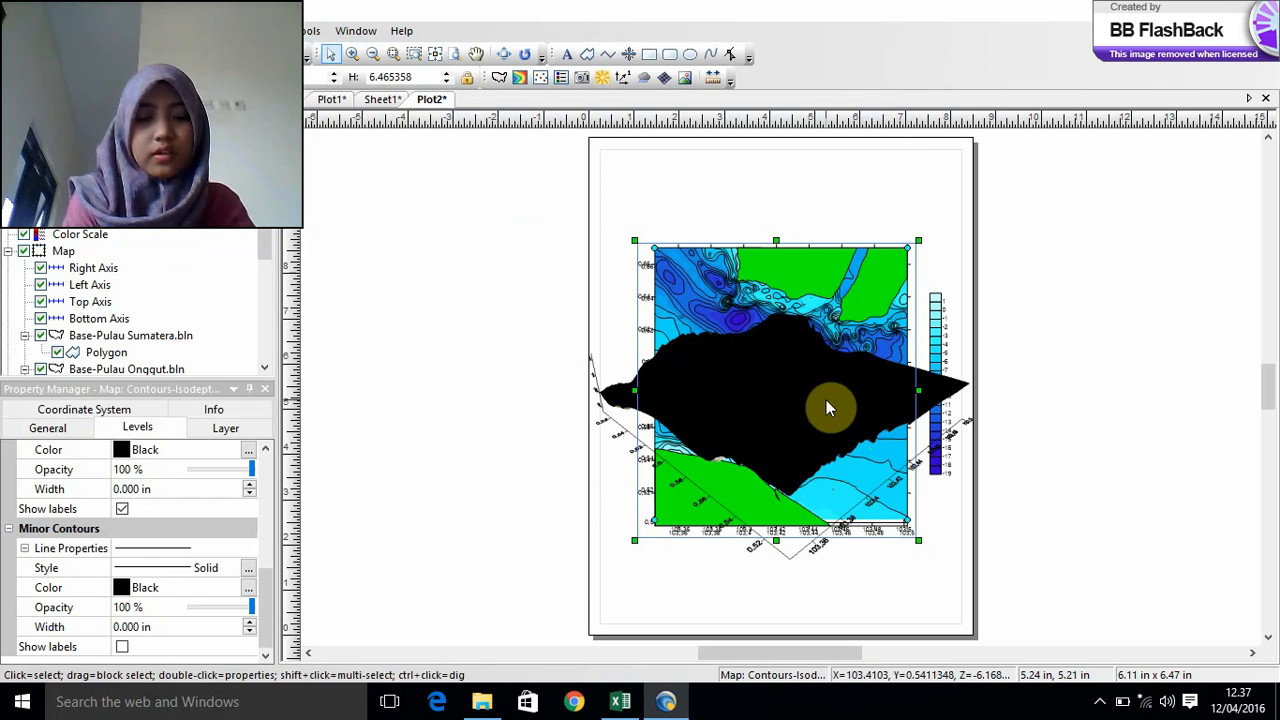
- Move the 3D surface off the page to the left and place the contour map back over the map frame
{"action": "left_click_drag", "start_coordinate": [826, 400], "coordinate": [497, 398]}
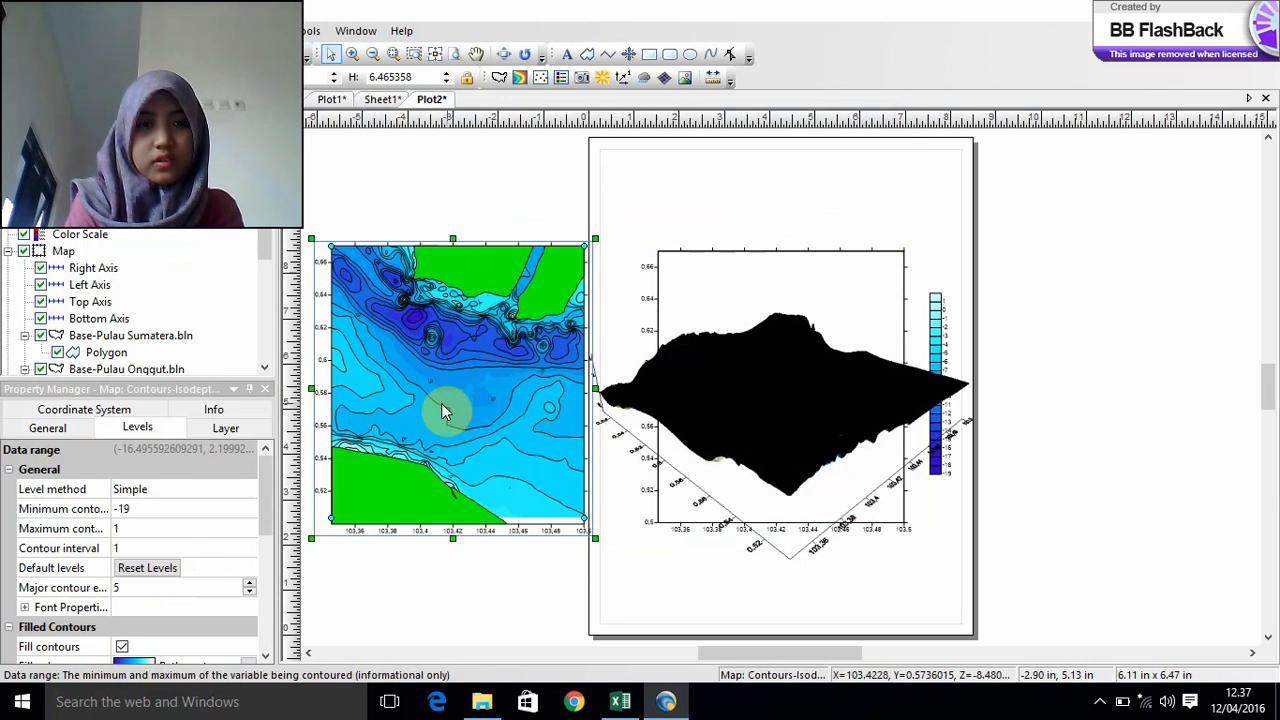
{"action": "left_click_drag", "start_coordinate": [723, 432], "coordinate": [443, 443]}
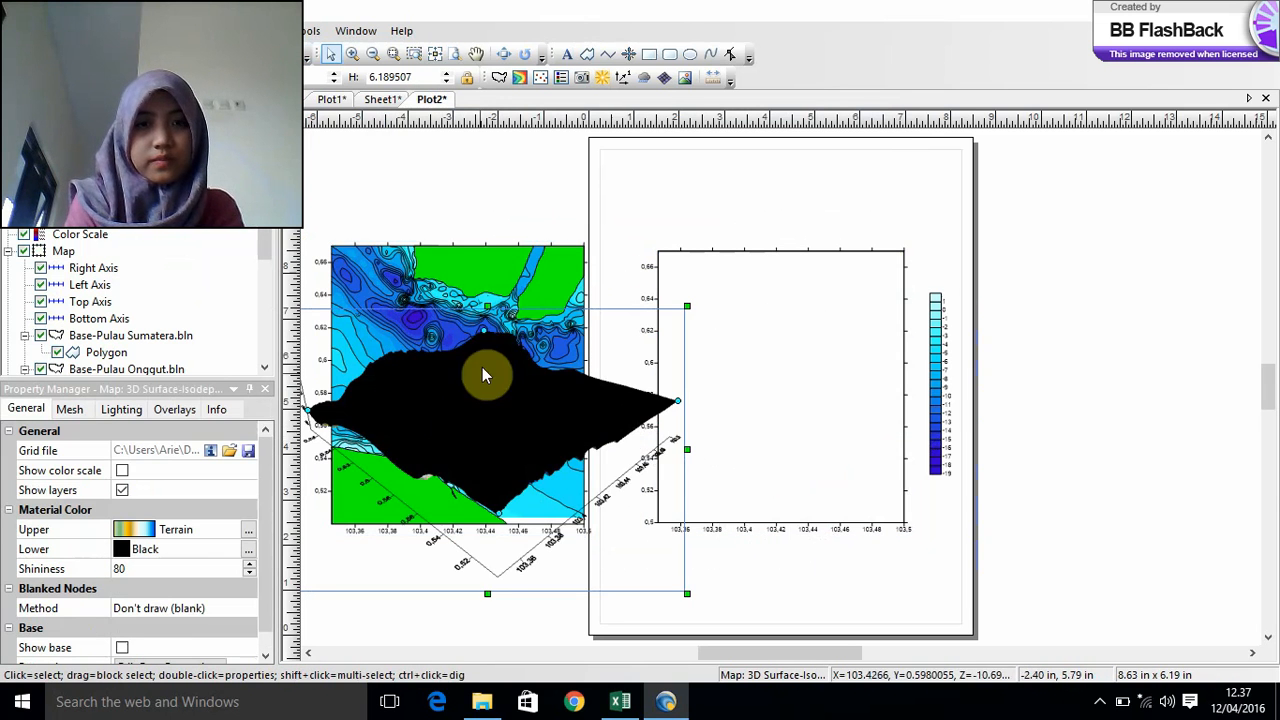
{"action": "left_click_drag", "start_coordinate": [577, 250], "coordinate": [836, 285]}
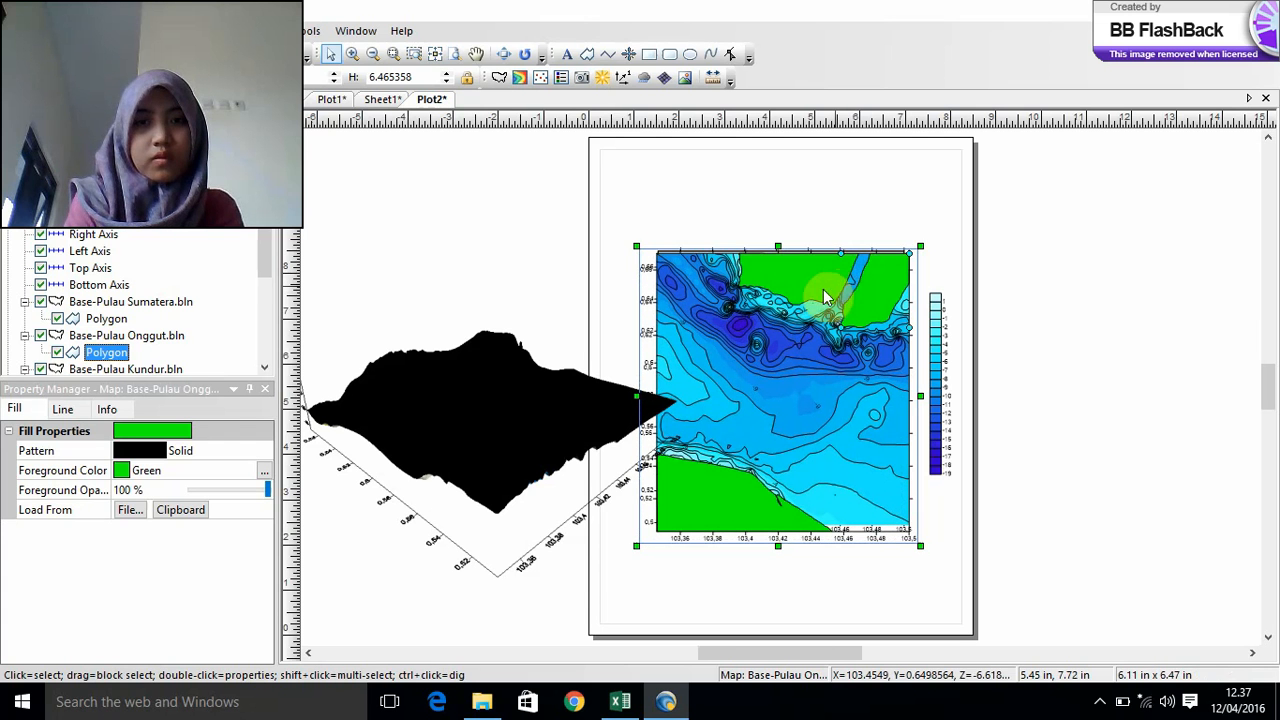
- Set the 3D surface's lower material color to Blue and its shininess to 95
{"action": "left_click", "coordinate": [511, 385]}
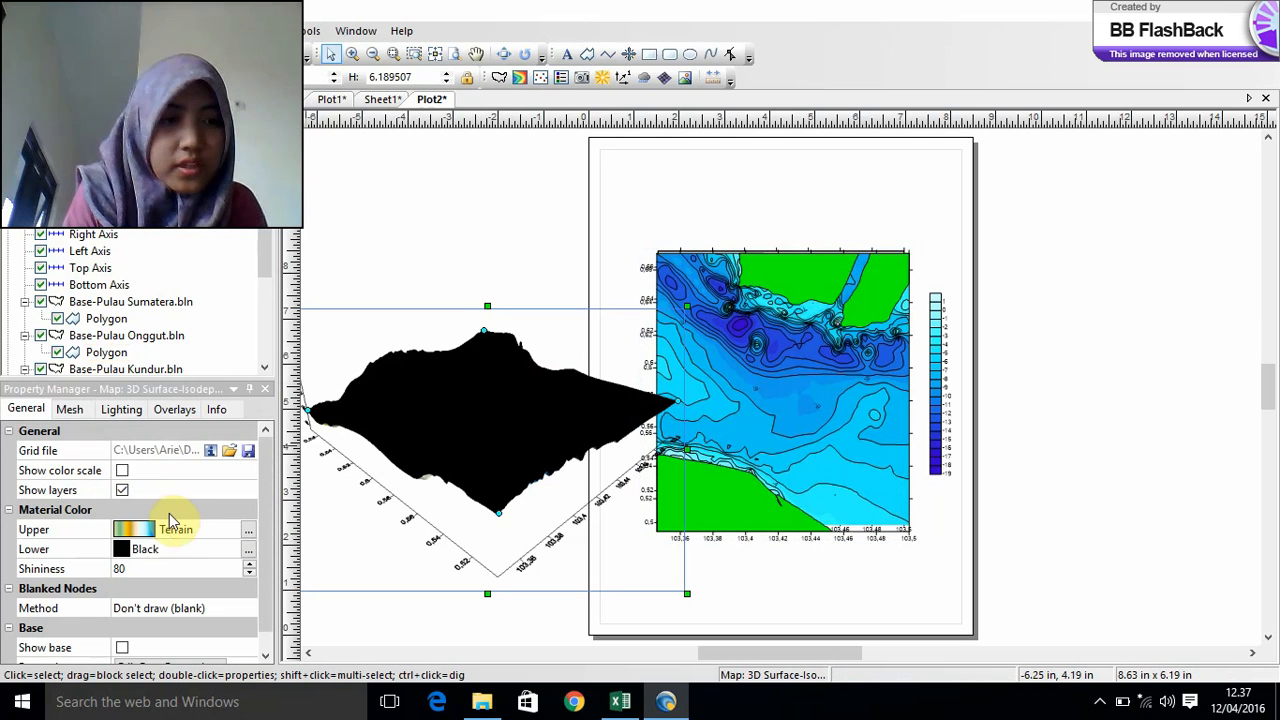
{"action": "left_click", "coordinate": [135, 558]}
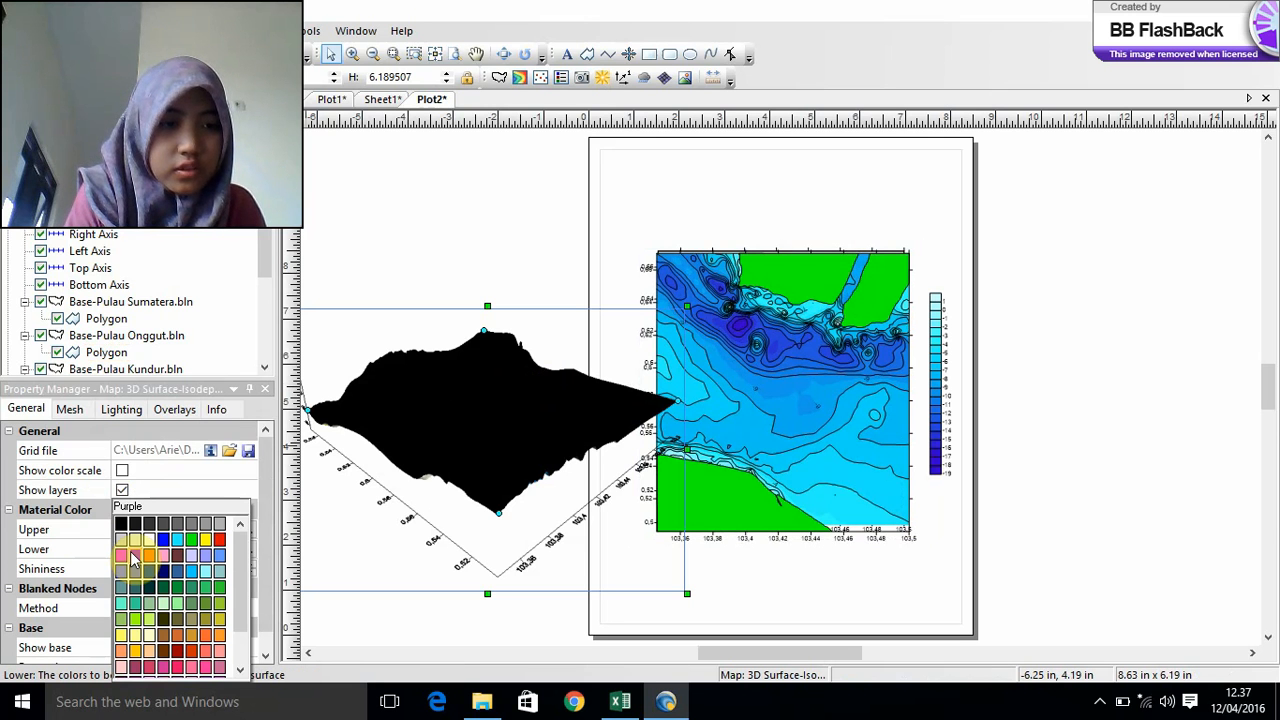
{"action": "left_click", "coordinate": [170, 552]}
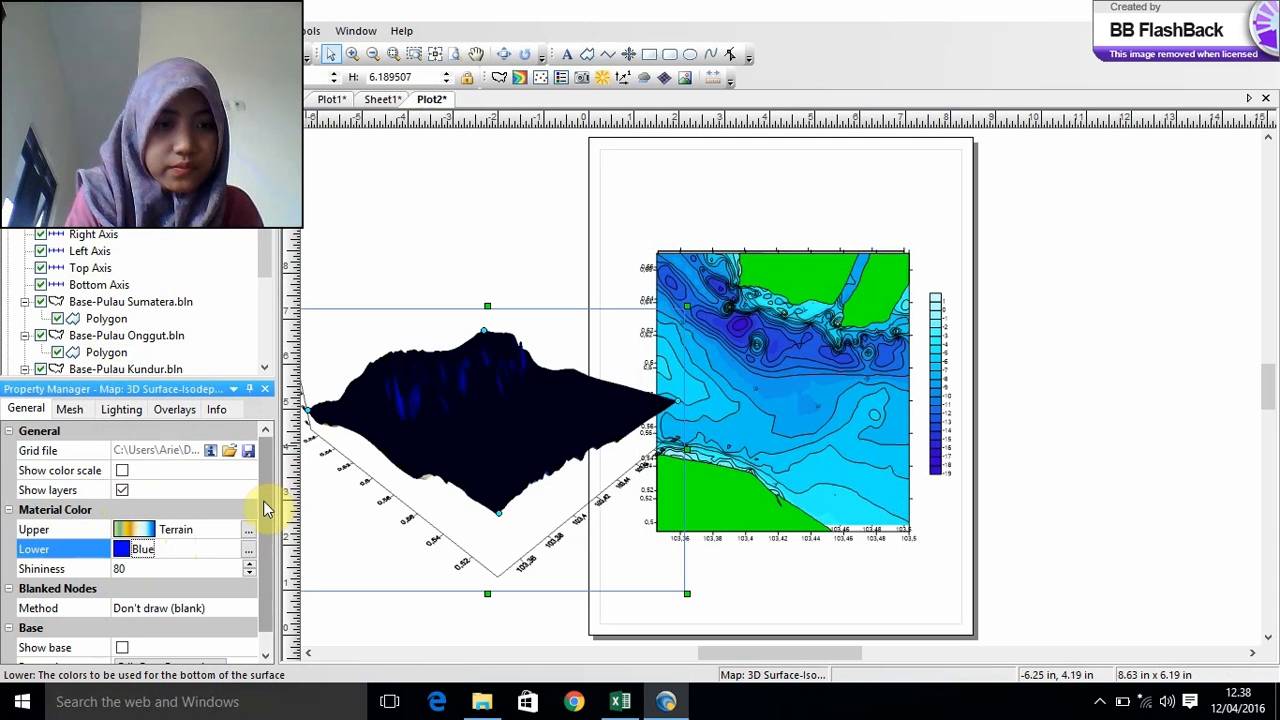
{"action": "left_click_drag", "start_coordinate": [263, 500], "coordinate": [257, 528]}
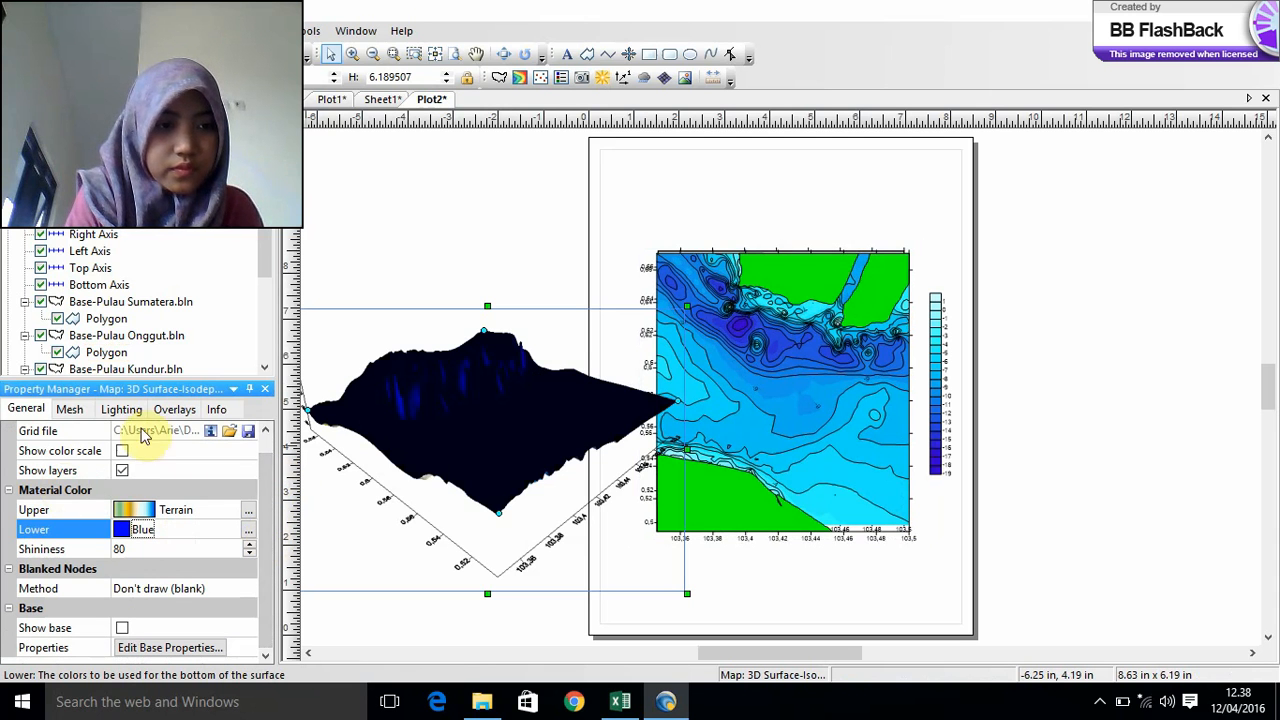
{"action": "left_click", "coordinate": [240, 541]}
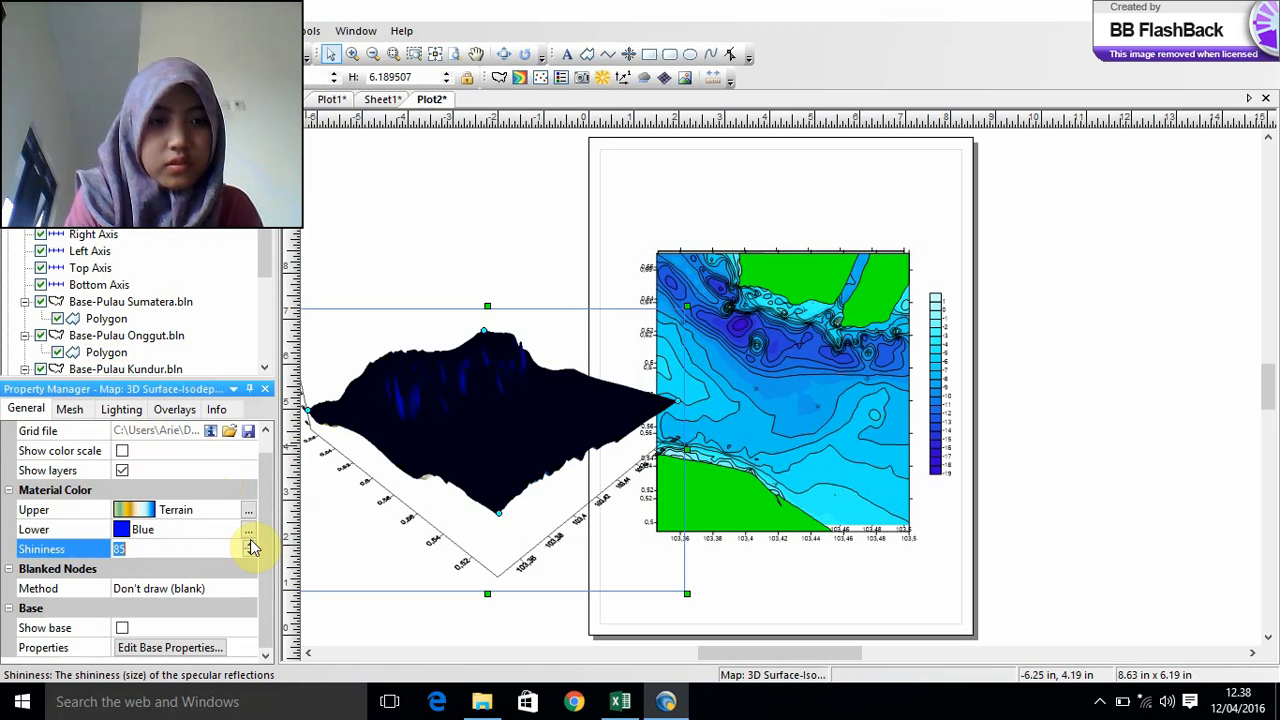
- Set the 3D surface's upper material color to the Bathymetry colormap and select the map that contains the surface
{"action": "left_click", "coordinate": [145, 512]}
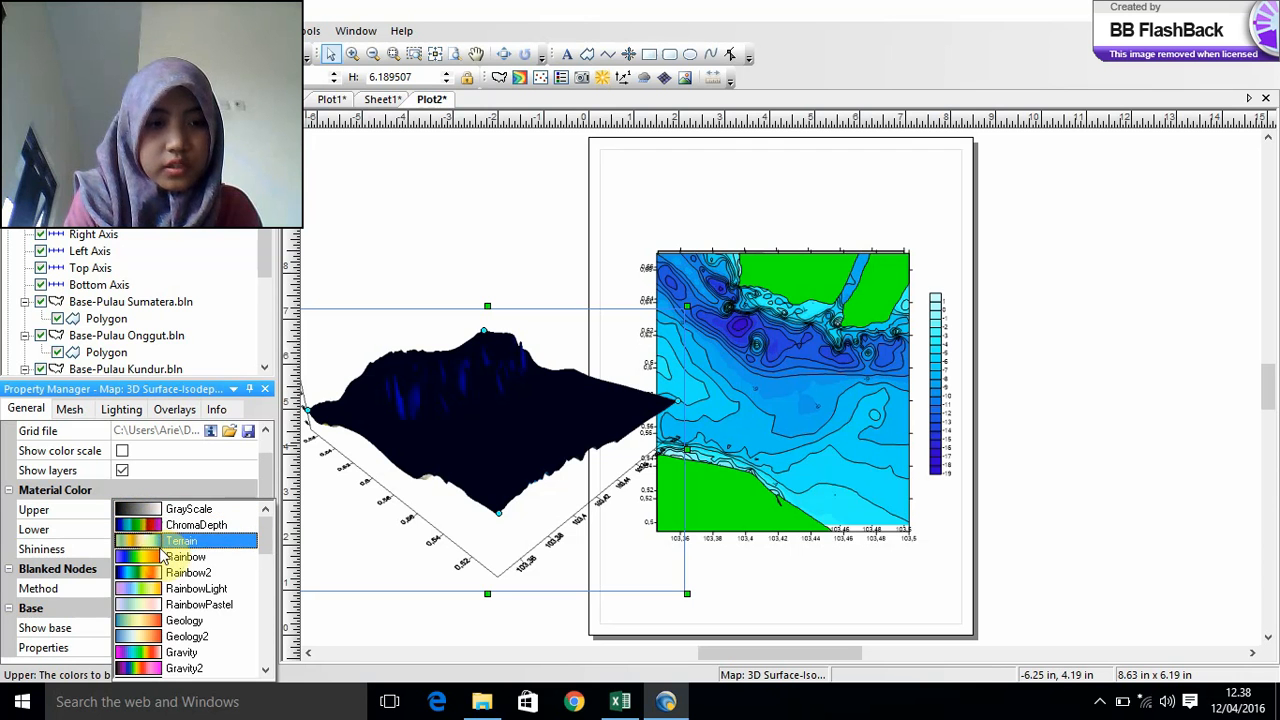
{"action": "left_click_drag", "start_coordinate": [268, 541], "coordinate": [265, 583]}
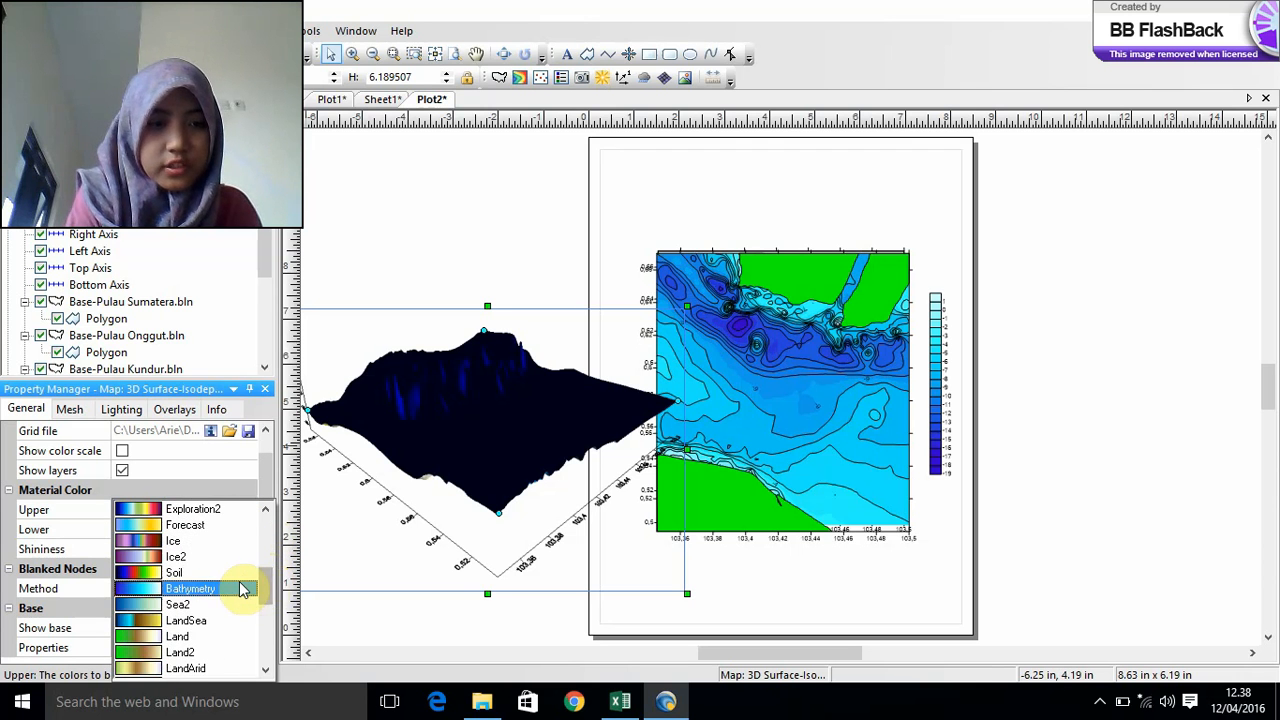
{"action": "left_click", "coordinate": [244, 588]}
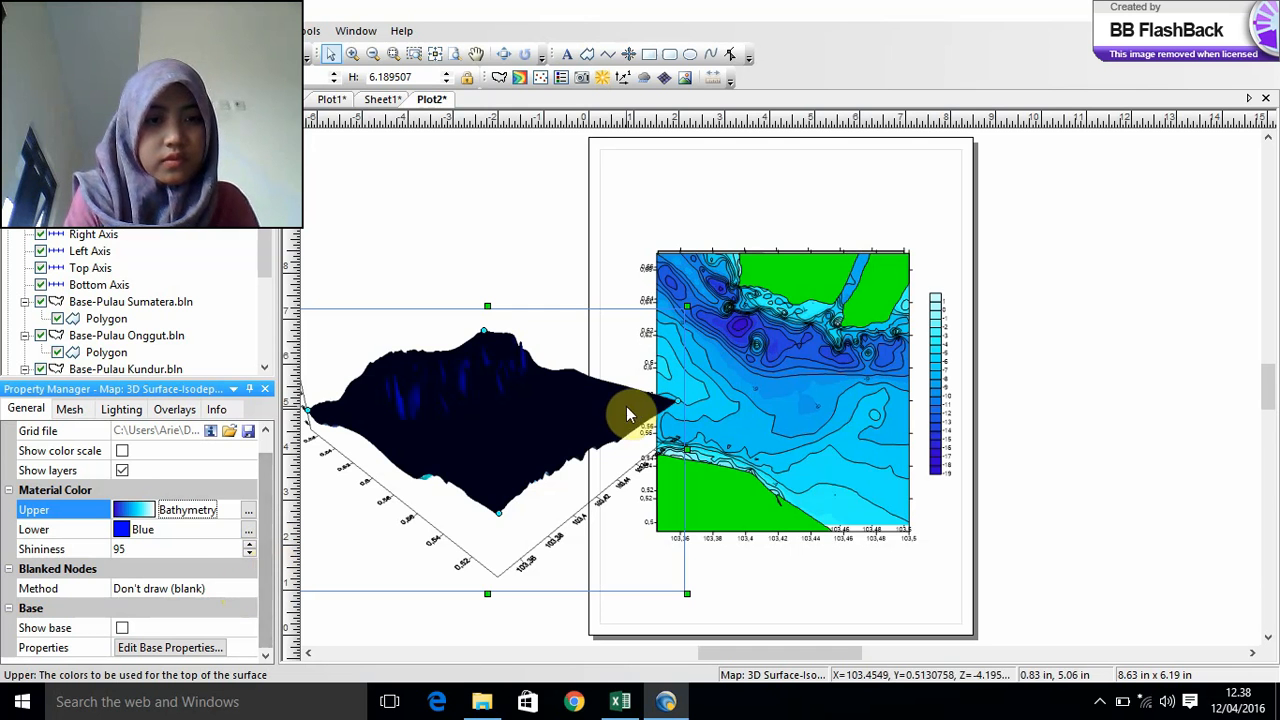
{"action": "left_click", "coordinate": [463, 469]}
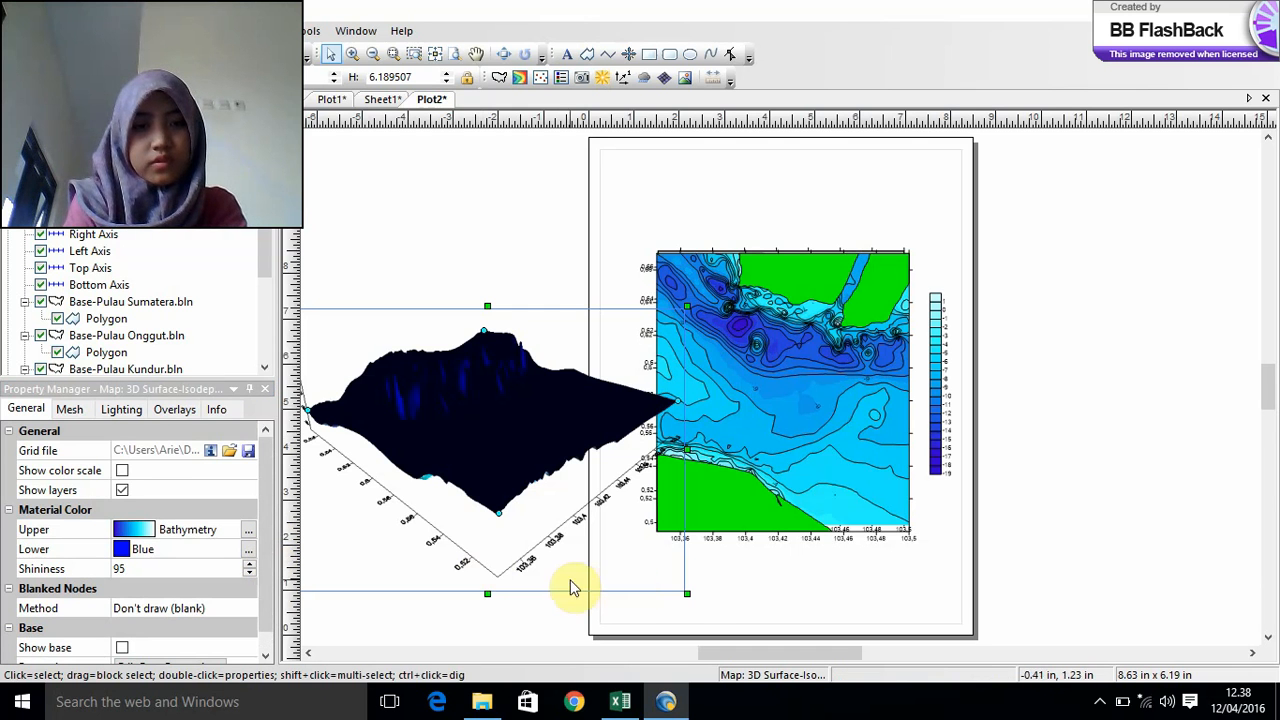
{"action": "left_click", "coordinate": [686, 597]}
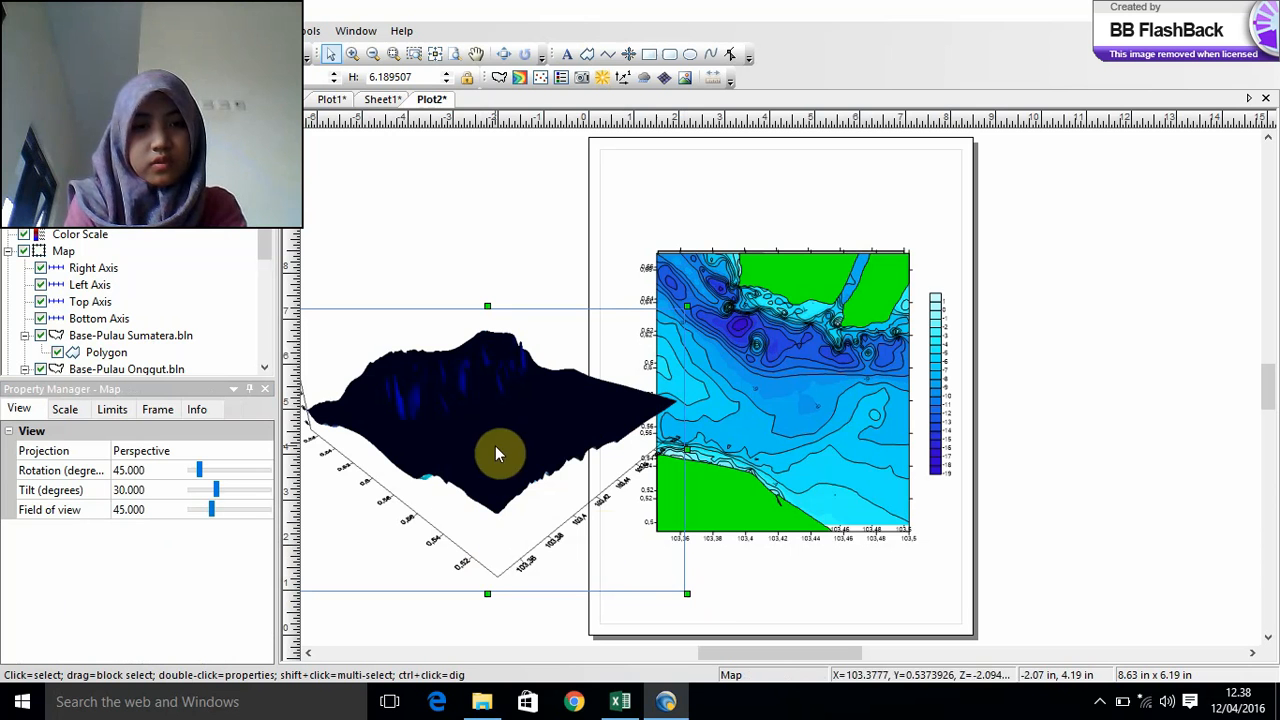
- Select the 3D surface layer and set its lighting model to Flat
{"action": "left_click", "coordinate": [359, 470]}
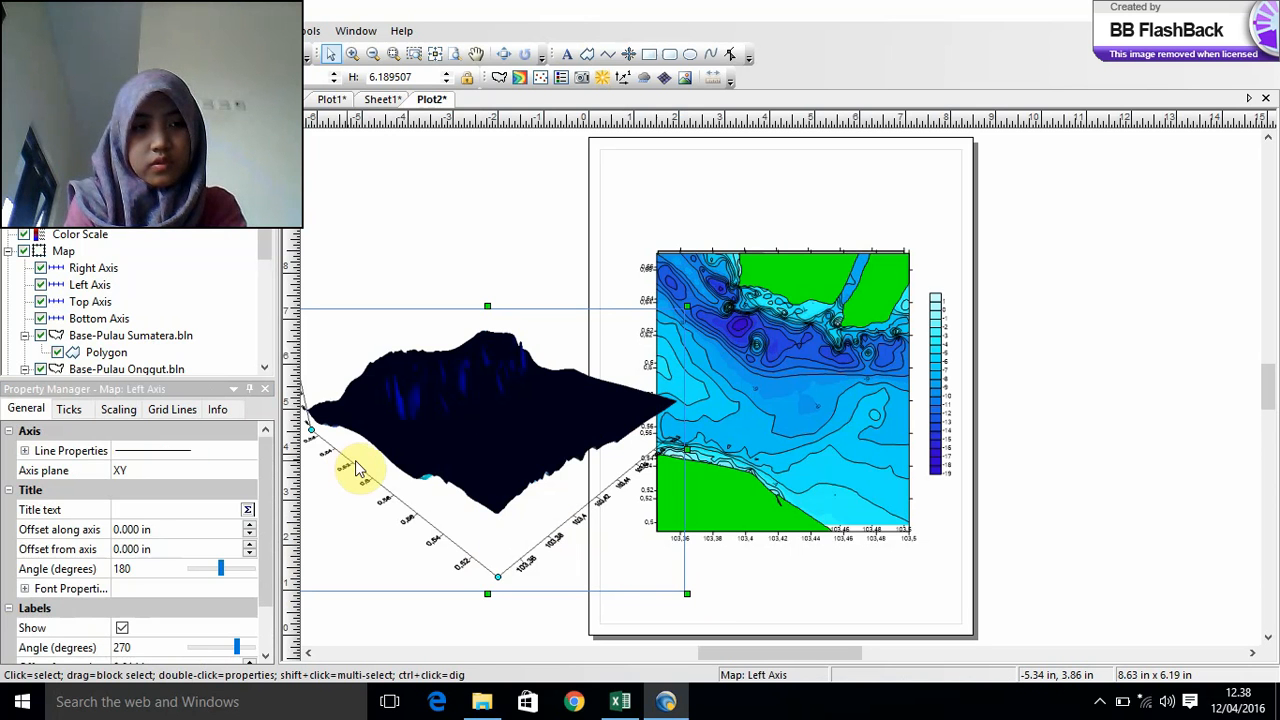
{"action": "left_click", "coordinate": [355, 455]}
{"action": "left_click", "coordinate": [121, 412]}
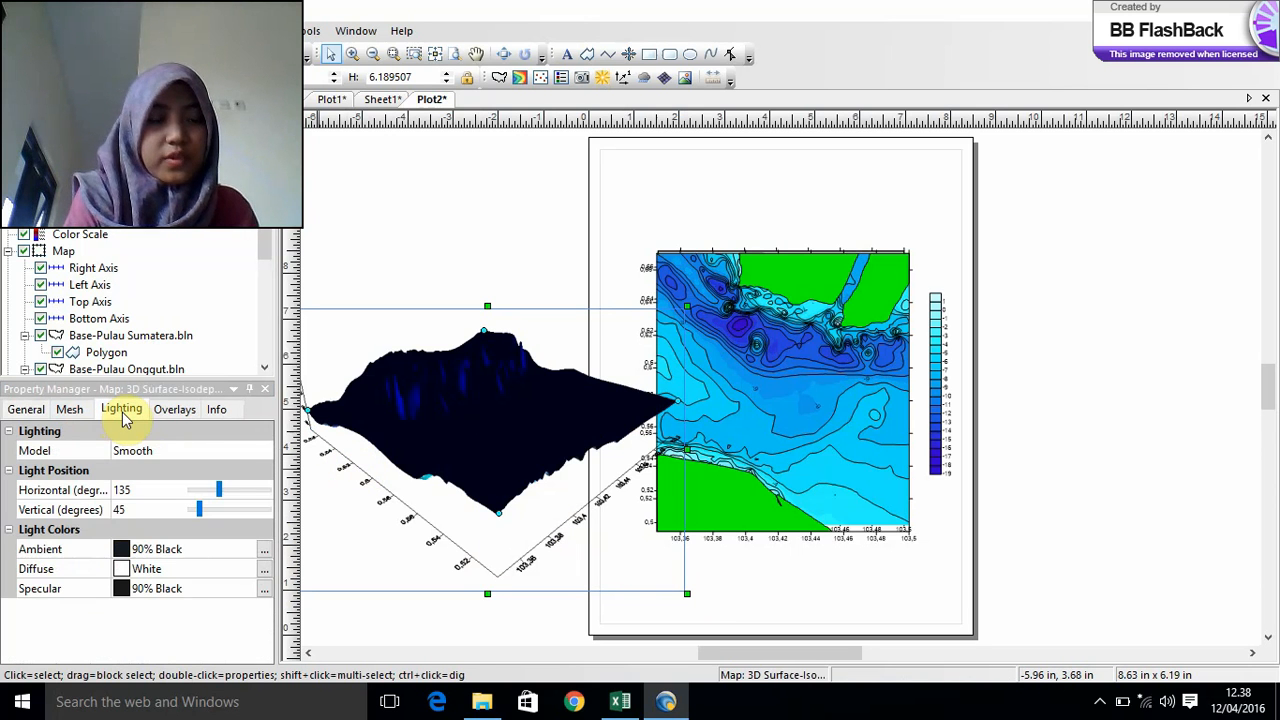
{"action": "left_click", "coordinate": [143, 450]}
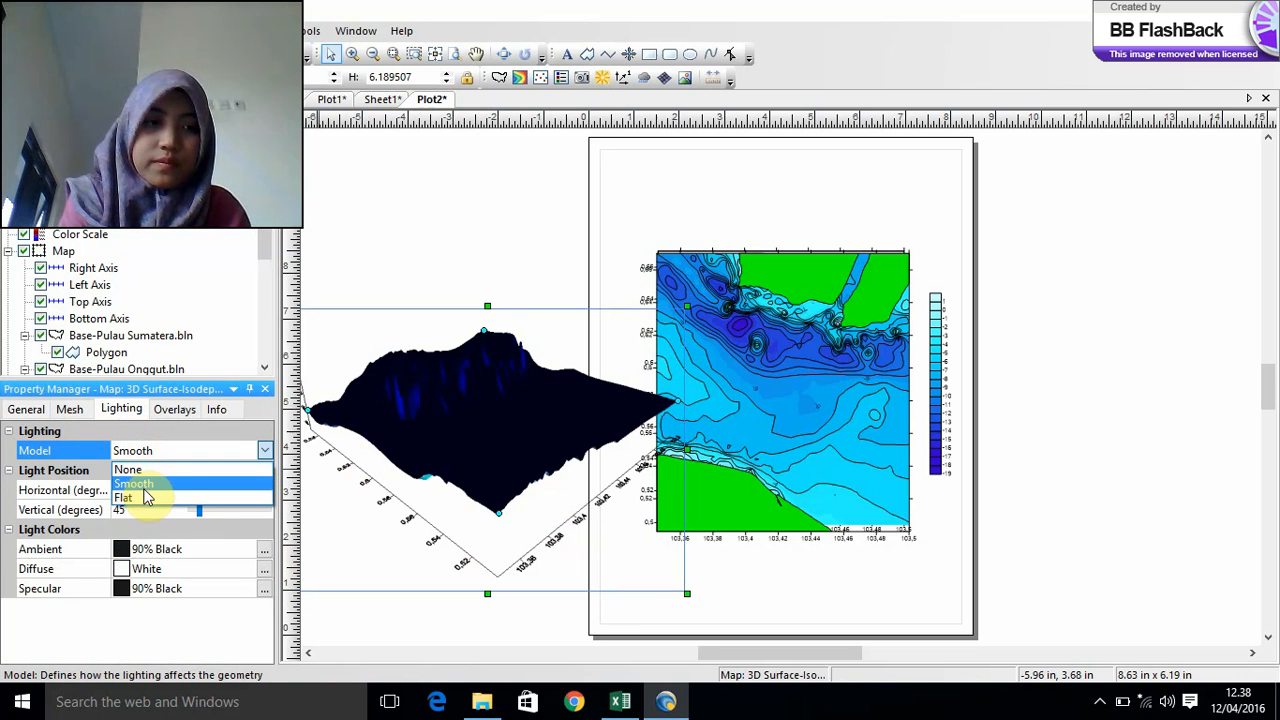
{"action": "left_click", "coordinate": [146, 499]}
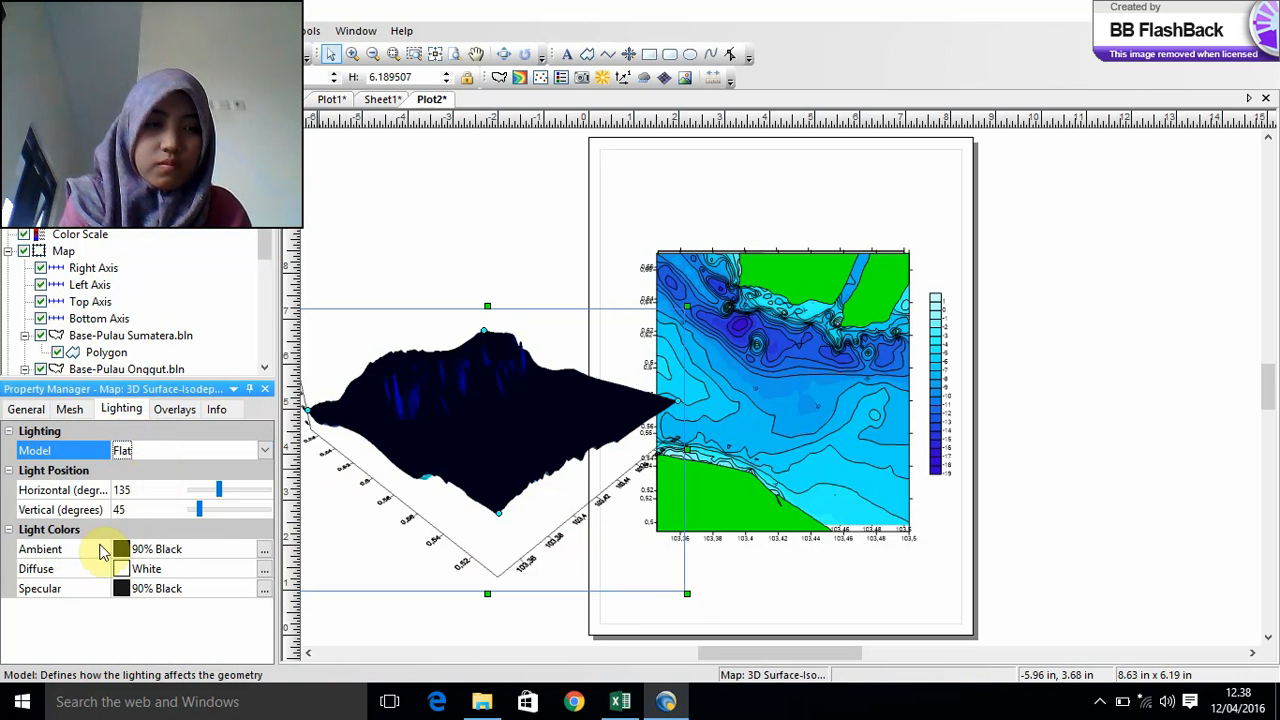
- Set the surface's light position to 0 degrees horizontal and about 238.55 degrees vertical, and shrink its map to about 8.47 by 6.07 in
{"action": "left_click", "coordinate": [224, 492]}
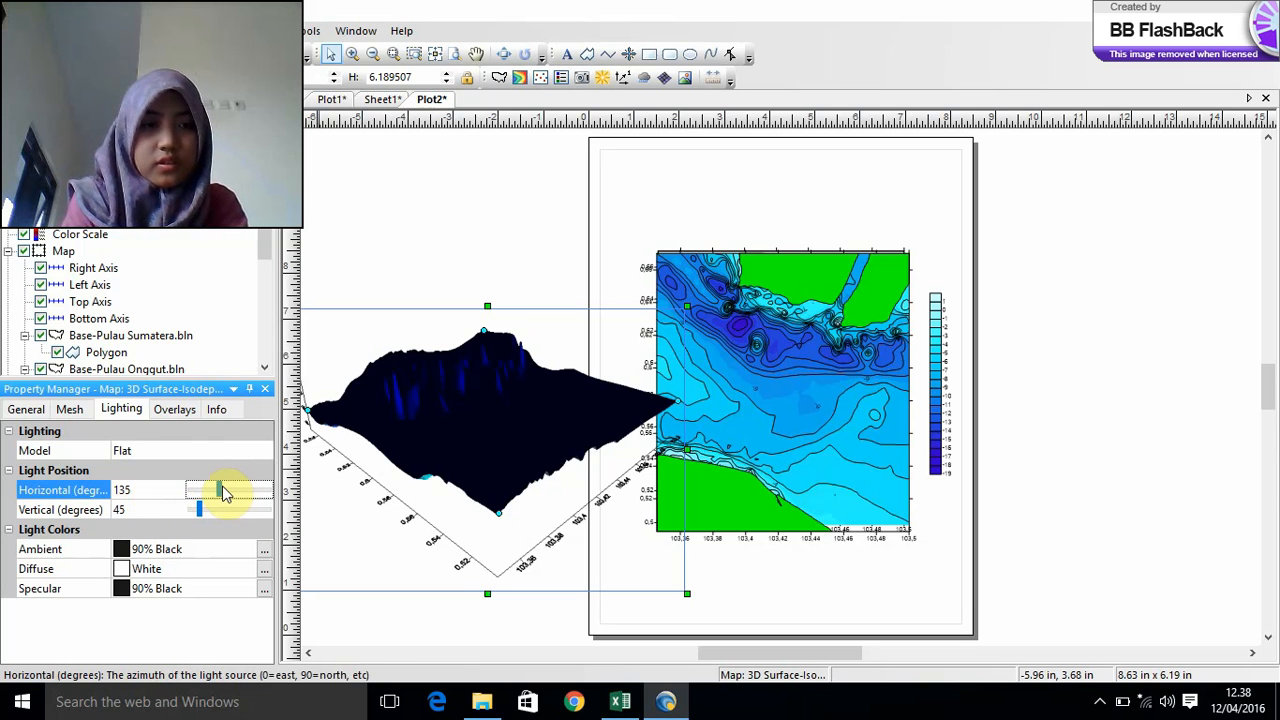
{"action": "mouse_move", "coordinate": [224, 492]}
{"action": "left_mouse_down"}
{"action": "mouse_move", "coordinate": [277, 493]}
{"action": "mouse_move", "coordinate": [203, 506]}
{"action": "mouse_move", "coordinate": [242, 508]}
{"action": "left_mouse_up"}
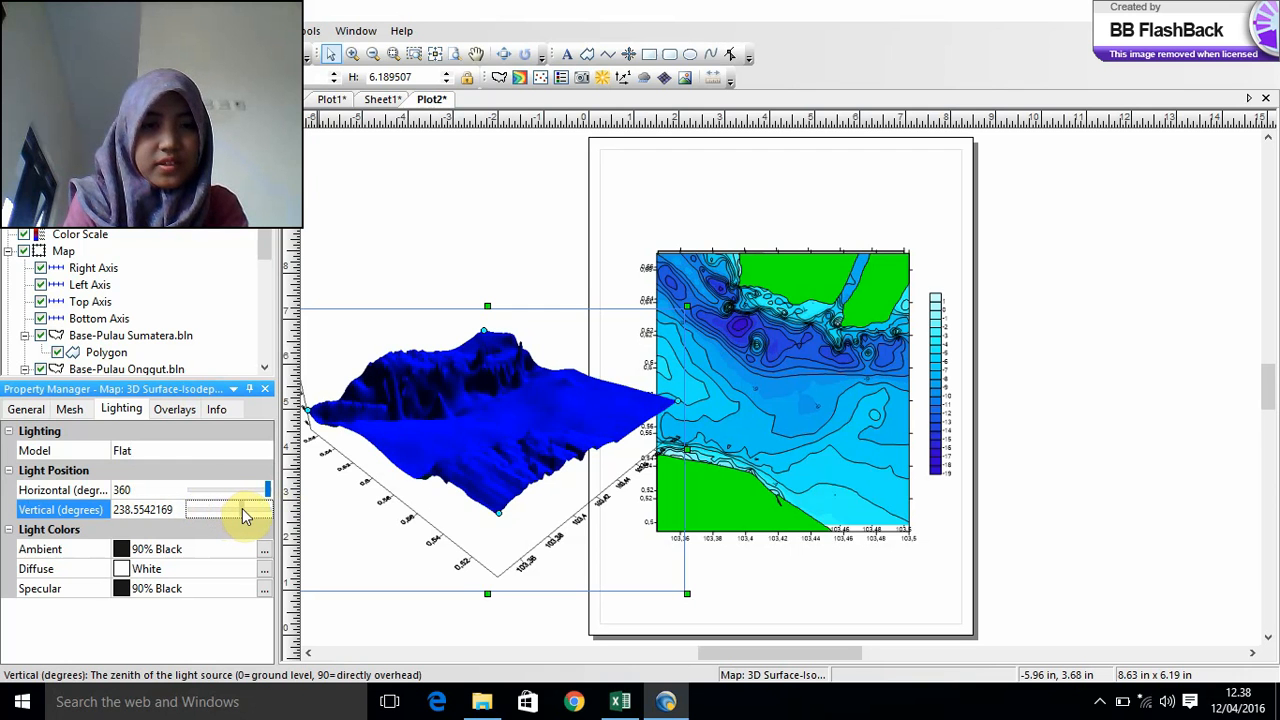
{"action": "left_click", "coordinate": [557, 450]}
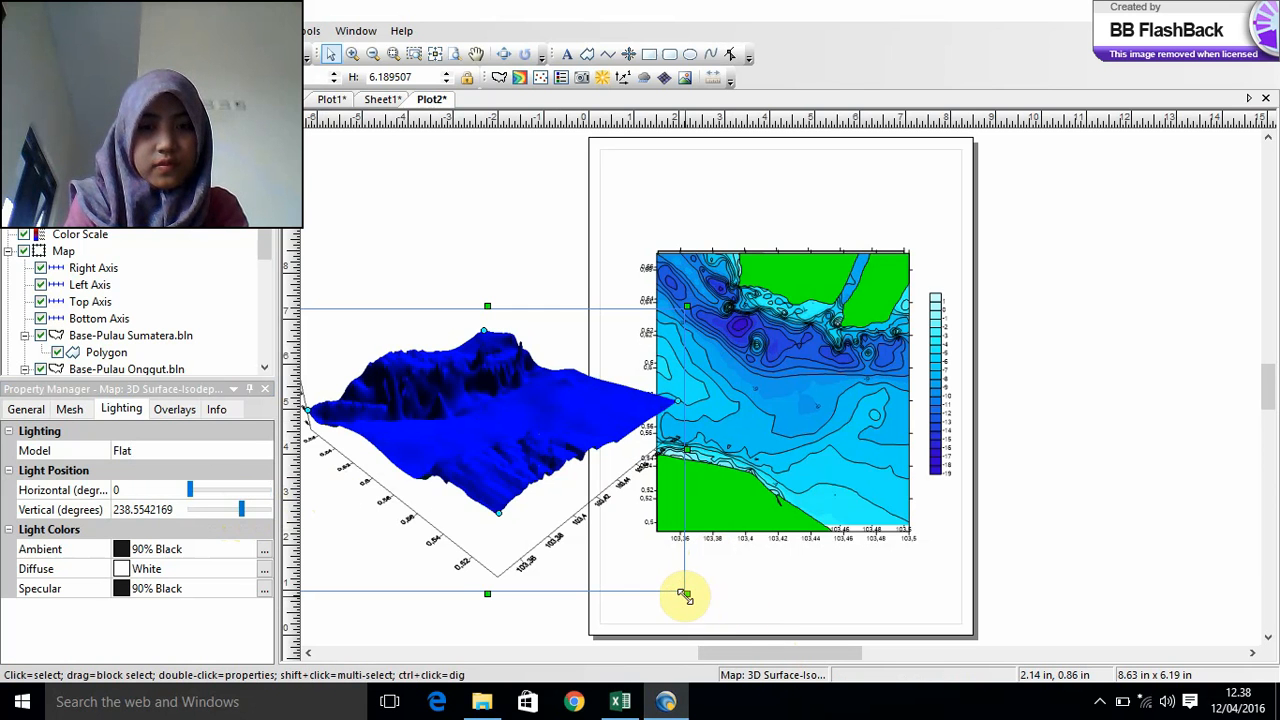
{"action": "left_click_drag", "start_coordinate": [685, 595], "coordinate": [678, 610]}
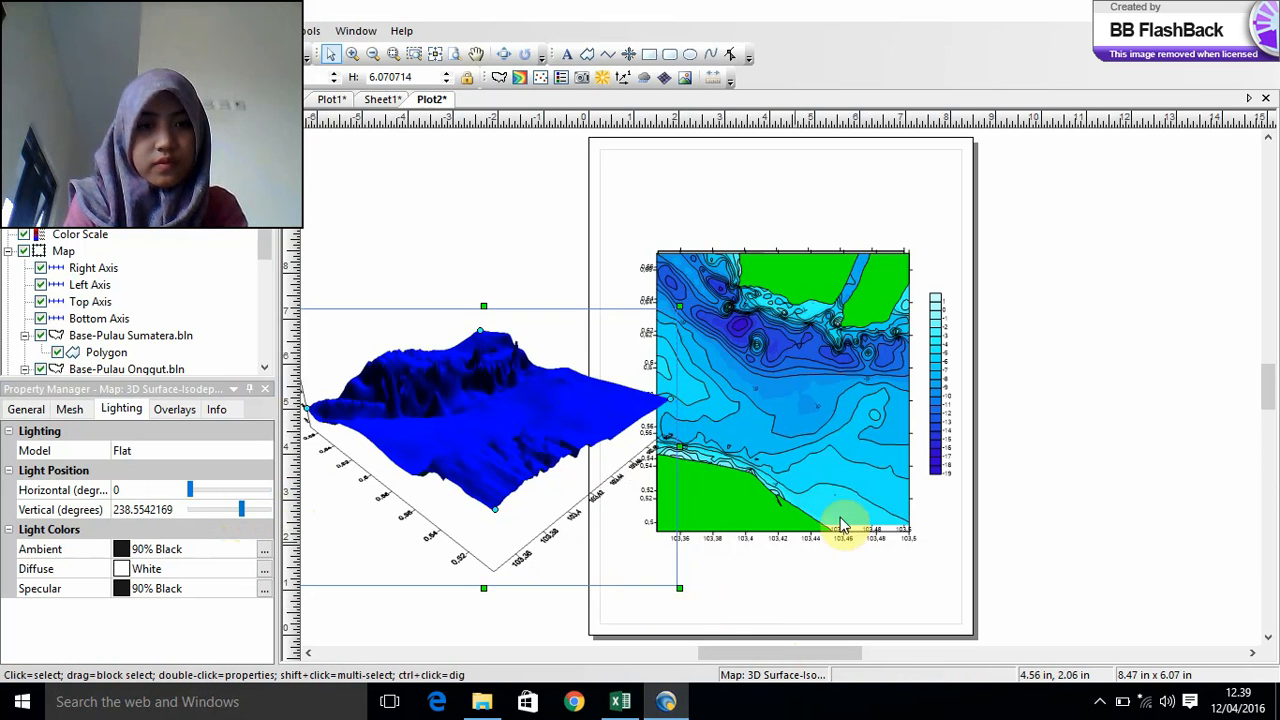
{"action": "left_click", "coordinate": [864, 556]}
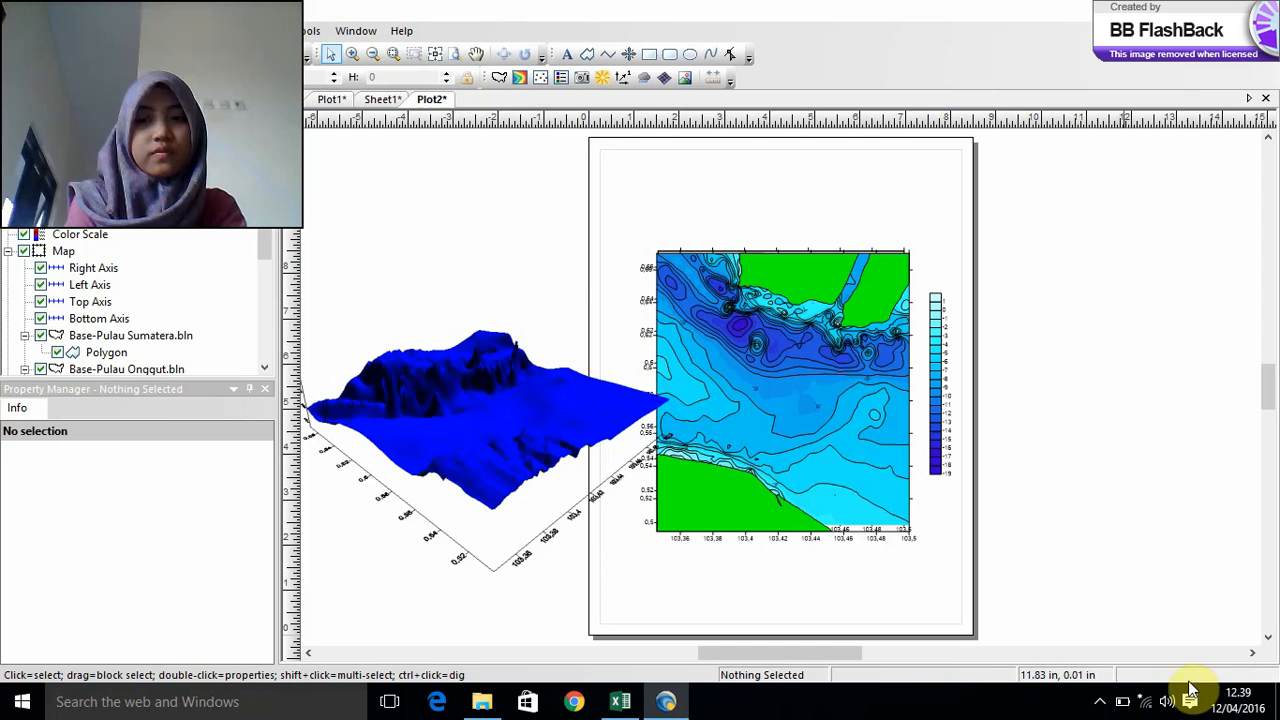
{"action": "left_click", "coordinate": [1098, 703]}
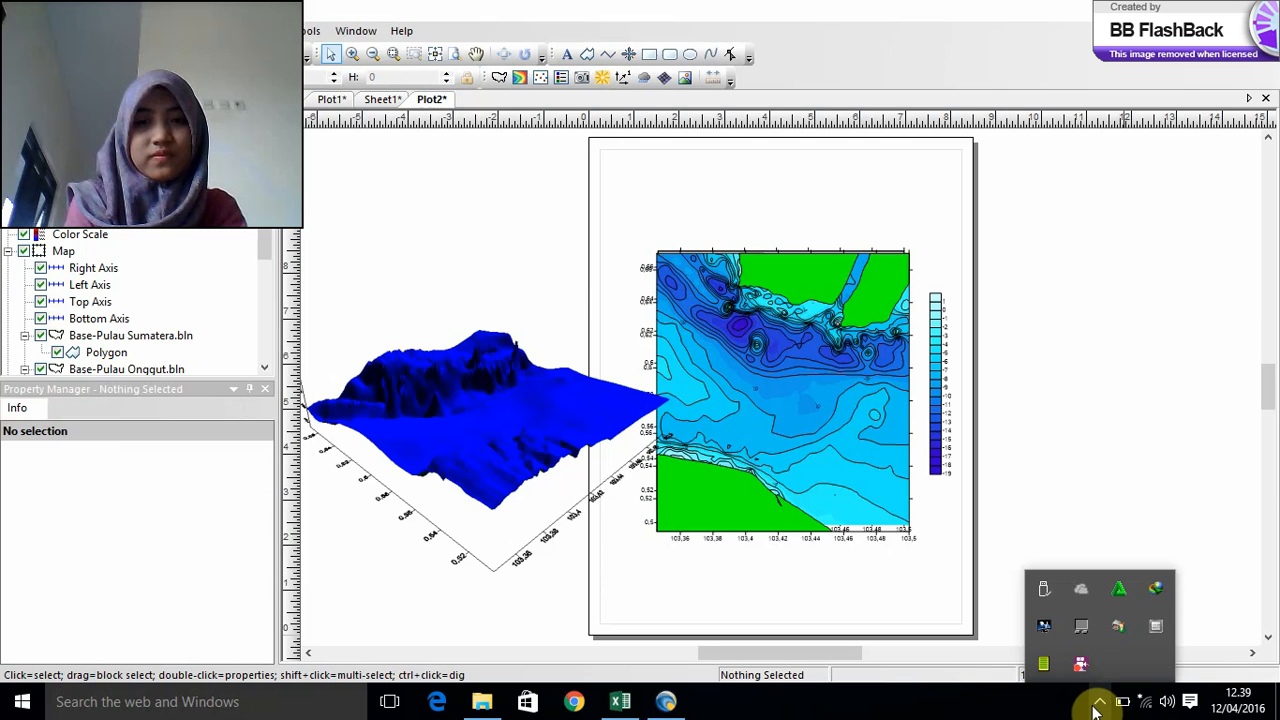
{"action": "right_click", "coordinate": [1076, 653]}
{"action": "left_click", "coordinate": [1158, 378]}
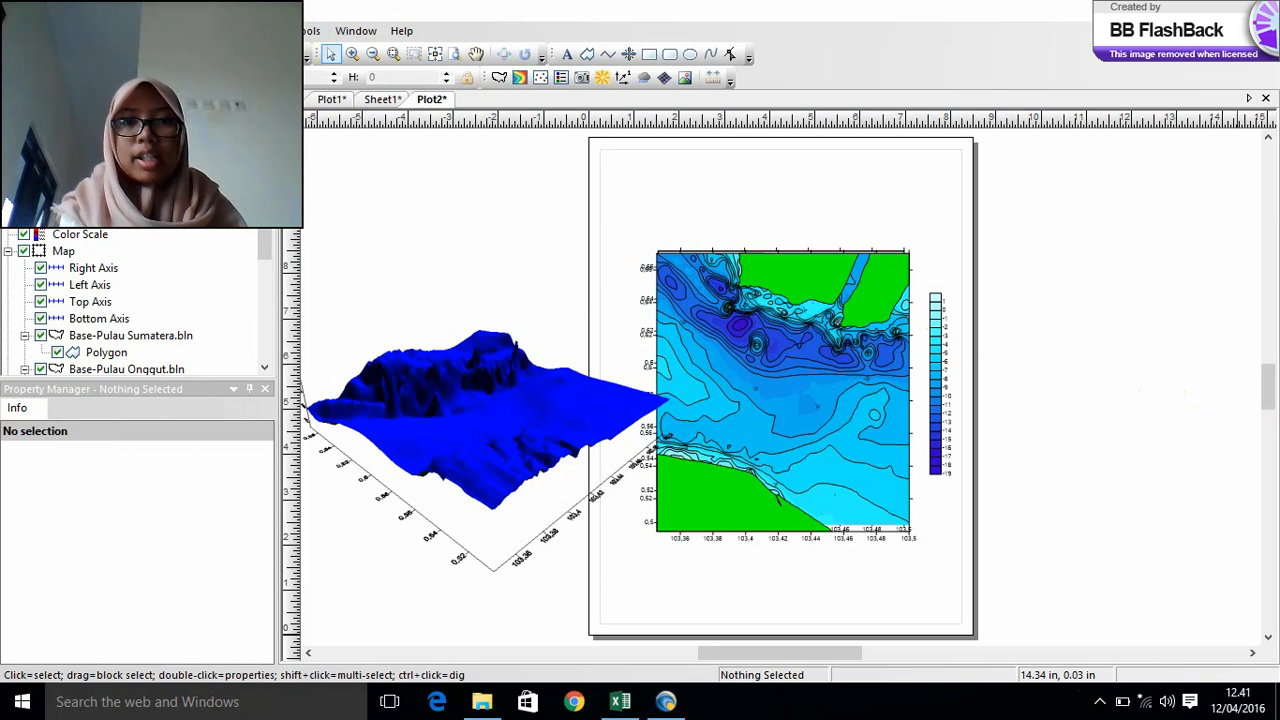
{"action": "left_click", "coordinate": [272, 30]}
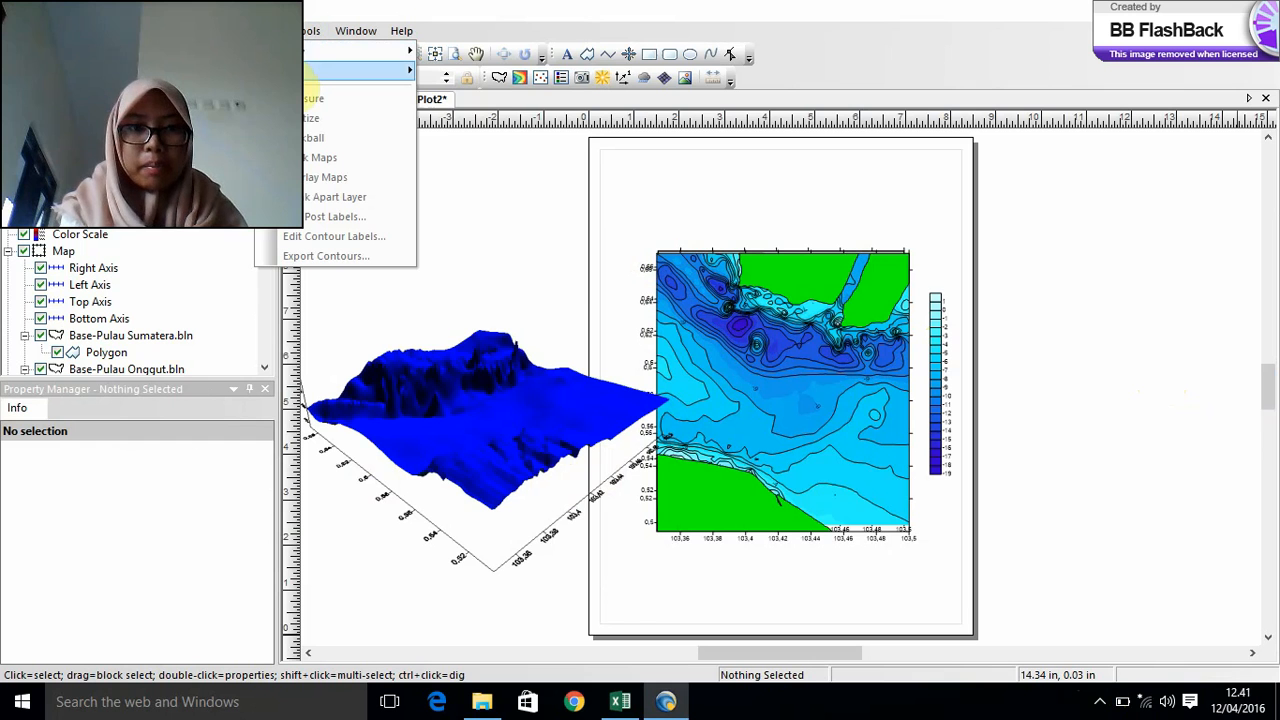
{"action": "mouse_move", "coordinate": [317, 78]}
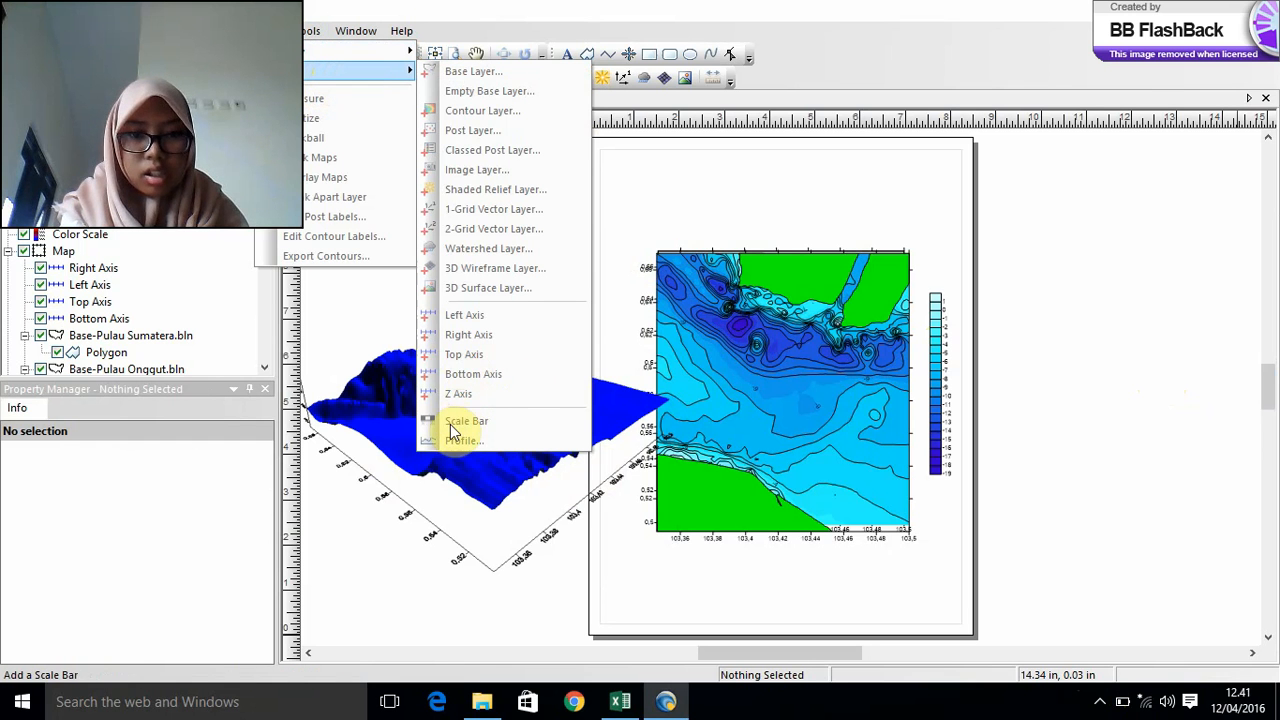
{"action": "mouse_move", "coordinate": [308, 55]}
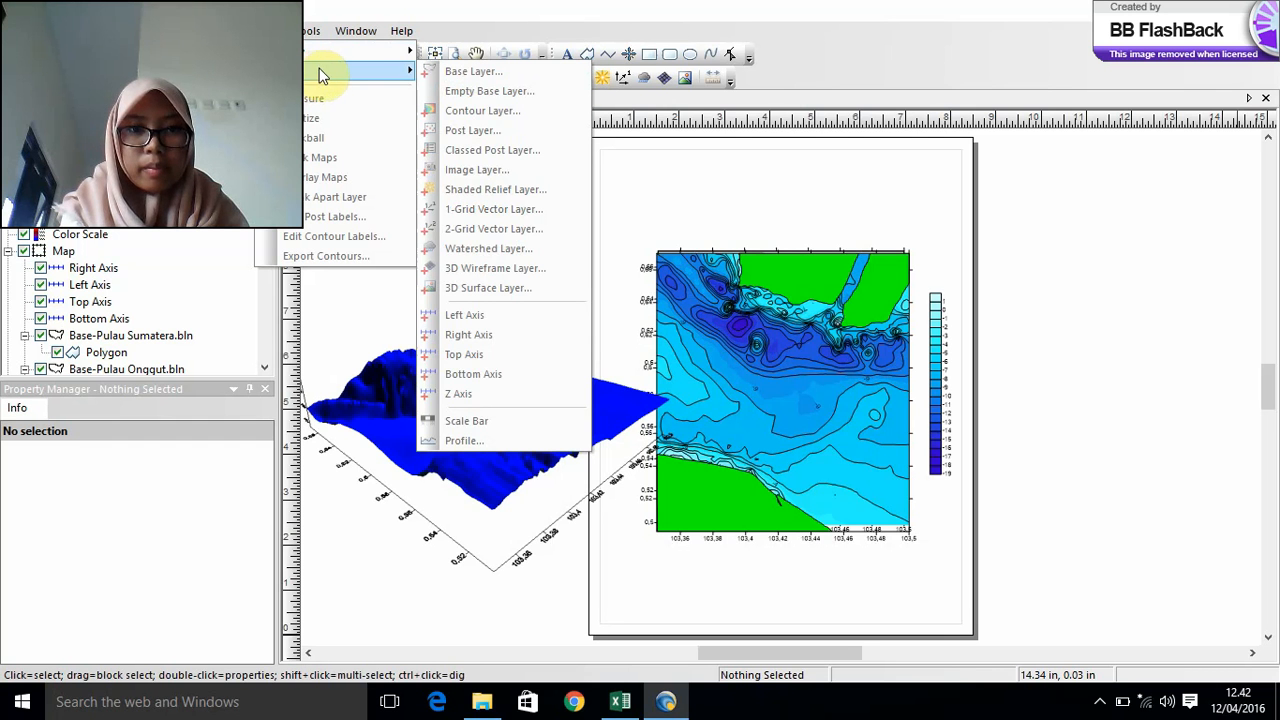
{"action": "mouse_move", "coordinate": [346, 51]}
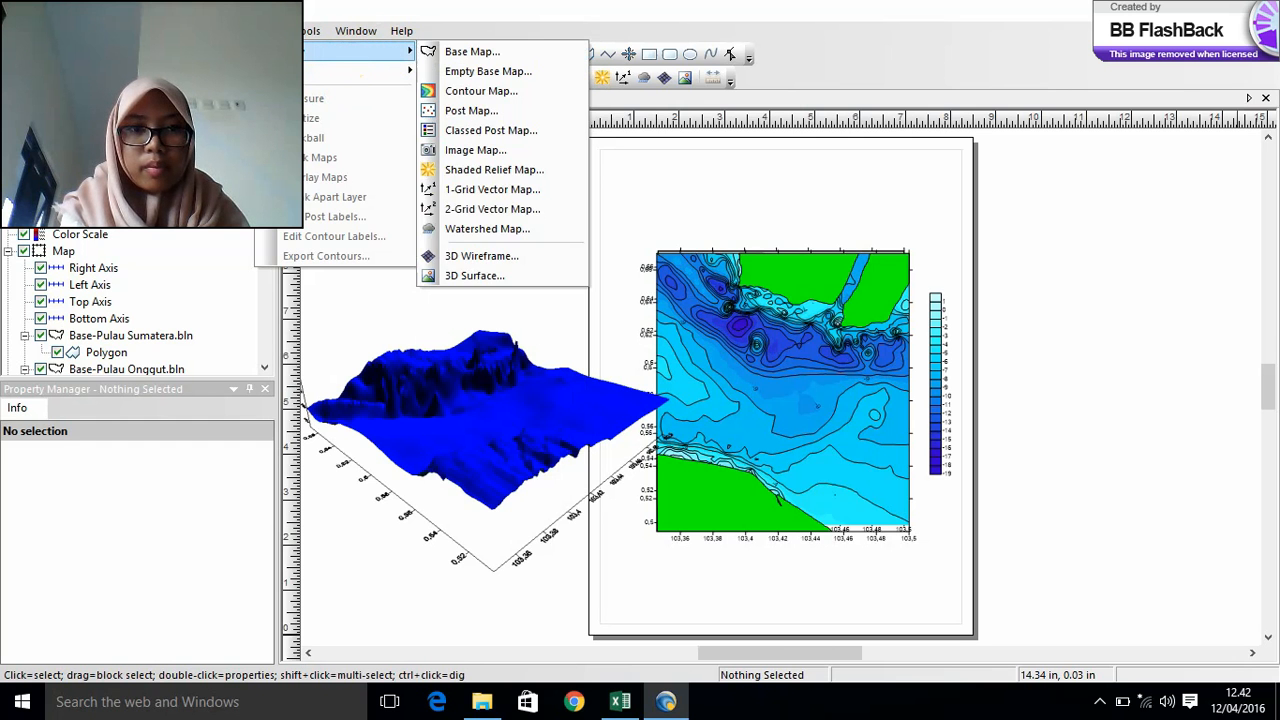
{"action": "left_click", "coordinate": [306, 30]}
{"action": "left_click", "coordinate": [309, 31]}
{"action": "left_click", "coordinate": [309, 31]}
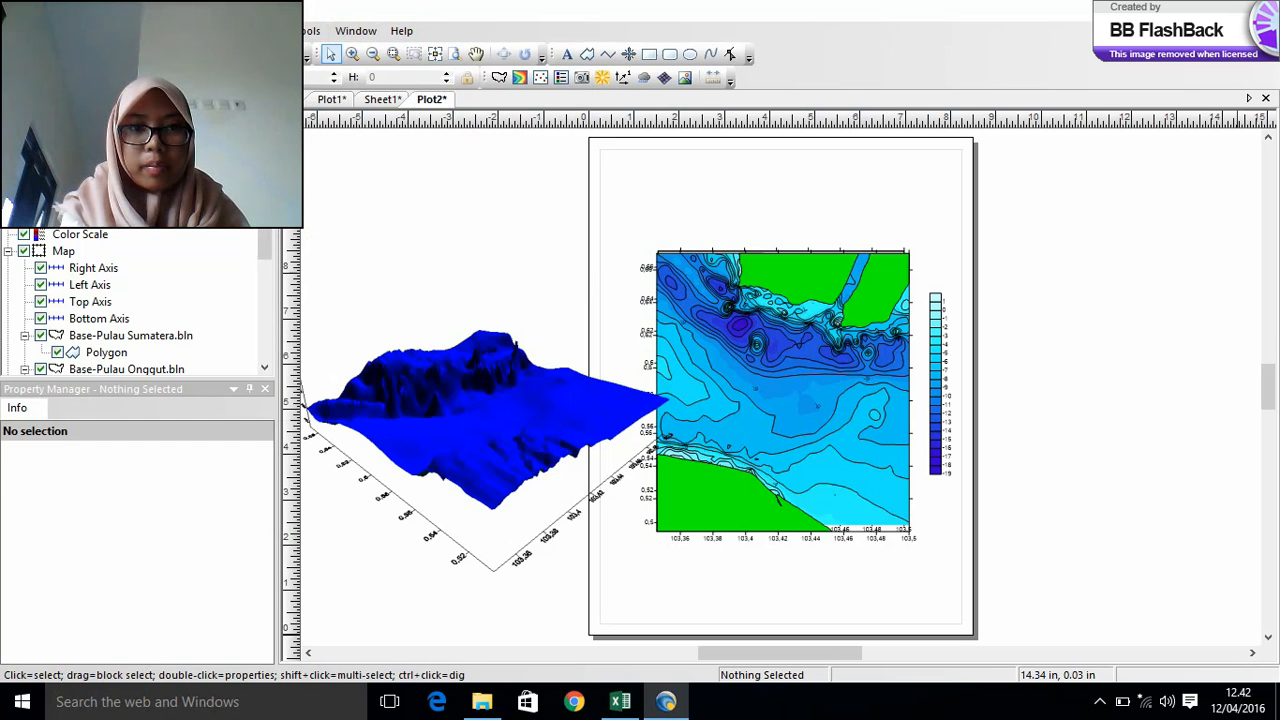
- Select the contour map with the islands and add a scale bar to it
{"action": "left_click", "coordinate": [771, 302]}
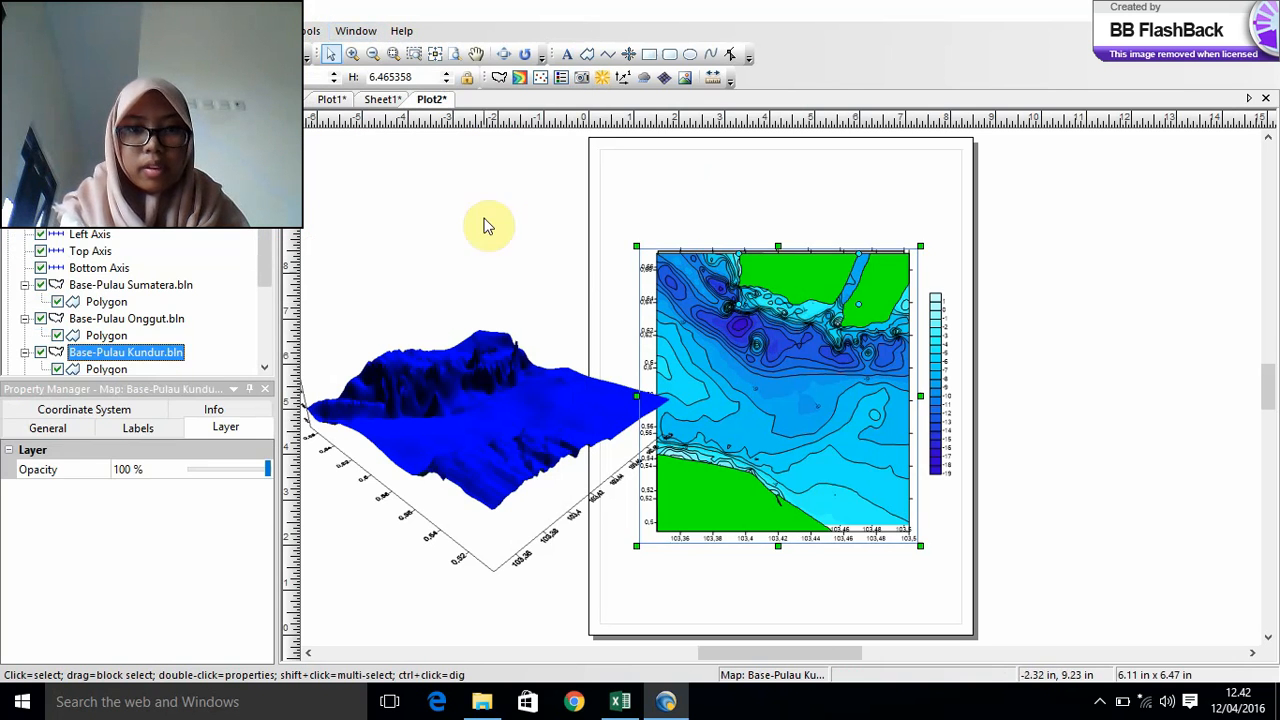
{"action": "left_click", "coordinate": [282, 32]}
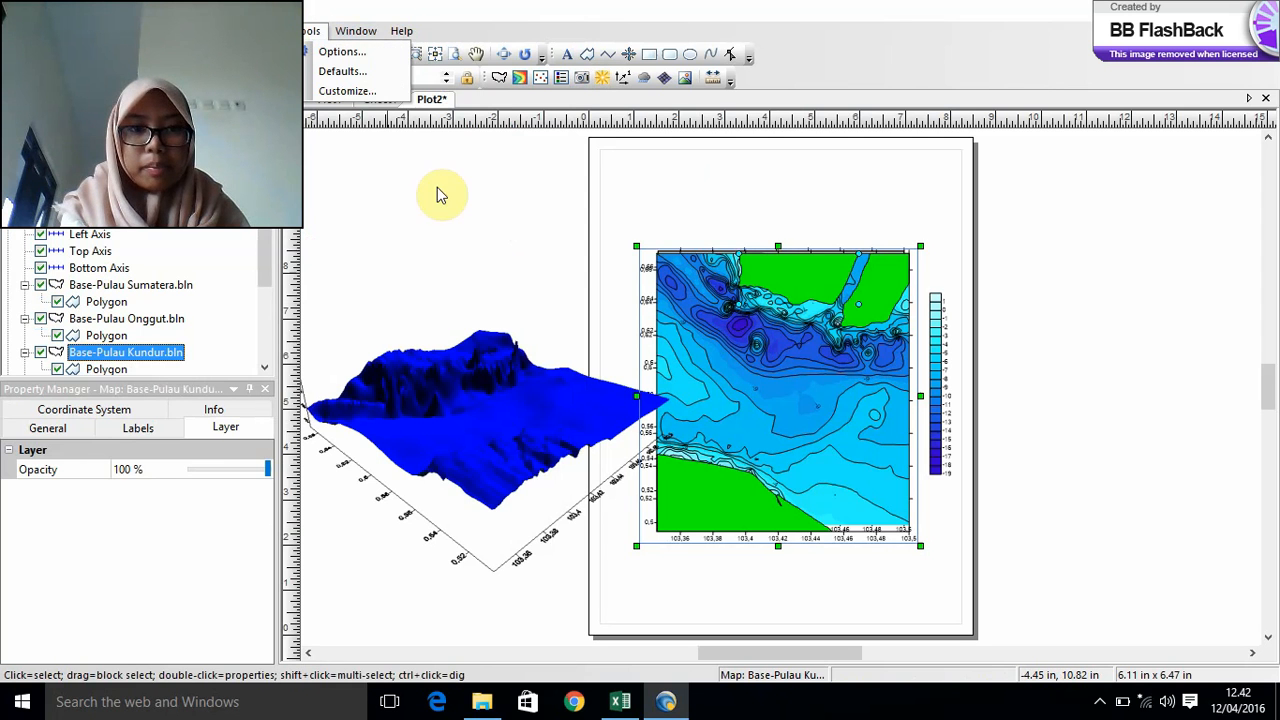
{"action": "mouse_move", "coordinate": [390, 70]}
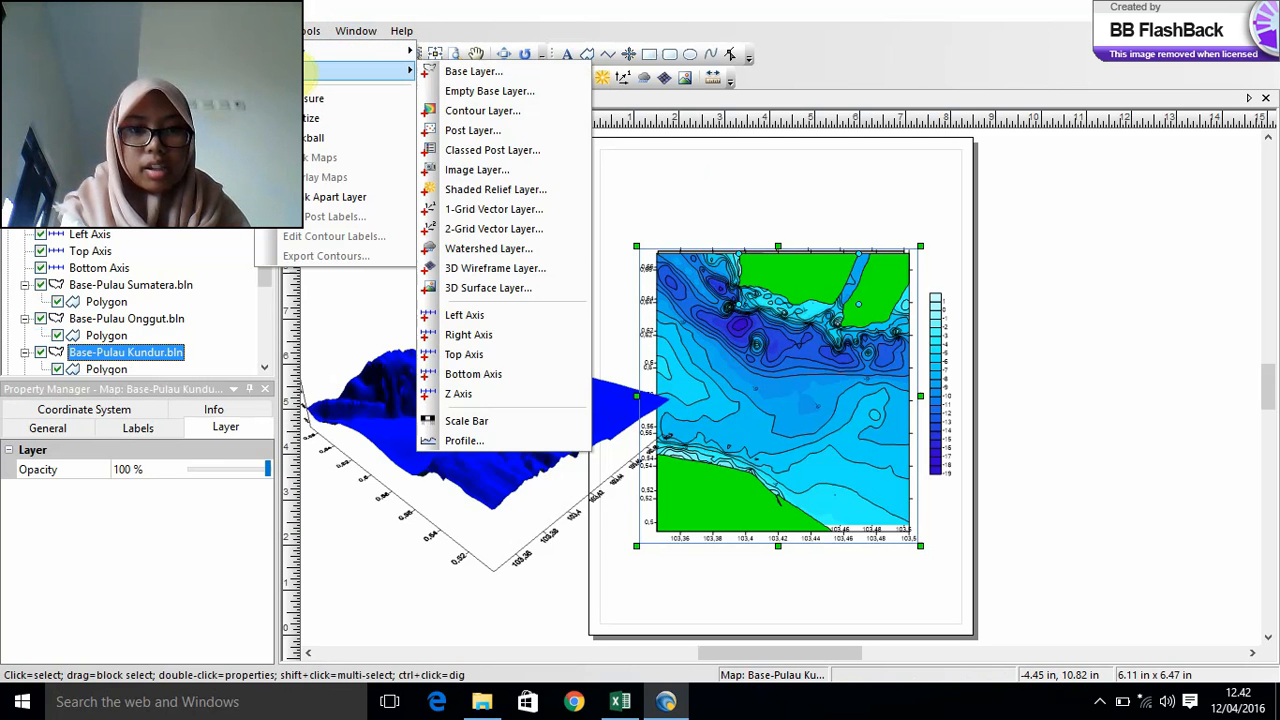
{"action": "left_click", "coordinate": [478, 422]}
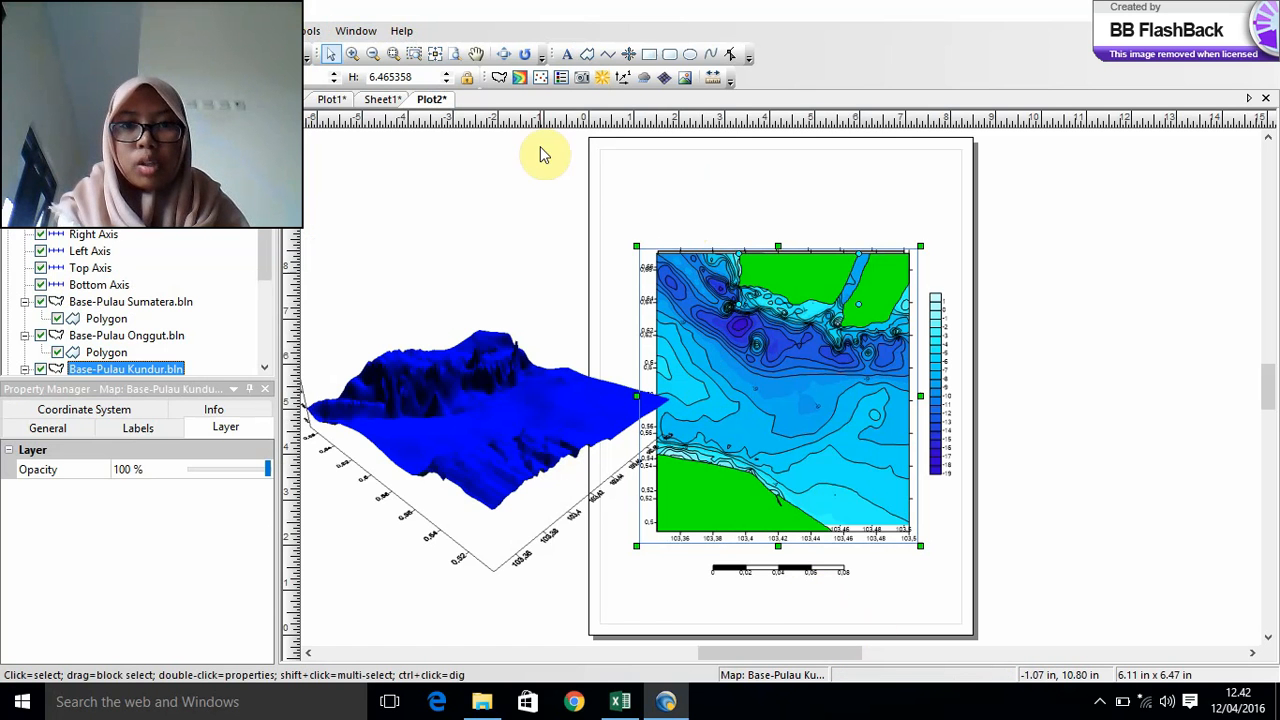
- Place a marker symbol near the upper-left corner of the page, above the contour map
{"action": "left_click", "coordinate": [627, 56]}
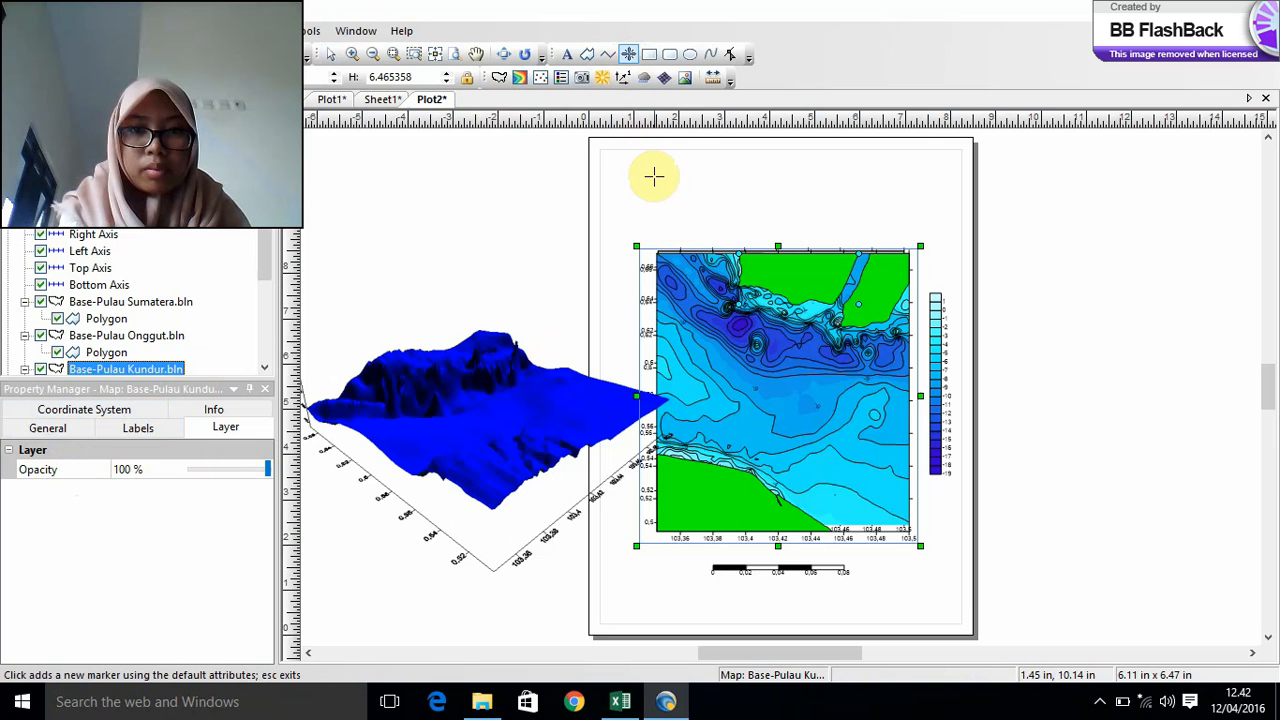
{"action": "scroll", "coordinate": [654, 176], "scroll_direction": "down", "scroll_amount": 1}
{"action": "left_click", "coordinate": [654, 176]}
{"action": "scroll", "coordinate": [654, 176], "scroll_direction": "up", "scroll_amount": 4}
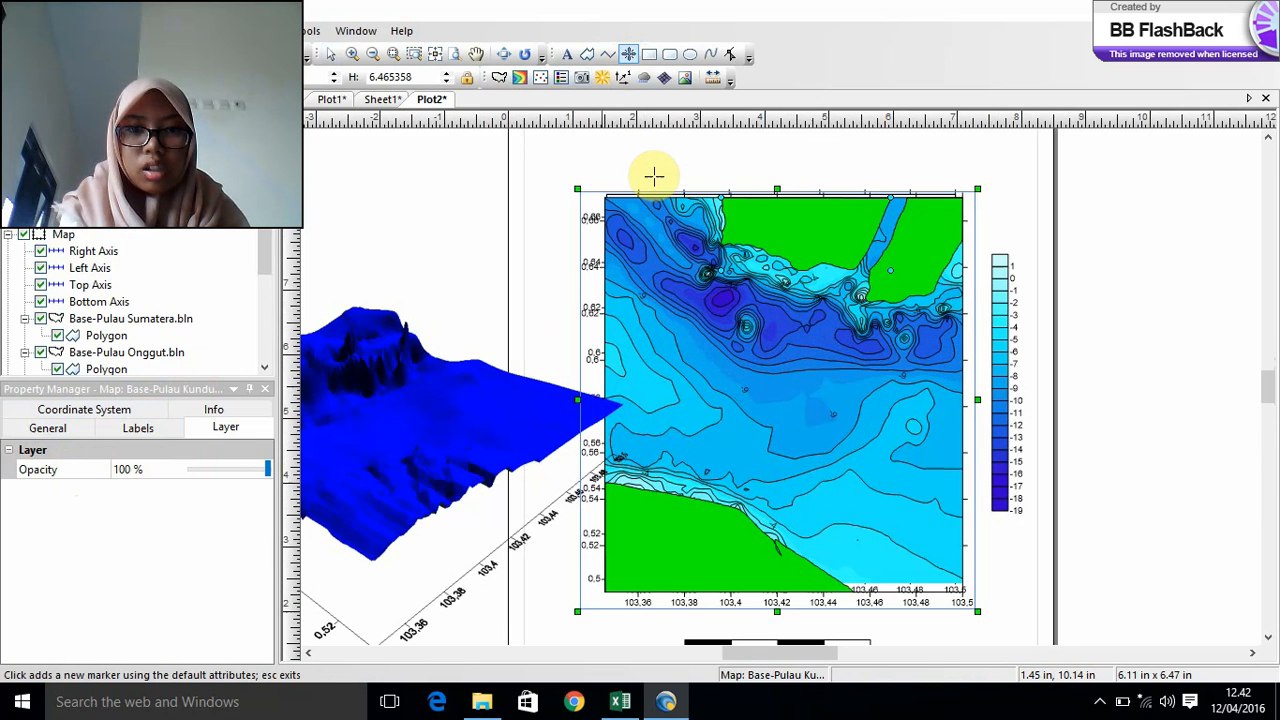
{"action": "scroll", "coordinate": [654, 176], "scroll_direction": "down", "scroll_amount": 3}
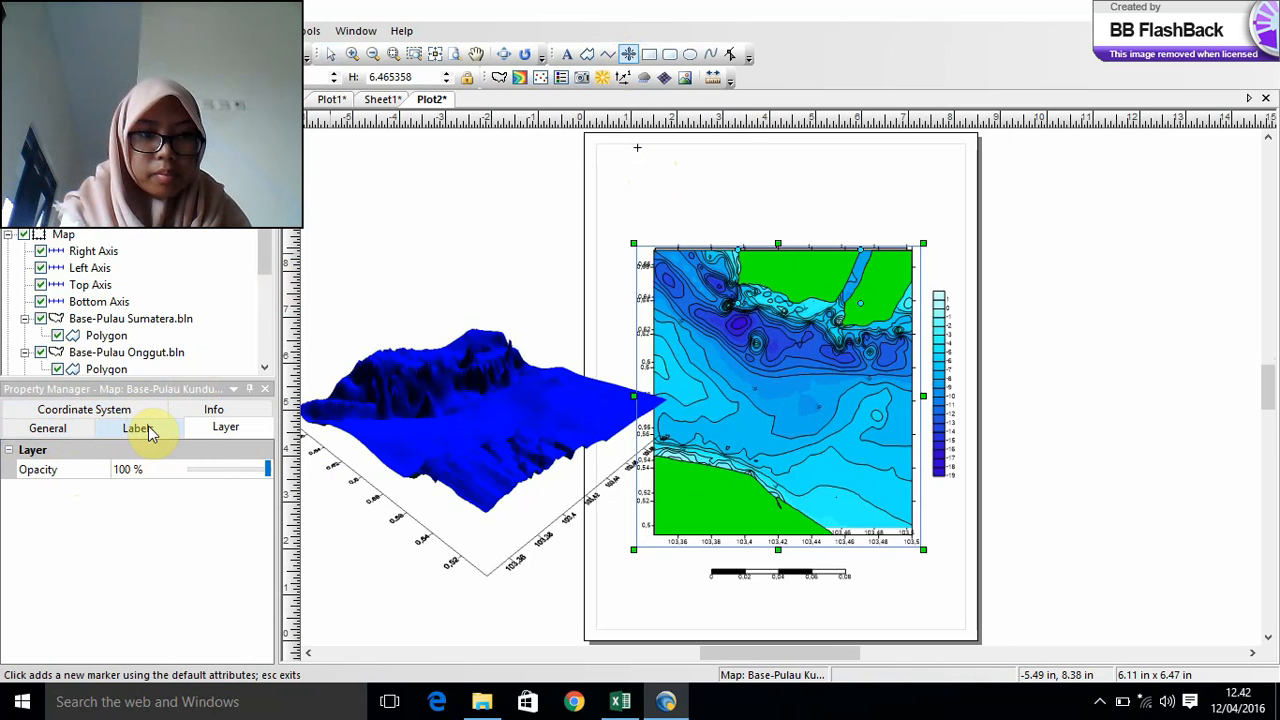
{"action": "left_click", "coordinate": [42, 436]}
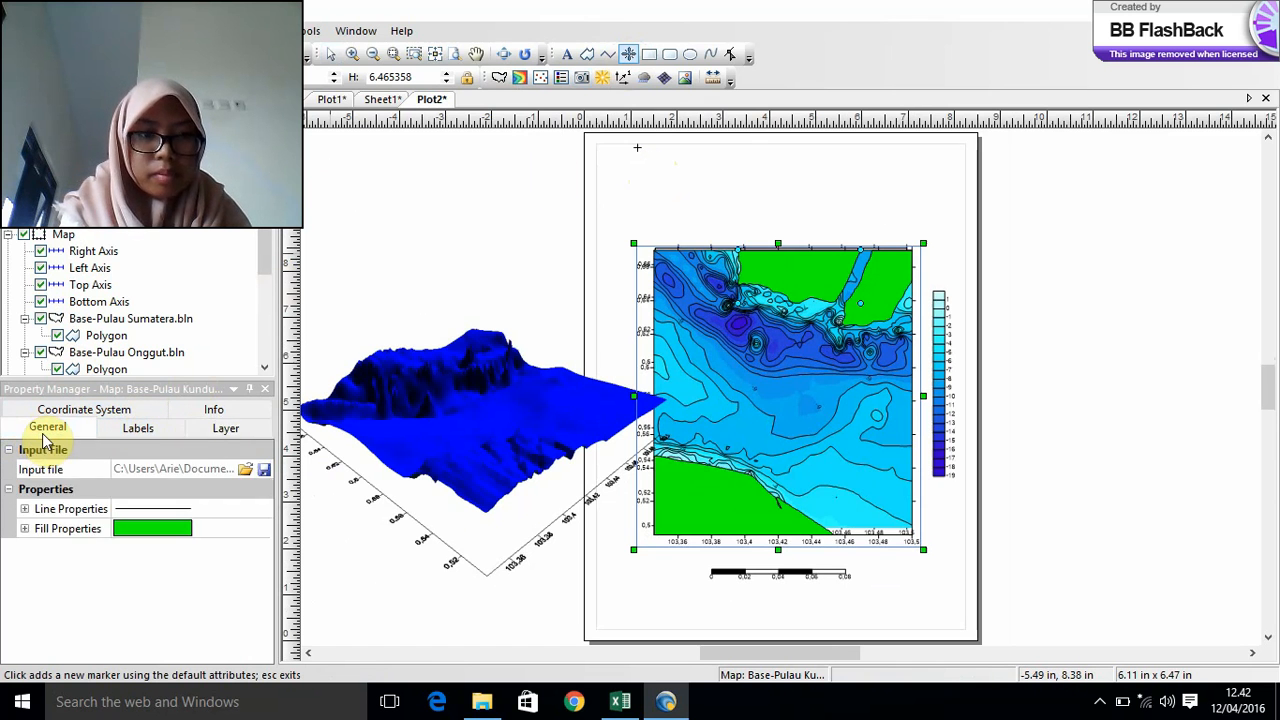
{"action": "left_click", "coordinate": [219, 428]}
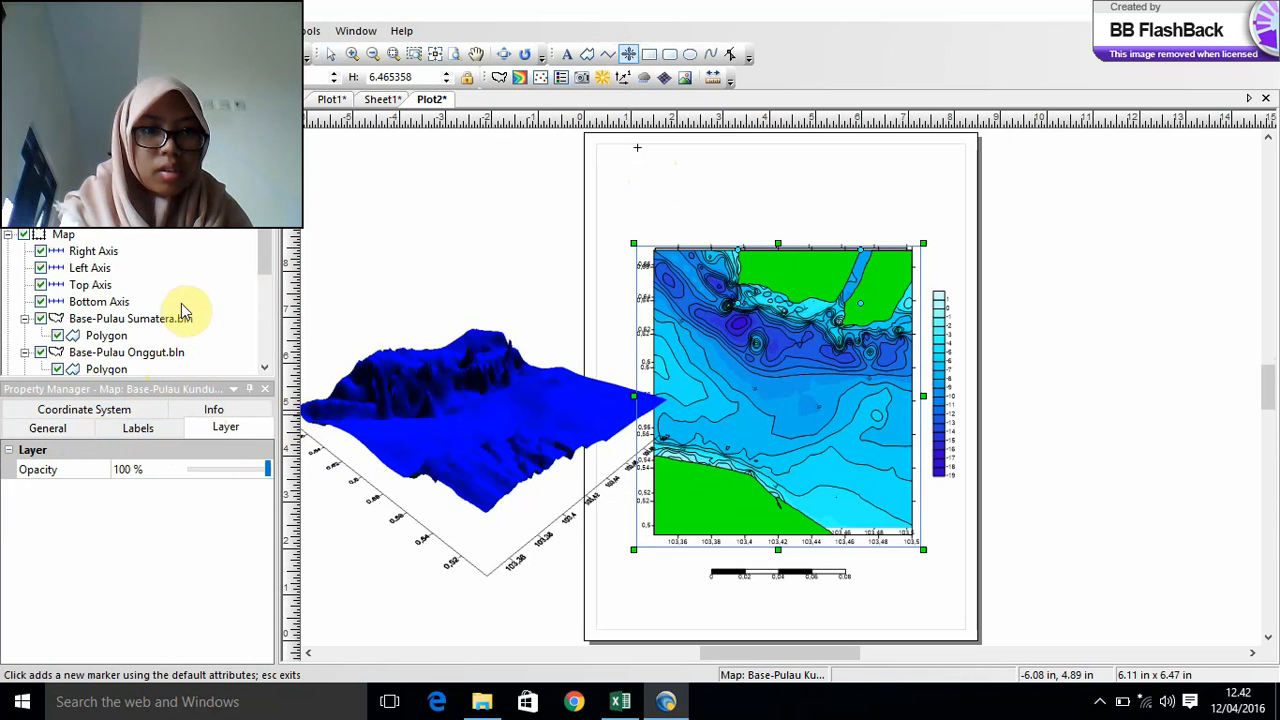
{"action": "left_click", "coordinate": [101, 412]}
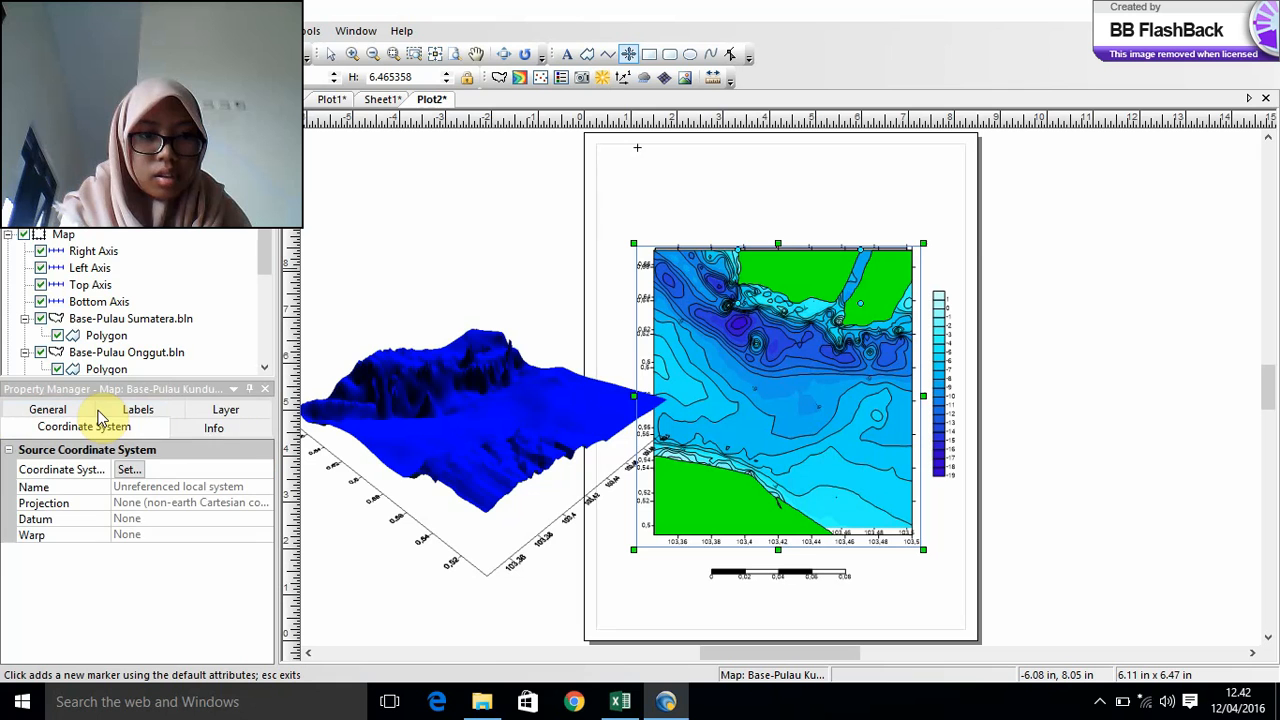
{"action": "left_click", "coordinate": [226, 412]}
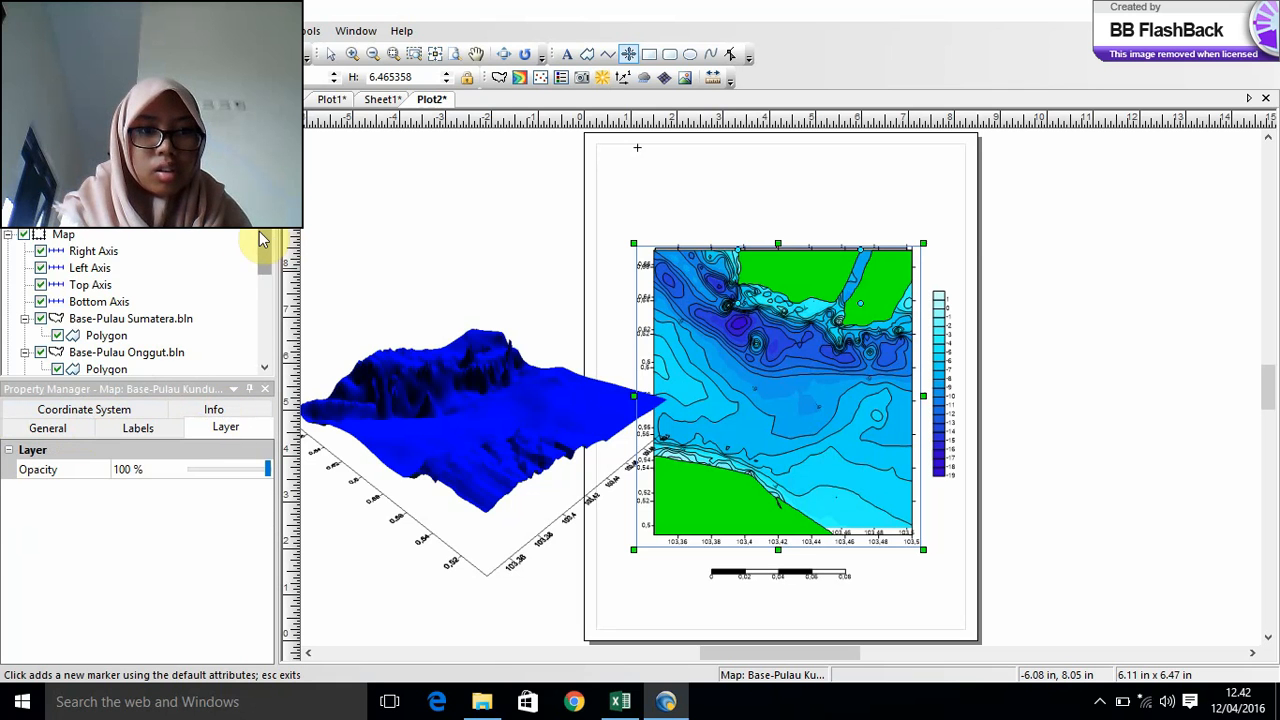
{"action": "scroll", "coordinate": [259, 231], "scroll_direction": "up", "scroll_amount": 1}
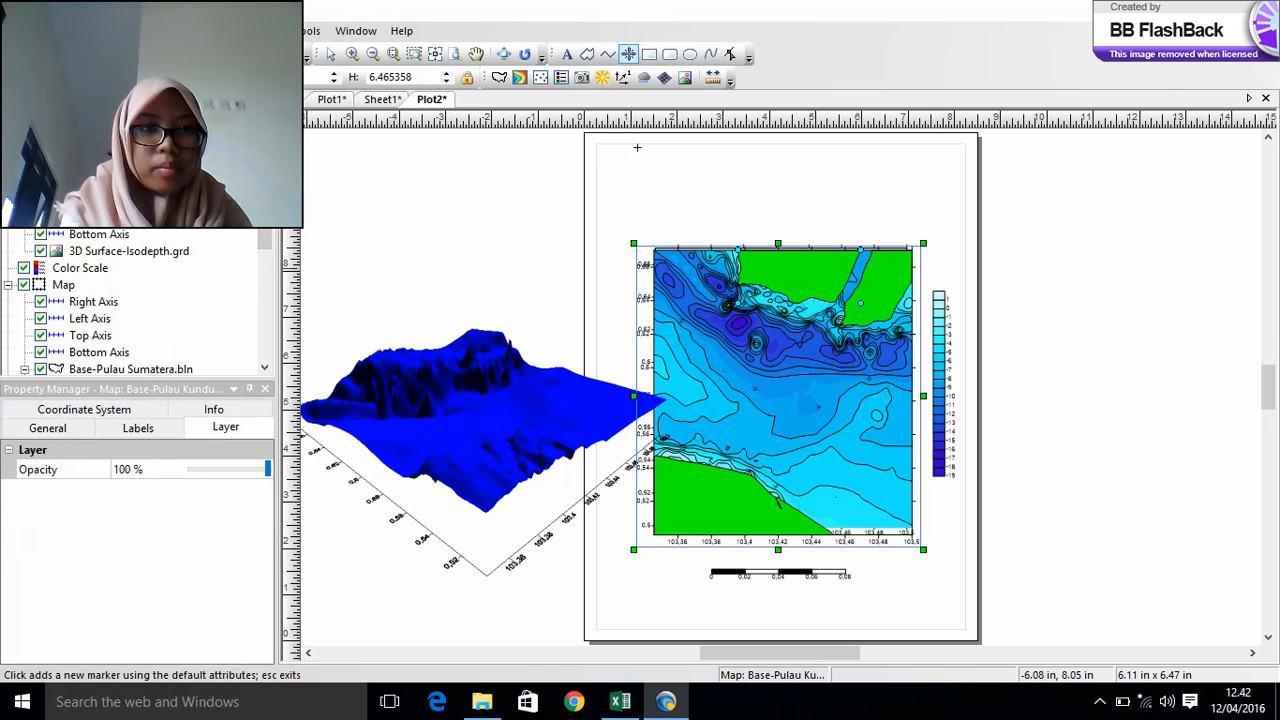
- Select the marker above the contour map and change its symbol to the bold north arrow, number 67
{"action": "left_click", "coordinate": [637, 147]}
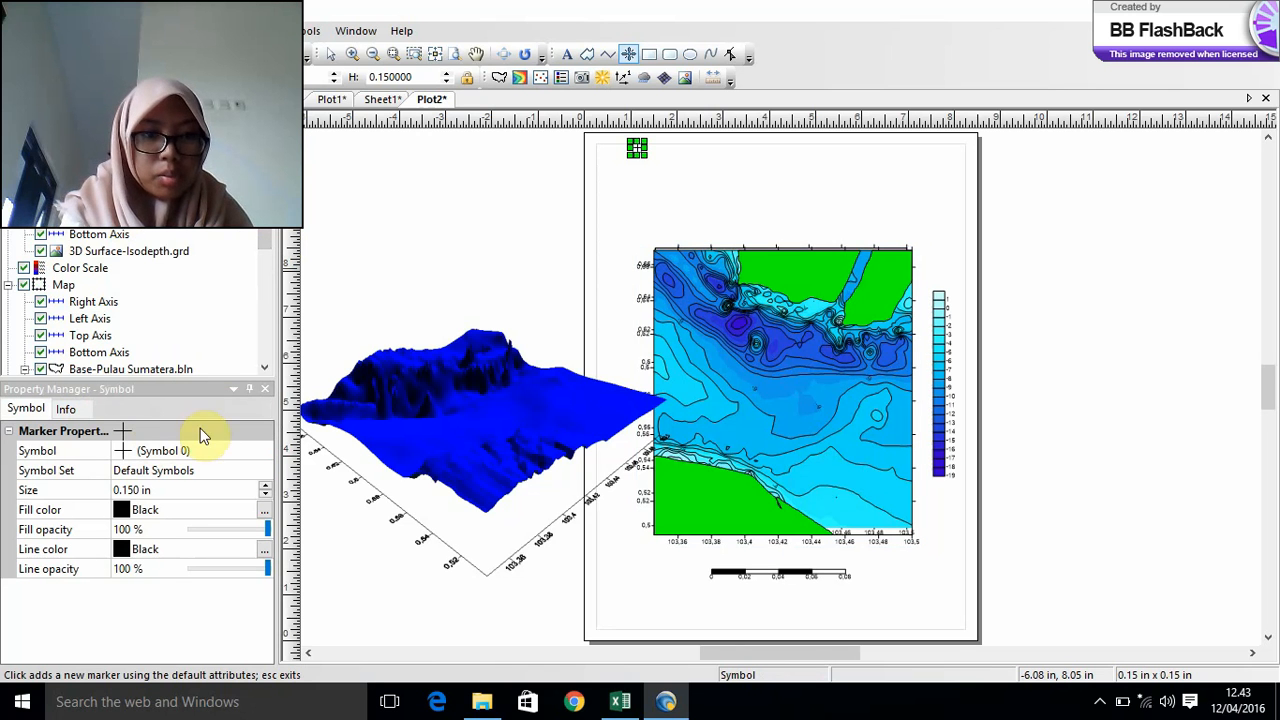
{"action": "left_click", "coordinate": [123, 426]}
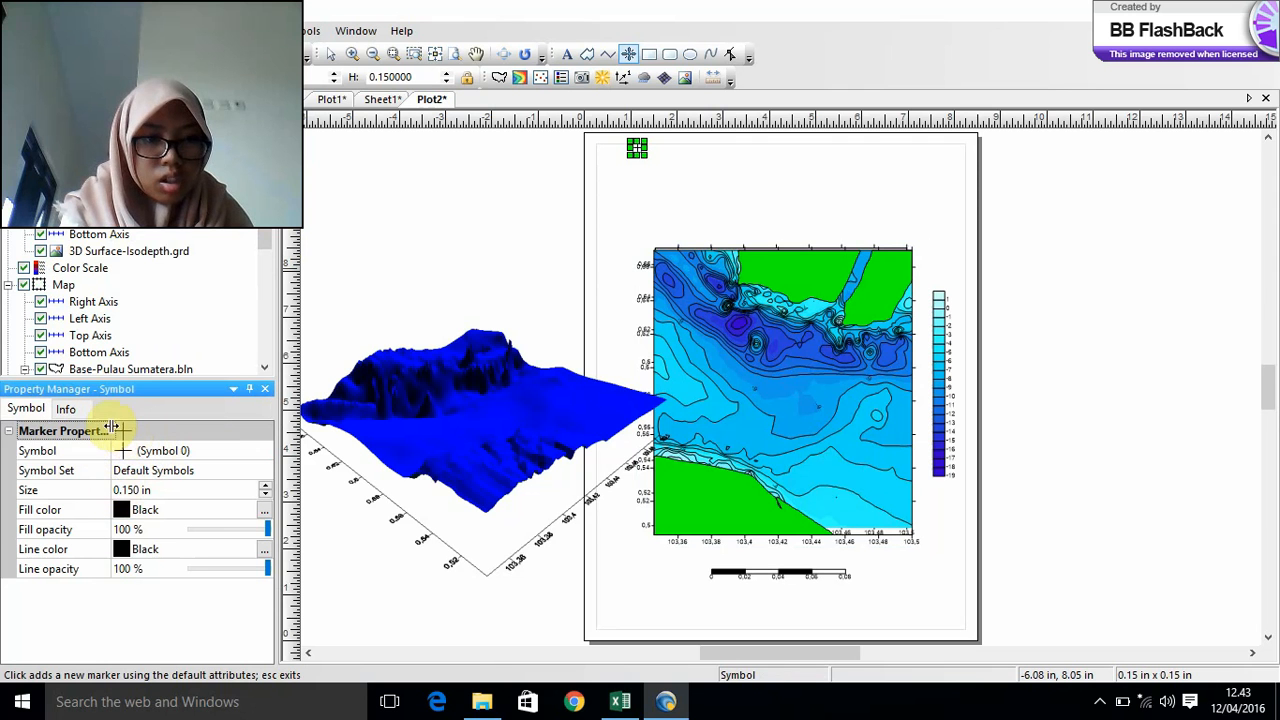
{"action": "left_click", "coordinate": [38, 452]}
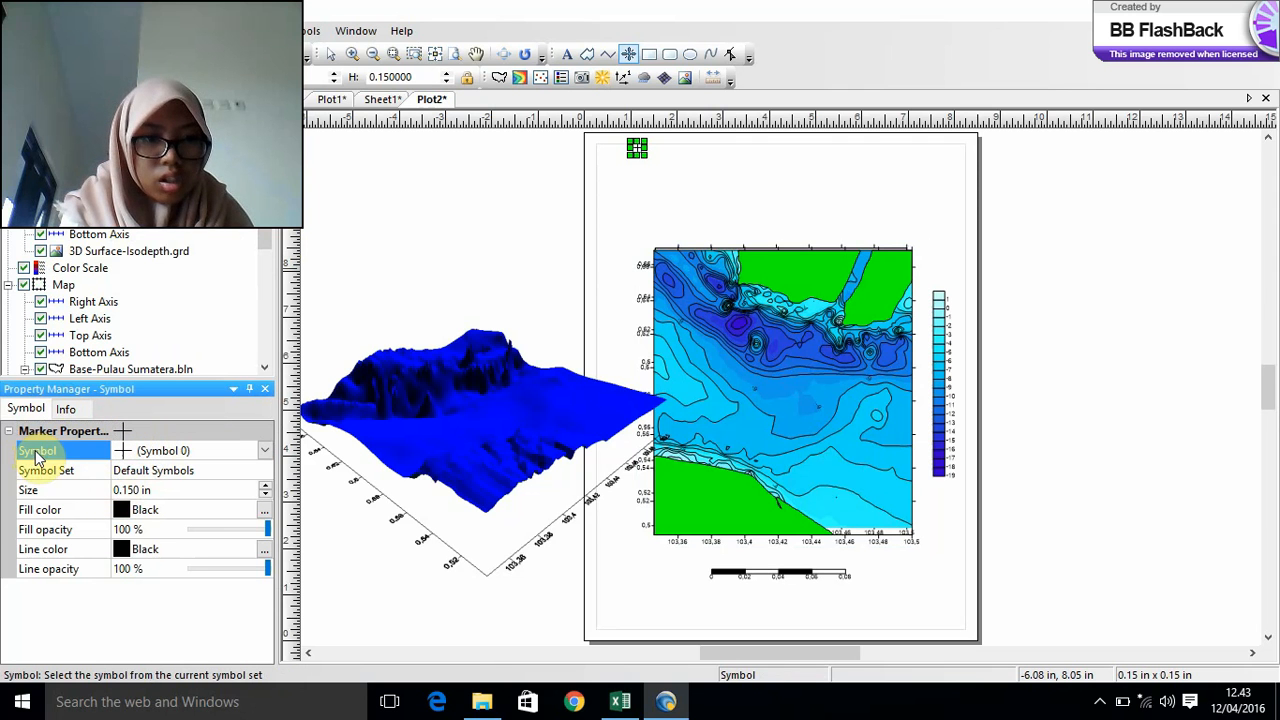
{"action": "left_click", "coordinate": [266, 451]}
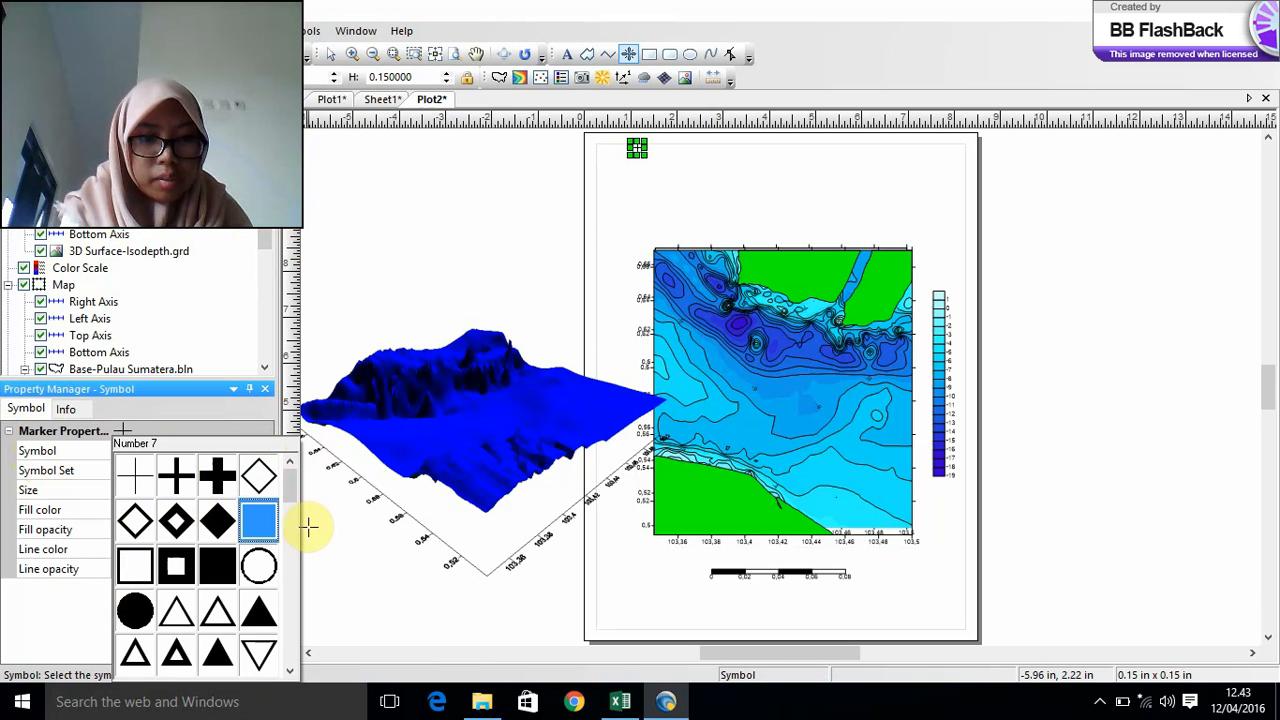
{"action": "scroll", "coordinate": [289, 493], "scroll_direction": "down", "scroll_amount": 5}
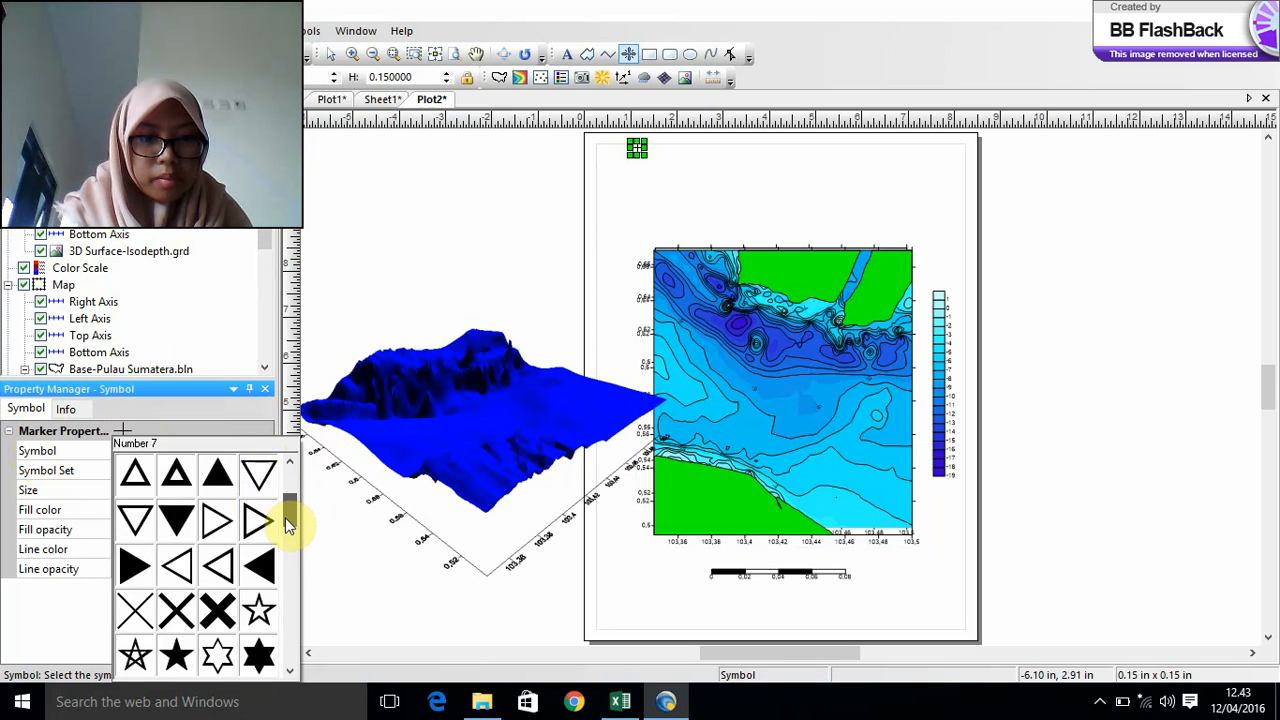
{"action": "scroll", "coordinate": [283, 568], "scroll_direction": "down", "scroll_amount": 3}
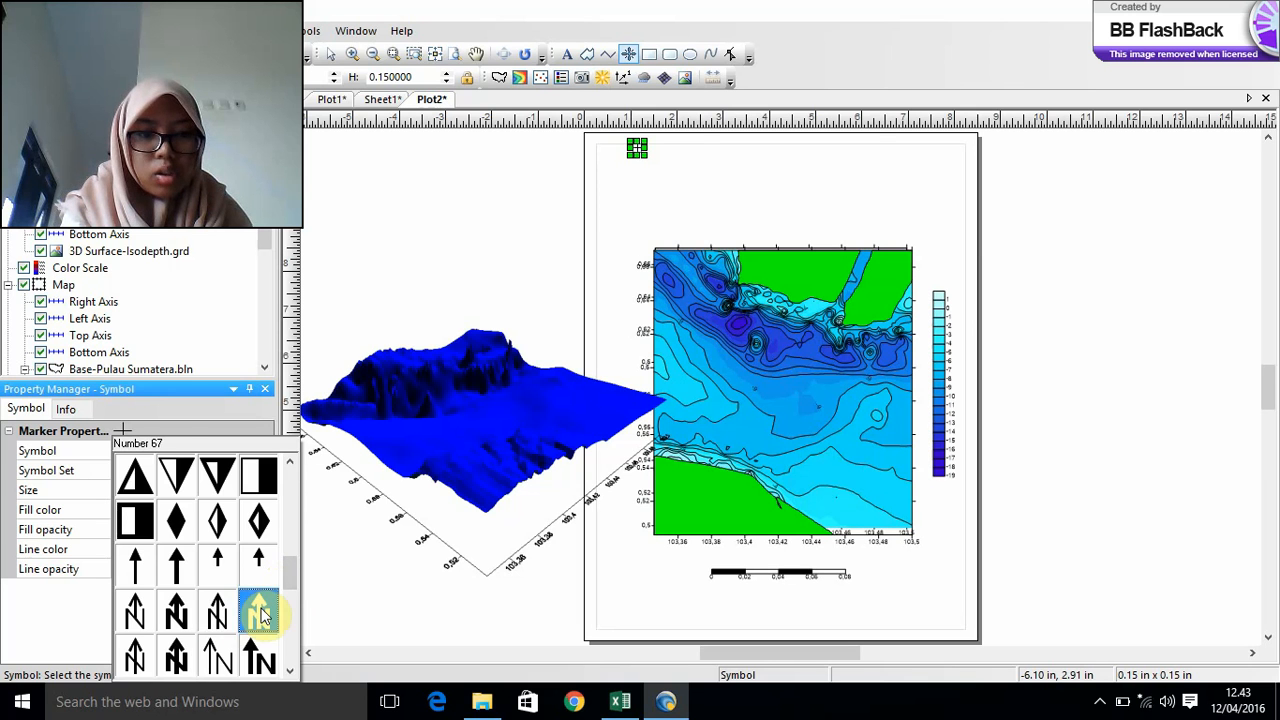
{"action": "left_click", "coordinate": [257, 610]}
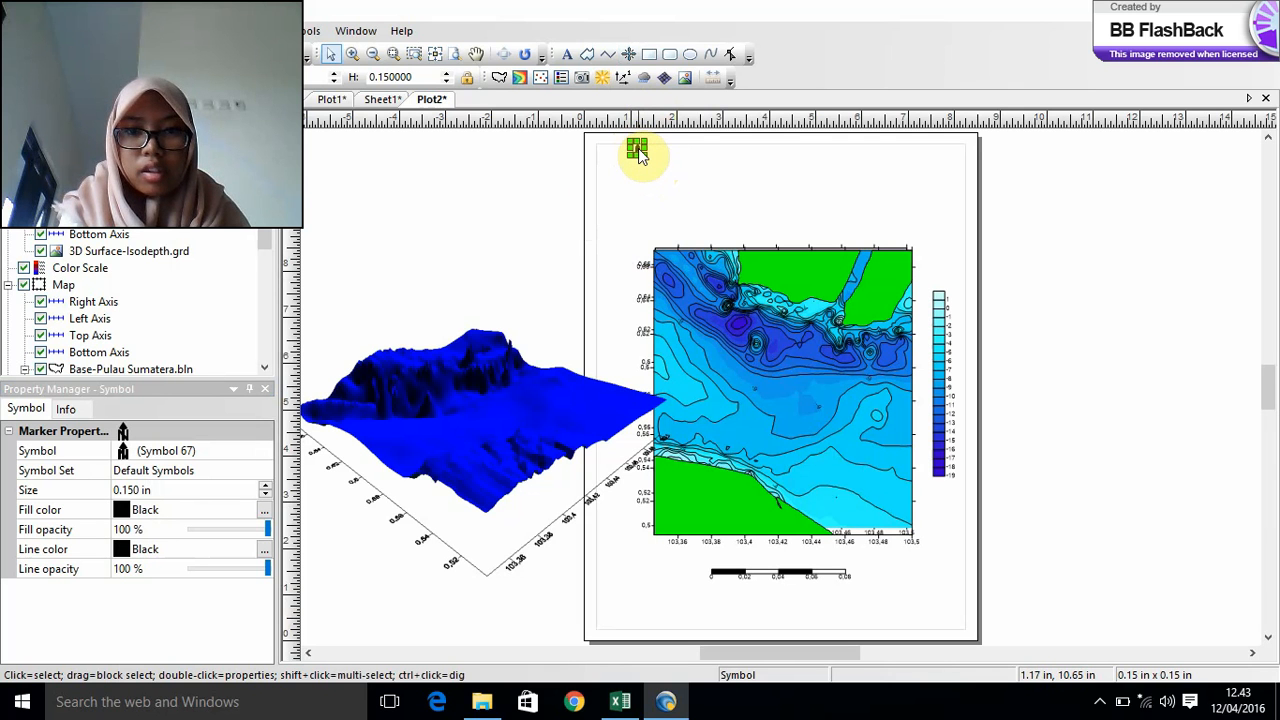
- Enlarge the north arrow above the contour map to about 0.72 by 0.96 in
{"action": "mouse_move", "coordinate": [640, 155]}
{"action": "left_mouse_down"}
{"action": "mouse_move", "coordinate": [663, 166]}
{"action": "mouse_move", "coordinate": [634, 149]}
{"action": "mouse_move", "coordinate": [640, 135]}
{"action": "left_mouse_up"}
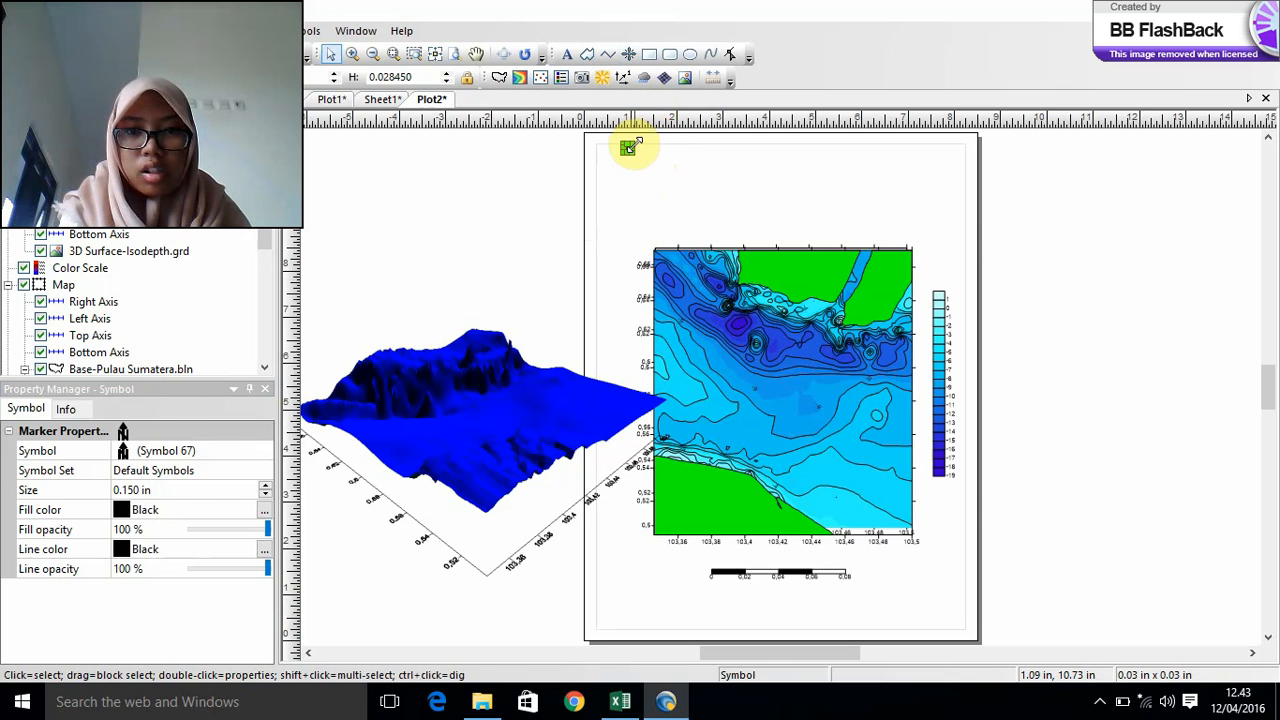
{"action": "left_click", "coordinate": [638, 152]}
{"action": "left_click", "coordinate": [628, 151]}
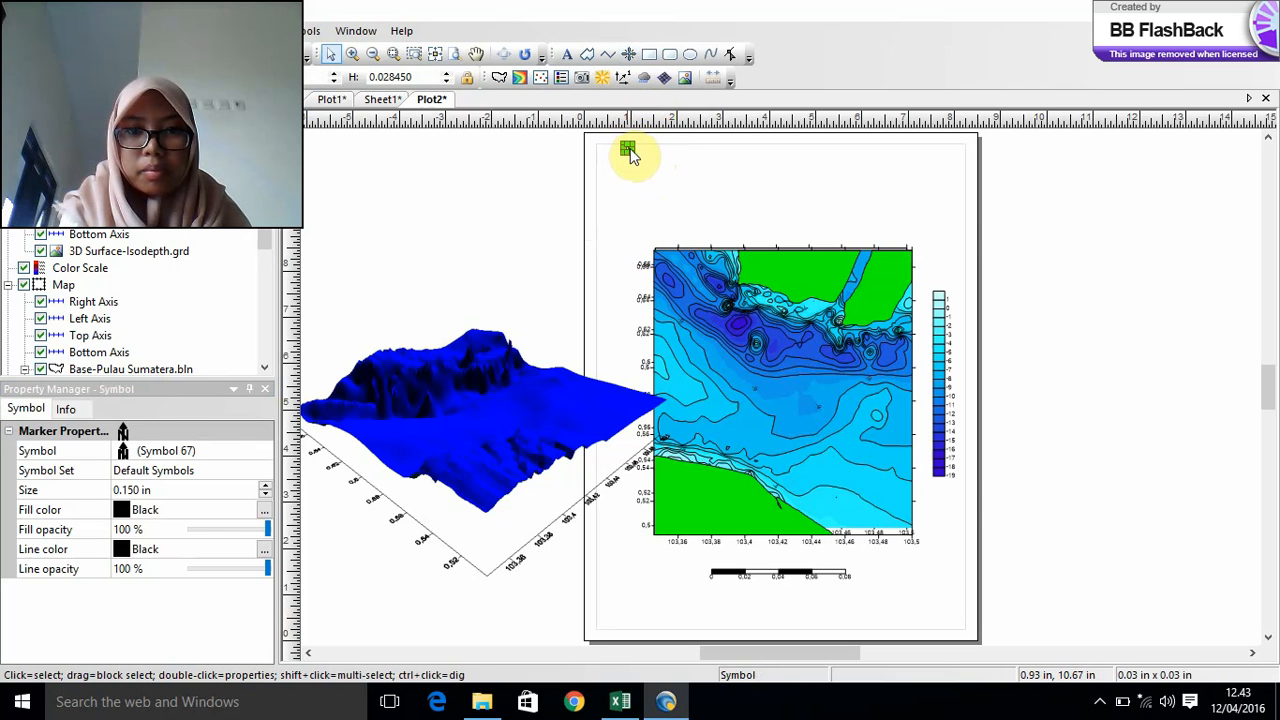
{"action": "left_click_drag", "start_coordinate": [631, 149], "coordinate": [676, 194]}
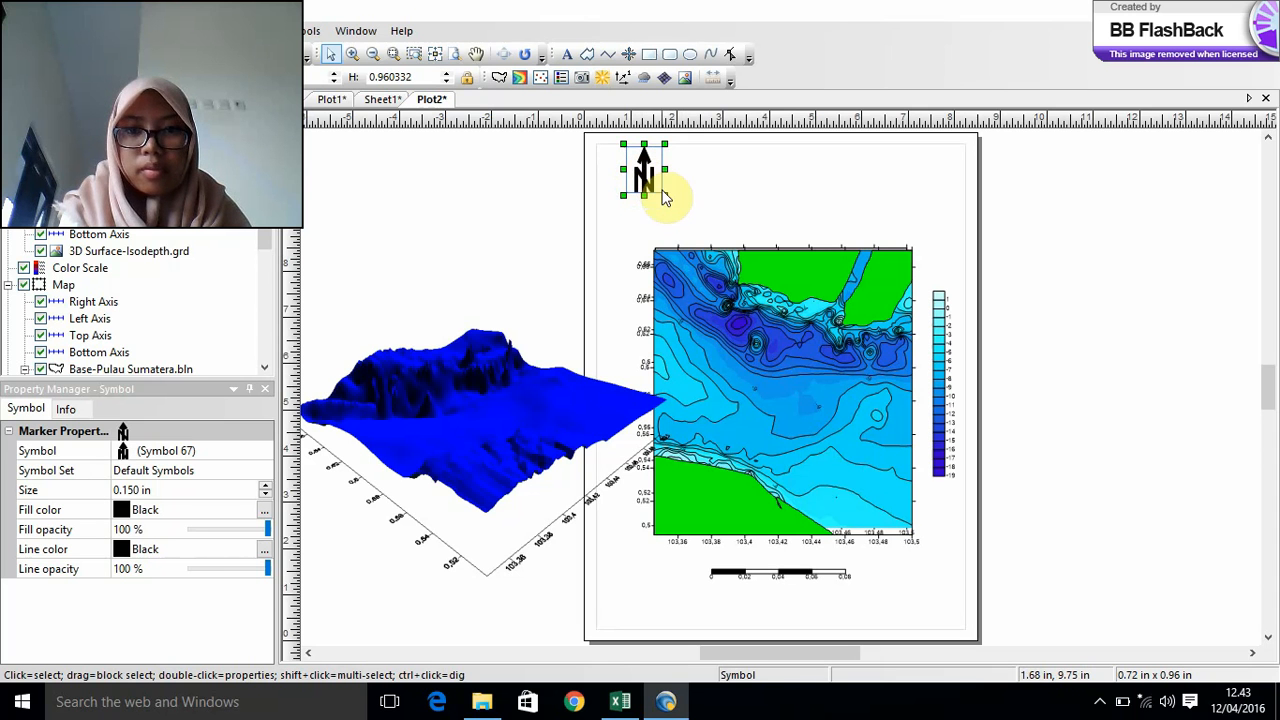
{"action": "left_click", "coordinate": [762, 211]}
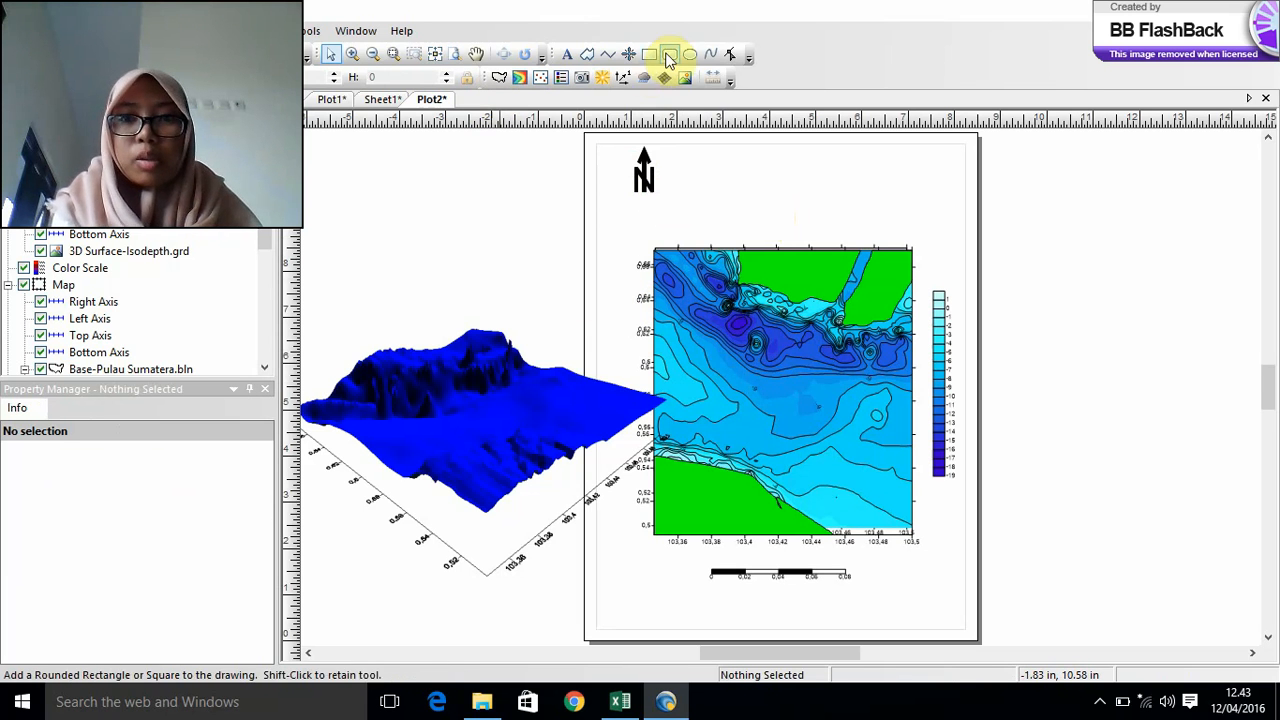
- Add the title text "PETA BATIMETRI" centred above the contour map
{"action": "left_click", "coordinate": [567, 55]}
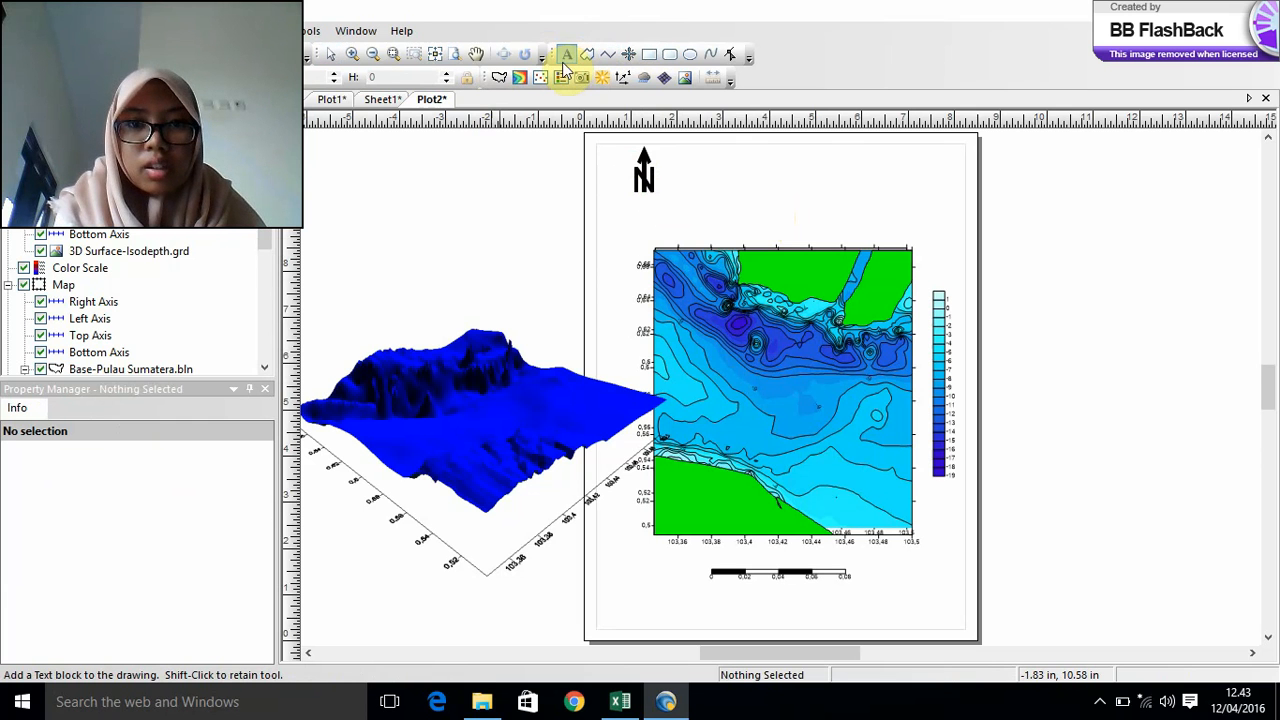
{"action": "left_click", "coordinate": [727, 184]}
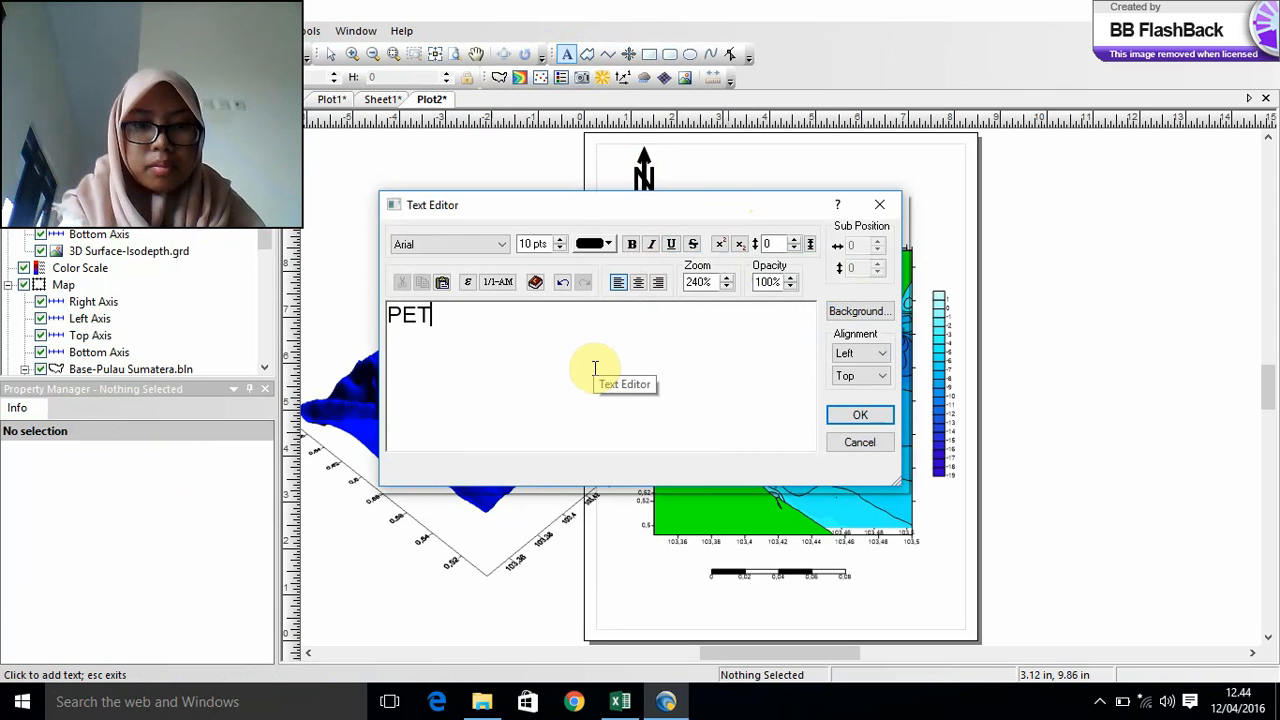
{"action": "type", "text": "PETA BA"}
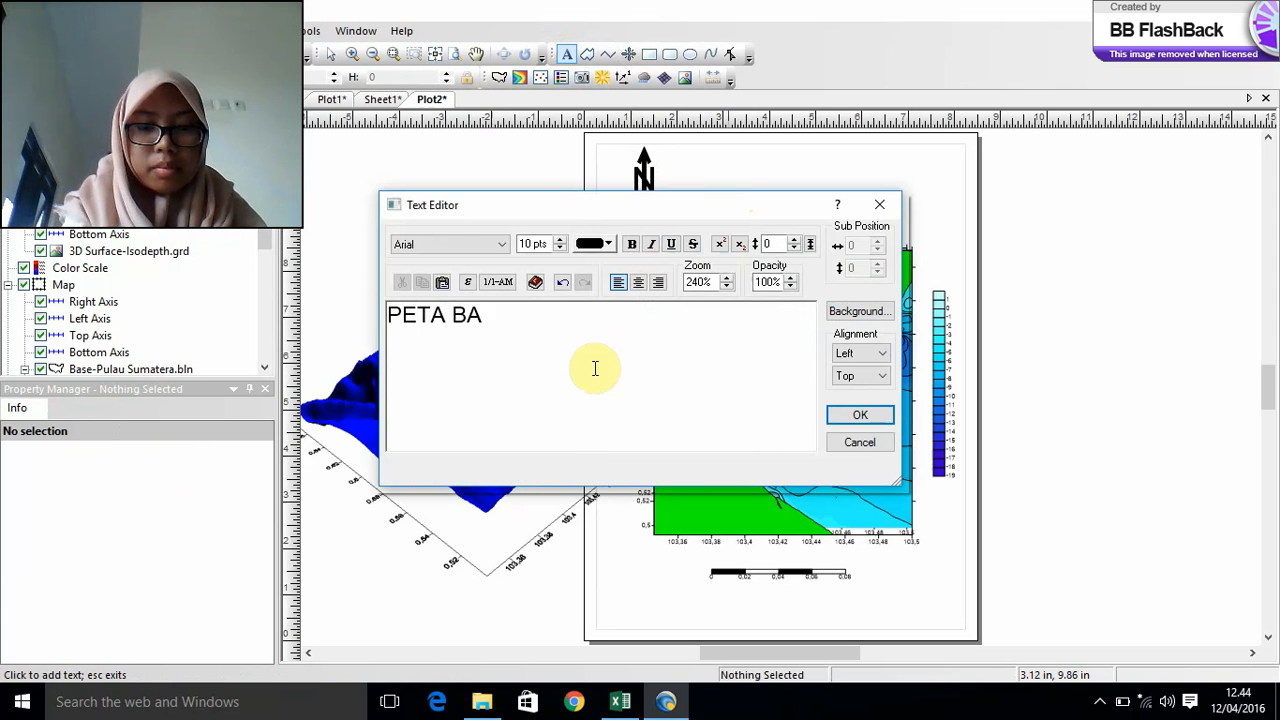
{"action": "type", "text": "TIMETRI"}
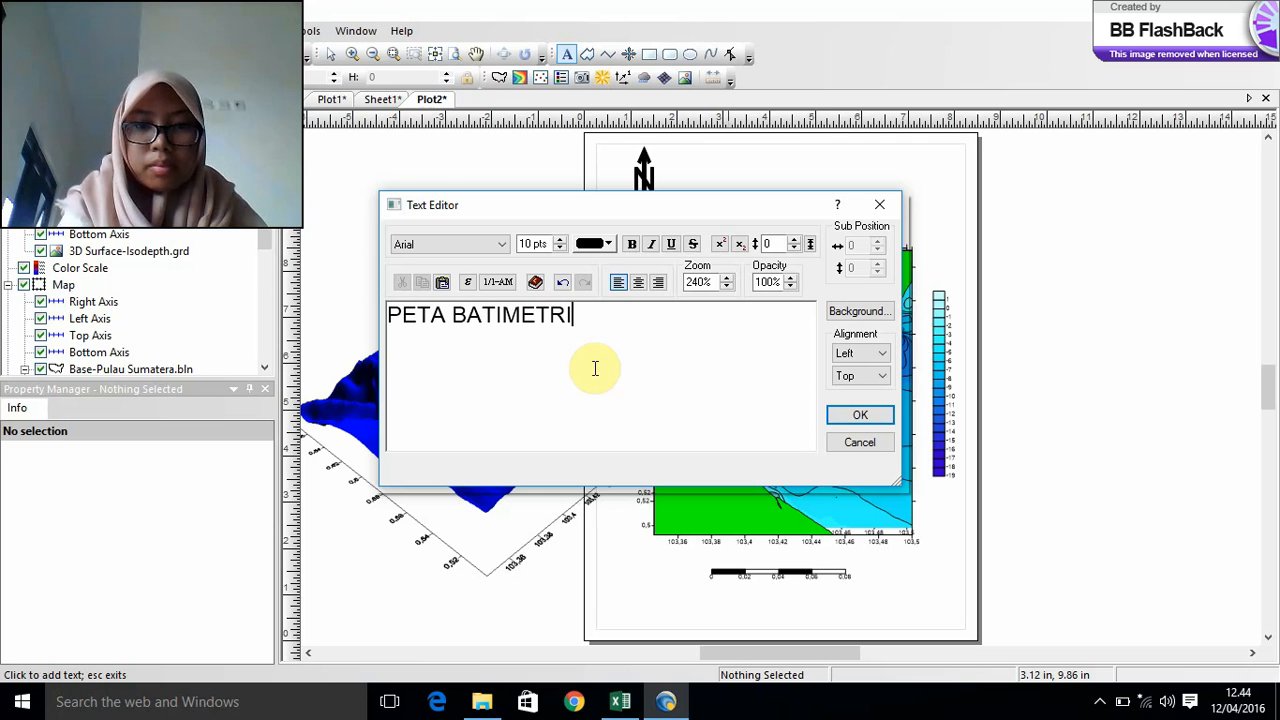
{"action": "left_click", "coordinate": [862, 416]}
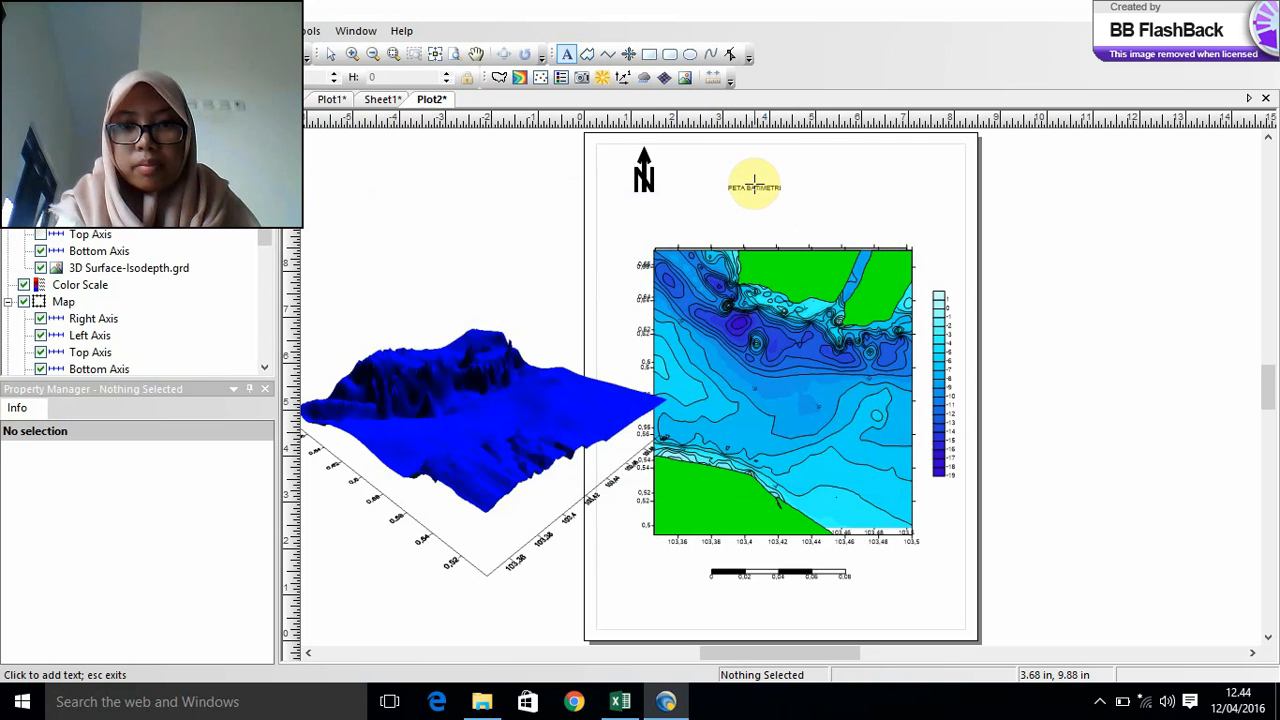
{"action": "left_click", "coordinate": [768, 189]}
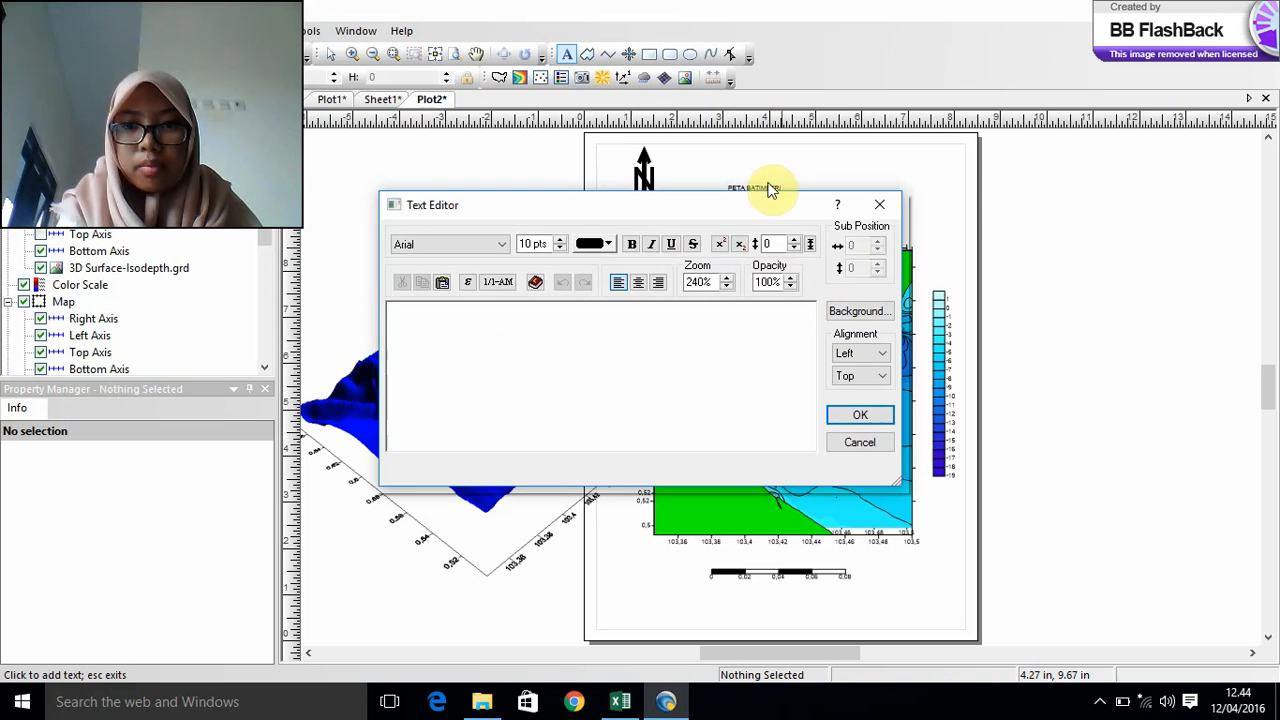
{"action": "left_click", "coordinate": [878, 208]}
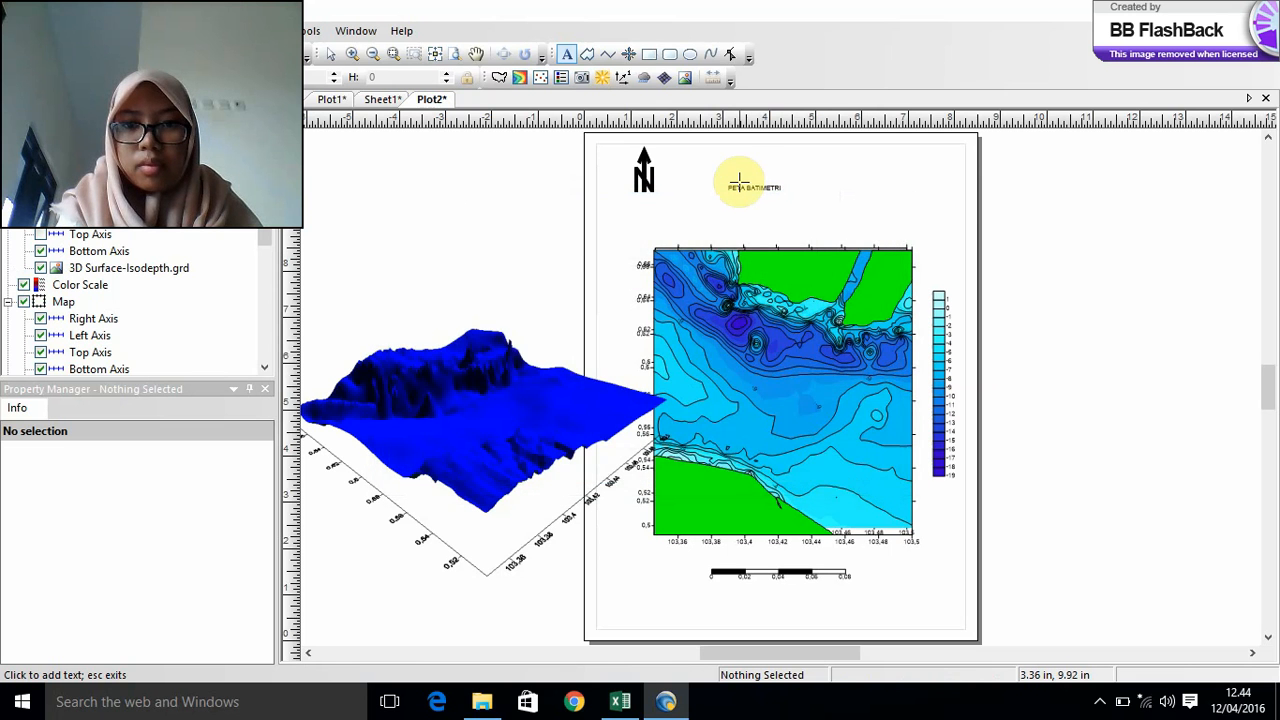
{"action": "left_click", "coordinate": [738, 180]}
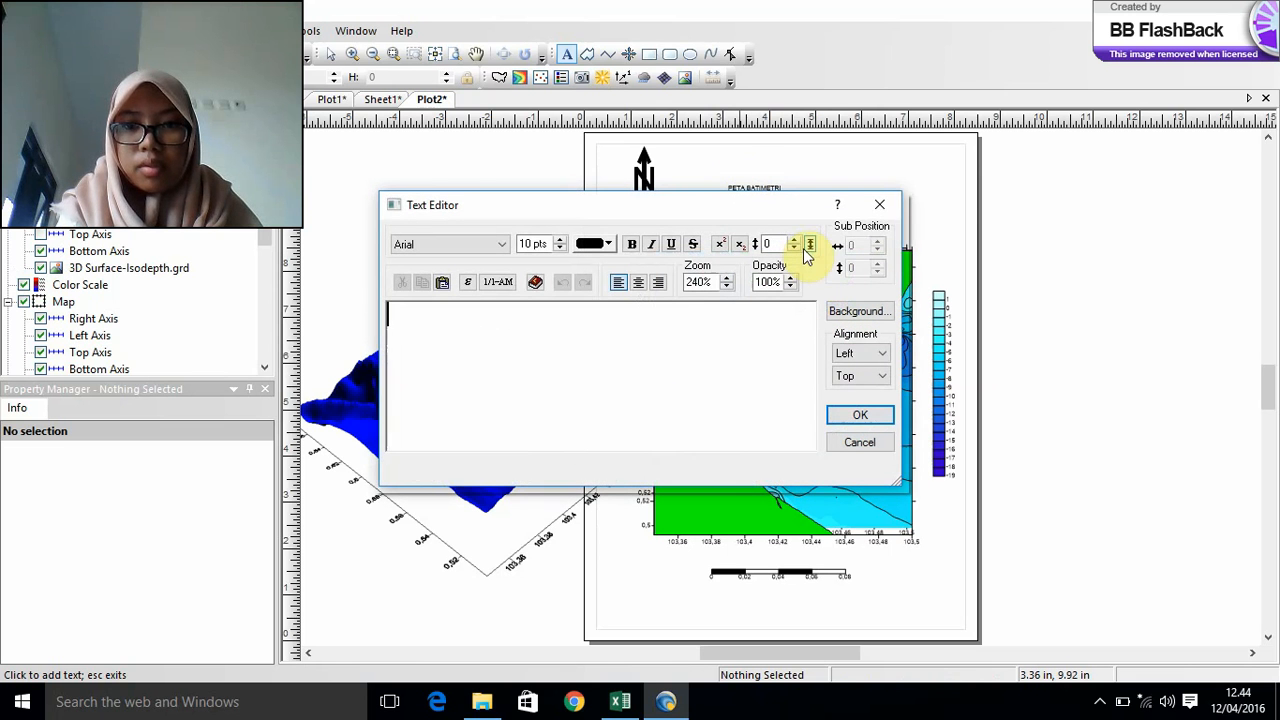
{"action": "left_click", "coordinate": [893, 198]}
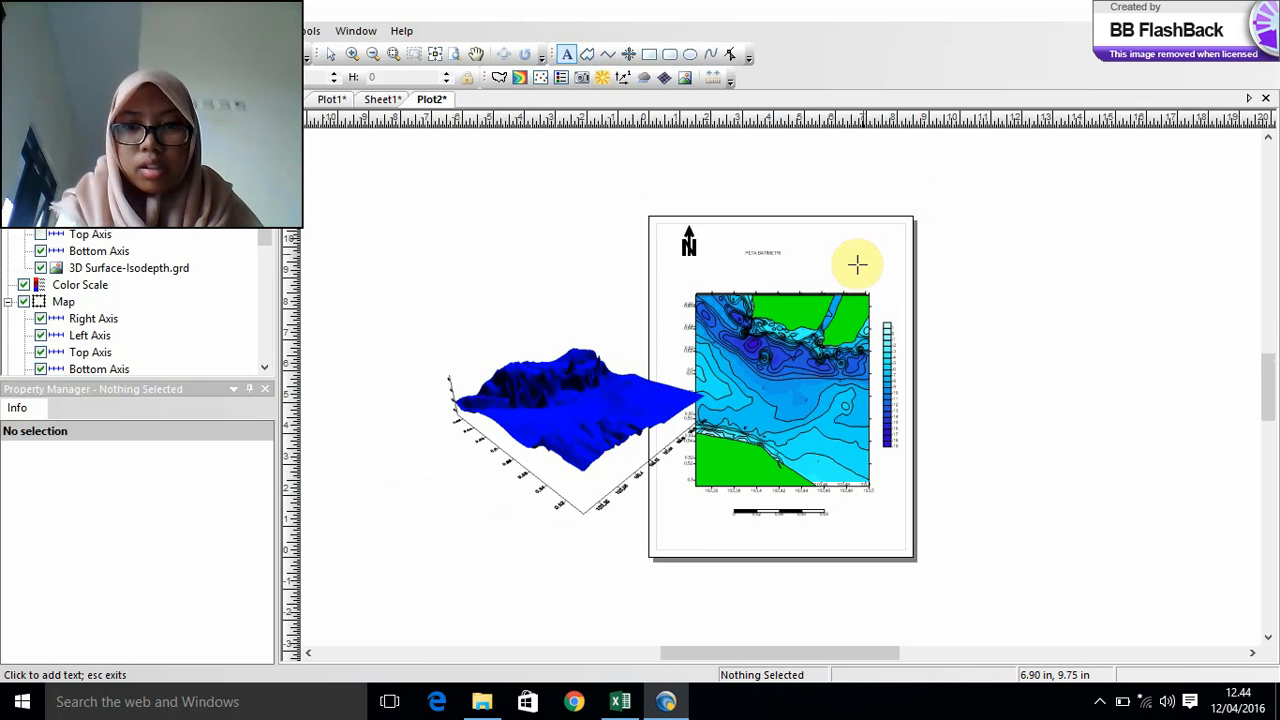
{"action": "scroll", "coordinate": [857, 263], "scroll_direction": "up", "scroll_amount": 5}
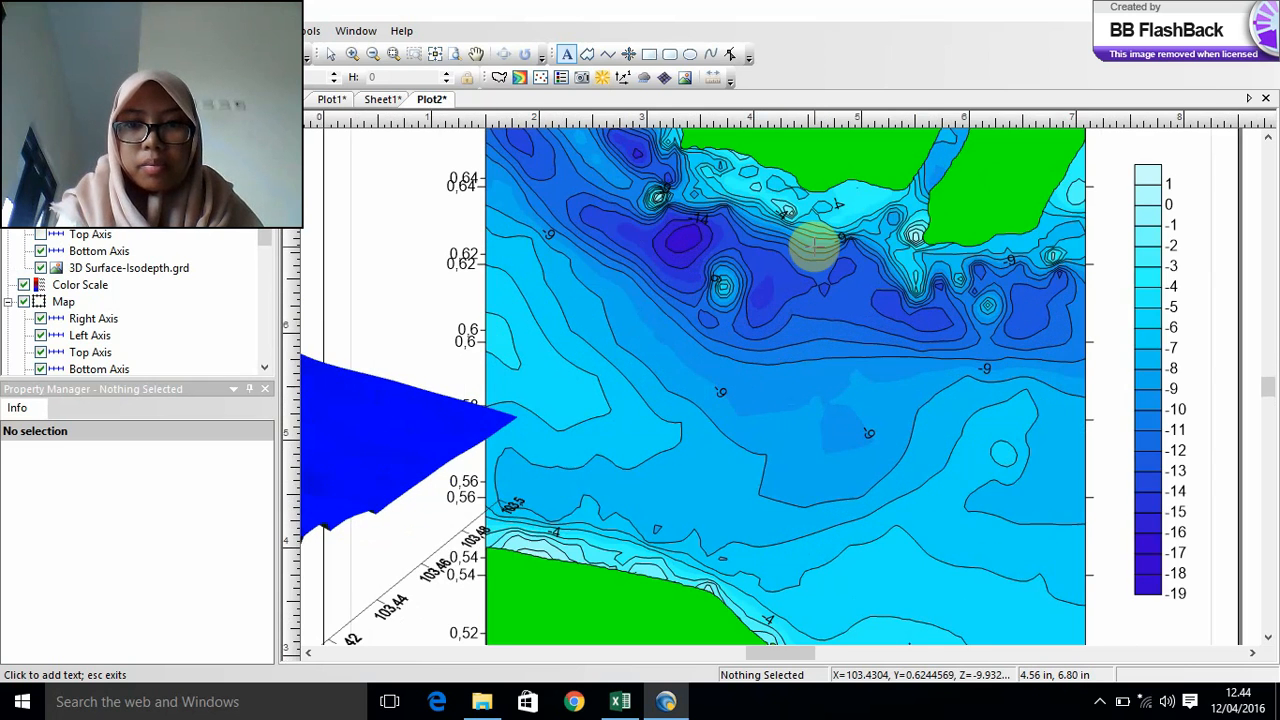
{"action": "left_click", "coordinate": [815, 245]}
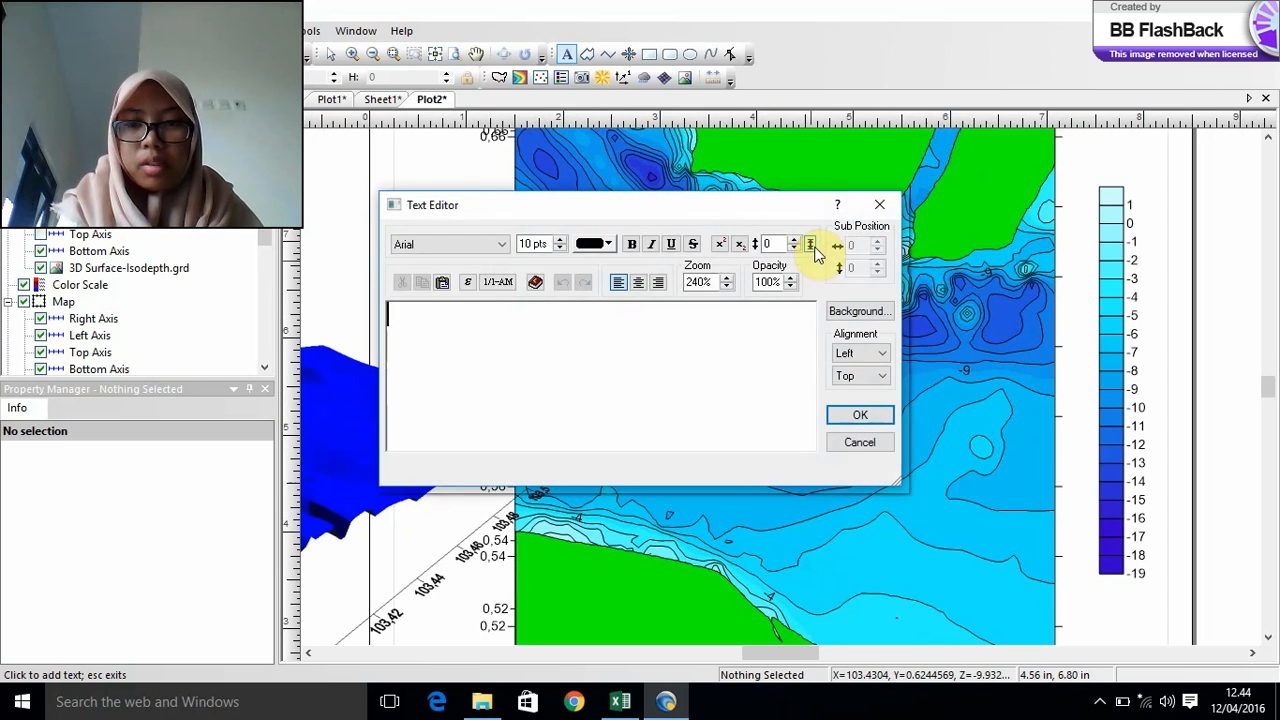
{"action": "left_click", "coordinate": [874, 212]}
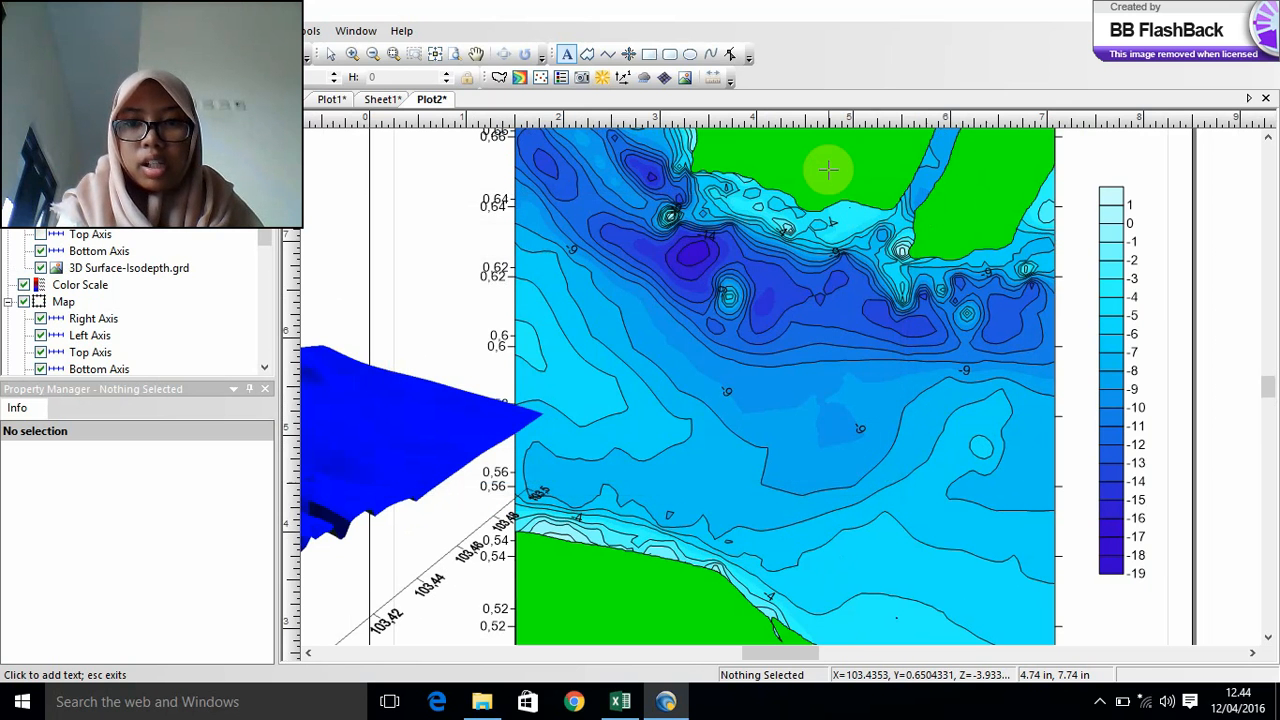
- Add the text label "PULAU ONGGUT" near the lower edge of the large green island in the north of the contour map
{"action": "left_click", "coordinate": [828, 169]}
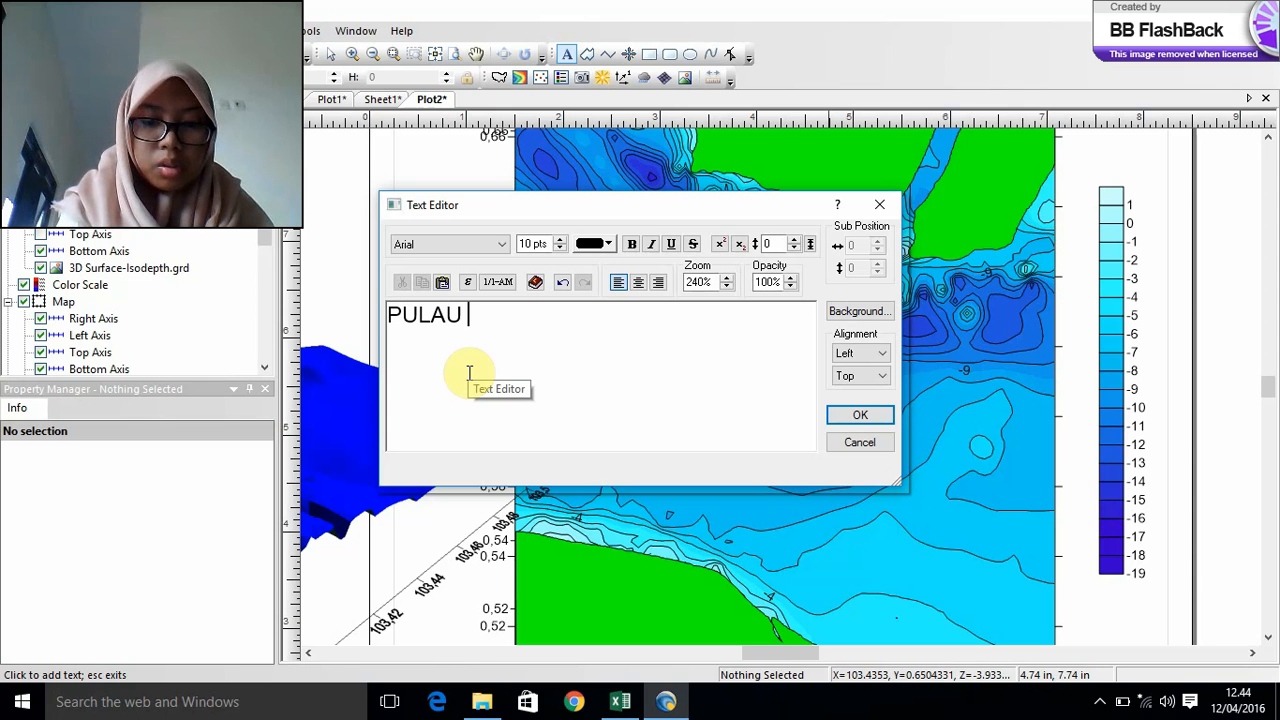
{"action": "type", "text": "PULAU ONGGUT"}
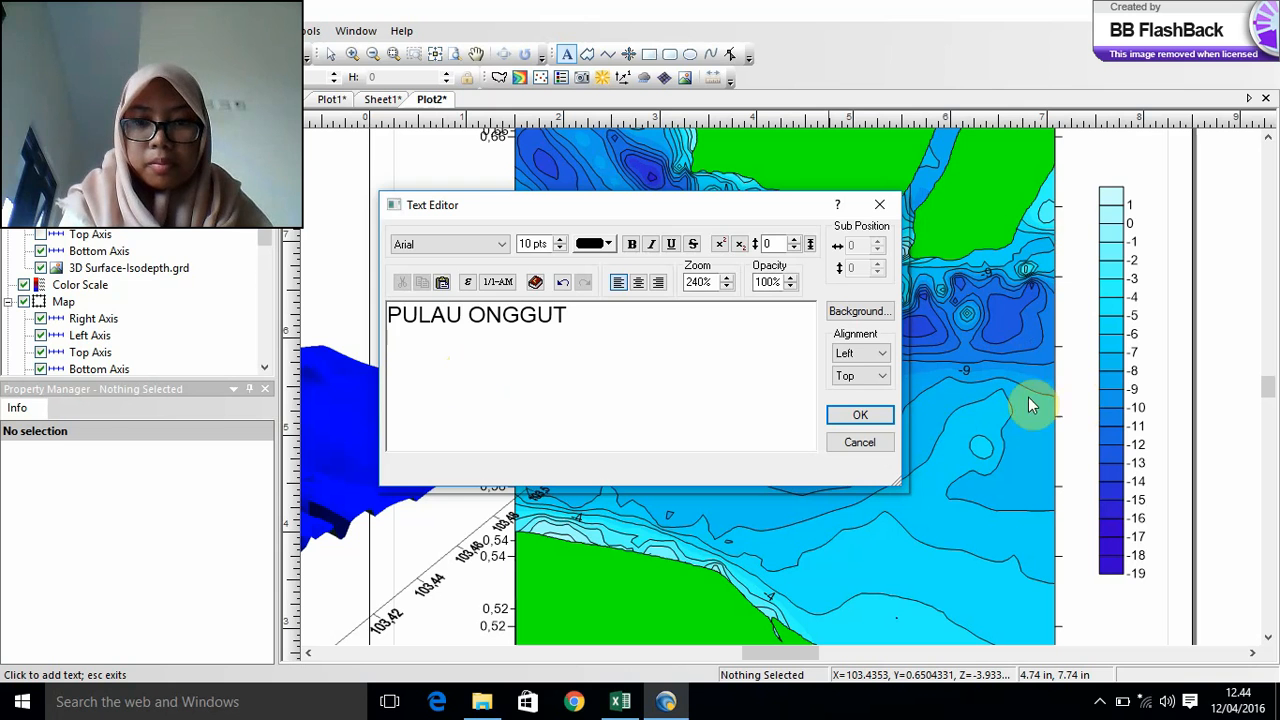
{"action": "left_click", "coordinate": [860, 416]}
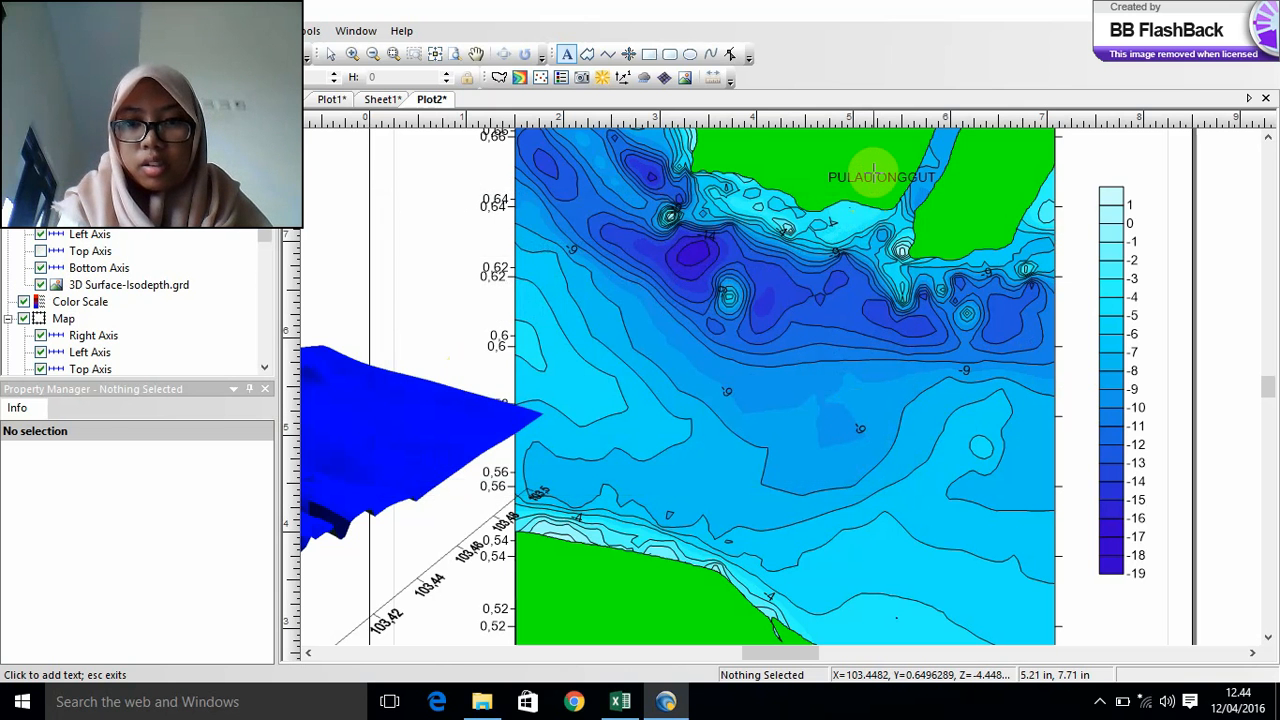
{"action": "left_click", "coordinate": [873, 170]}
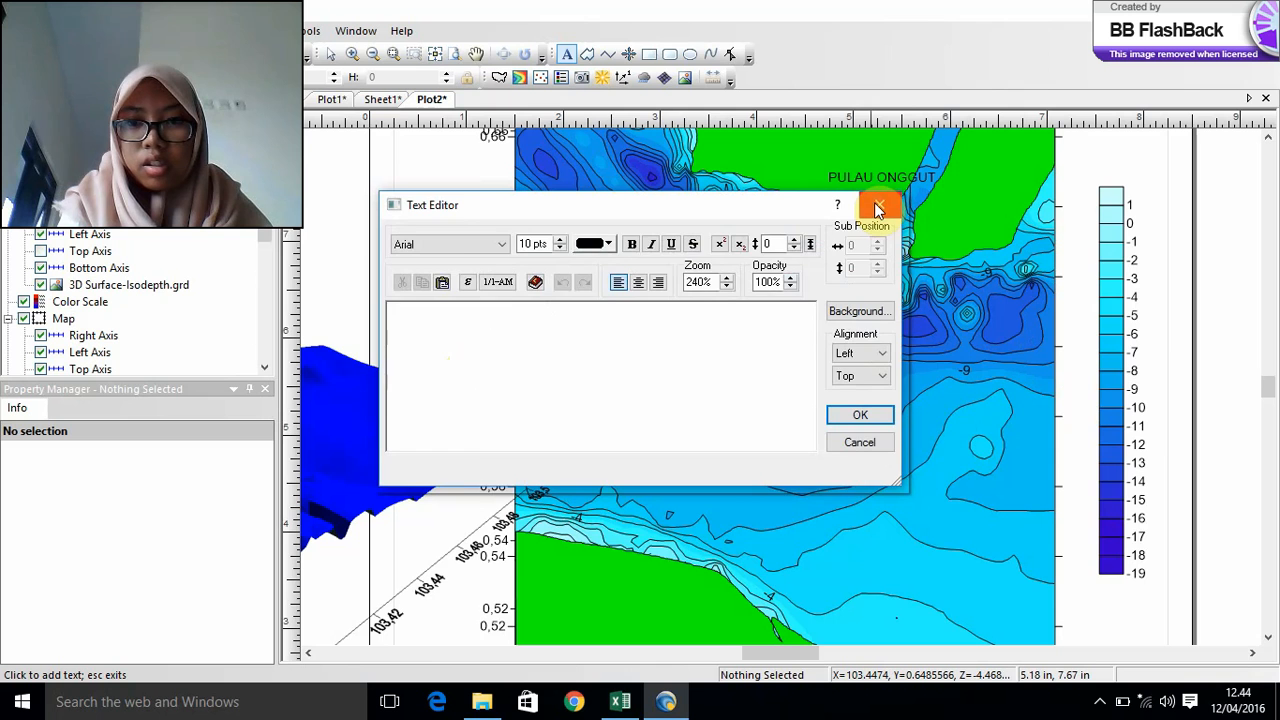
{"action": "left_click", "coordinate": [877, 207]}
- Add the text label "PULAU KONDUR" at the lower edge of the green island in the northeast of the contour map
{"action": "scroll", "coordinate": [874, 202], "scroll_direction": "up", "scroll_amount": 1}
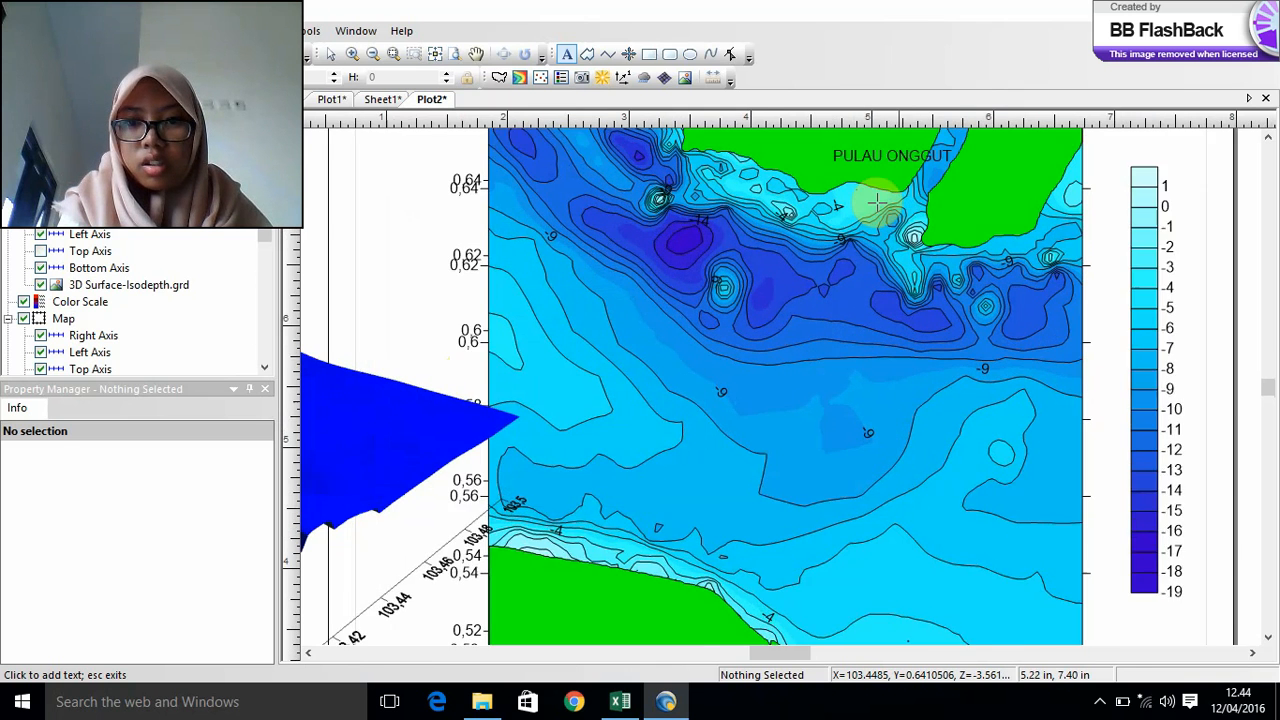
{"action": "scroll", "coordinate": [885, 215], "scroll_direction": "up", "scroll_amount": 1}
{"action": "scroll", "coordinate": [894, 229], "scroll_direction": "down", "scroll_amount": 1}
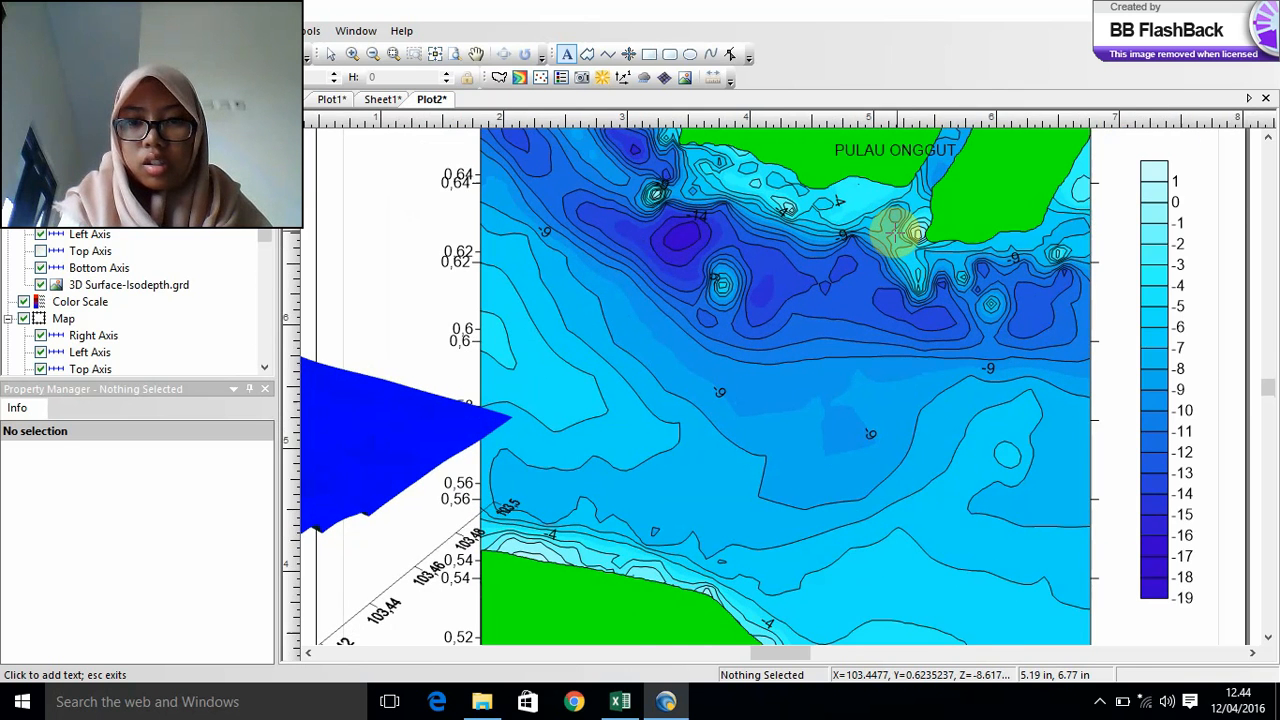
{"action": "scroll", "coordinate": [896, 232], "scroll_direction": "up", "scroll_amount": 1}
{"action": "scroll", "coordinate": [894, 250], "scroll_direction": "down", "scroll_amount": 1}
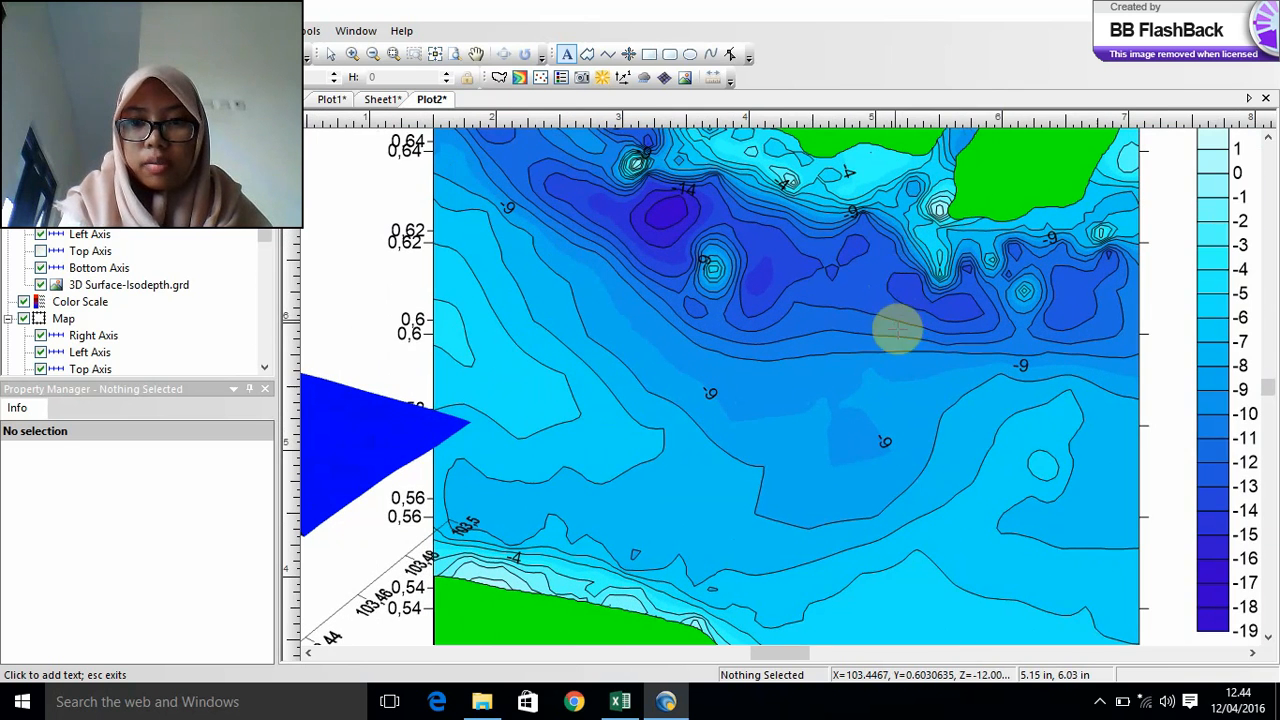
{"action": "left_click", "coordinate": [1008, 204]}
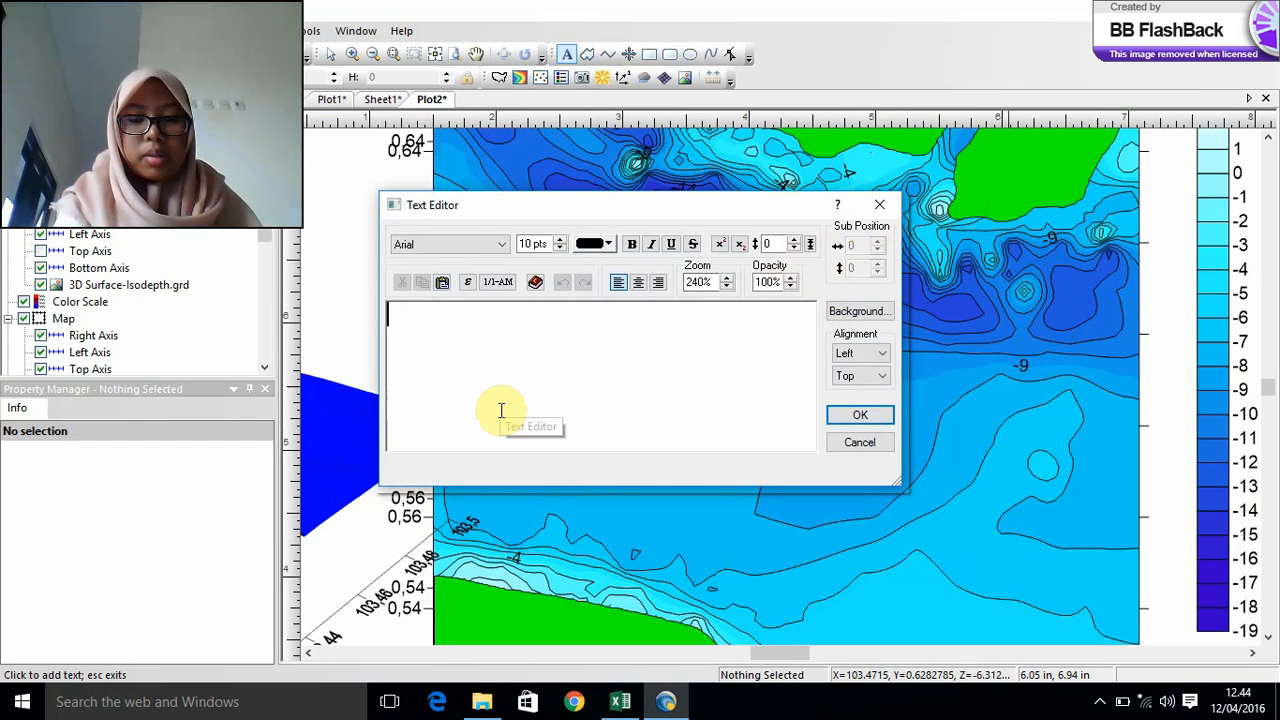
{"action": "type", "text": "PU"}
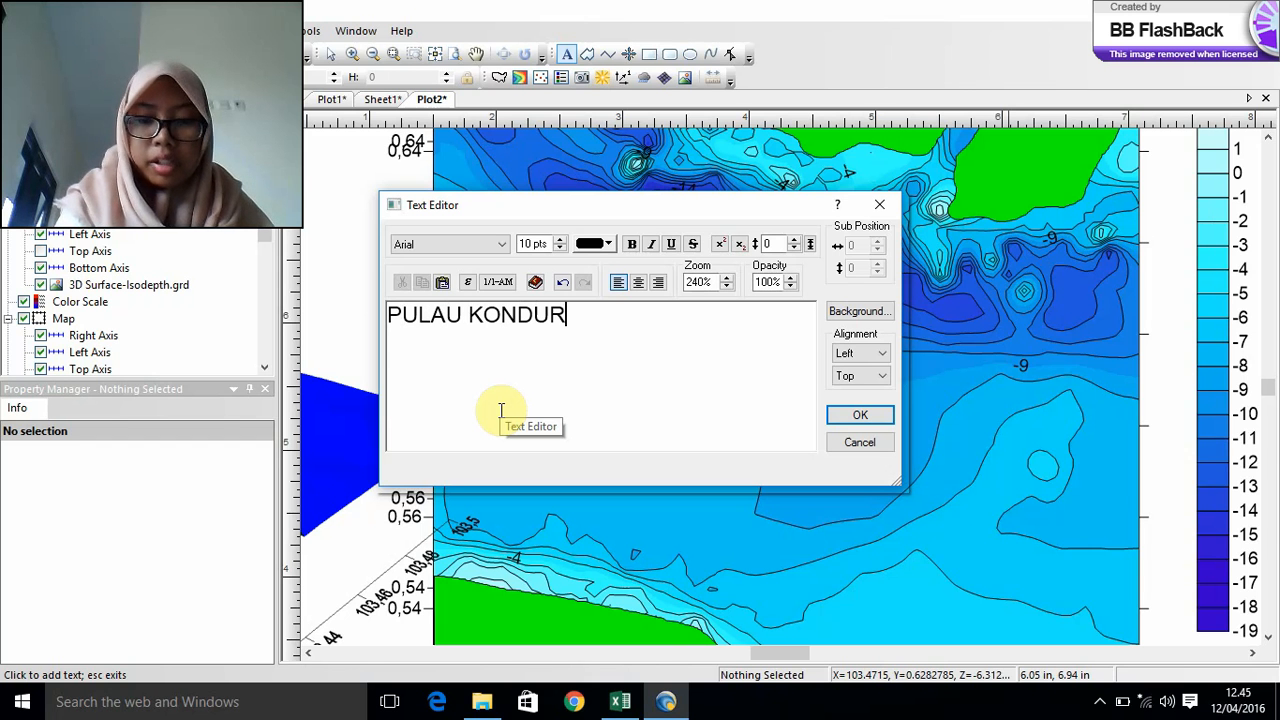
{"action": "type", "text": "LAU KONDUR"}
{"action": "key", "text": "Return"}
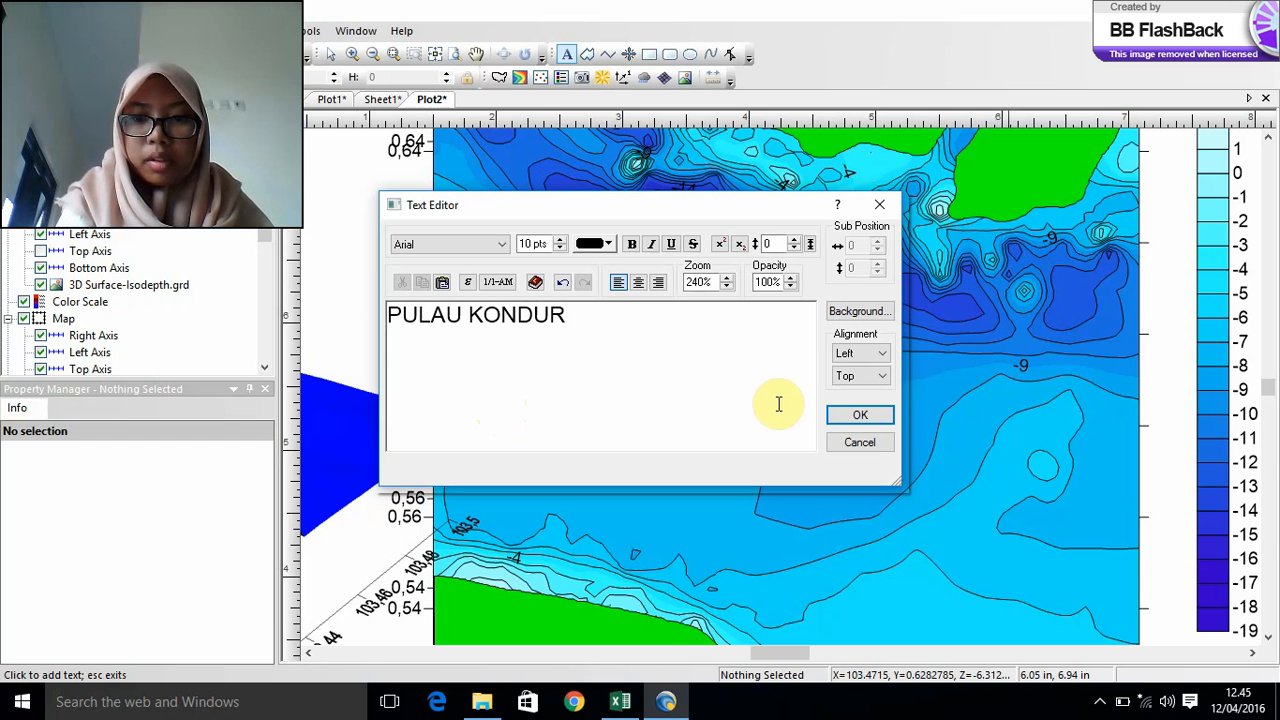
{"action": "left_click", "coordinate": [878, 416]}
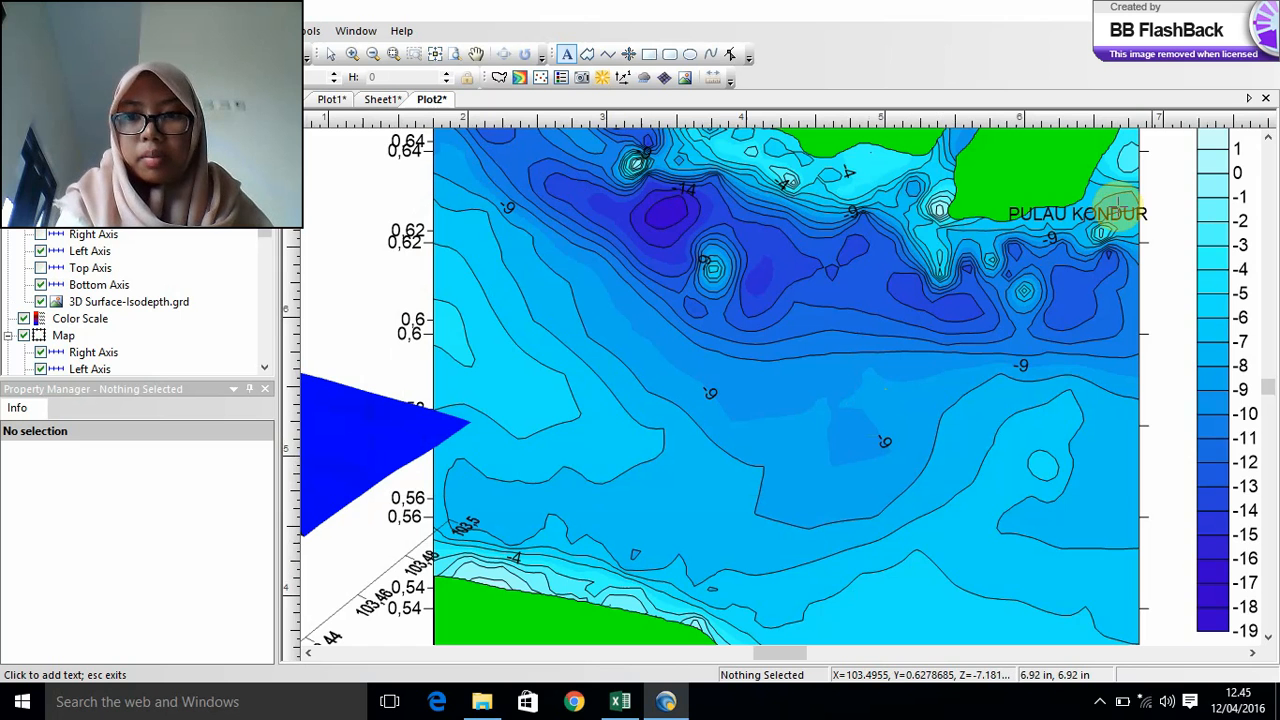
- Examine the labelled islands and contours up close, select the contour layer, and review the whole page layout
{"action": "scroll", "coordinate": [930, 244], "scroll_direction": "up", "scroll_amount": 1}
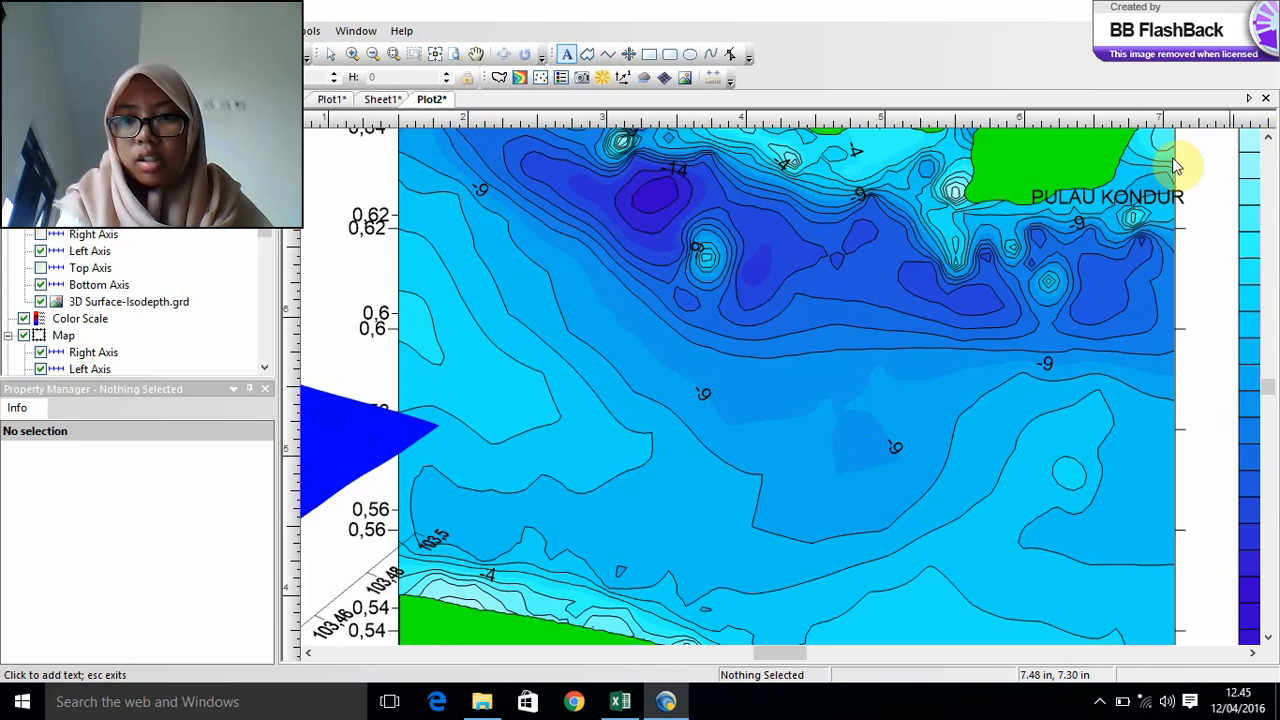
{"action": "right_click", "coordinate": [1016, 153]}
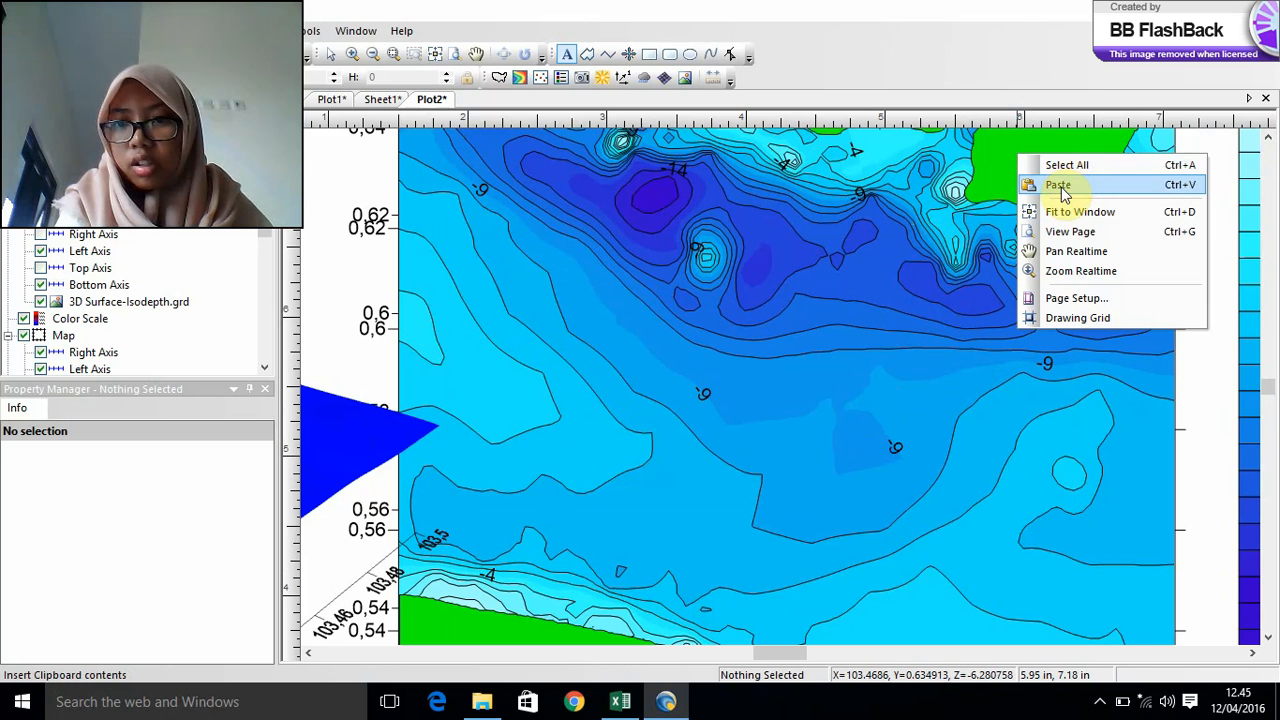
{"action": "left_click", "coordinate": [1089, 258]}
{"action": "scroll", "coordinate": [1088, 256], "scroll_direction": "up", "scroll_amount": 2}
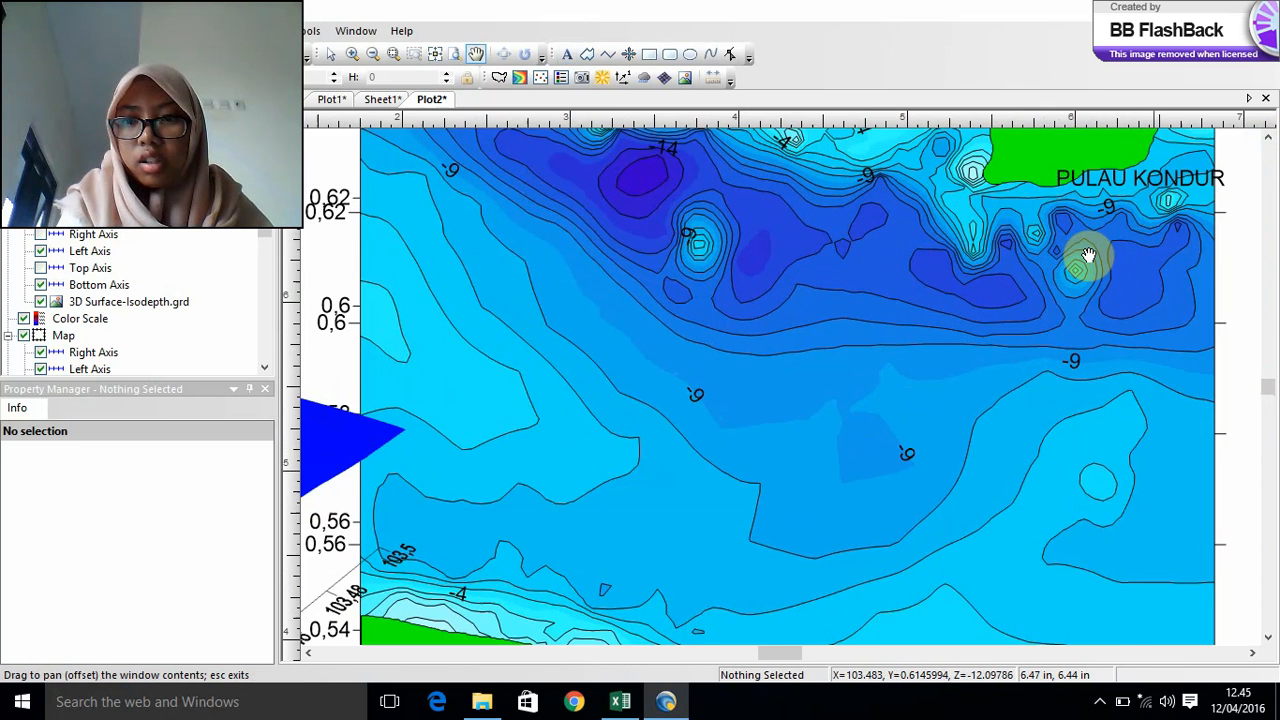
{"action": "scroll", "coordinate": [1088, 256], "scroll_direction": "up", "scroll_amount": 1}
{"action": "scroll", "coordinate": [1088, 256], "scroll_direction": "down", "scroll_amount": 2}
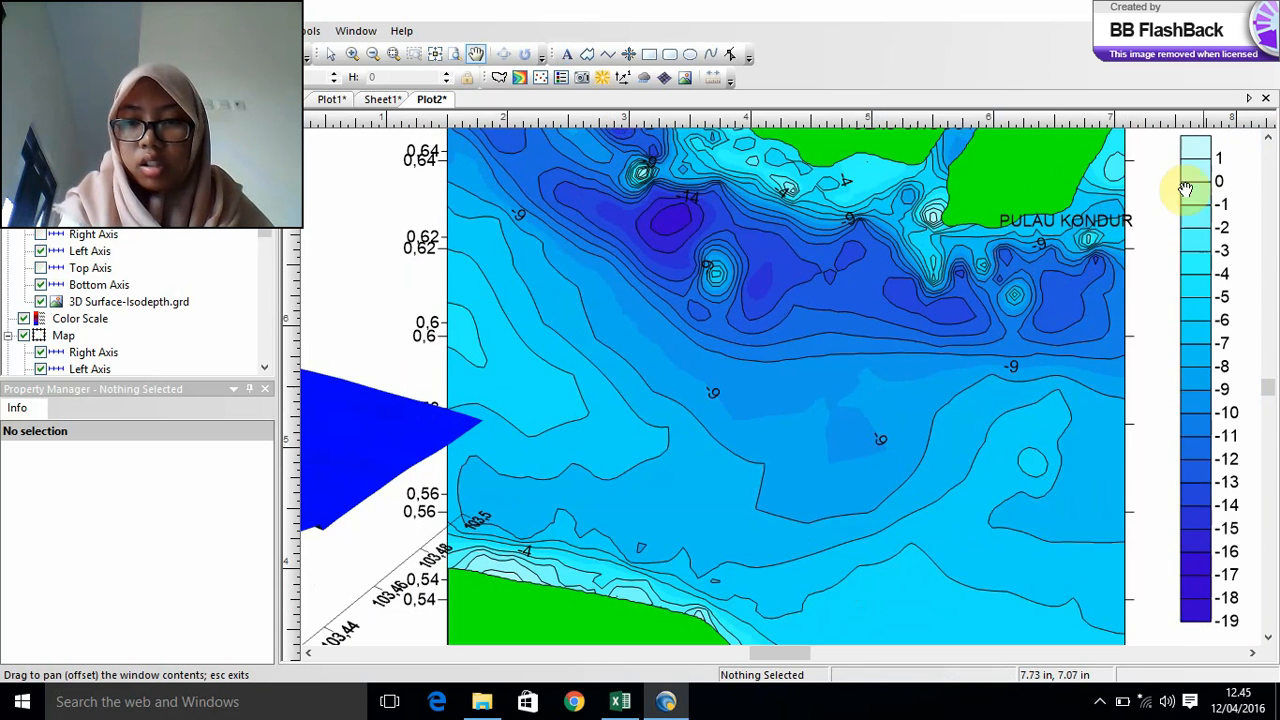
{"action": "mouse_move", "coordinate": [1095, 228]}
{"action": "left_mouse_down"}
{"action": "mouse_move", "coordinate": [1062, 218]}
{"action": "mouse_move", "coordinate": [1082, 226]}
{"action": "left_mouse_up"}
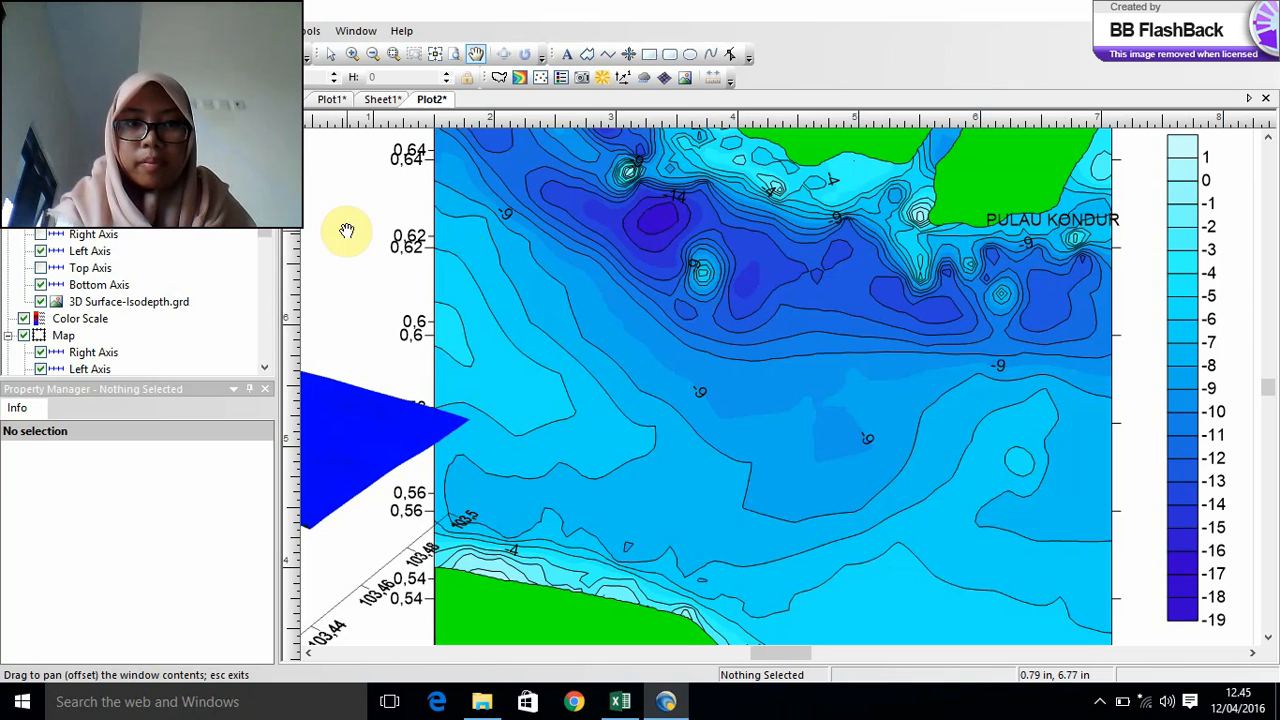
{"action": "left_click", "coordinate": [331, 53]}
{"action": "left_click", "coordinate": [744, 291]}
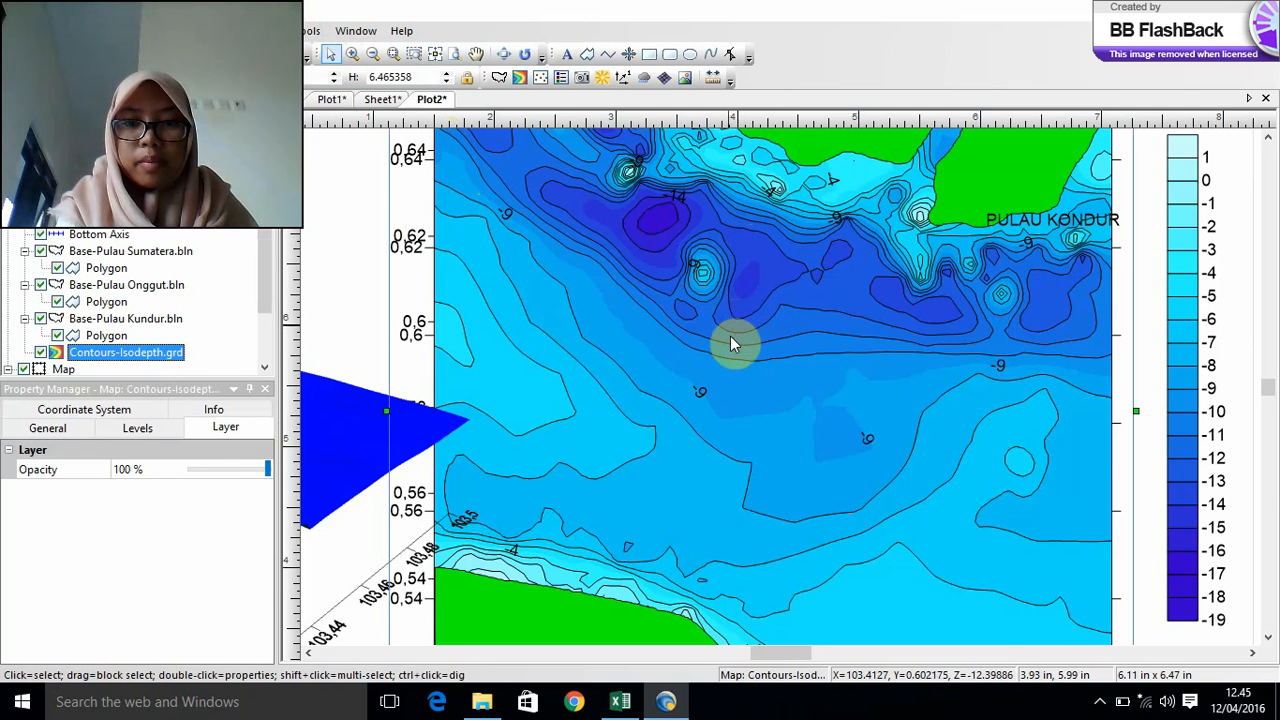
{"action": "scroll", "coordinate": [906, 316], "scroll_direction": "down", "scroll_amount": 3}
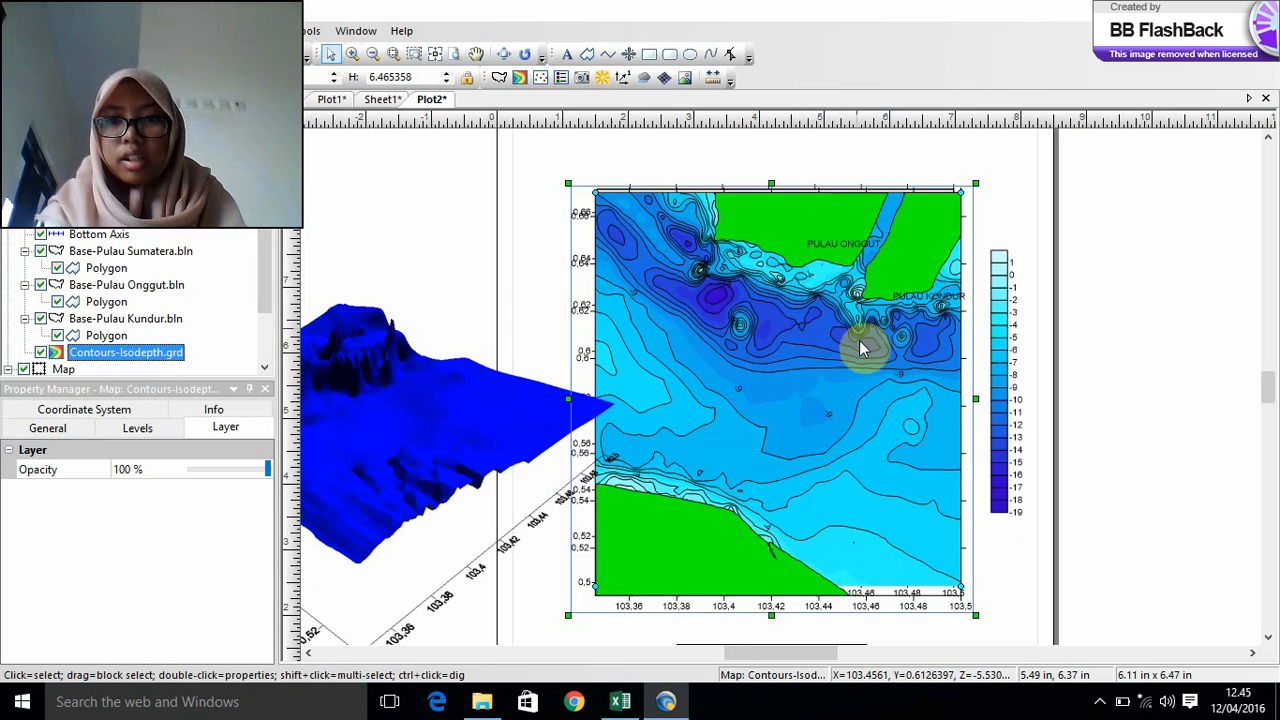
{"action": "scroll", "coordinate": [896, 389], "scroll_direction": "down", "scroll_amount": 2}
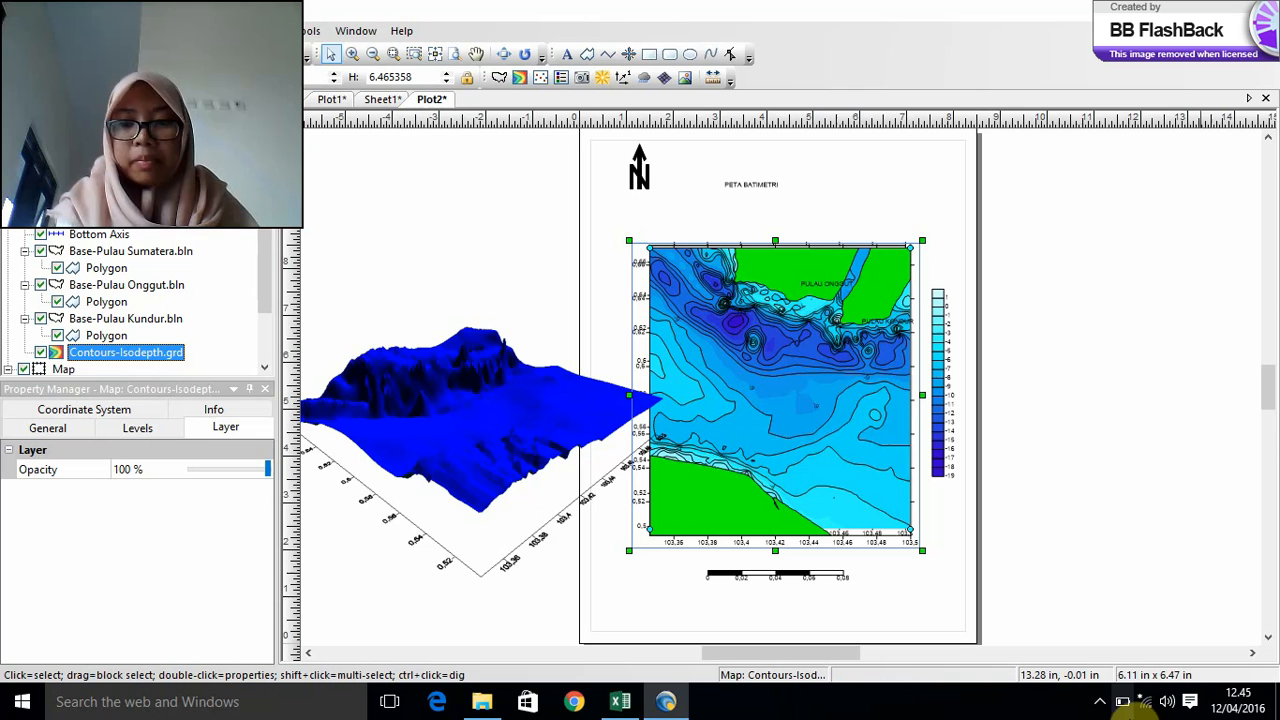
{"action": "left_click", "coordinate": [1100, 703]}
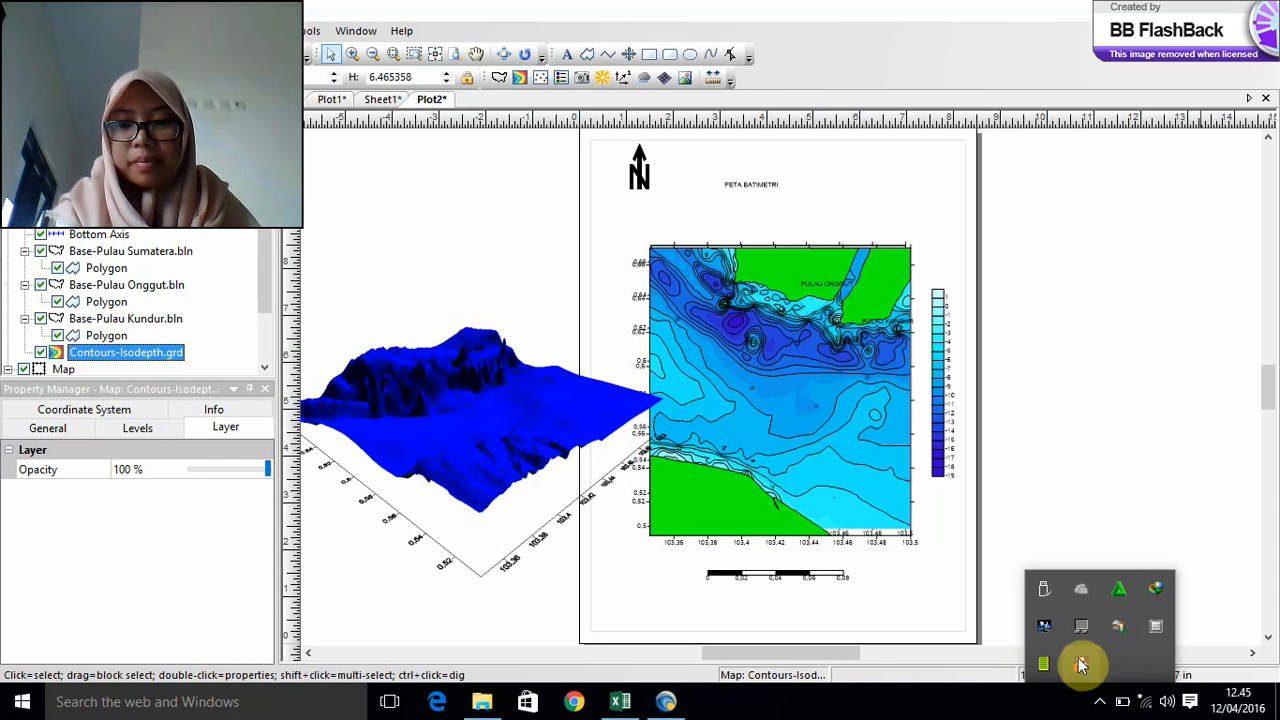
{"action": "right_click", "coordinate": [1081, 665]}
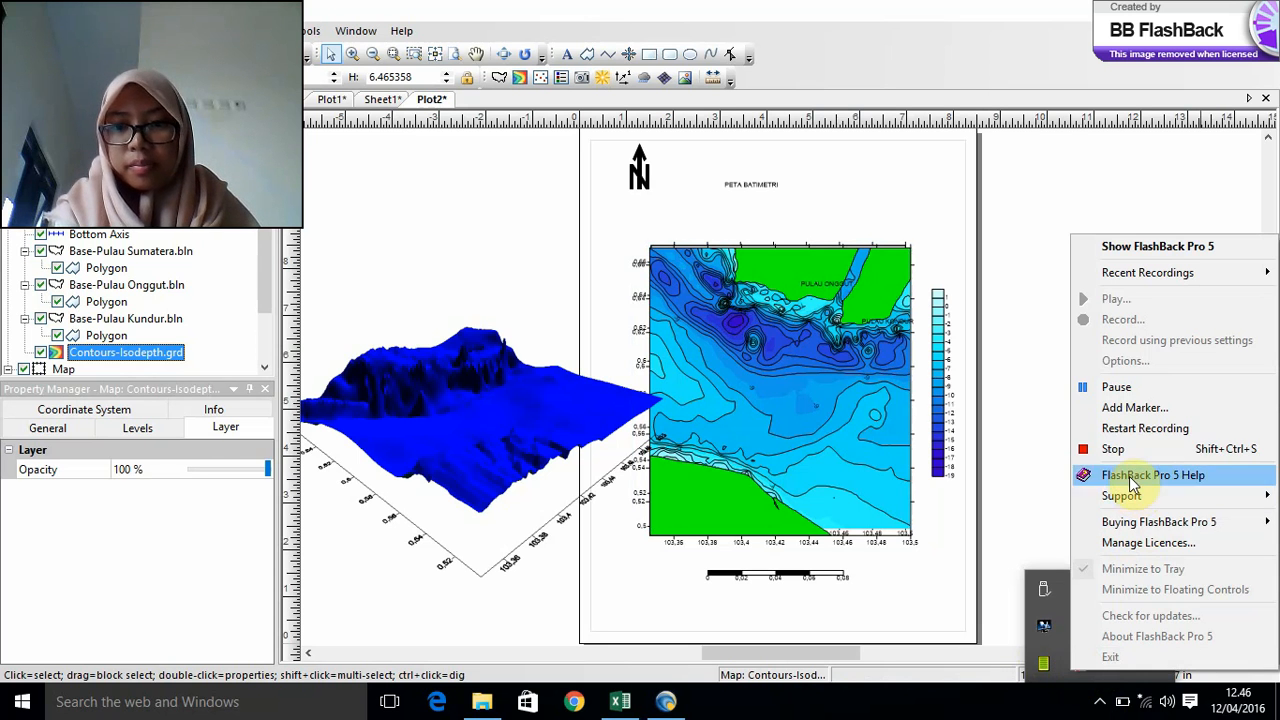